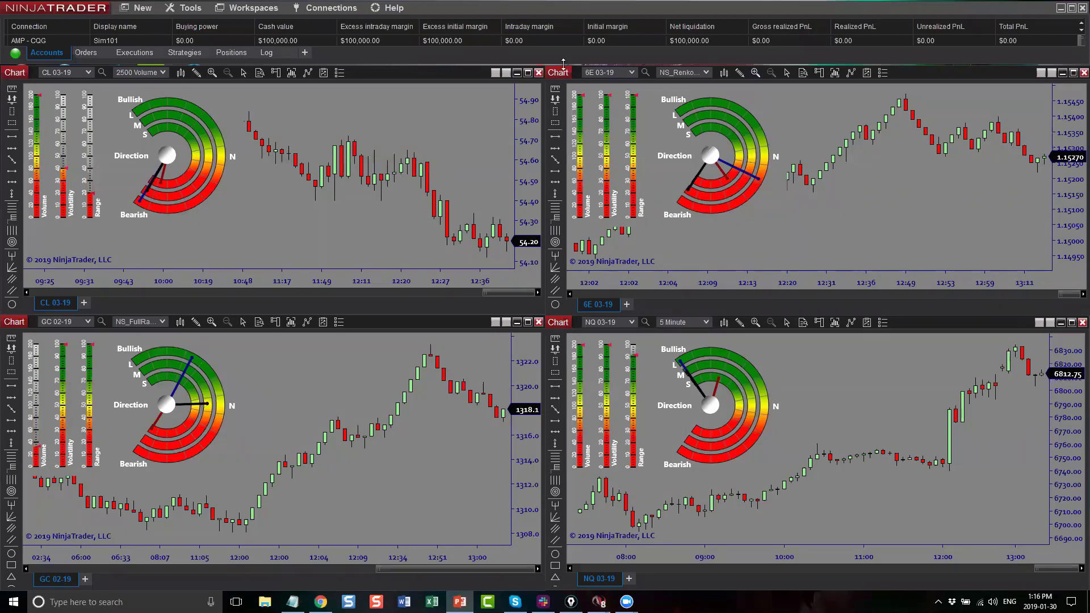
# - Maximize the CL 03-19 chart window and show the Chart Trader on it
pyautogui.click(528, 73)
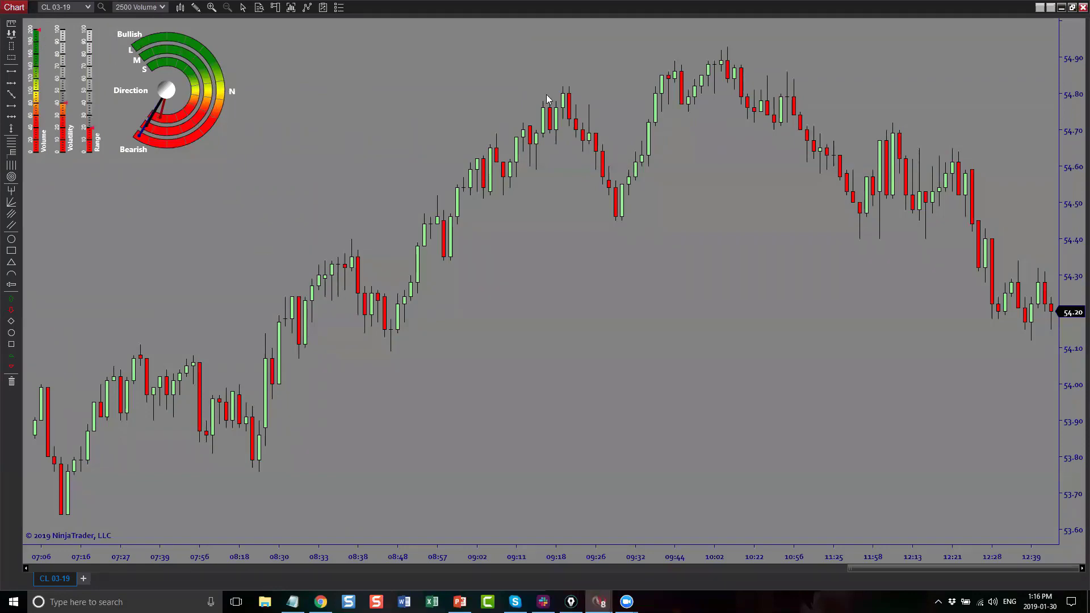
pyautogui.doubleClick(556, 8)
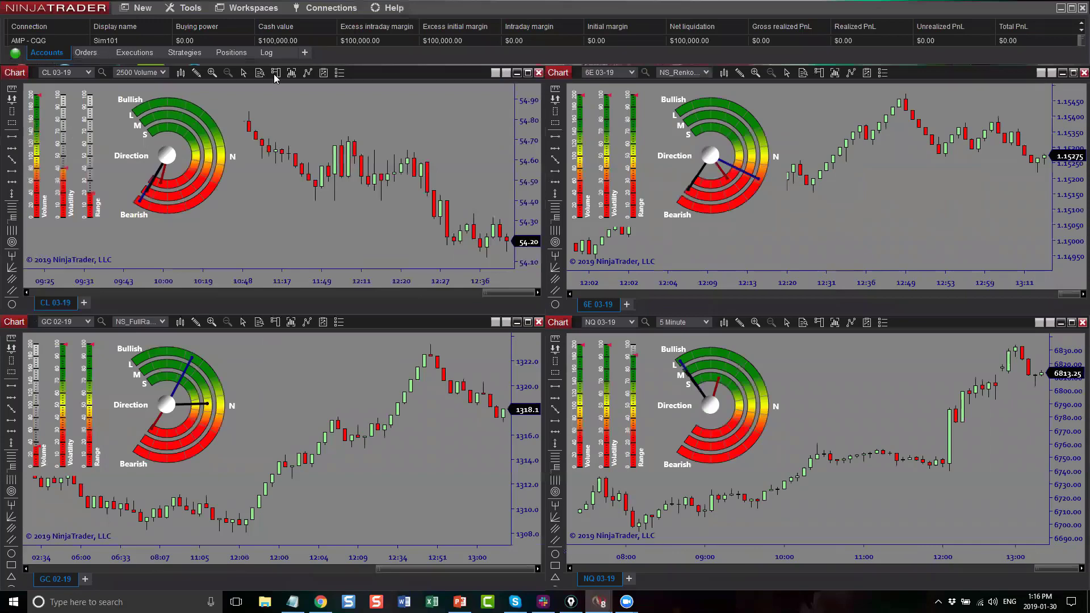
pyautogui.doubleClick(439, 71)
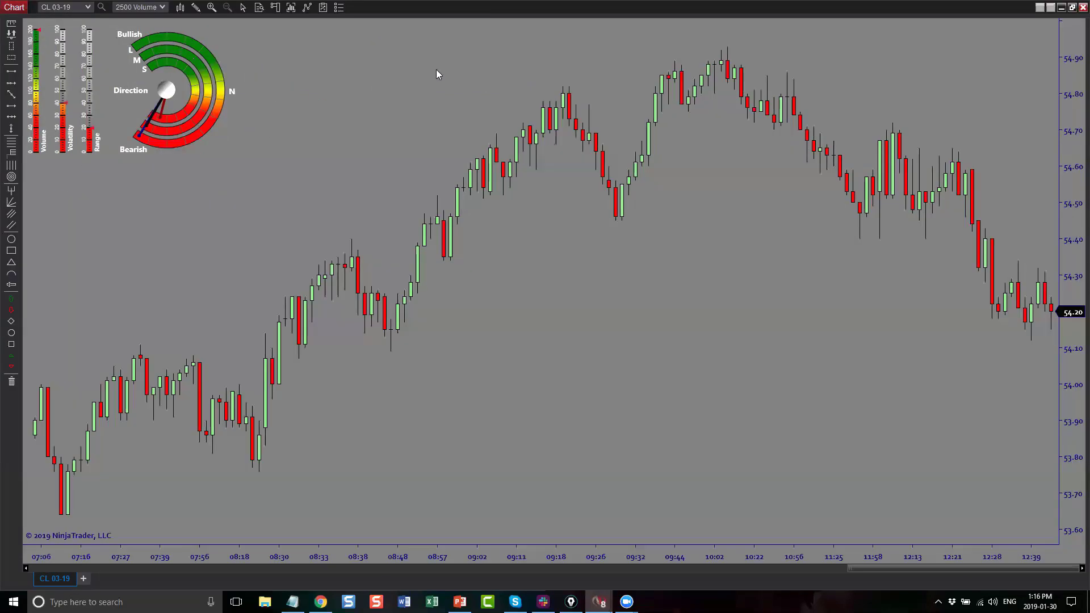
pyautogui.click(275, 7)
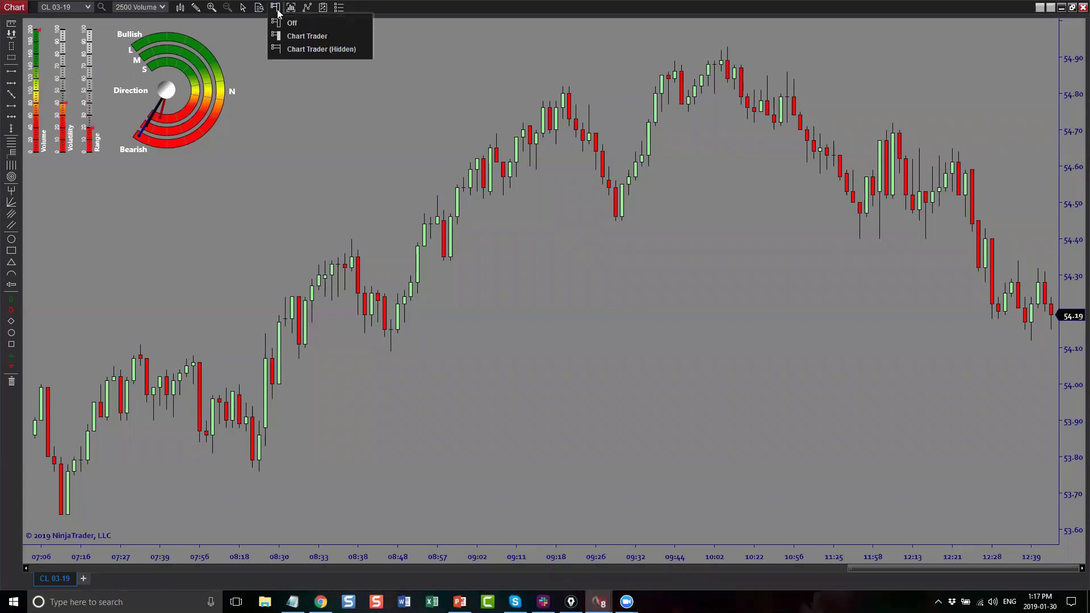
pyautogui.click(294, 37)
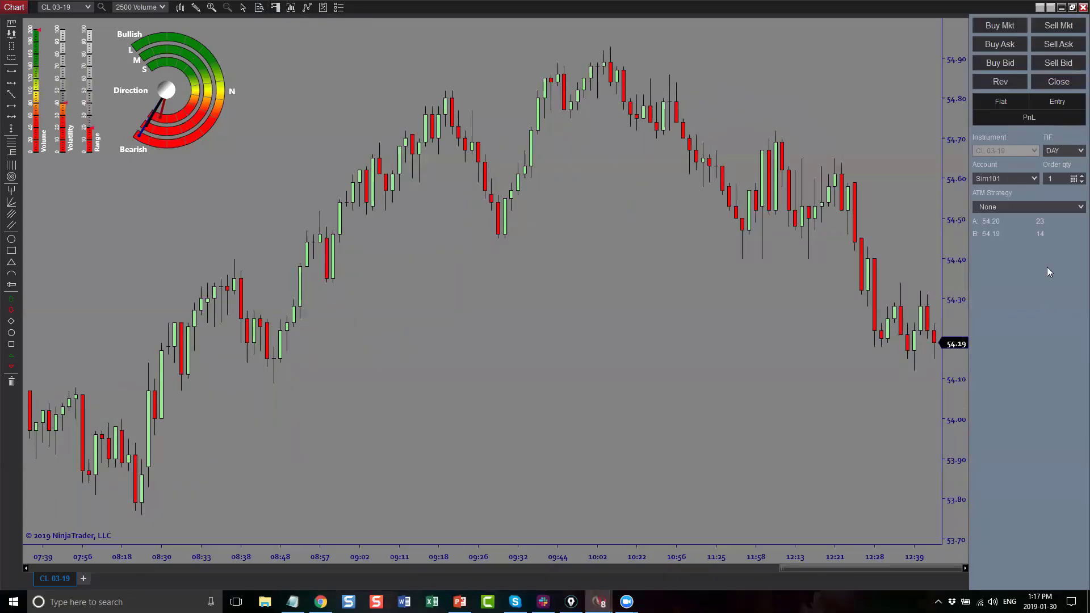
# - Handwrite 30S beneath the direction gauge on the CL 03-19 chart and erase the annotation
pyautogui.moveTo(893, 554); pyautogui.dragTo(427, 485)
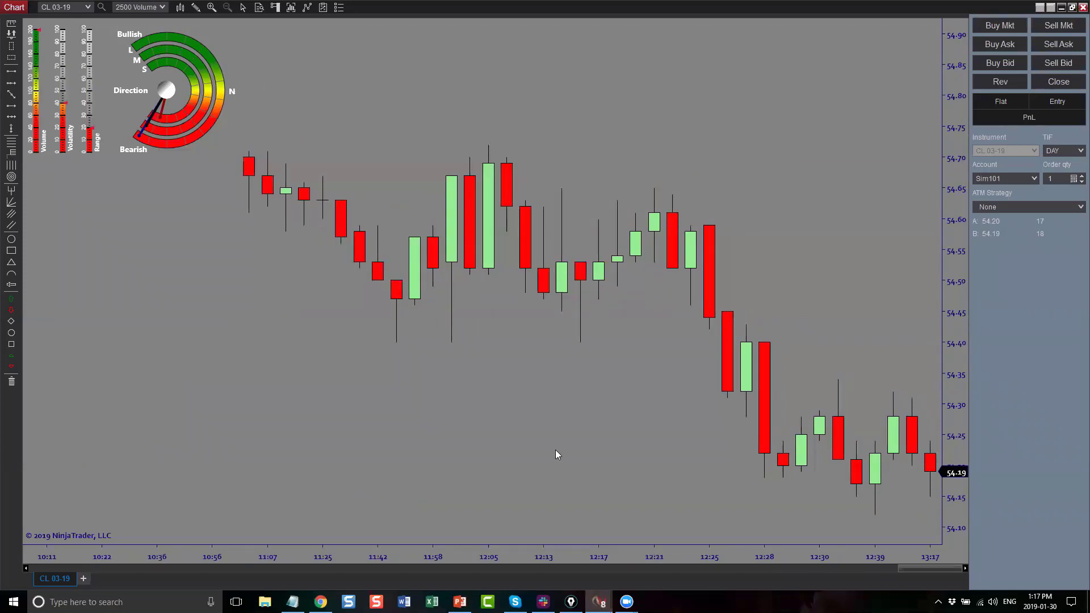
pyautogui.moveTo(490, 560); pyautogui.dragTo(766, 238)
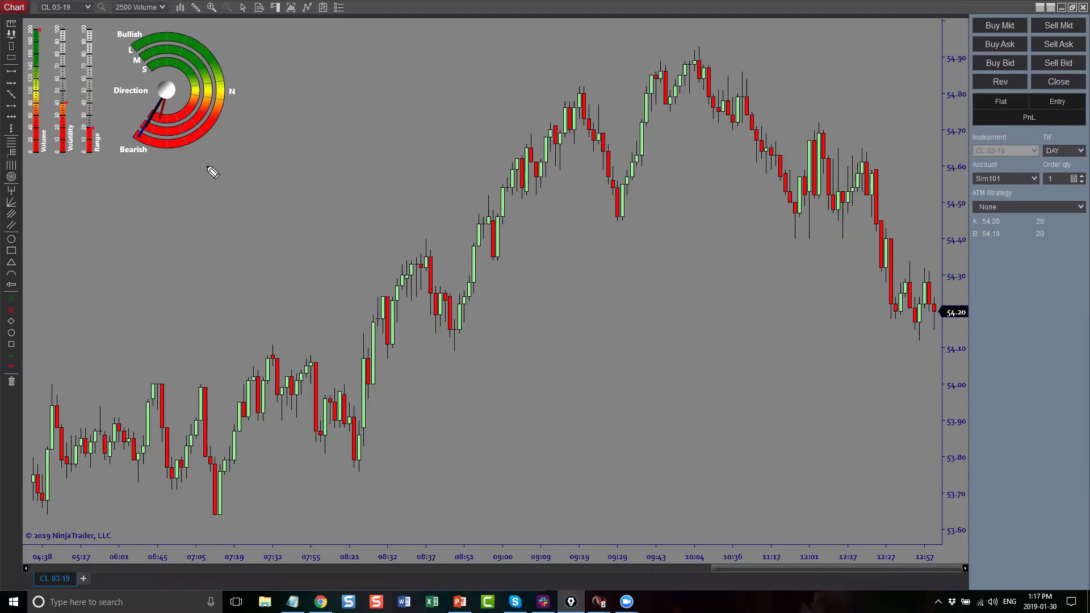
pyautogui.moveTo(141, 173)
pyautogui.mouseDown()
pyautogui.moveTo(156, 177)
pyautogui.moveTo(138, 183)
pyautogui.moveTo(137, 199)
pyautogui.moveTo(174, 173)
pyautogui.moveTo(200, 196)
pyautogui.mouseUp()
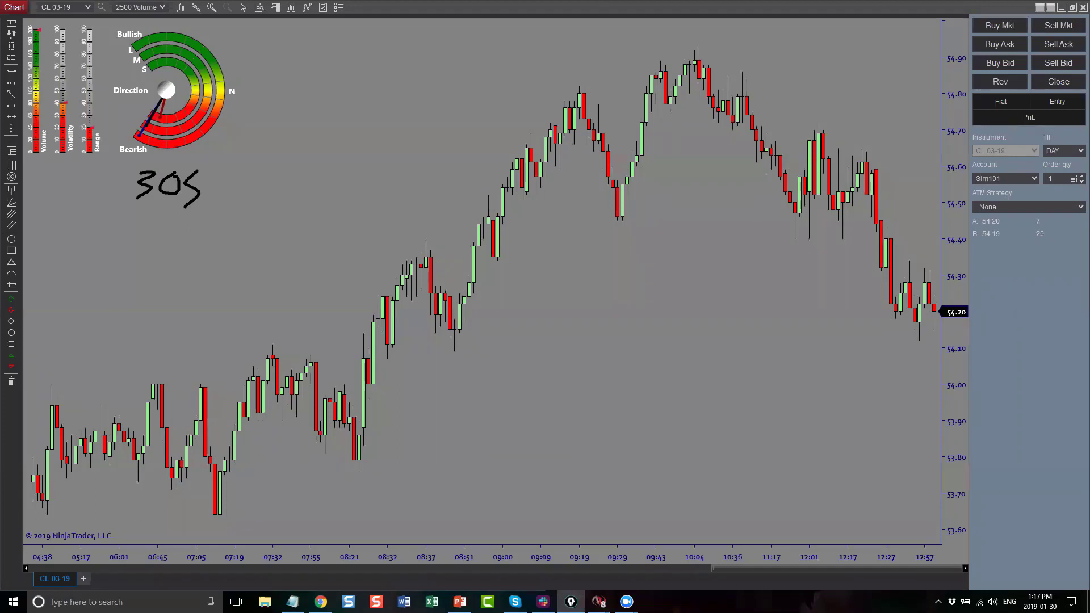
pyautogui.press('Escape')
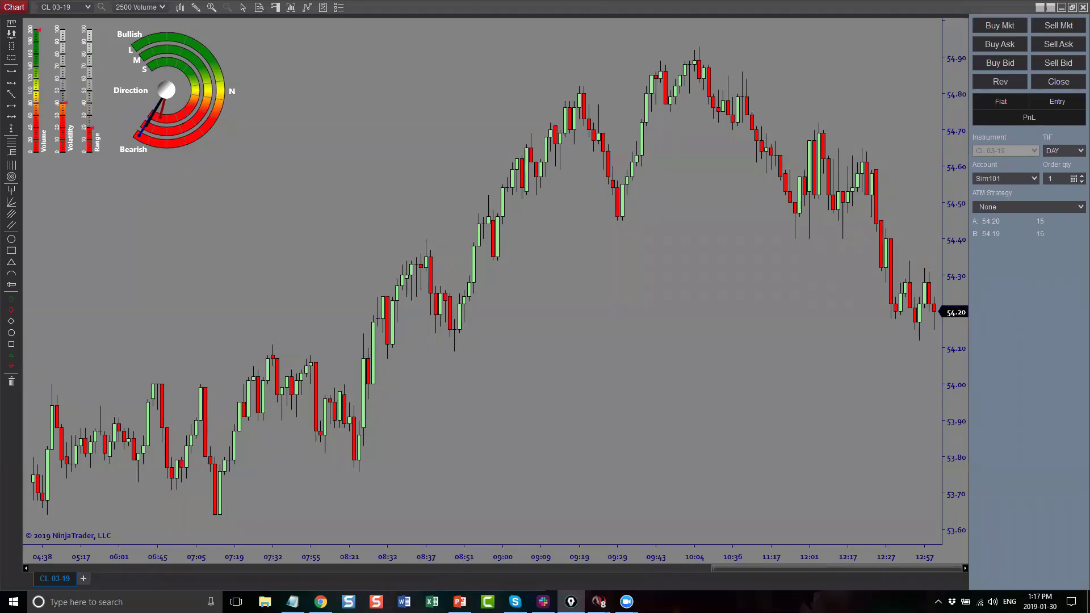
# - Examine the short, mid and long trend period settings of the configured NS_Barometer indicator and close the indicator settings
pyautogui.rightClick(345, 97)
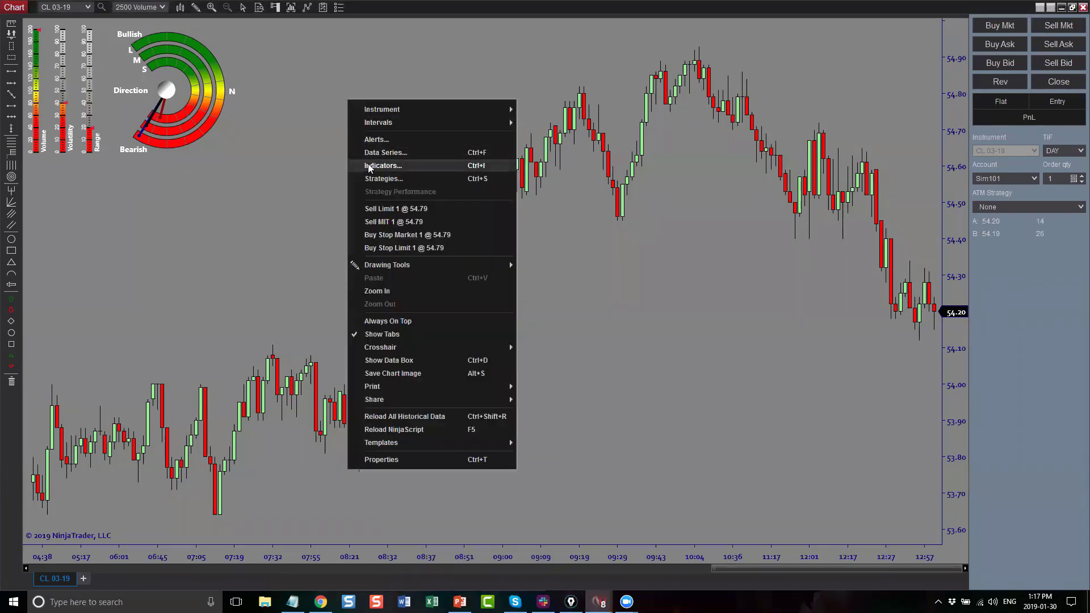
pyautogui.click(370, 165)
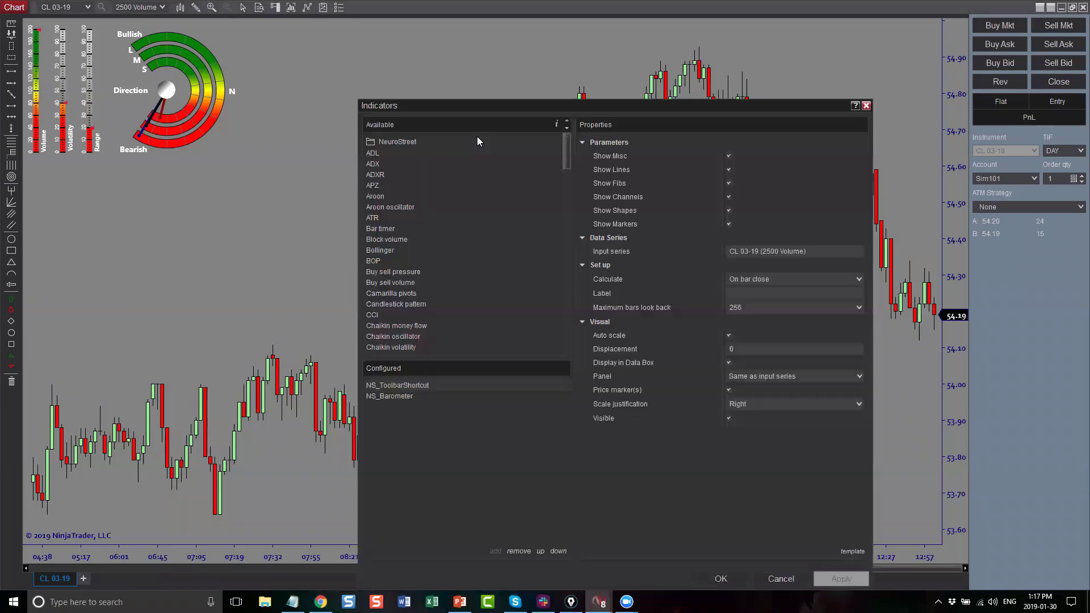
pyautogui.moveTo(487, 105); pyautogui.dragTo(486, 24)
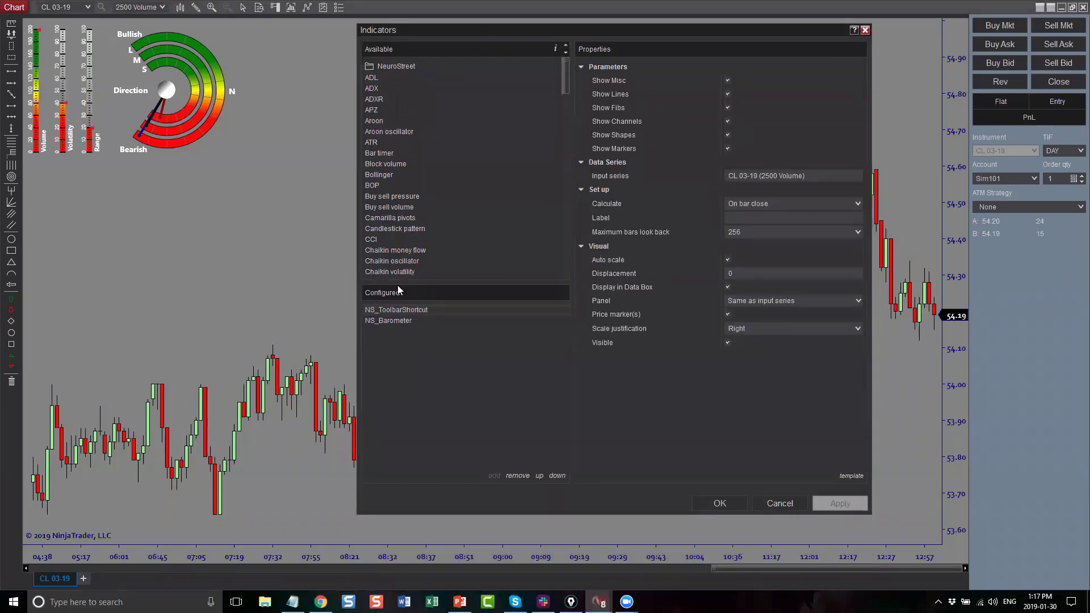
pyautogui.click(392, 320)
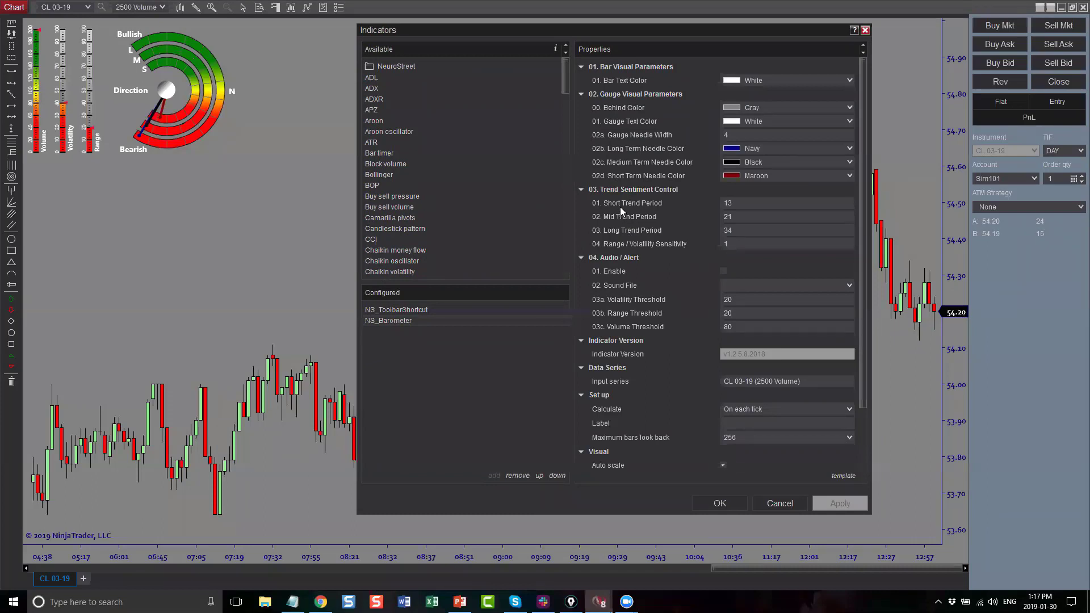
pyautogui.click(738, 217)
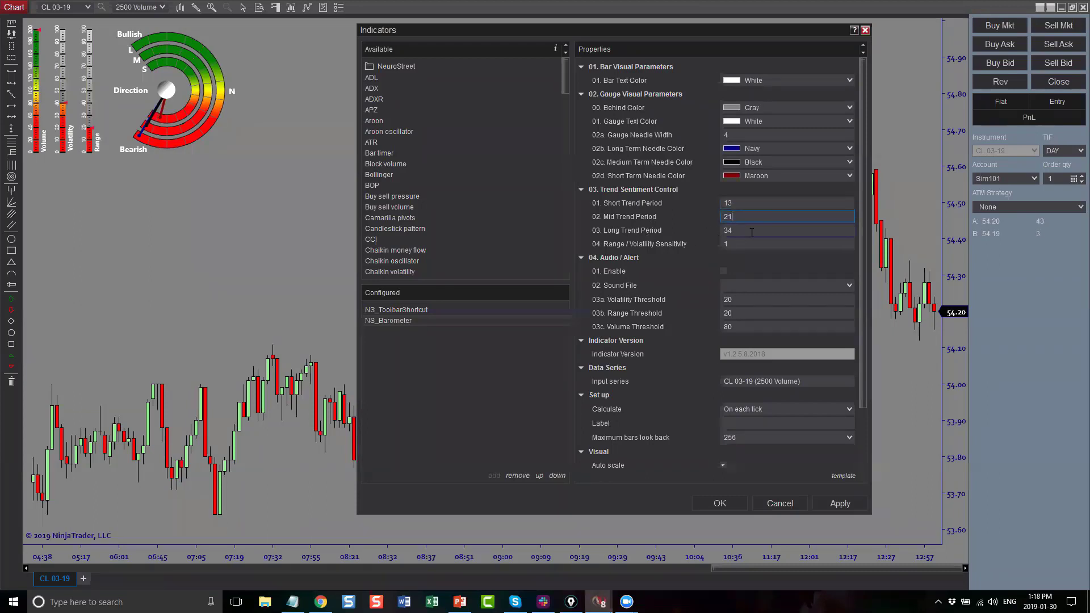
pyautogui.click(751, 232)
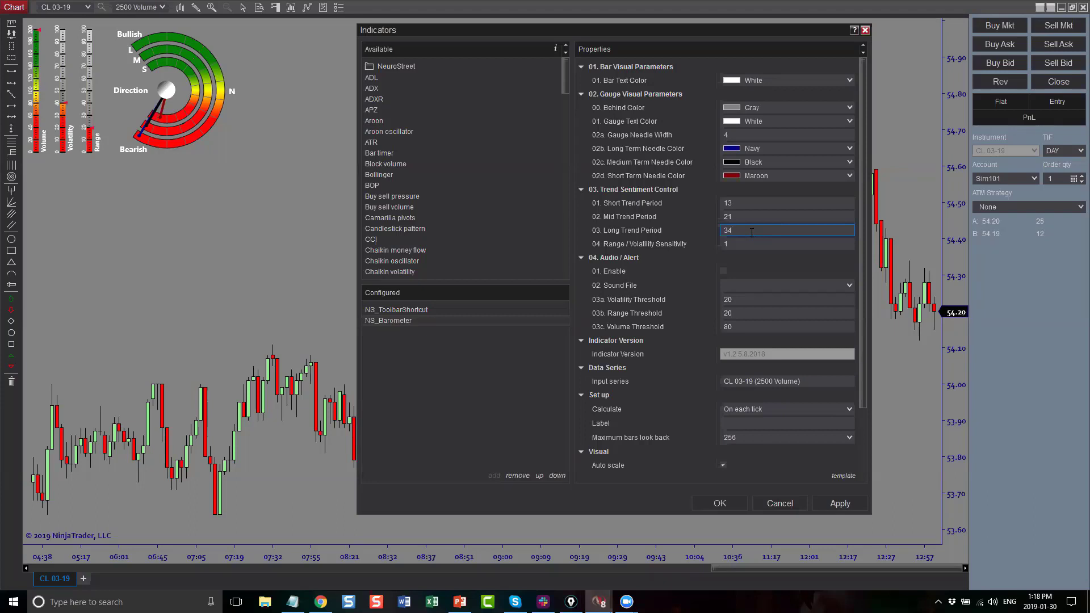
pyautogui.click(865, 30)
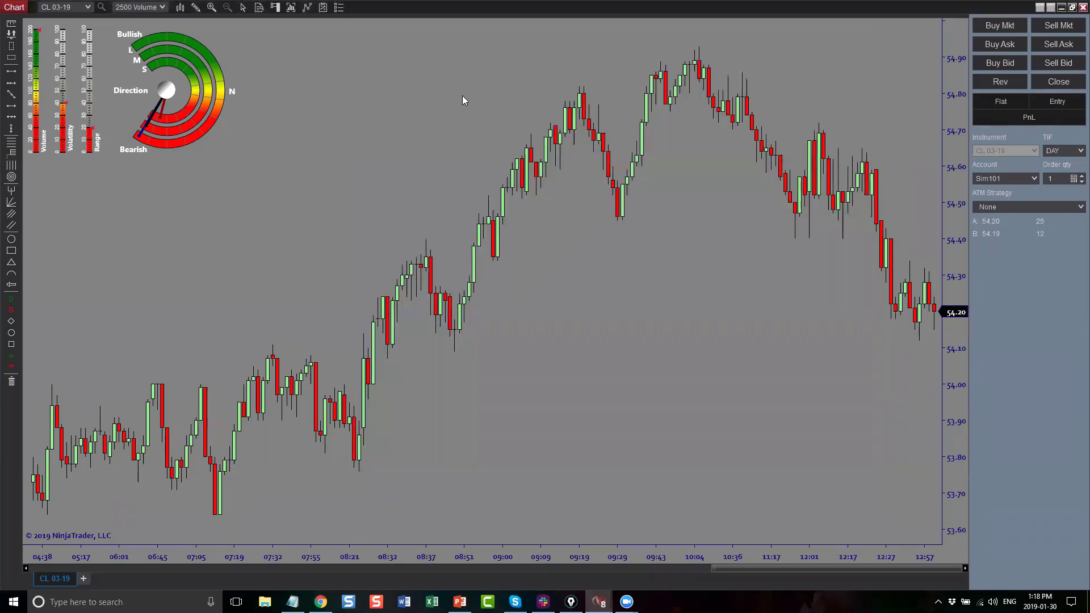
# - Trace the price swings from about 09:29 to 11:00 freehand and mark the pullback low and the last swing high with horizontal lines
pyautogui.moveTo(463, 101); pyautogui.dragTo(501, 101)
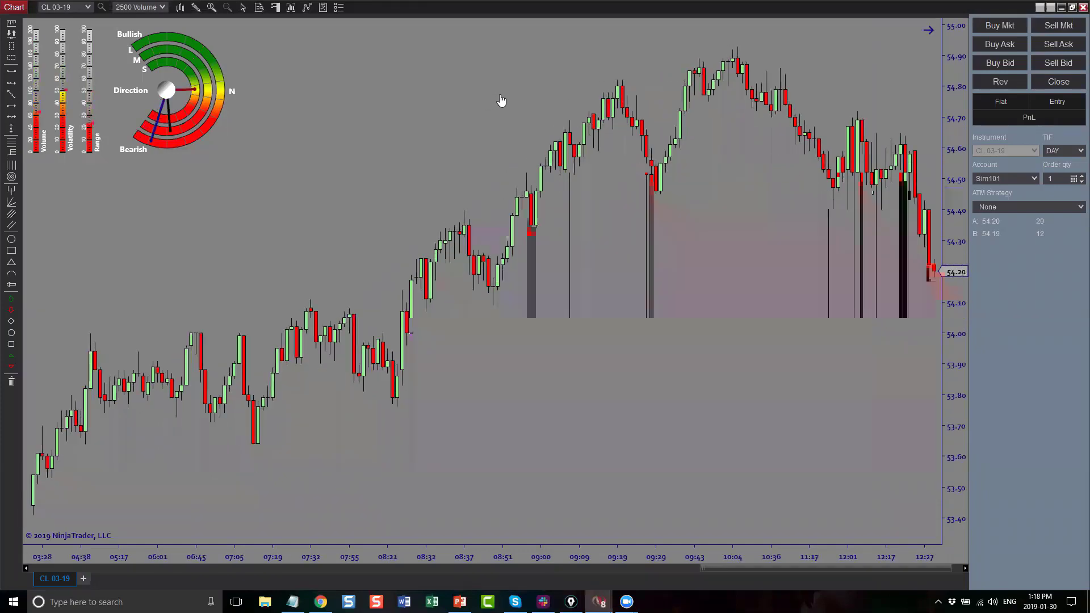
pyautogui.moveTo(501, 101); pyautogui.dragTo(533, 93)
pyautogui.moveTo(445, 108); pyautogui.dragTo(505, 94)
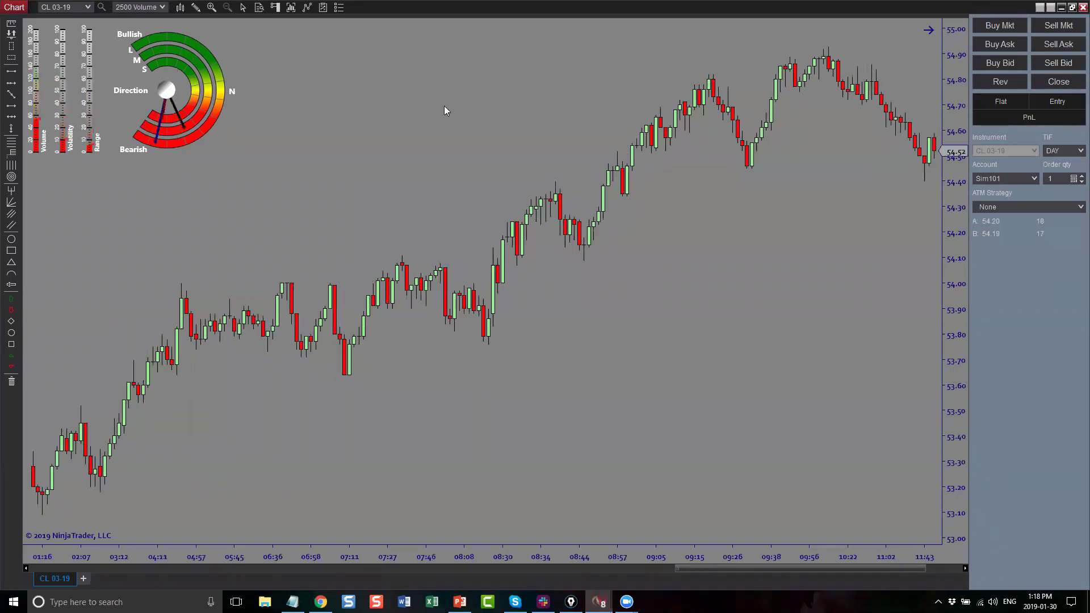
pyautogui.moveTo(445, 110); pyautogui.dragTo(494, 100)
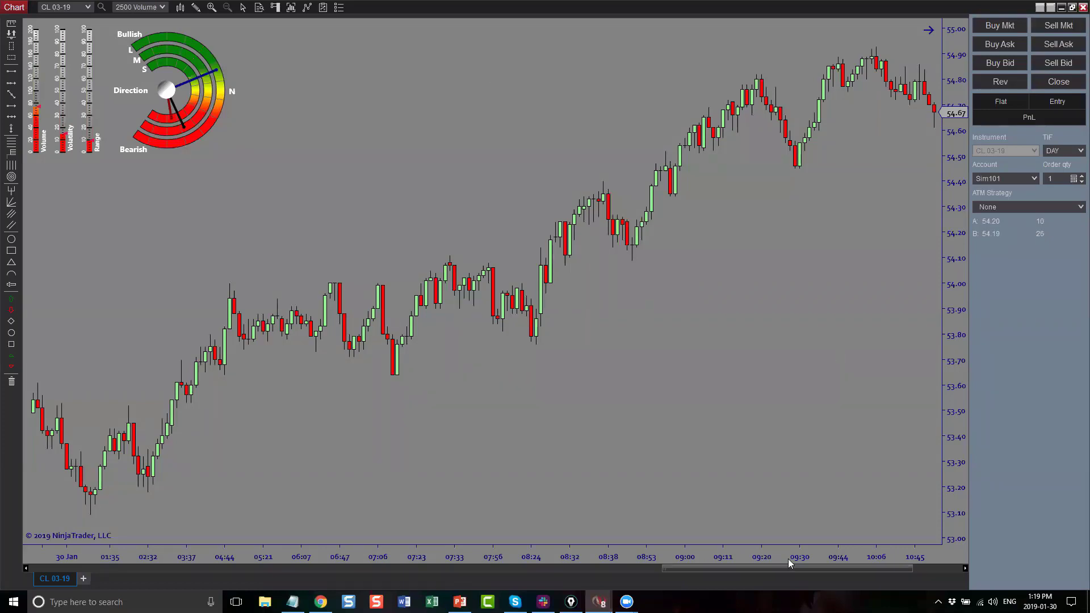
pyautogui.scroll(10, 789, 563)
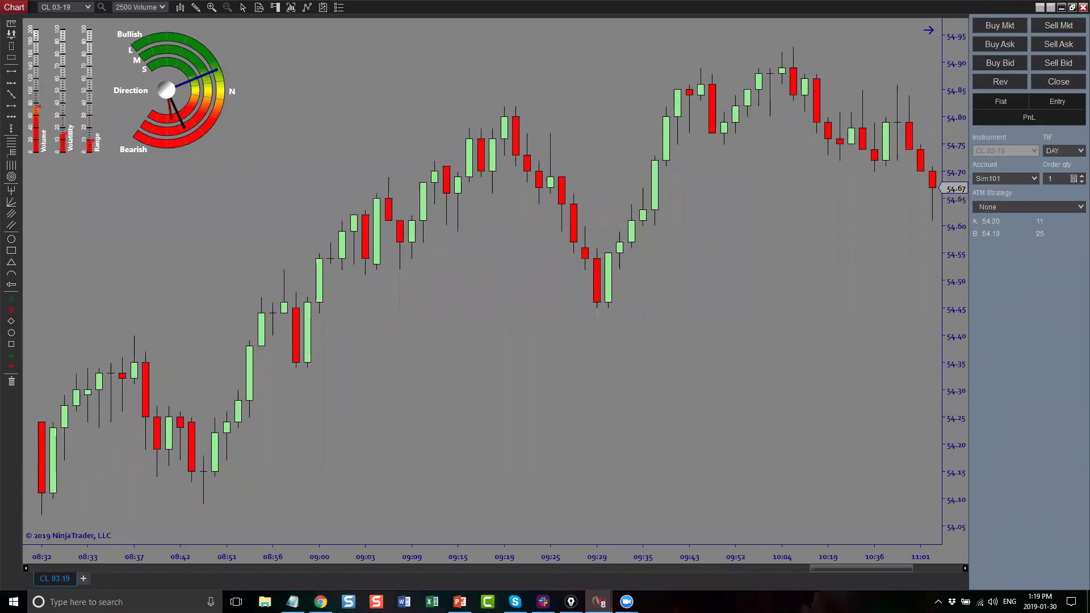
pyautogui.moveTo(601, 279)
pyautogui.mouseDown()
pyautogui.moveTo(686, 74)
pyautogui.moveTo(704, 118)
pyautogui.moveTo(728, 134)
pyautogui.moveTo(794, 52)
pyautogui.moveTo(873, 172)
pyautogui.moveTo(904, 95)
pyautogui.mouseUp()
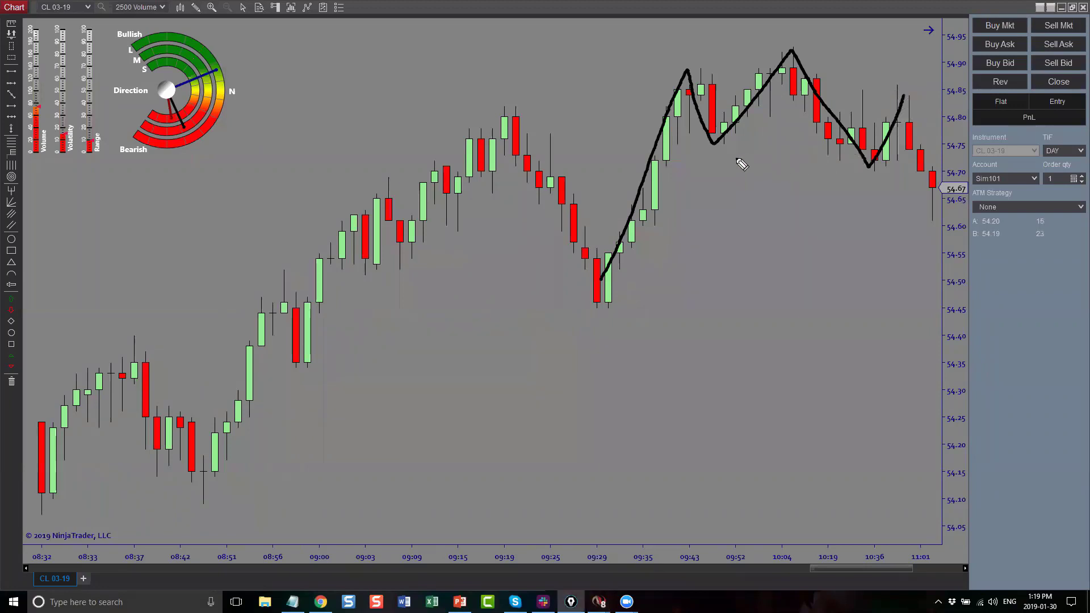
pyautogui.moveTo(702, 145); pyautogui.dragTo(855, 148)
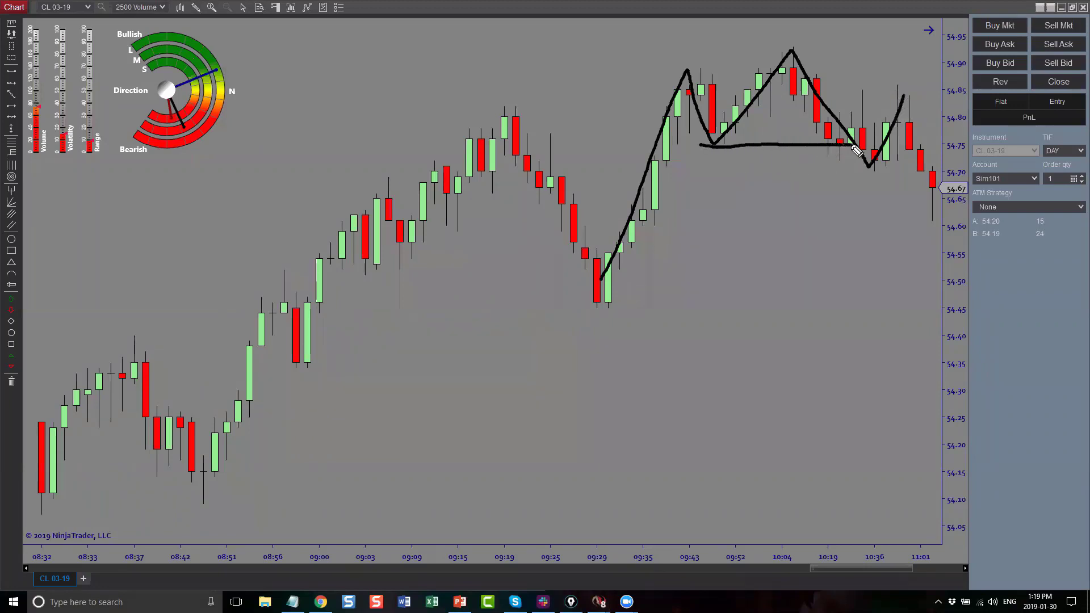
pyautogui.moveTo(853, 86); pyautogui.dragTo(916, 88)
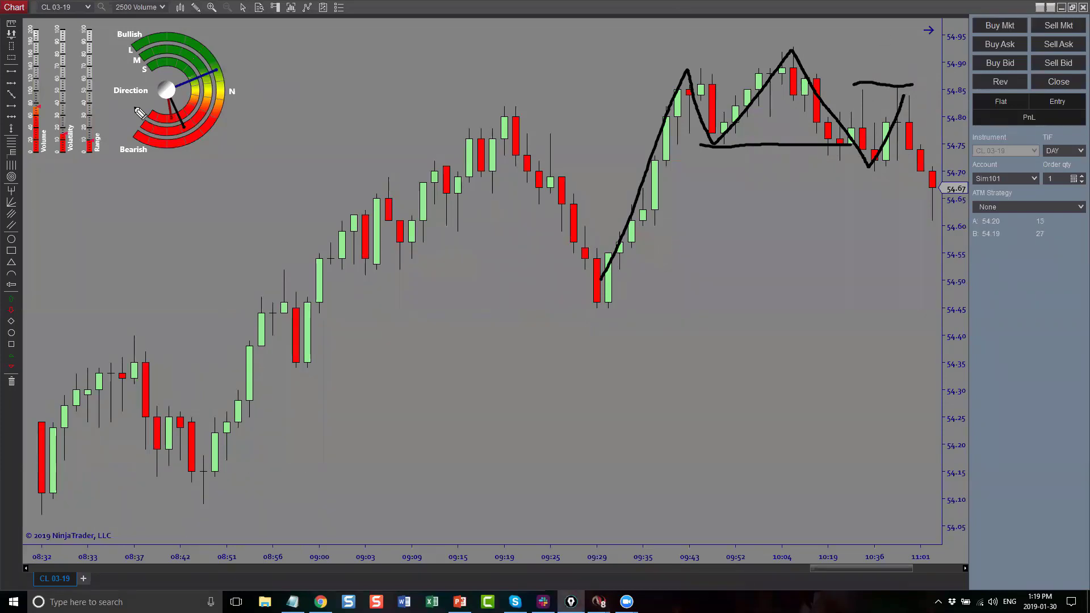
# - Circle the gauge's bearish needles, point an arrow at the long-term needle, sketch a rising wave across the chart, and erase all annotations
pyautogui.moveTo(182, 112)
pyautogui.mouseDown()
pyautogui.moveTo(173, 106)
pyautogui.moveTo(161, 138)
pyautogui.moveTo(184, 157)
pyautogui.moveTo(209, 147)
pyautogui.moveTo(204, 118)
pyautogui.moveTo(177, 112)
pyautogui.mouseUp()
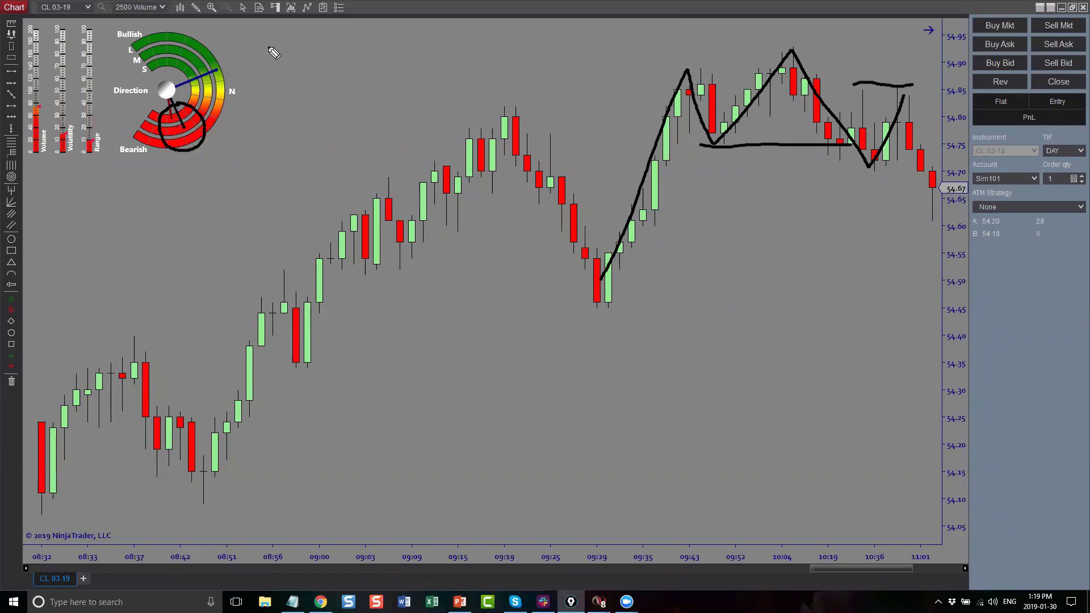
pyautogui.moveTo(269, 47)
pyautogui.mouseDown()
pyautogui.moveTo(233, 60)
pyautogui.moveTo(239, 67)
pyautogui.mouseUp()
pyautogui.moveTo(379, 336)
pyautogui.mouseDown()
pyautogui.moveTo(438, 380)
pyautogui.moveTo(532, 300)
pyautogui.moveTo(667, 285)
pyautogui.moveTo(819, 247)
pyautogui.moveTo(854, 258)
pyautogui.moveTo(869, 224)
pyautogui.mouseUp()
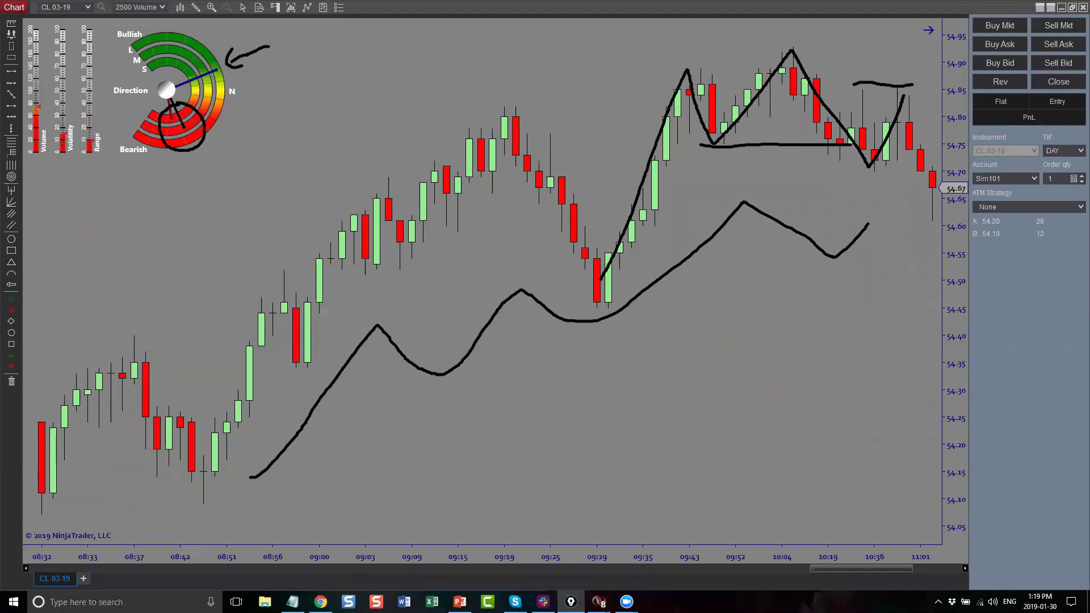
pyautogui.press('Escape')
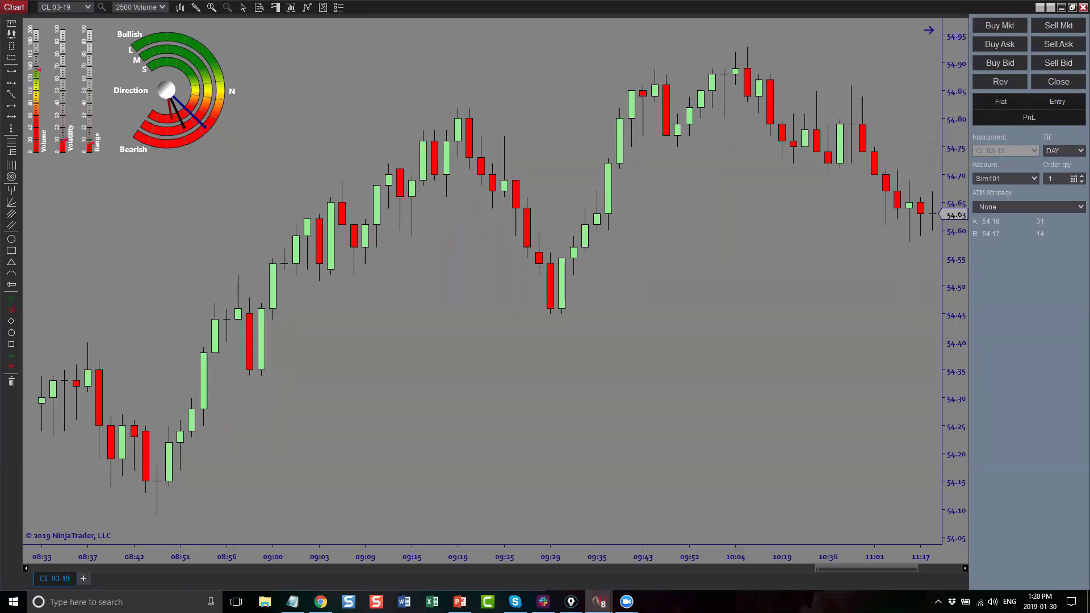
# - Divide the direction gauge into four sectors with freehand lines and number them 1 to 4 from bullish to bearish
pyautogui.click(599, 602)
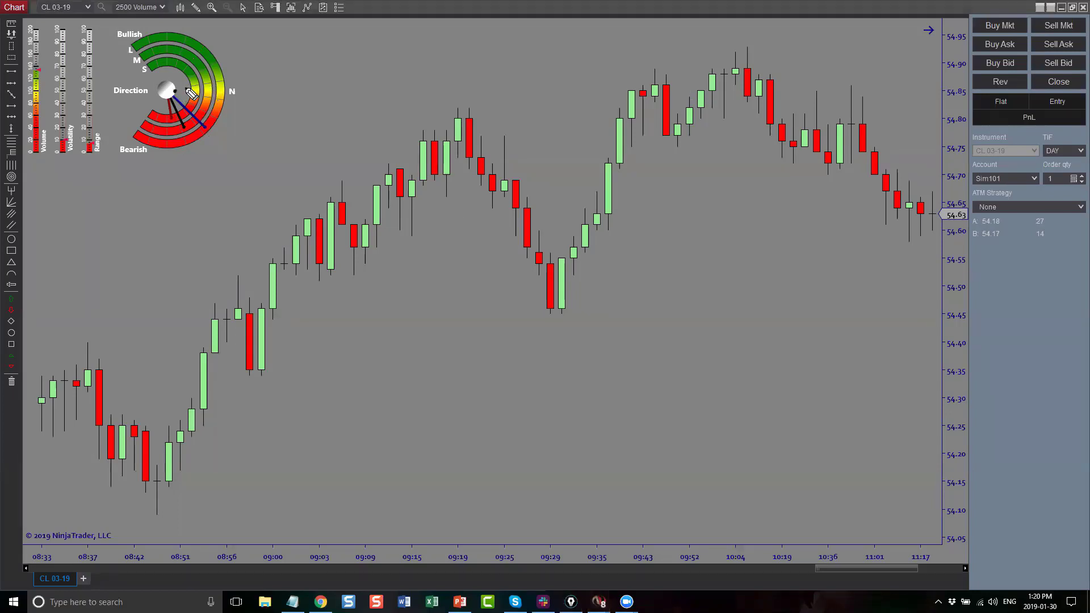
pyautogui.moveTo(175, 90)
pyautogui.mouseDown()
pyautogui.moveTo(230, 84)
pyautogui.moveTo(179, 153)
pyautogui.moveTo(188, 180)
pyautogui.mouseUp()
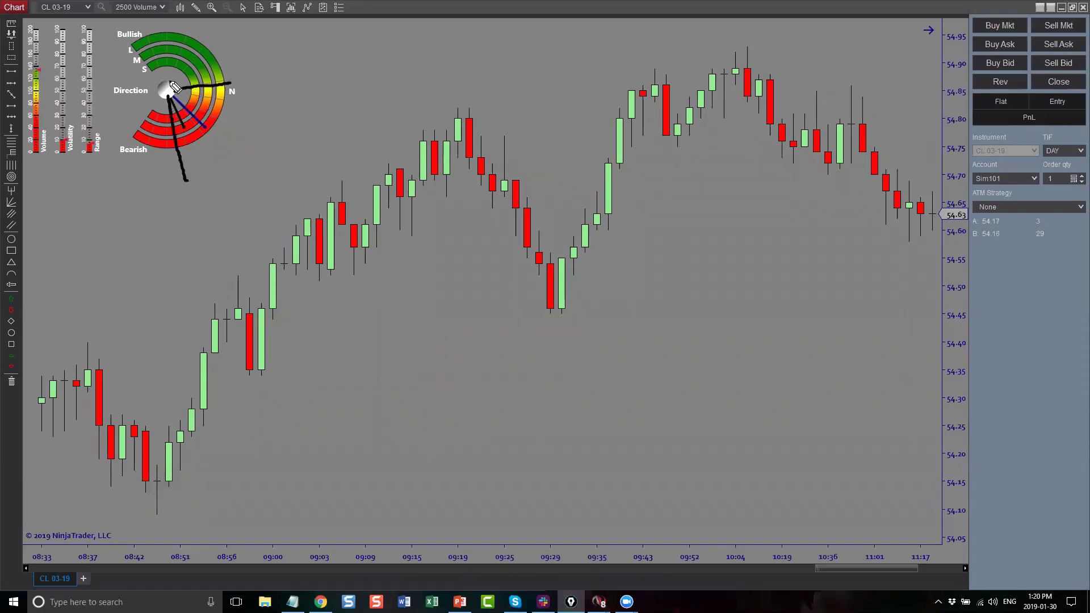
pyautogui.moveTo(171, 86)
pyautogui.mouseDown()
pyautogui.moveTo(198, 29)
pyautogui.moveTo(122, 39)
pyautogui.mouseUp()
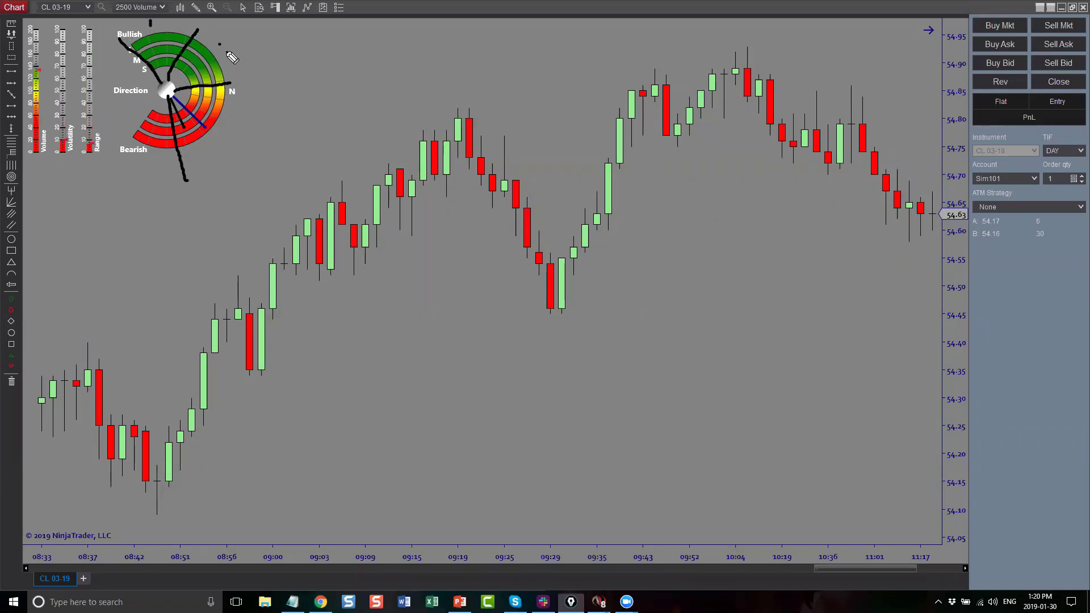
pyautogui.moveTo(223, 45); pyautogui.dragTo(227, 55)
pyautogui.moveTo(223, 123); pyautogui.dragTo(219, 140)
pyautogui.moveTo(142, 173); pyautogui.dragTo(147, 192)
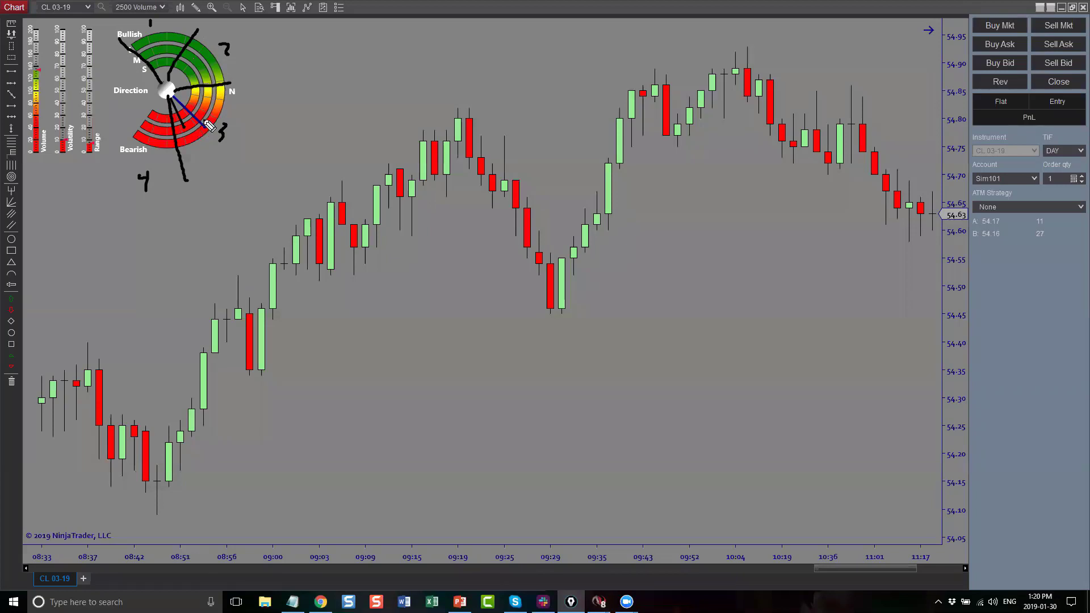
# - Circle sector 3 on the gauge, trace the price swing from about 09:52 to 11:17, and erase all annotations
pyautogui.moveTo(196, 122); pyautogui.dragTo(237, 141)
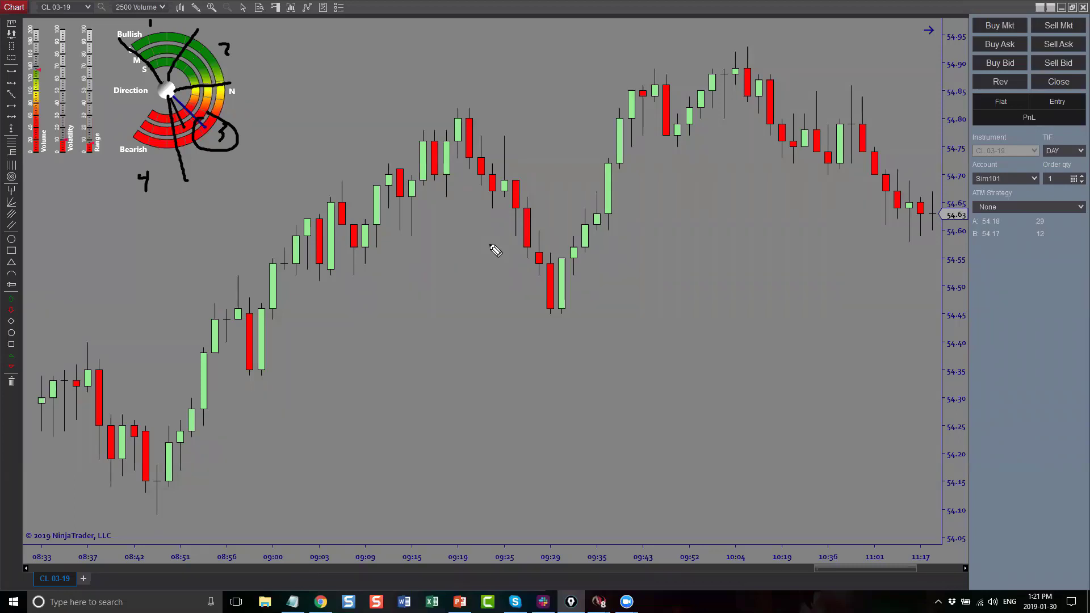
pyautogui.moveTo(684, 146)
pyautogui.mouseDown()
pyautogui.moveTo(694, 126)
pyautogui.moveTo(797, 129)
pyautogui.moveTo(844, 113)
pyautogui.moveTo(921, 211)
pyautogui.mouseUp()
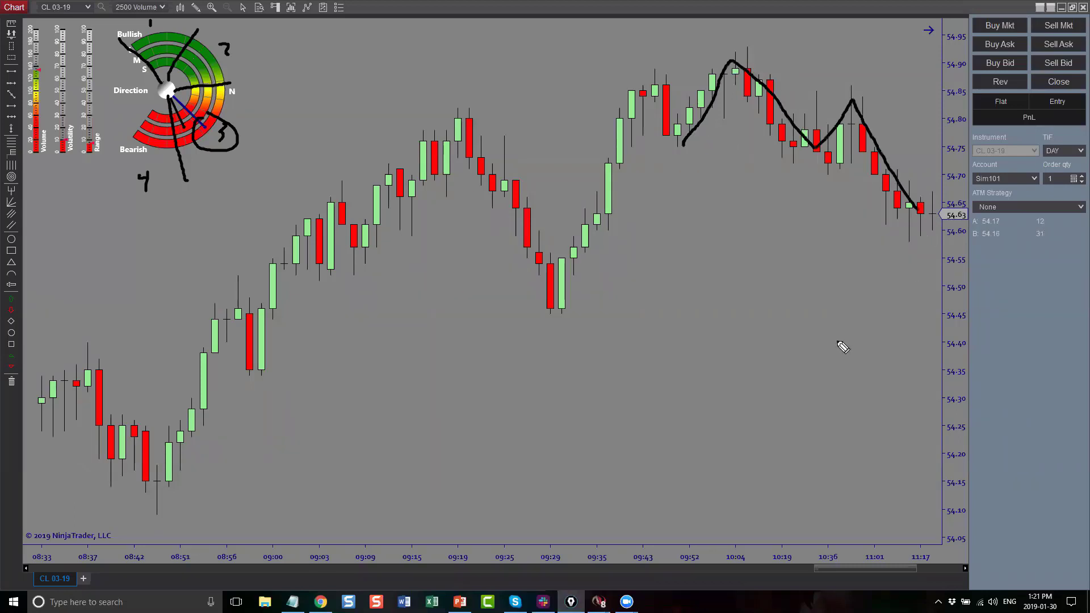
pyautogui.press('Escape')
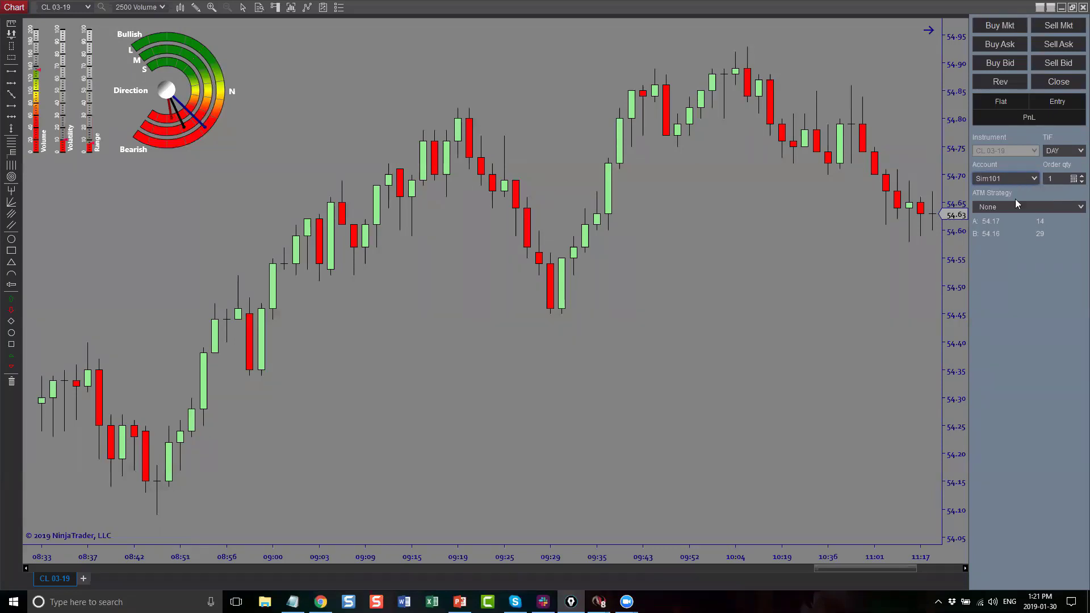
# - Examine the direction needles on the CL 03-19 chart while stepping through price from about 11:17 to 12:20 and back
pyautogui.moveTo(863, 306); pyautogui.dragTo(737, 339)
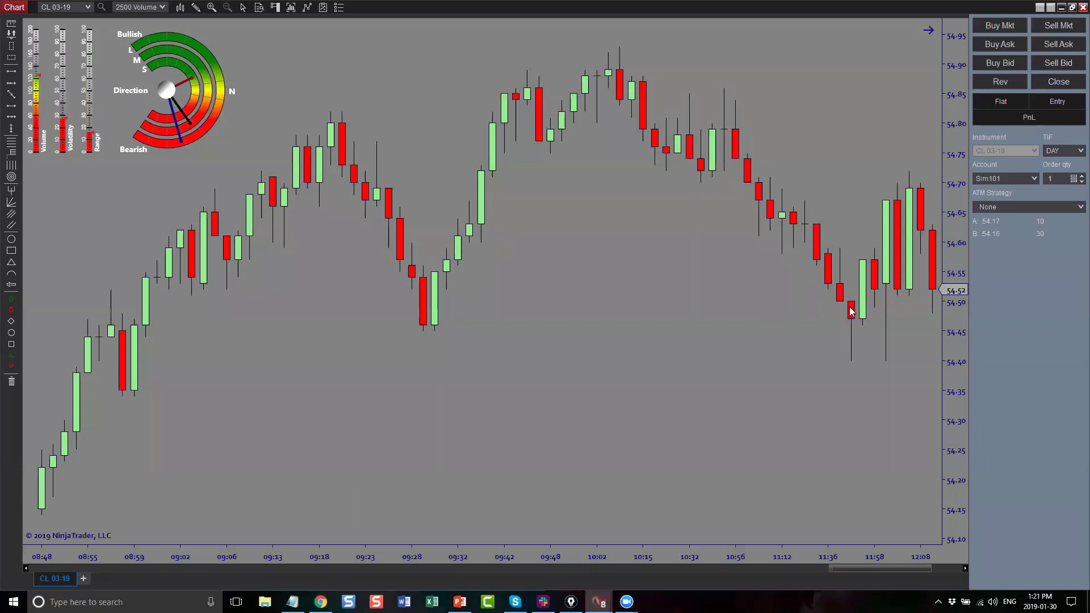
pyautogui.scroll(-4, 796, 341)
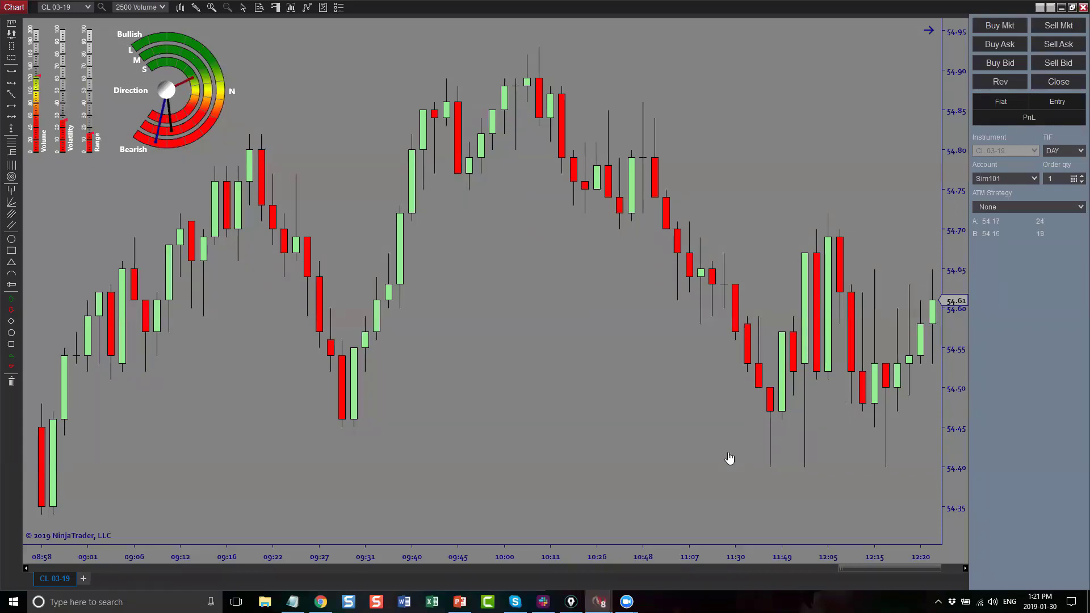
pyautogui.moveTo(729, 459); pyautogui.dragTo(895, 436)
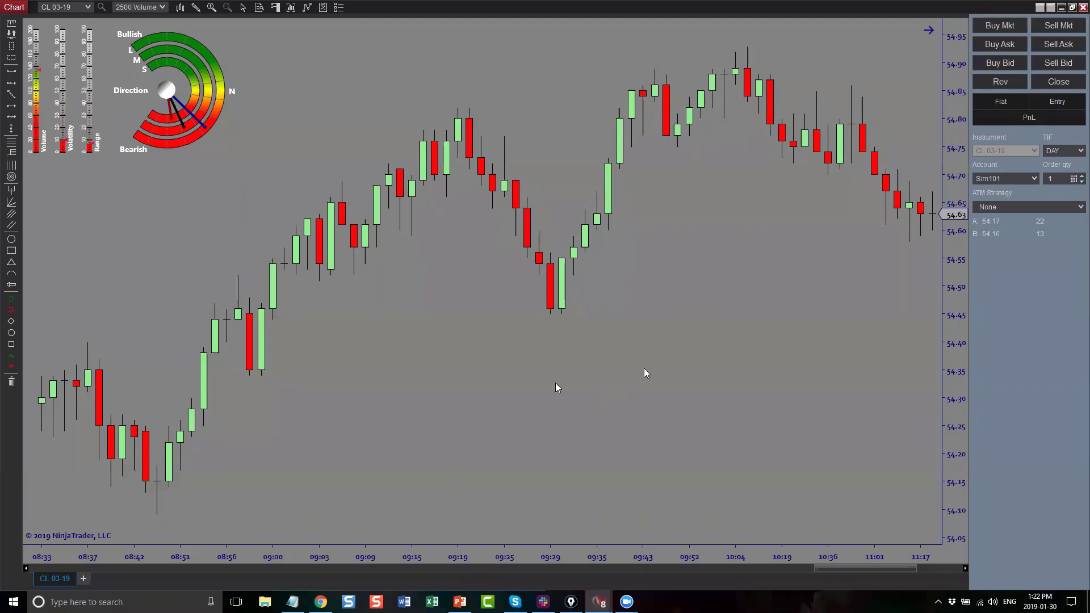
# - Return the CL 03-19 chart to the four-chart layout, switch to the PowerPoint slides, and advance to Hidden Breakout Example
pyautogui.click(1070, 8)
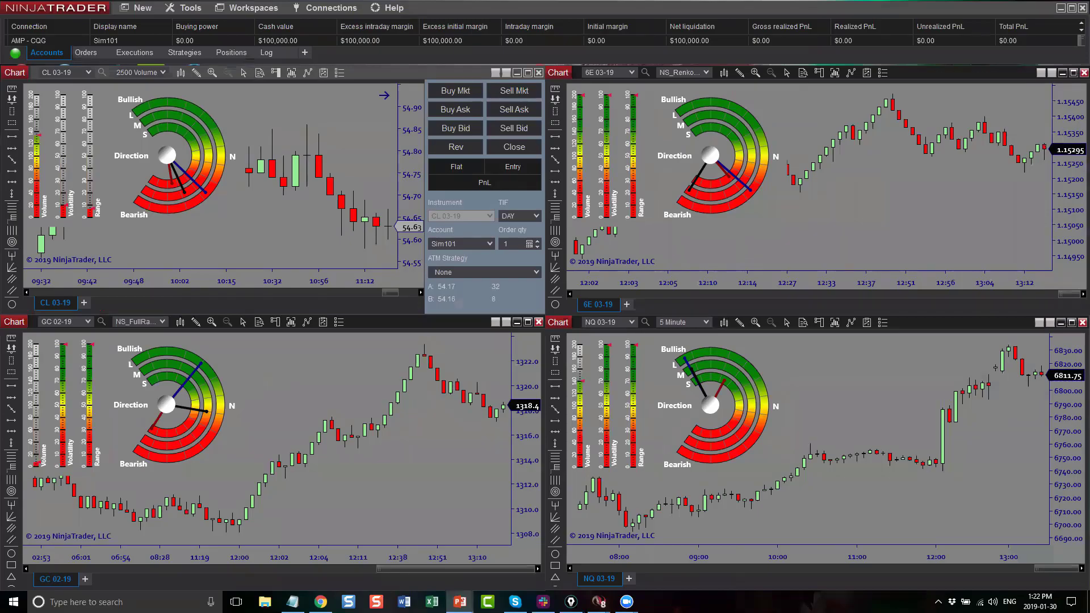
pyautogui.hotkey('alt', 'Tab')
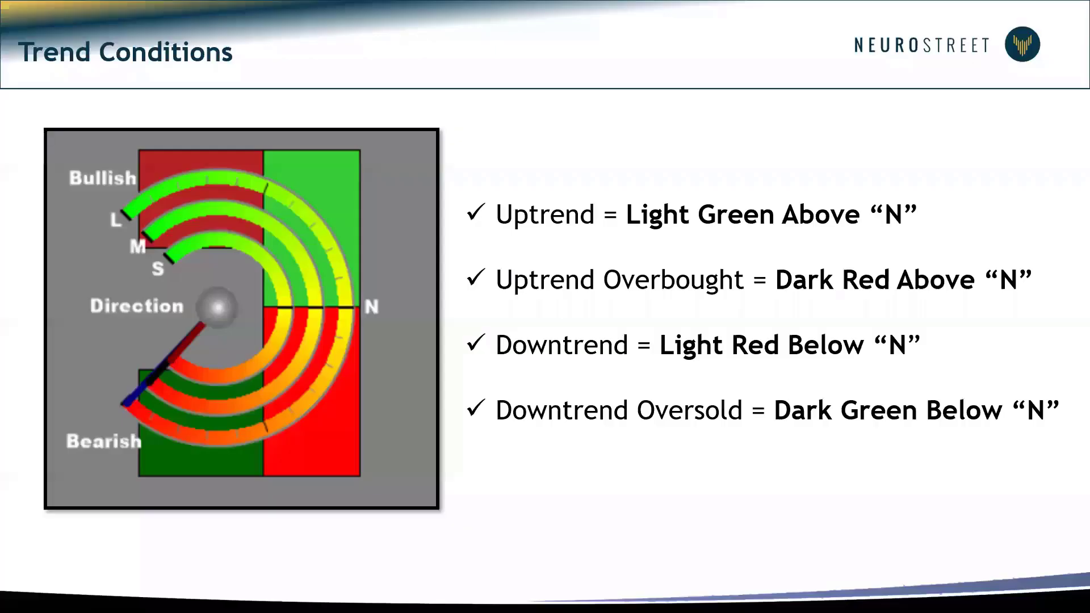
pyautogui.click(811, 80)
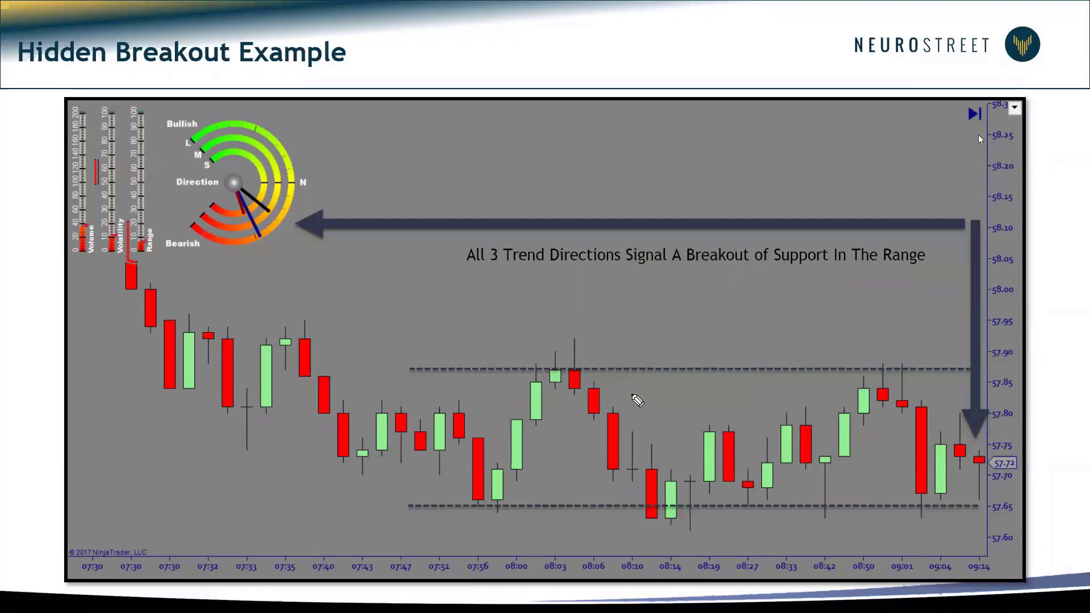
# - Write S above the range's upper dashed line and B below its lower one, and draw a short line near the 07:56 low
pyautogui.click(714, 315)
pyautogui.moveTo(692, 327)
pyautogui.mouseDown()
pyautogui.moveTo(727, 338)
pyautogui.moveTo(697, 346)
pyautogui.mouseUp()
pyautogui.moveTo(710, 527)
pyautogui.mouseDown()
pyautogui.moveTo(716, 545)
pyautogui.moveTo(718, 521)
pyautogui.moveTo(732, 528)
pyautogui.moveTo(709, 558)
pyautogui.mouseUp()
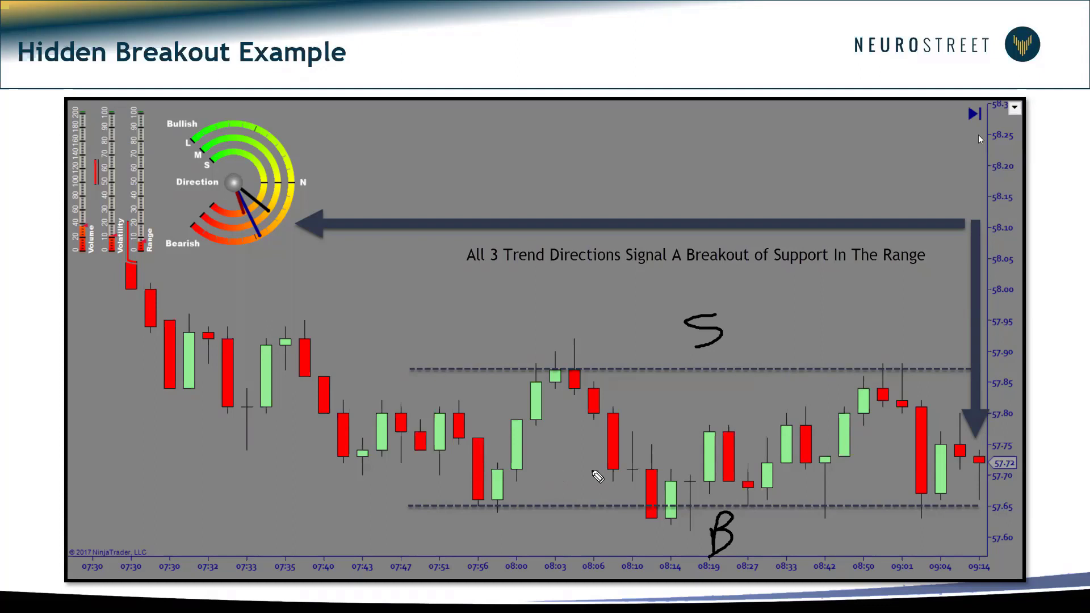
pyautogui.click(469, 488)
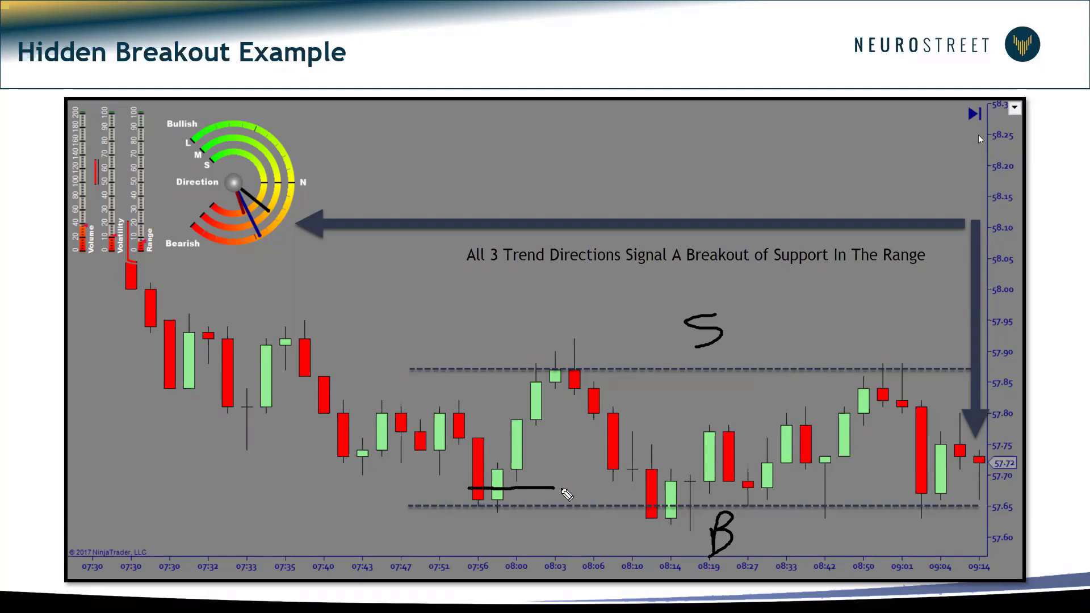
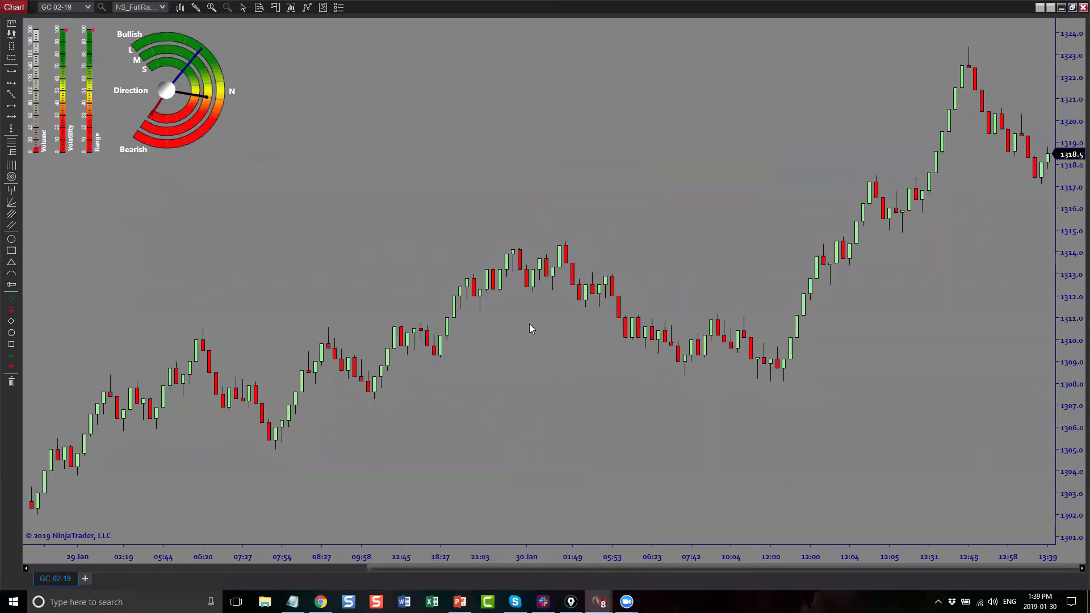
# - Draw a trial line on the GC 02-19 chart's latest rally near 12:04 and delete it
pyautogui.moveTo(449, 157); pyautogui.dragTo(479, 126)
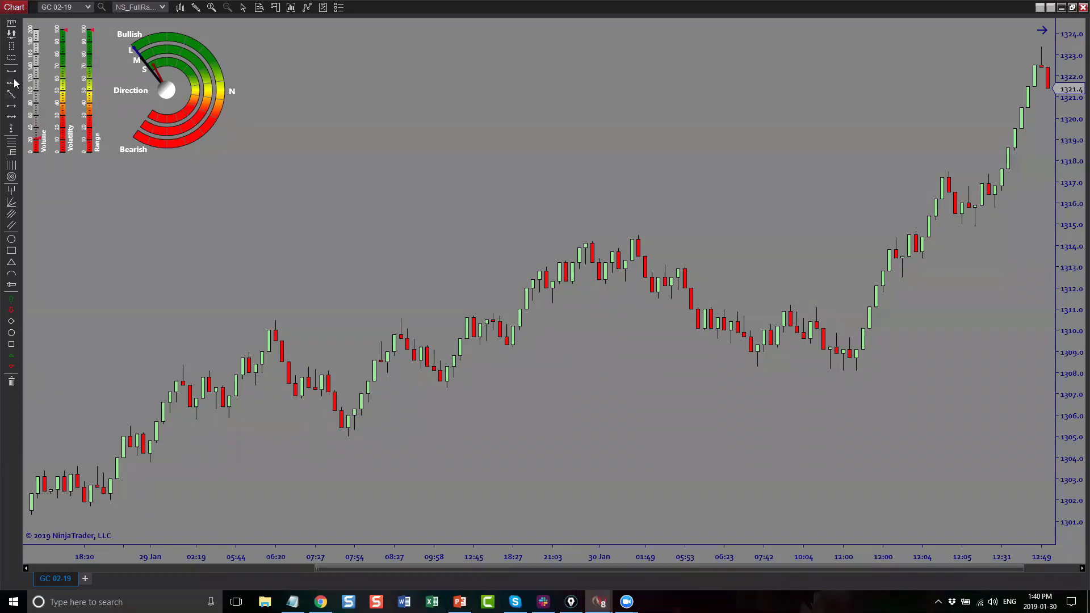
pyautogui.click(11, 113)
pyautogui.click(803, 165)
pyautogui.click(889, 240)
pyautogui.moveTo(896, 251); pyautogui.dragTo(929, 199)
pyautogui.press('Delete')
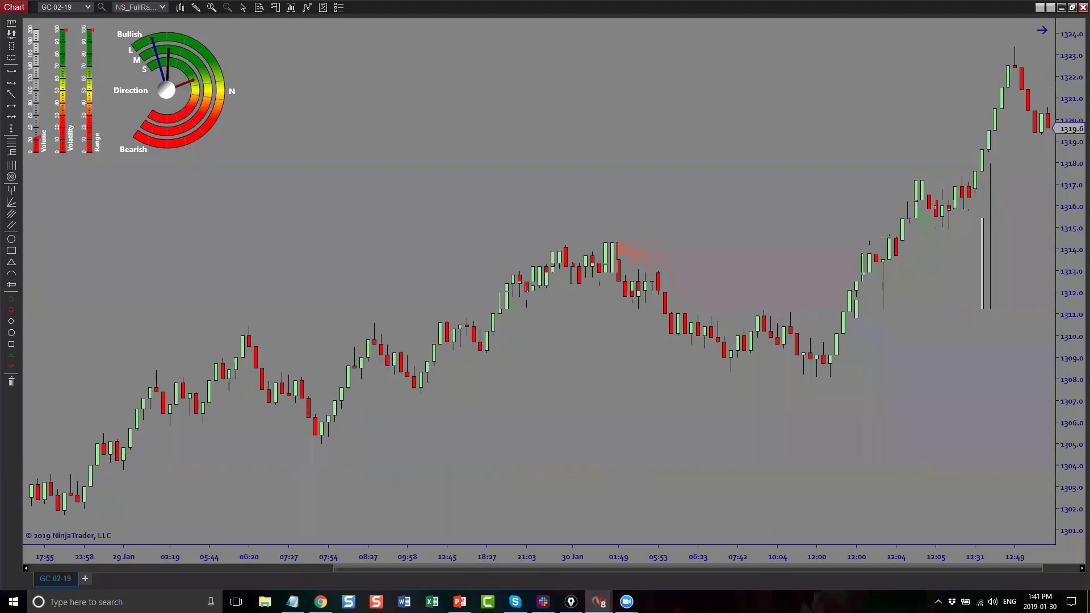
# - Return the GC 02-19 chart to the four-chart layout, maximize the 6E 03-19 chart, and go back to 28 Jan at about 07:20
pyautogui.click(1072, 8)
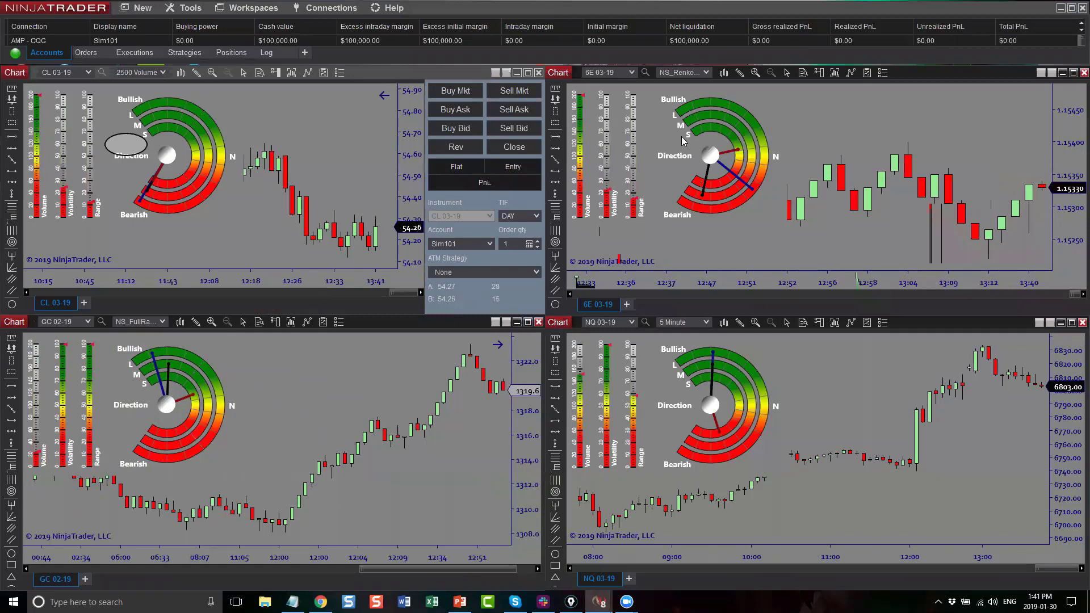
pyautogui.click(1073, 73)
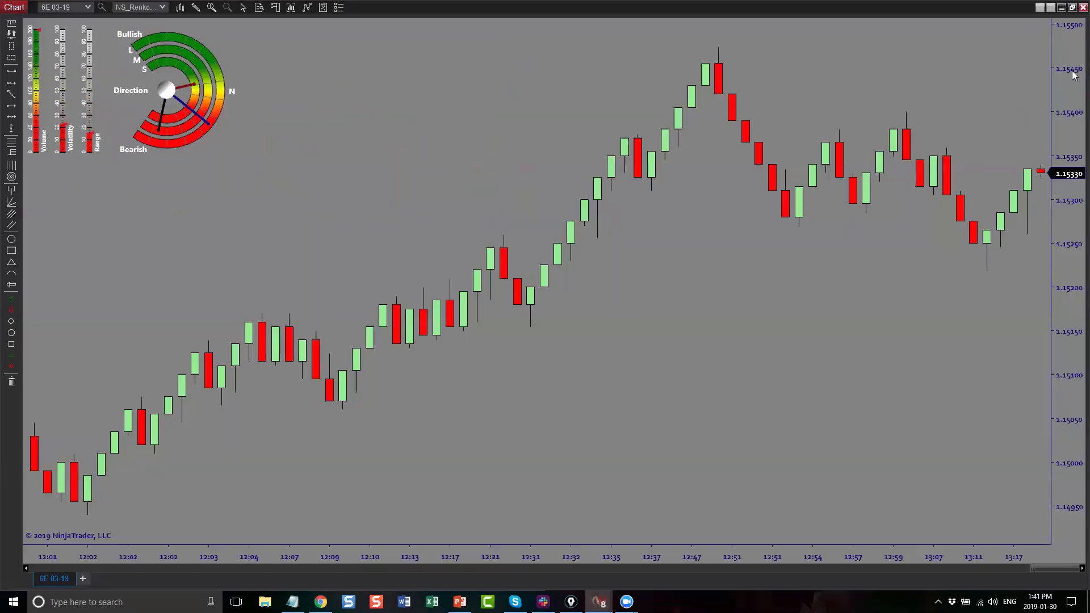
pyautogui.moveTo(479, 556); pyautogui.dragTo(988, 273)
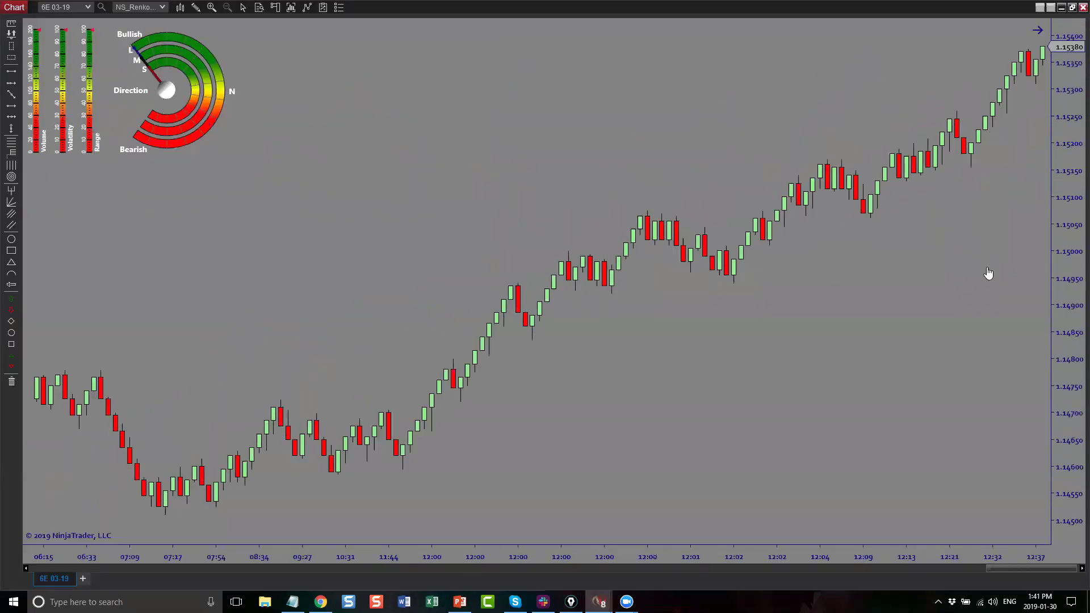
pyautogui.moveTo(429, 420); pyautogui.dragTo(1017, 423)
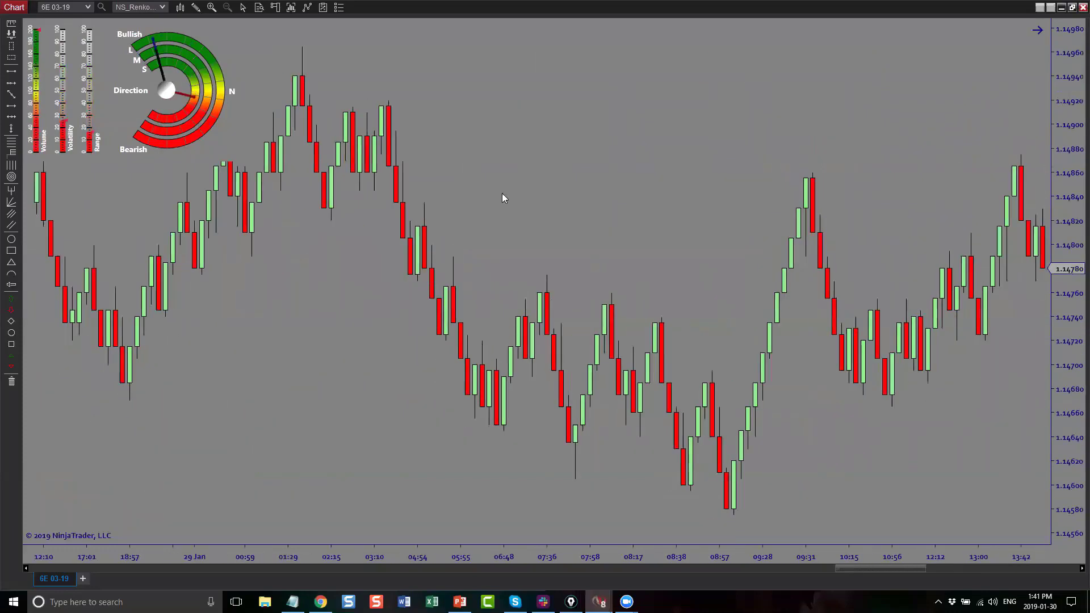
pyautogui.moveTo(502, 198); pyautogui.dragTo(908, 446)
pyautogui.moveTo(352, 483); pyautogui.dragTo(959, 475)
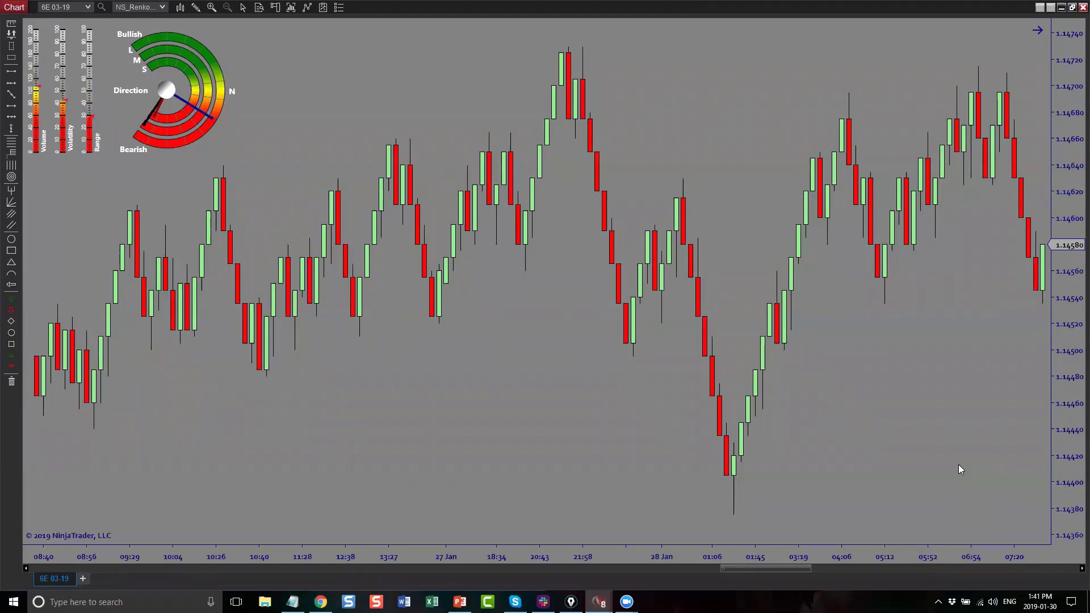
pyautogui.moveTo(954, 474); pyautogui.dragTo(950, 475)
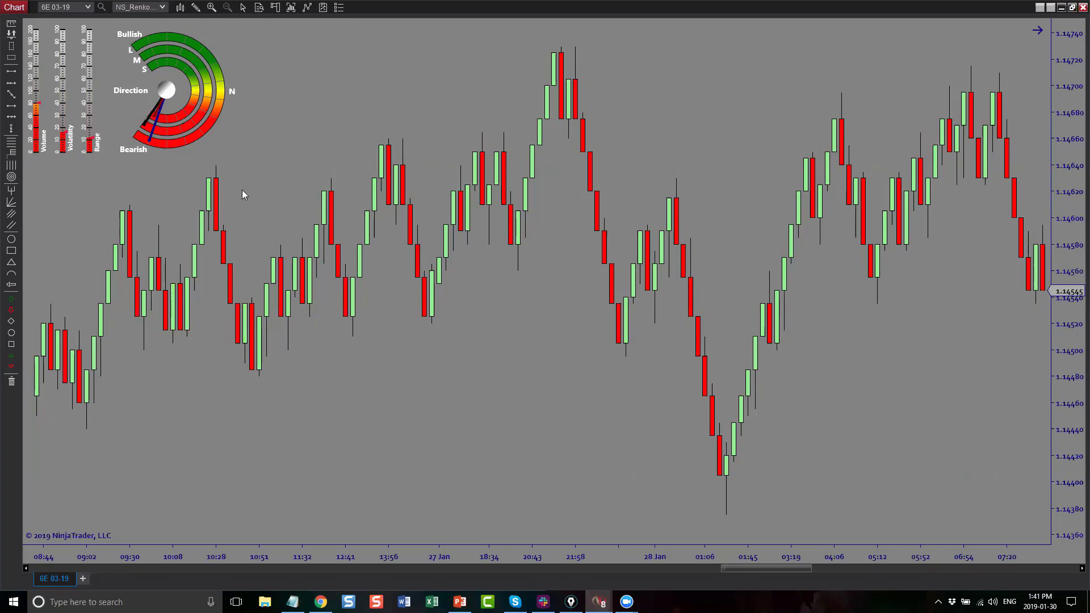
# - Draw a yellow support line at about 1.14545 from about 04:06 to the latest candle
pyautogui.click(835, 290)
pyautogui.click(1043, 290)
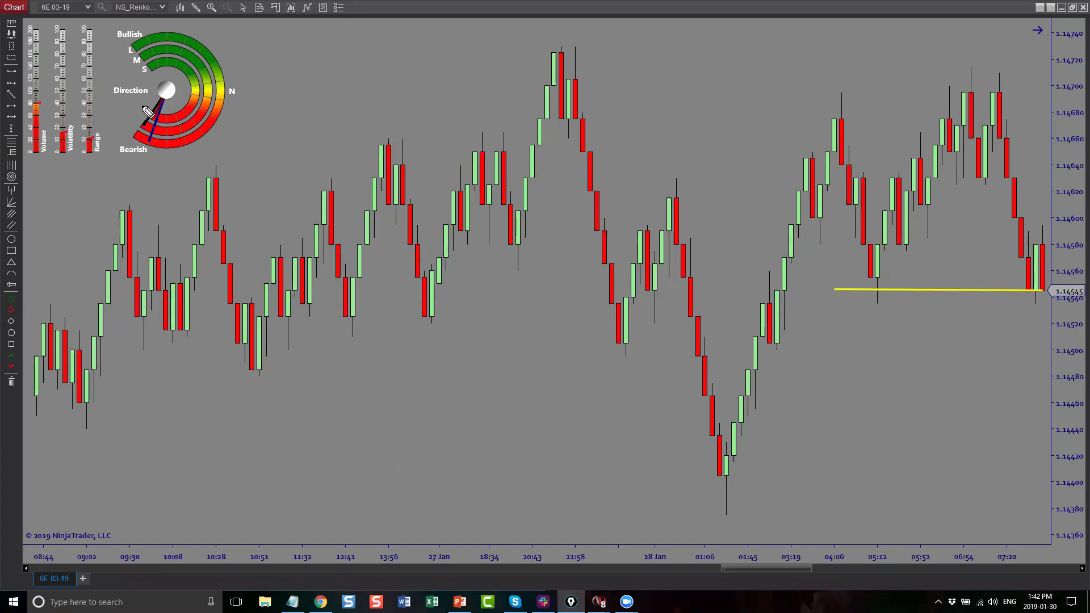
# - Circle the volume, volatility, range and bearish needle readings, box the support zone, write a short note below the gauges, and erase the freehand marks
pyautogui.moveTo(39, 102)
pyautogui.mouseDown()
pyautogui.moveTo(28, 99)
pyautogui.moveTo(33, 114)
pyautogui.moveTo(42, 98)
pyautogui.moveTo(52, 145)
pyautogui.moveTo(109, 167)
pyautogui.moveTo(57, 117)
pyautogui.mouseUp()
pyautogui.moveTo(151, 104)
pyautogui.mouseDown()
pyautogui.moveTo(125, 166)
pyautogui.moveTo(147, 171)
pyautogui.moveTo(169, 147)
pyautogui.moveTo(151, 105)
pyautogui.mouseUp()
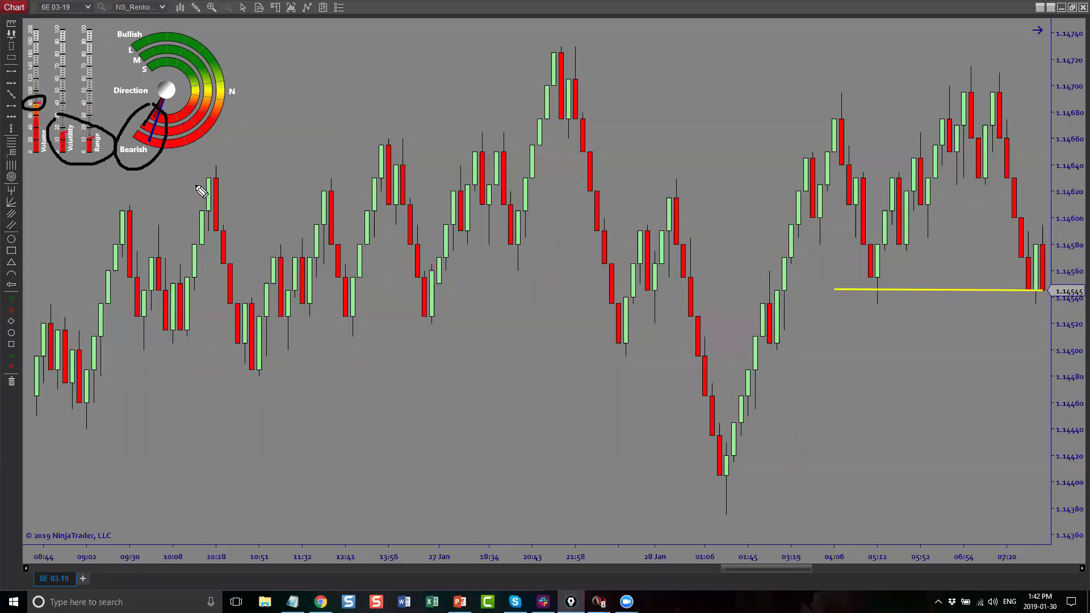
pyautogui.moveTo(865, 266)
pyautogui.mouseDown()
pyautogui.moveTo(864, 312)
pyautogui.moveTo(1061, 304)
pyautogui.moveTo(1017, 253)
pyautogui.moveTo(896, 253)
pyautogui.moveTo(884, 265)
pyautogui.mouseUp()
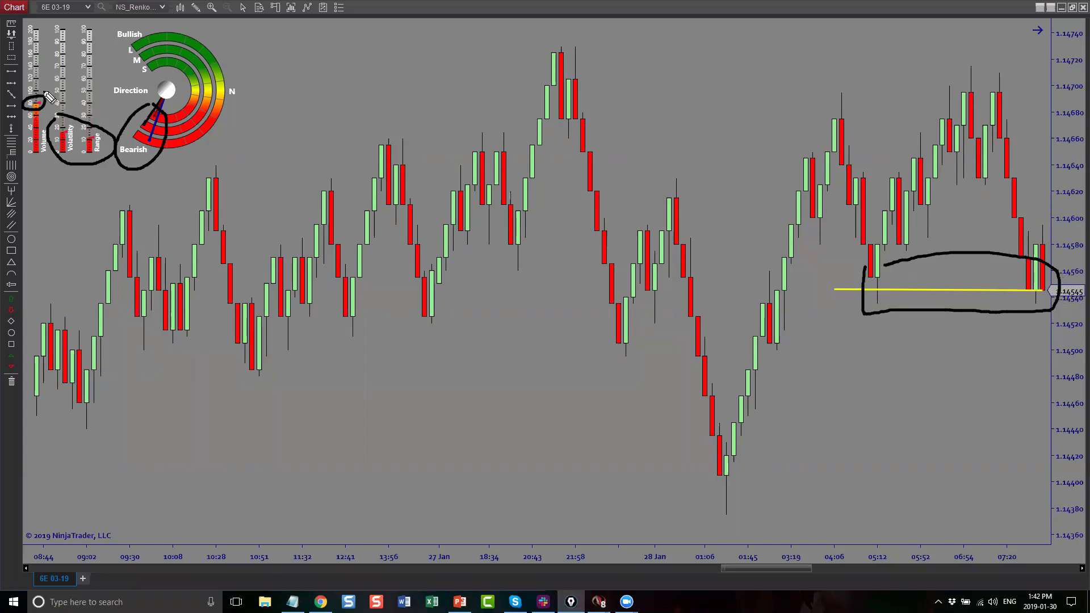
pyautogui.moveTo(45, 202)
pyautogui.mouseDown()
pyautogui.moveTo(50, 174)
pyautogui.moveTo(73, 190)
pyautogui.mouseUp()
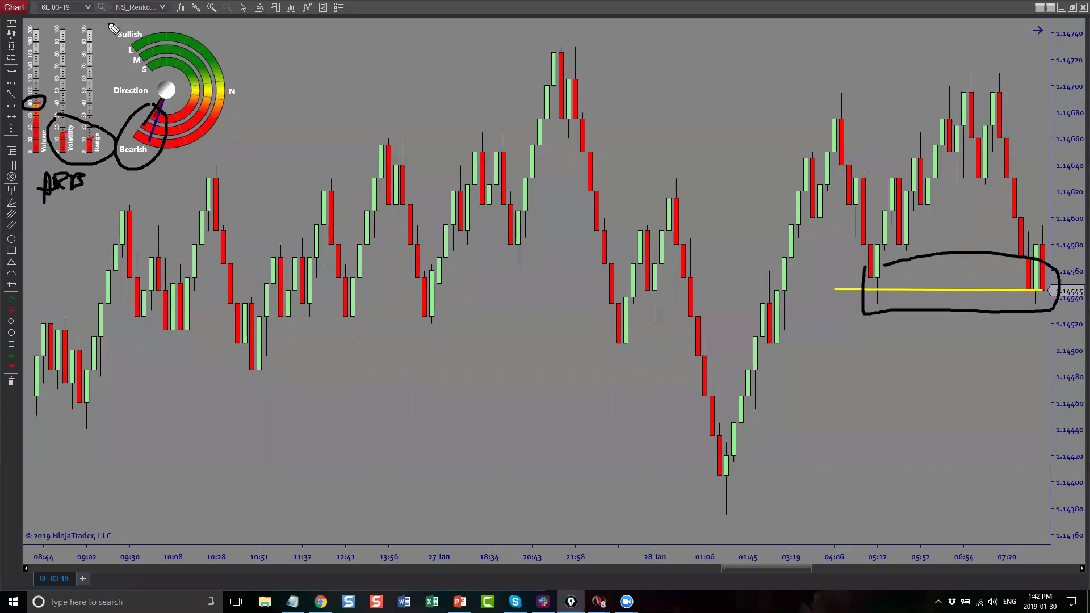
pyautogui.moveTo(42, 18); pyautogui.dragTo(82, 19)
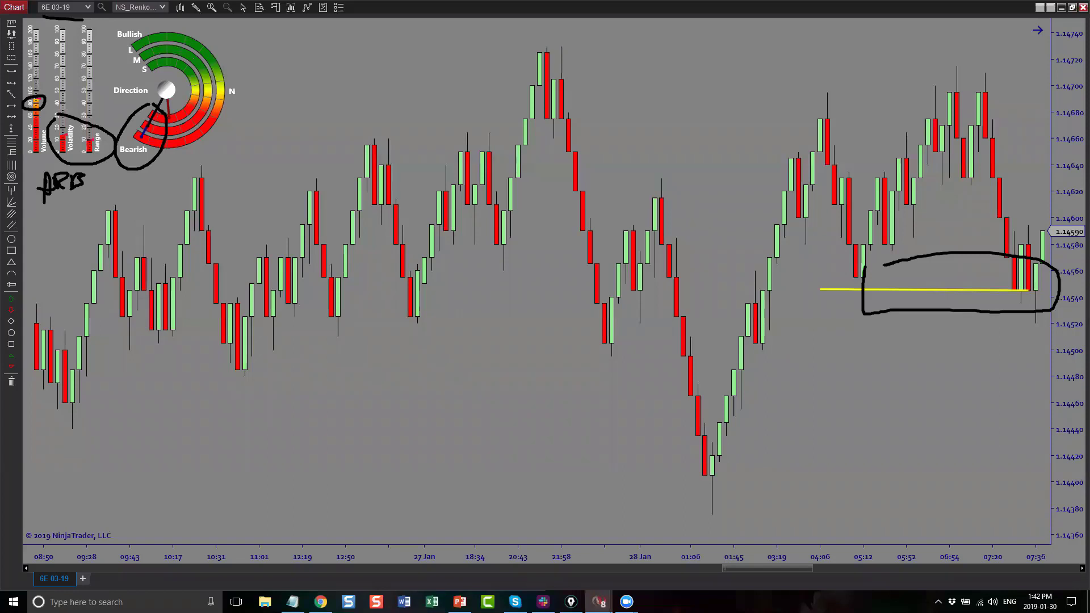
pyautogui.press('Escape')
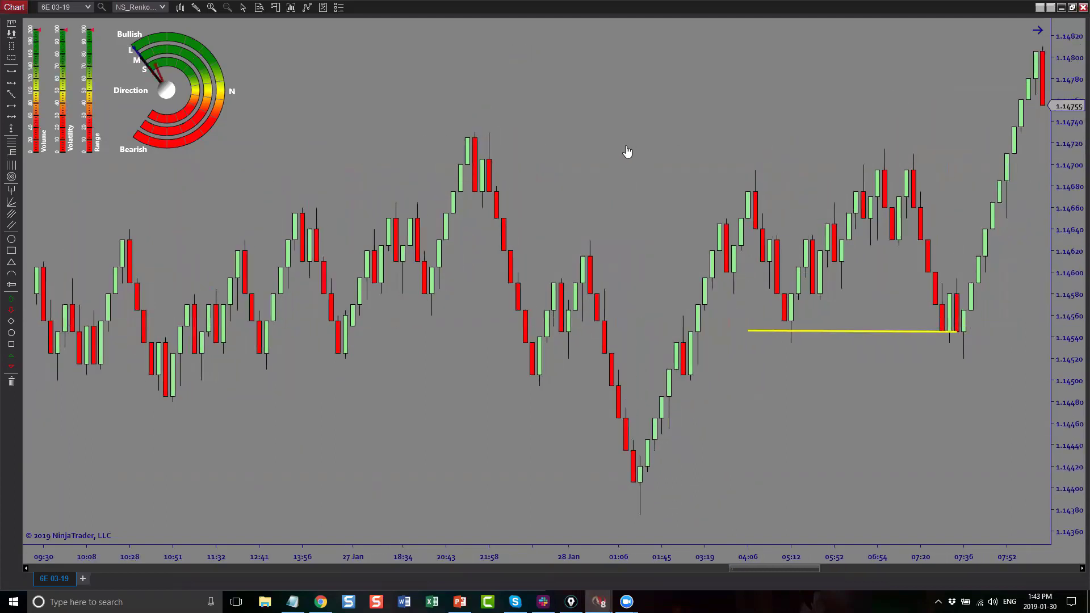
# - Draw a yellow resistance line at about 1.1466 from about 01:45 to the latest candle and delete the misplaced short line above it
pyautogui.moveTo(628, 153); pyautogui.dragTo(676, 128)
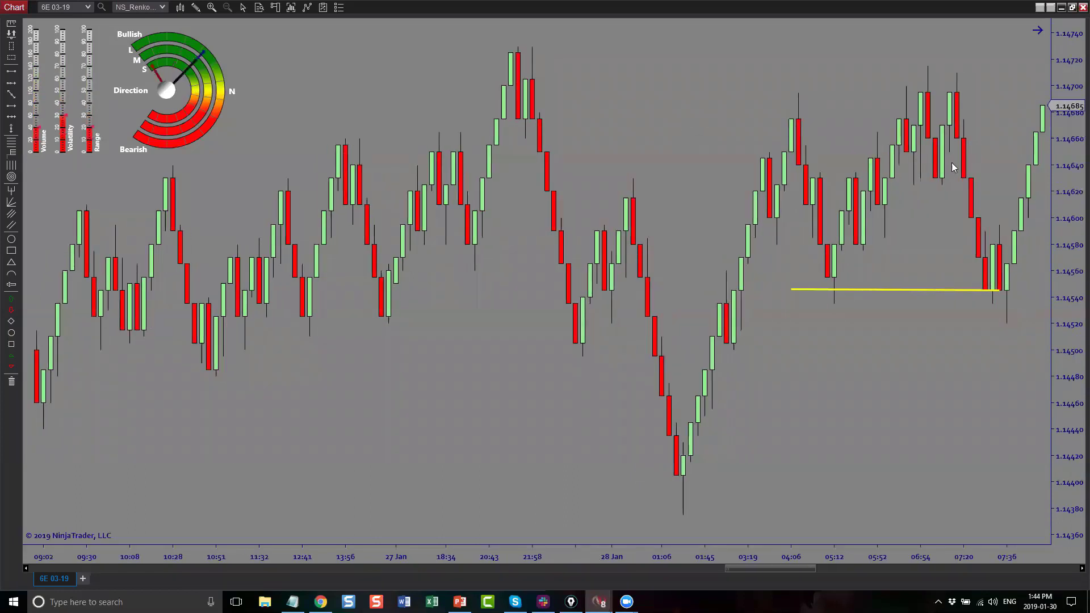
pyautogui.click(14, 71)
pyautogui.click(1006, 110)
pyautogui.click(1052, 111)
pyautogui.click(713, 135)
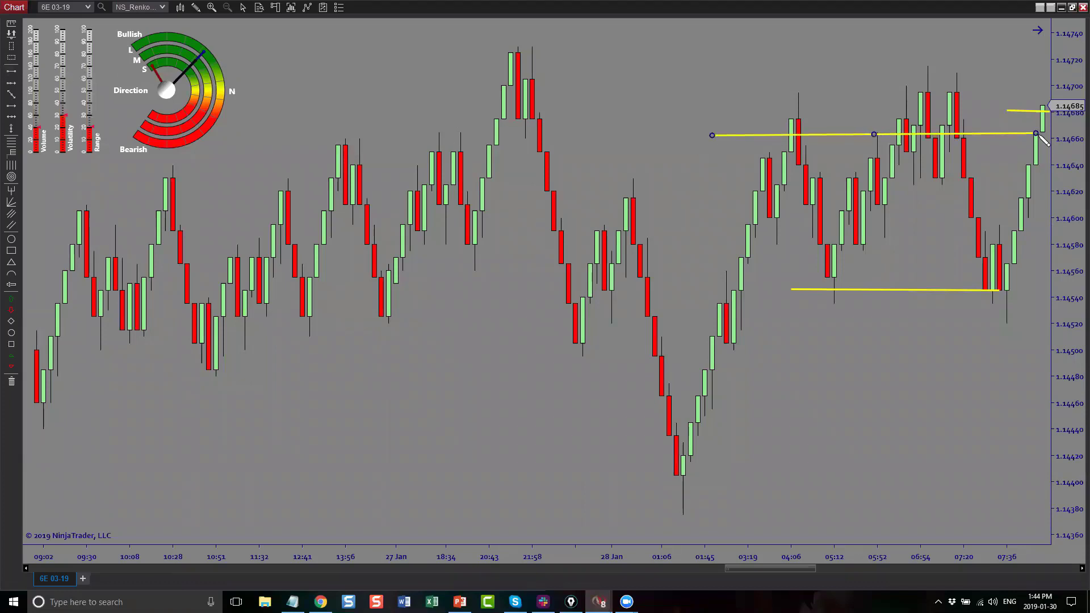
pyautogui.click(1044, 135)
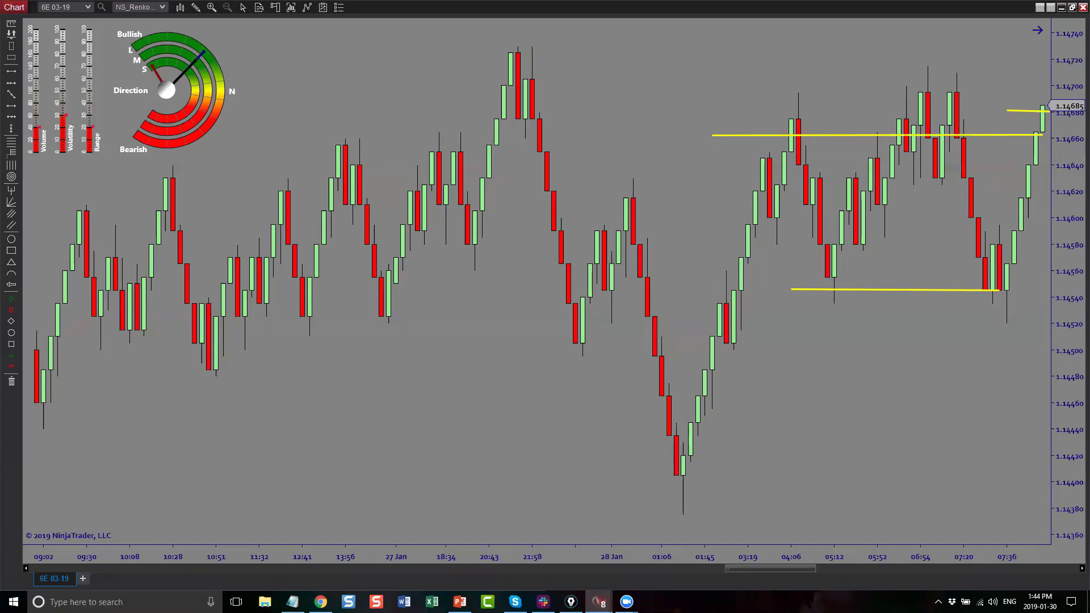
pyautogui.click(1028, 110)
pyautogui.press('Delete')
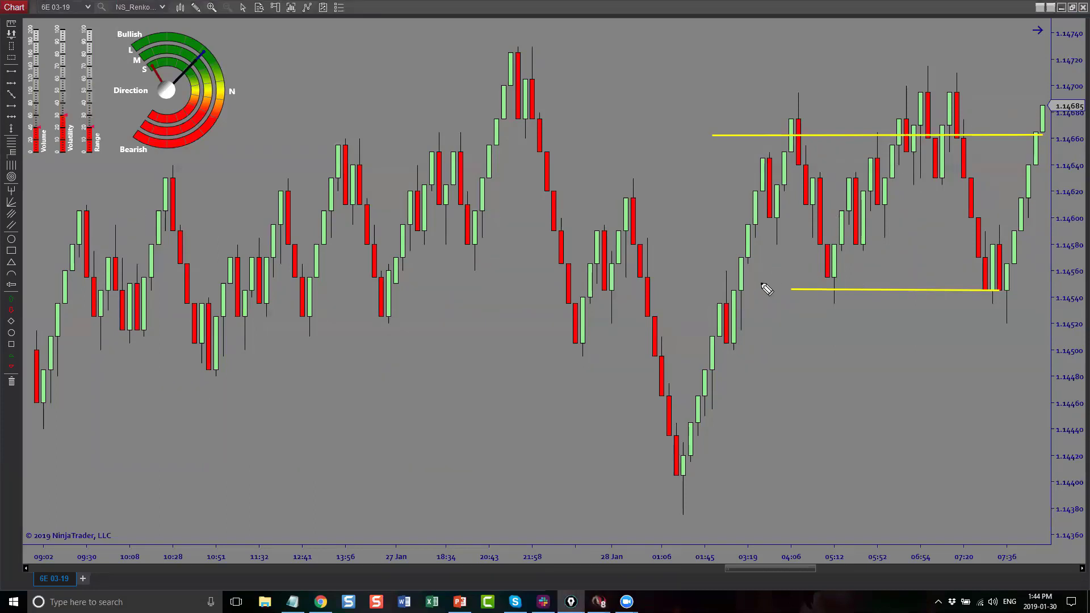
# - Trace the price swings between the two yellow lines, add a question mark above and below the range, and draw an upward breakout arrow
pyautogui.moveTo(744, 288)
pyautogui.mouseDown()
pyautogui.moveTo(821, 277)
pyautogui.moveTo(908, 140)
pyautogui.moveTo(996, 266)
pyautogui.moveTo(1033, 143)
pyautogui.mouseUp()
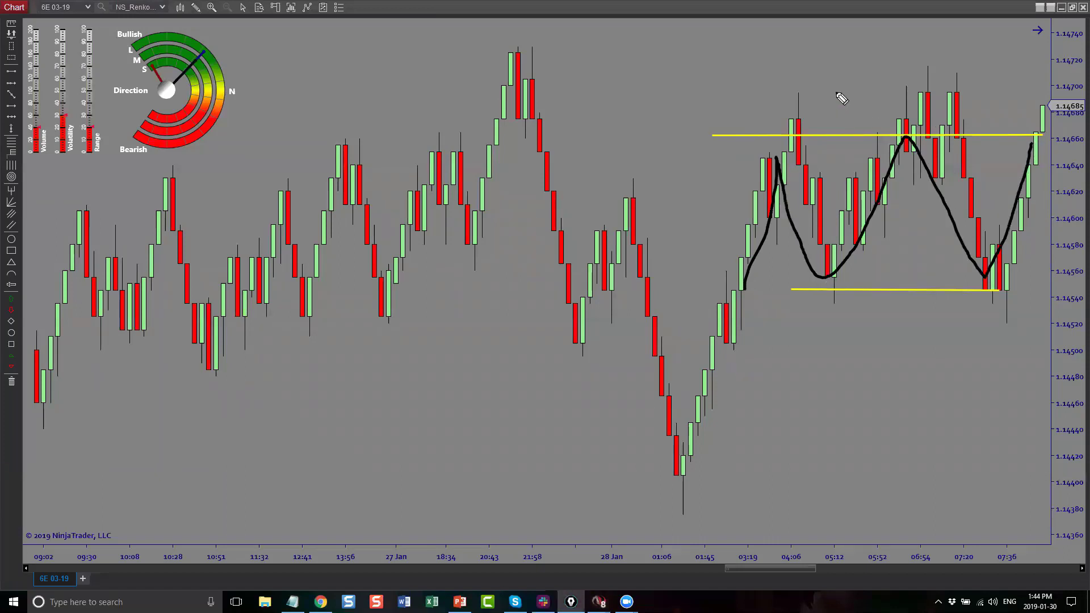
pyautogui.moveTo(832, 75)
pyautogui.mouseDown()
pyautogui.moveTo(848, 71)
pyautogui.moveTo(850, 95)
pyautogui.mouseUp()
pyautogui.moveTo(949, 299); pyautogui.dragTo(967, 332)
pyautogui.click(965, 350)
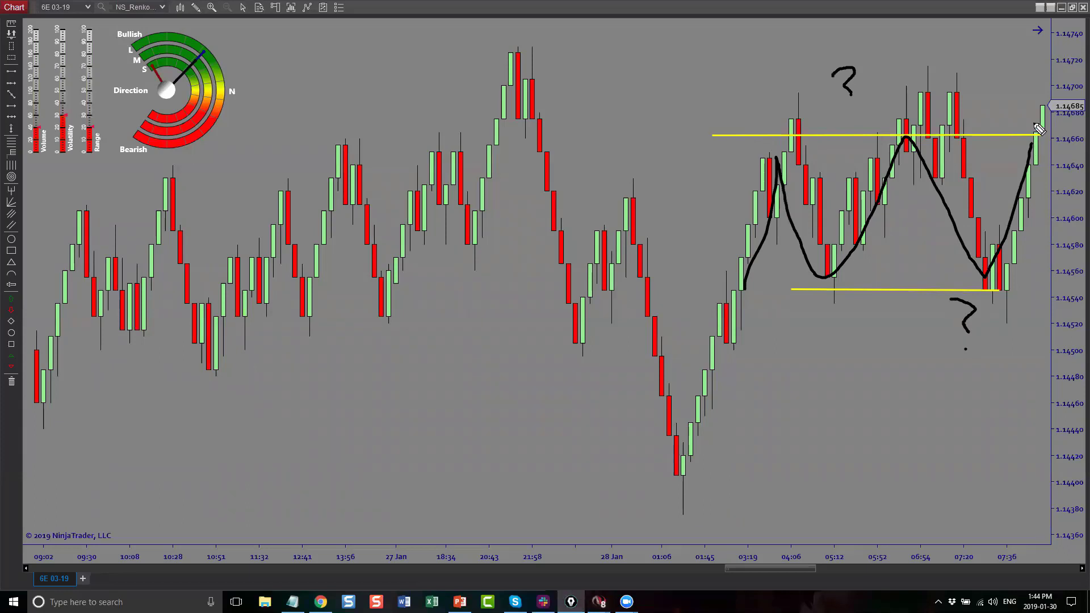
pyautogui.moveTo(1033, 124)
pyautogui.mouseDown()
pyautogui.moveTo(1030, 57)
pyautogui.moveTo(1045, 67)
pyautogui.mouseUp()
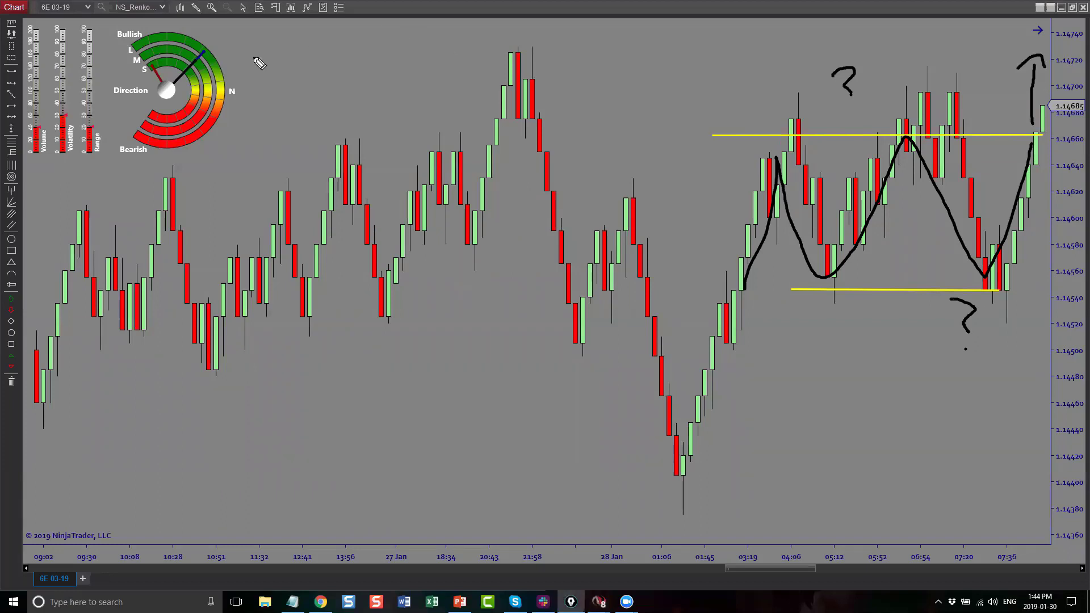
# - Outline the gauge sector just above N around the medium and long-term needles, mark the short-term needle, and erase all freehand annotations
pyautogui.moveTo(200, 41)
pyautogui.mouseDown()
pyautogui.moveTo(173, 76)
pyautogui.moveTo(202, 97)
pyautogui.moveTo(249, 99)
pyautogui.mouseUp()
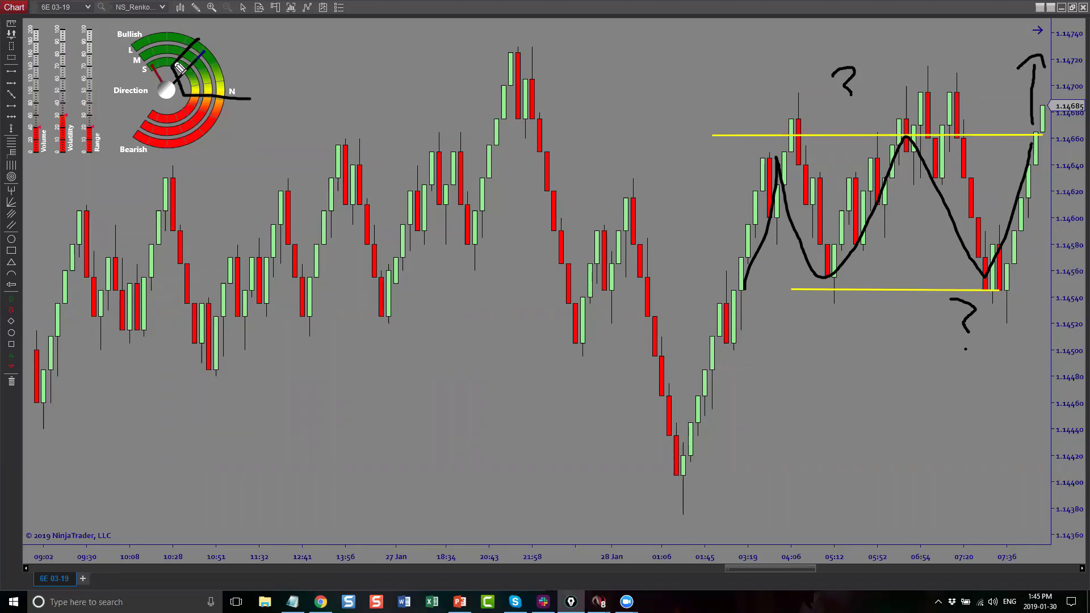
pyautogui.moveTo(157, 68)
pyautogui.mouseDown()
pyautogui.moveTo(177, 65)
pyautogui.moveTo(193, 93)
pyautogui.mouseUp()
pyautogui.press('Escape')
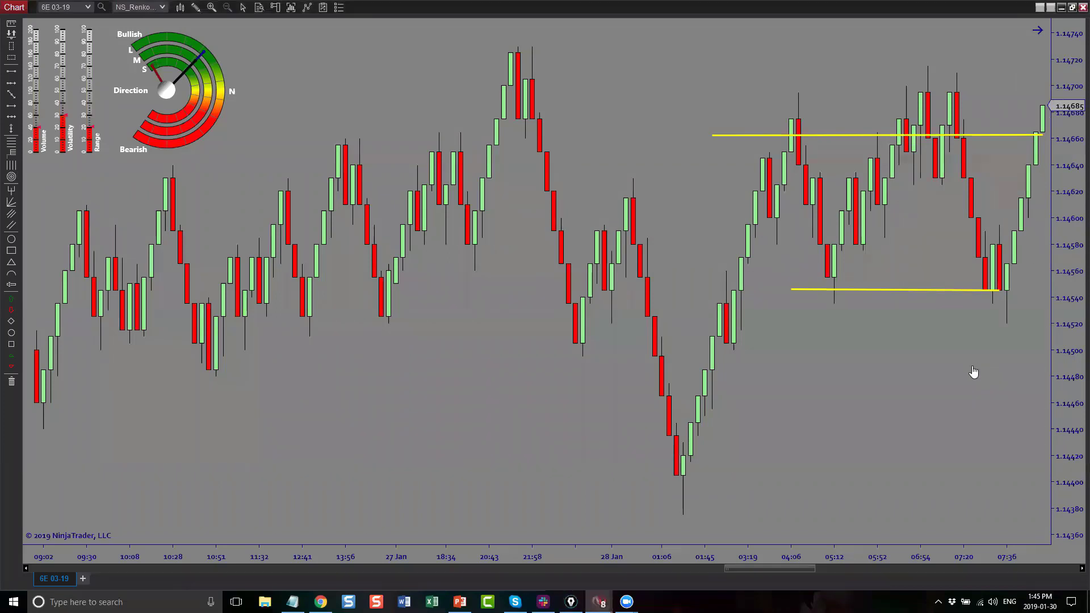
# - Advance the chart to about 08:05, point a freehand arrow at the short-term needle, and draw a horizontal line at about 1.1478
pyautogui.moveTo(969, 377); pyautogui.dragTo(932, 384)
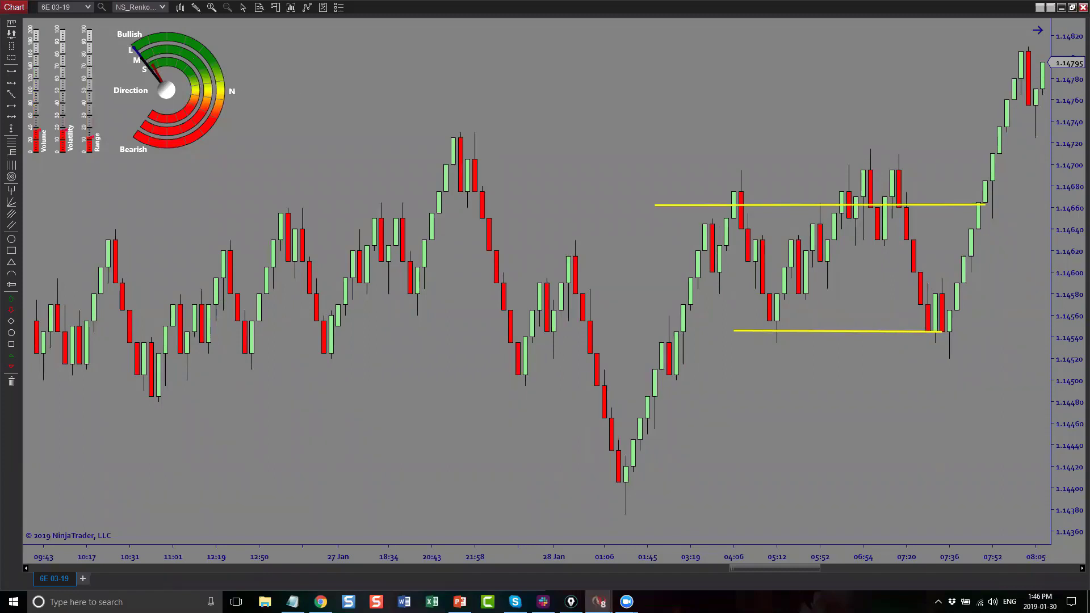
pyautogui.click(599, 602)
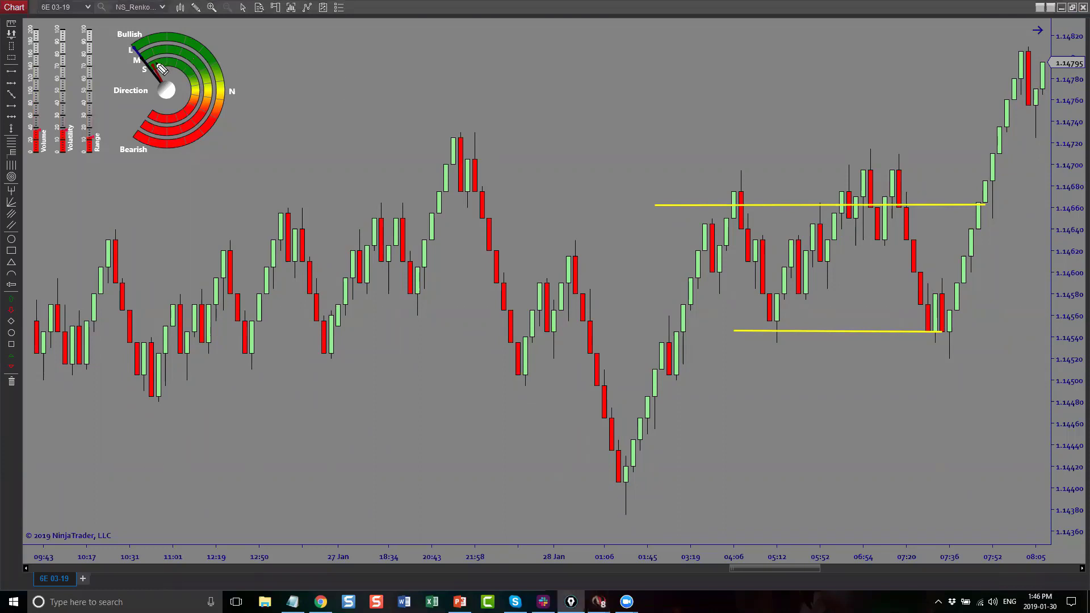
pyautogui.moveTo(161, 69)
pyautogui.mouseDown()
pyautogui.moveTo(175, 67)
pyautogui.moveTo(159, 57)
pyautogui.moveTo(152, 63)
pyautogui.moveTo(165, 69)
pyautogui.mouseUp()
pyautogui.moveTo(940, 76); pyautogui.dragTo(1022, 75)
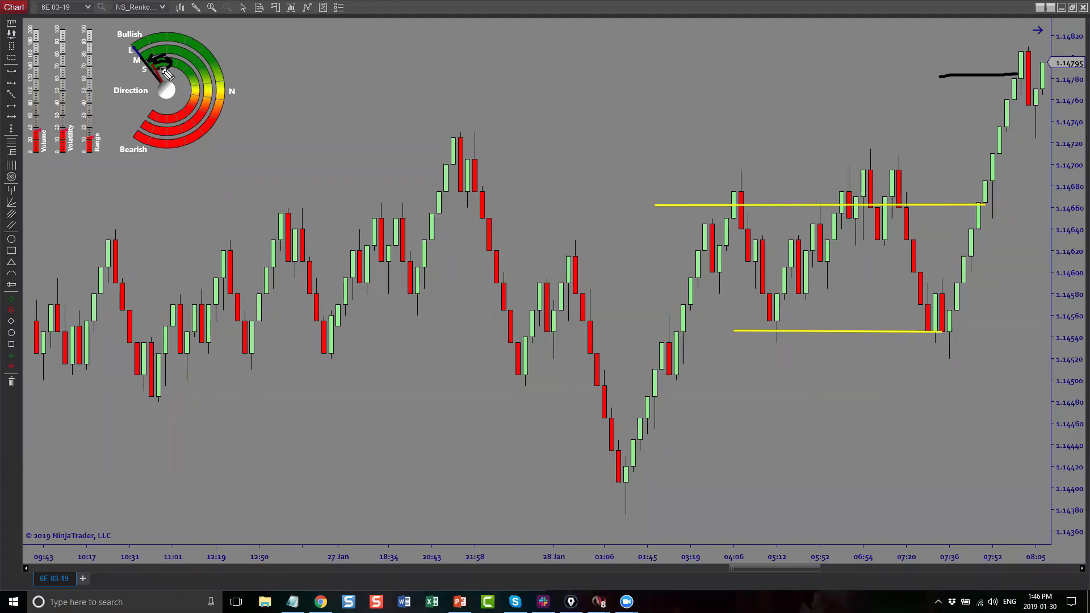
# - Circle and mark the breakout candles around 1.1478, sketch a falling stepped curve above the range, and erase all freehand annotations
pyautogui.moveTo(166, 74); pyautogui.dragTo(175, 79)
pyautogui.moveTo(1024, 59)
pyautogui.mouseDown()
pyautogui.moveTo(1049, 79)
pyautogui.moveTo(1011, 85)
pyautogui.moveTo(1034, 82)
pyautogui.mouseUp()
pyautogui.moveTo(1035, 82); pyautogui.dragTo(1046, 110)
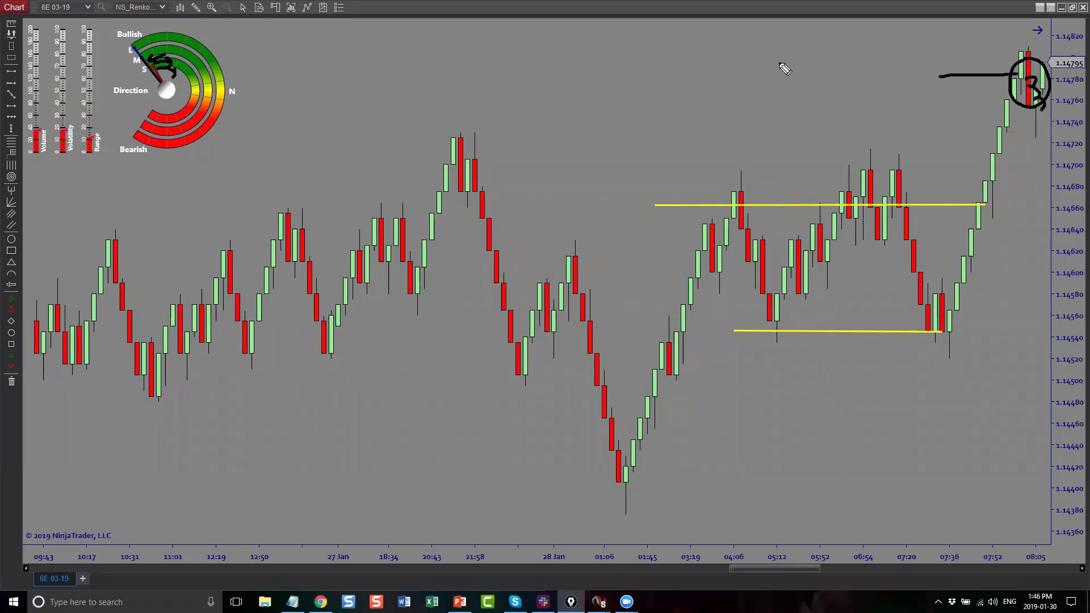
pyautogui.moveTo(778, 64)
pyautogui.mouseDown()
pyautogui.moveTo(849, 87)
pyautogui.moveTo(879, 126)
pyautogui.mouseUp()
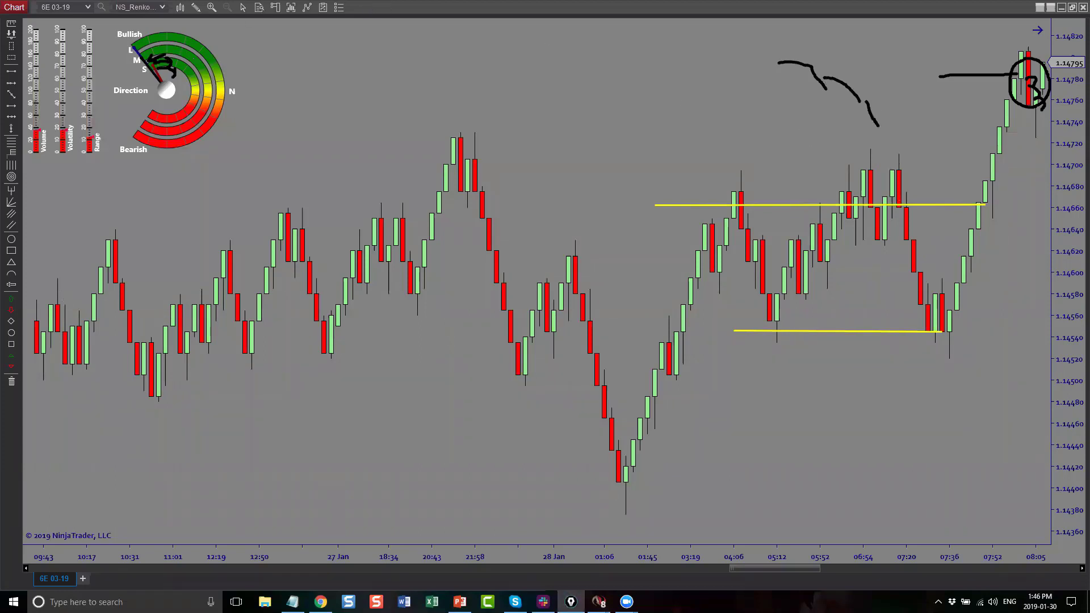
pyautogui.press('Escape')
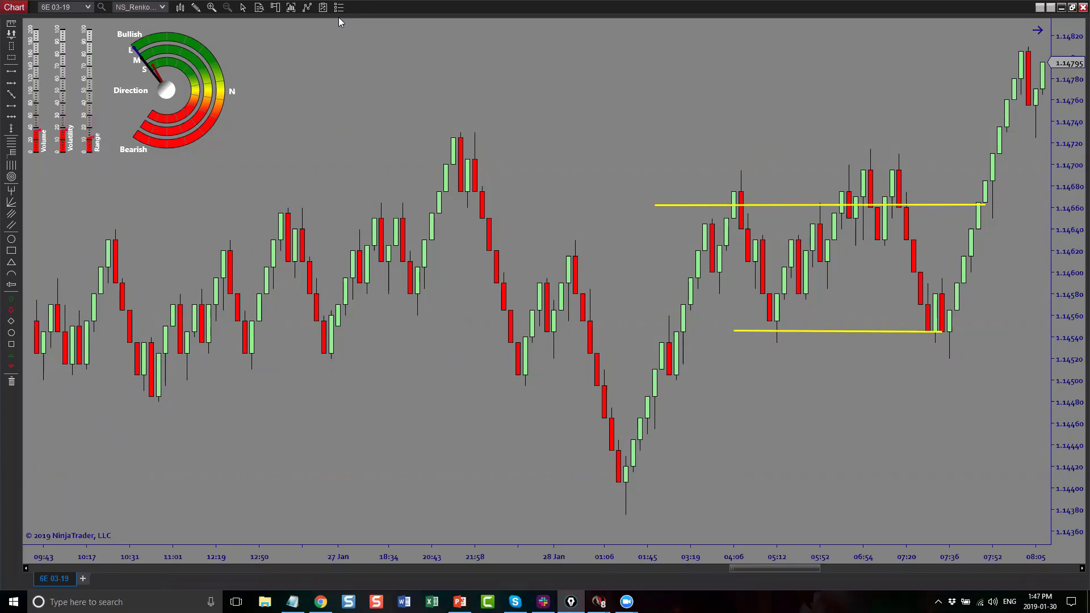
# - Return the 6E chart to its latest bar, restore it to the four-chart layout, and maximize the CL 03-19 chart
pyautogui.click(1038, 31)
pyautogui.click(1073, 7)
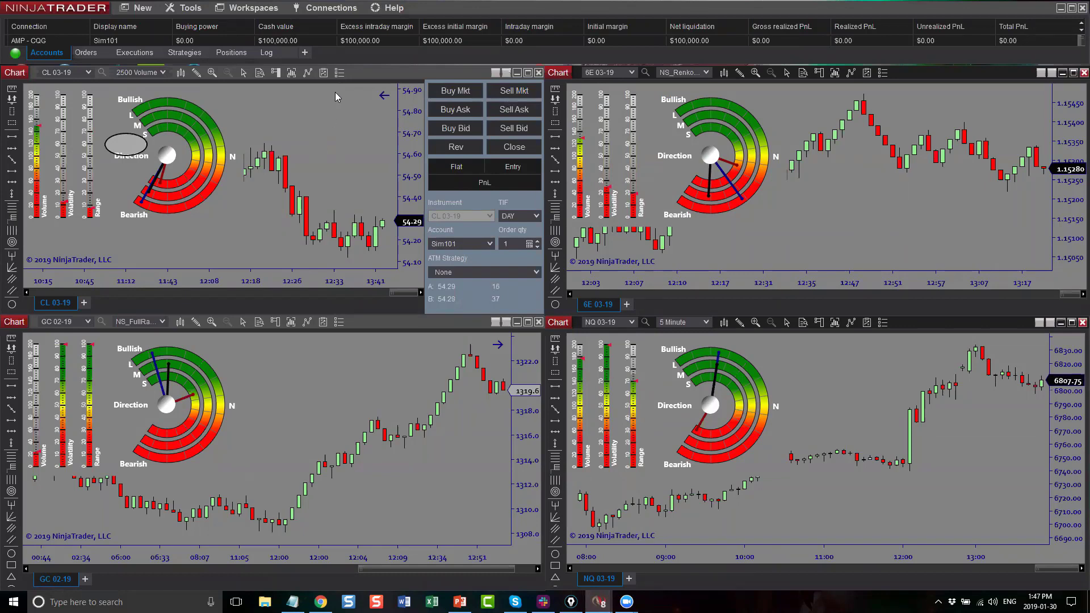
pyautogui.doubleClick(357, 71)
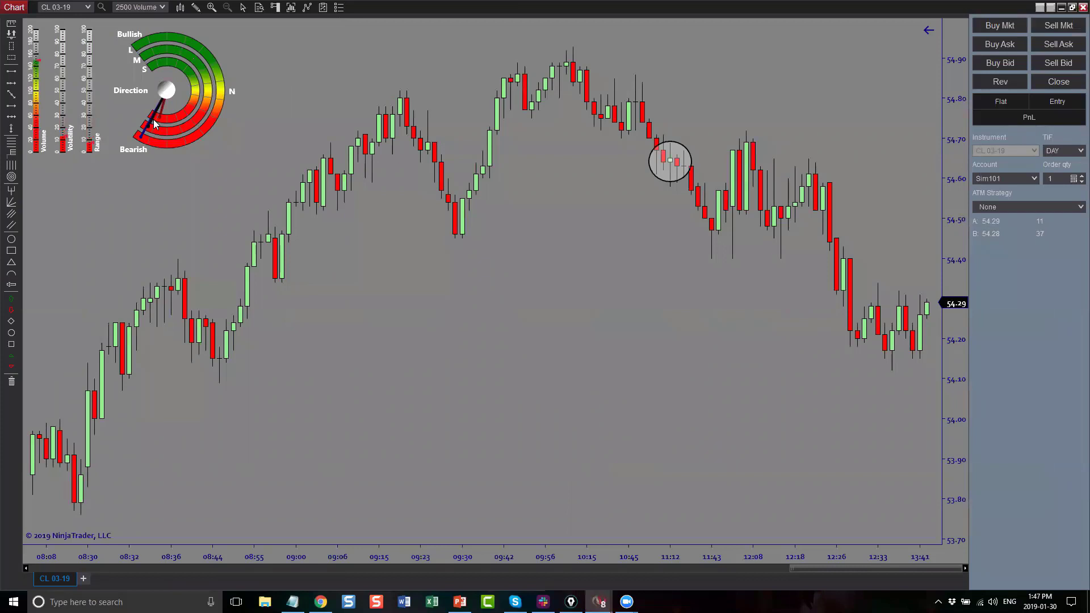
# - Move the ellipse onto the sideways candles from about 12:26 to the latest bar and enlarge it to enclose them
pyautogui.moveTo(555, 414)
pyautogui.mouseDown()
pyautogui.moveTo(577, 417)
pyautogui.moveTo(550, 428)
pyautogui.moveTo(563, 430)
pyautogui.mouseUp()
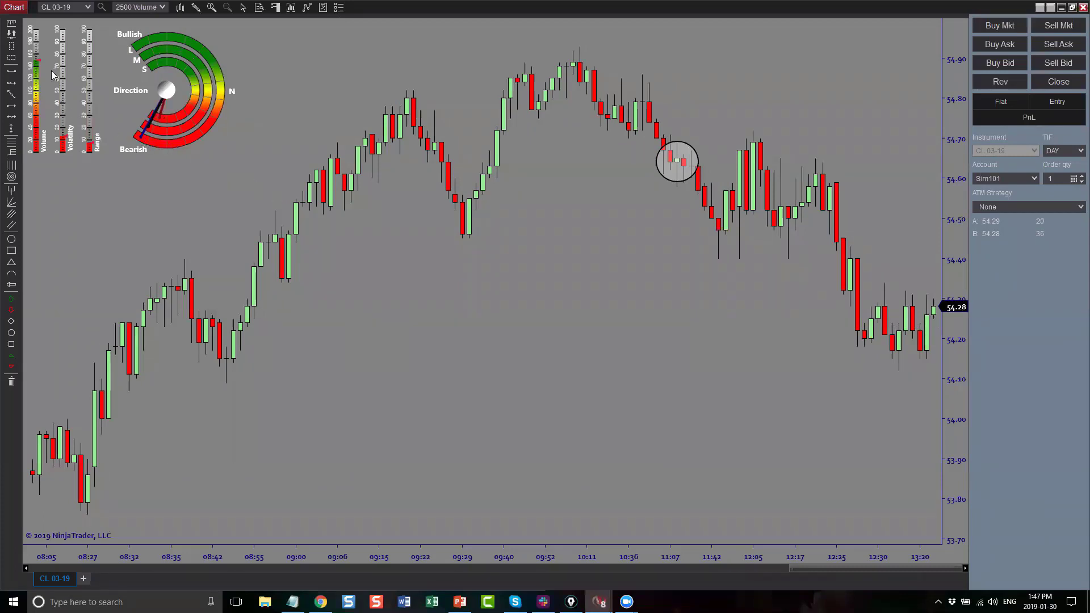
pyautogui.click(673, 161)
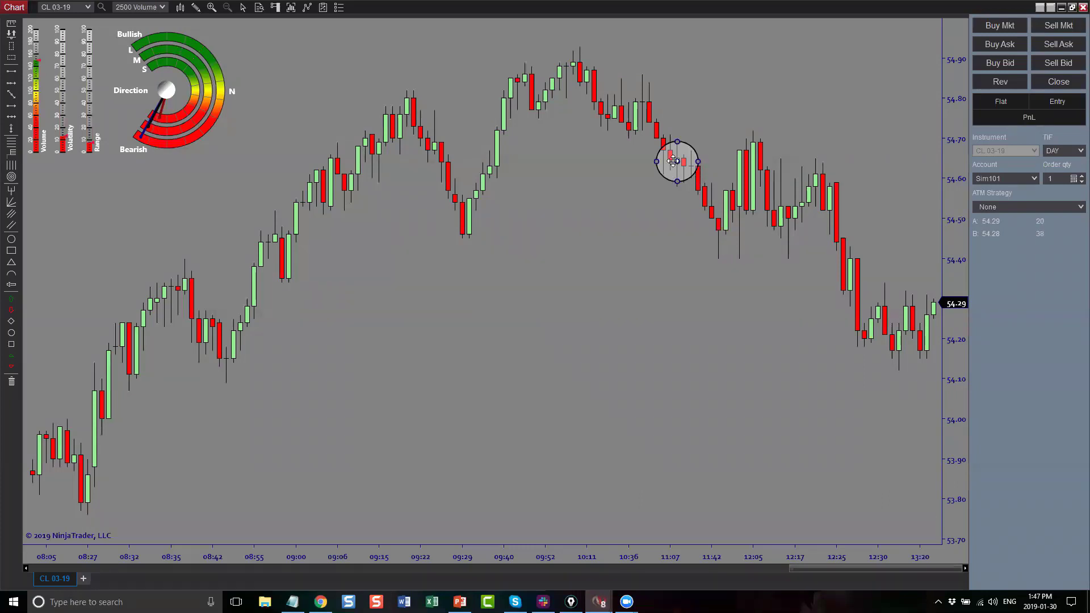
pyautogui.moveTo(674, 161)
pyautogui.mouseDown()
pyautogui.moveTo(816, 236)
pyautogui.moveTo(880, 295)
pyautogui.moveTo(914, 304)
pyautogui.moveTo(855, 308)
pyautogui.moveTo(934, 308)
pyautogui.moveTo(895, 372)
pyautogui.mouseUp()
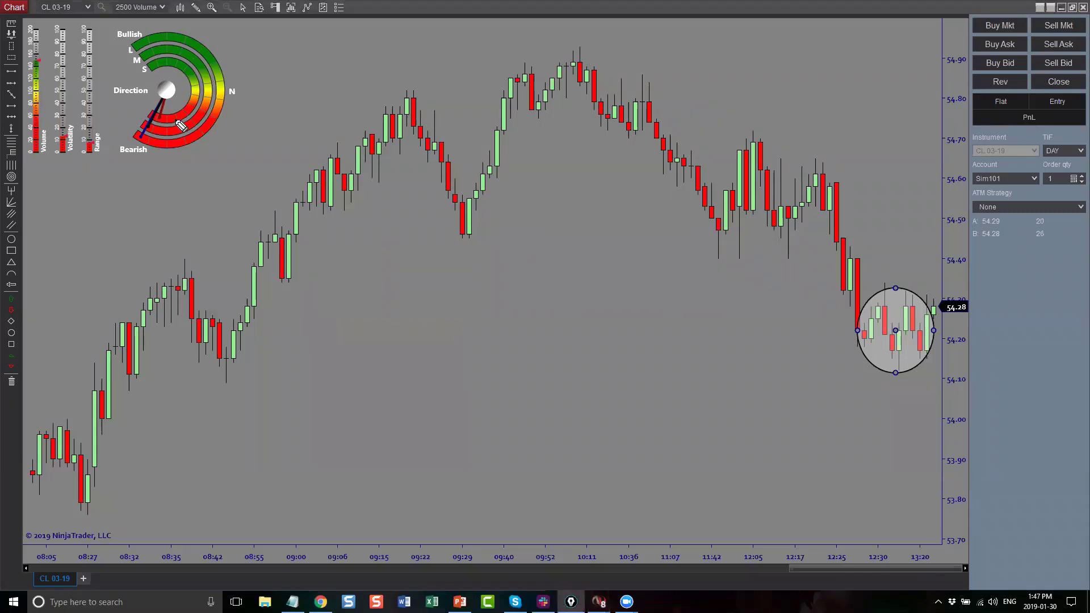
# - Mark the short-term needle in the bearish sector and circle the Volume, Volatility and Range gauges freehand
pyautogui.moveTo(168, 125)
pyautogui.mouseDown()
pyautogui.moveTo(179, 121)
pyautogui.moveTo(161, 119)
pyautogui.mouseUp()
pyautogui.moveTo(34, 49); pyautogui.dragTo(29, 55)
pyautogui.moveTo(27, 107)
pyautogui.mouseDown()
pyautogui.moveTo(59, 191)
pyautogui.moveTo(111, 116)
pyautogui.moveTo(33, 35)
pyautogui.mouseUp()
# - Bound the candles inside the ellipse with two freehand range lines, draw a downward arrow through them, and add an arrow beneath Bearish
pyautogui.moveTo(867, 303); pyautogui.dragTo(943, 298)
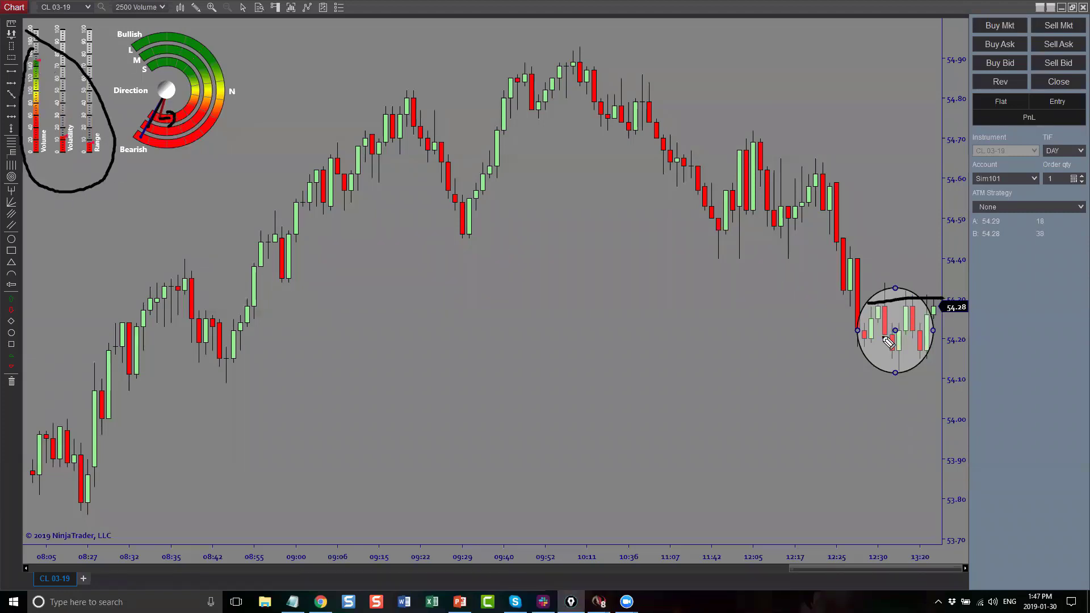
pyautogui.moveTo(860, 356); pyautogui.dragTo(940, 345)
pyautogui.moveTo(936, 201); pyautogui.dragTo(929, 300)
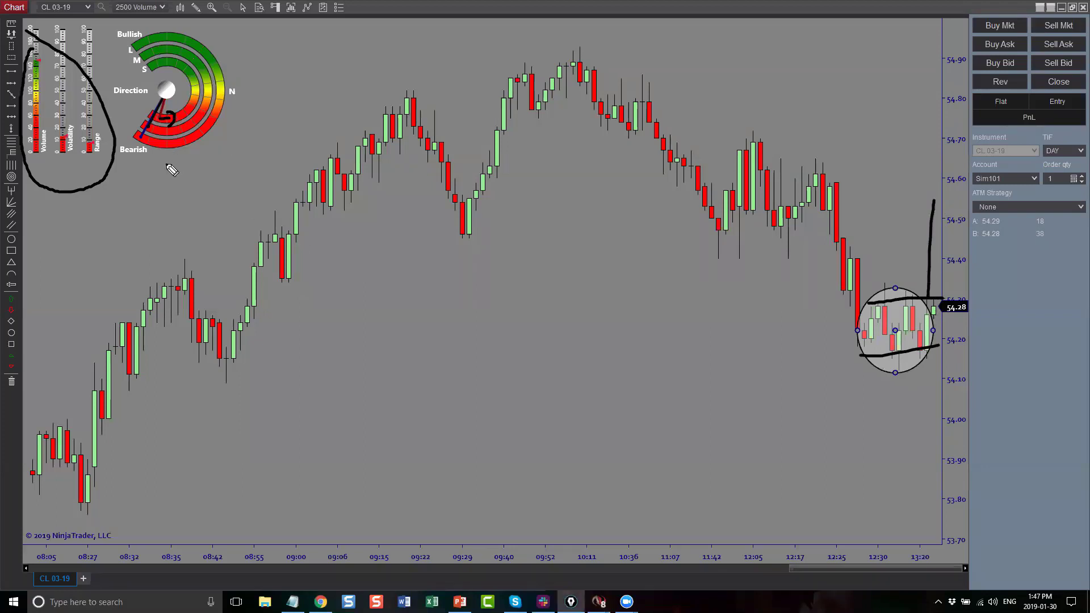
pyautogui.moveTo(167, 164)
pyautogui.mouseDown()
pyautogui.moveTo(137, 164)
pyautogui.moveTo(175, 175)
pyautogui.mouseUp()
pyautogui.moveTo(935, 321); pyautogui.dragTo(949, 384)
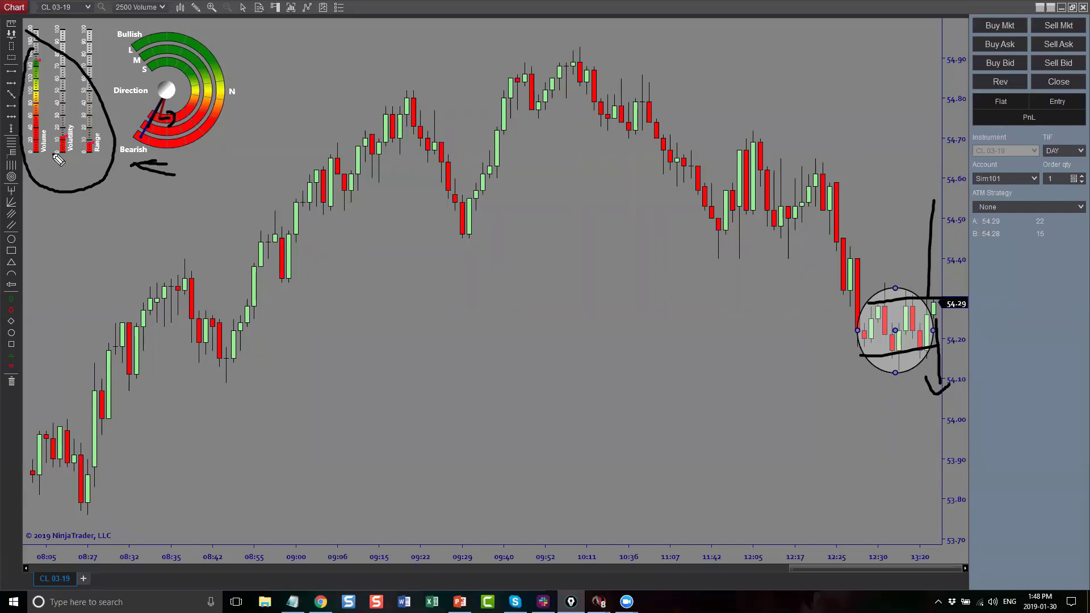
# - Add a question mark under the gauges and up and down breakout arrows, outline Direction, and erase all freehand annotations
pyautogui.moveTo(54, 166); pyautogui.dragTo(60, 172)
pyautogui.click(59, 177)
pyautogui.moveTo(909, 287)
pyautogui.mouseDown()
pyautogui.moveTo(906, 234)
pyautogui.moveTo(910, 244)
pyautogui.mouseUp()
pyautogui.moveTo(908, 372)
pyautogui.mouseDown()
pyautogui.moveTo(909, 404)
pyautogui.moveTo(920, 391)
pyautogui.mouseUp()
pyautogui.moveTo(114, 74)
pyautogui.mouseDown()
pyautogui.moveTo(108, 91)
pyautogui.moveTo(155, 97)
pyautogui.moveTo(116, 75)
pyautogui.mouseUp()
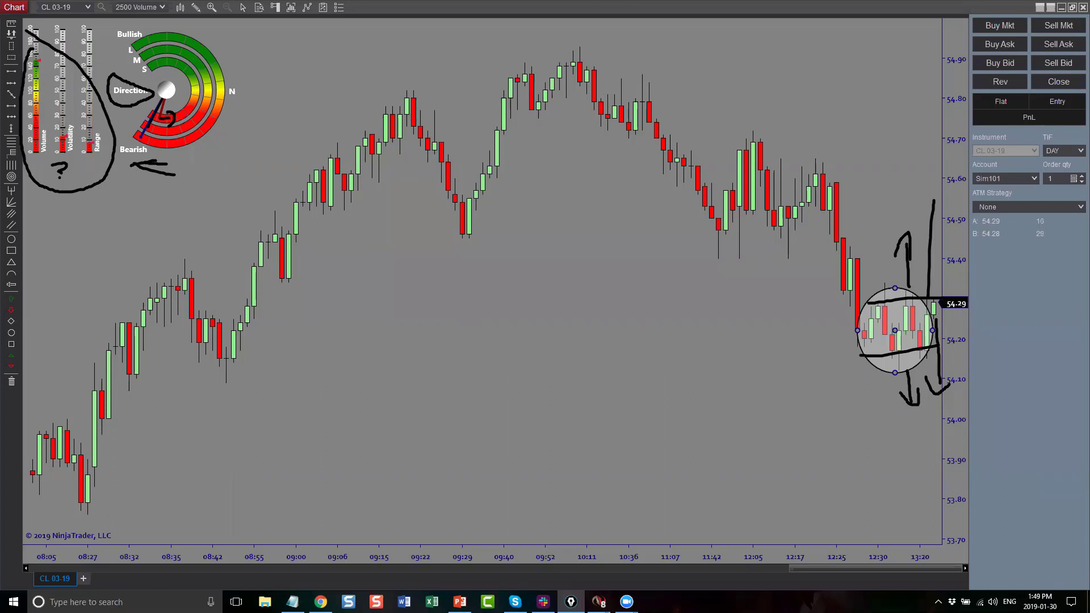
pyautogui.press('Escape')
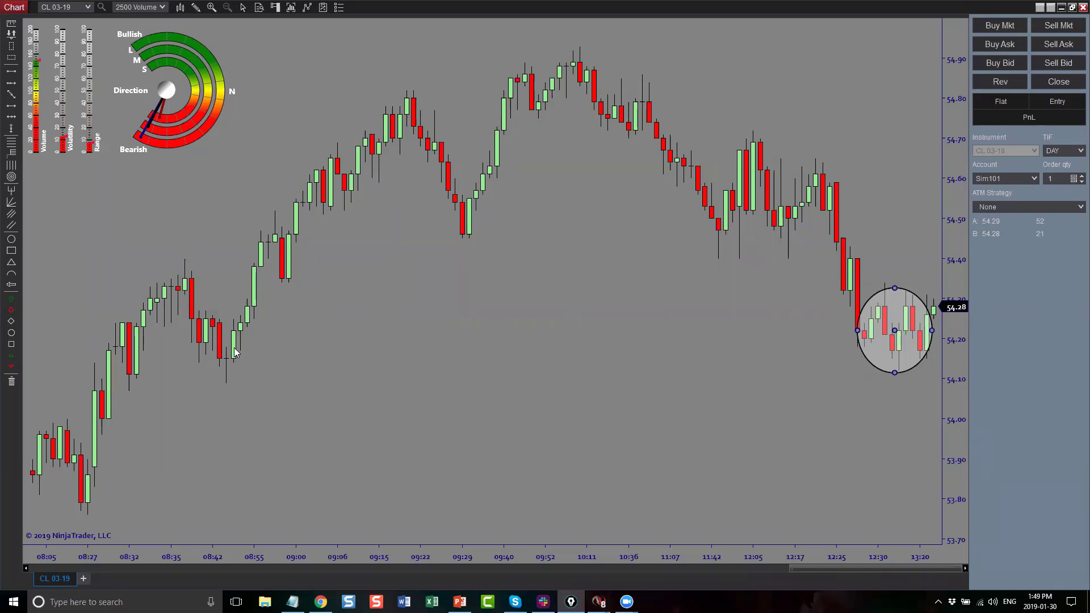
# - Delete the ellipse around the latest sideways candles on the CL chart
pyautogui.click(686, 356)
pyautogui.scroll(-3, 686, 356)
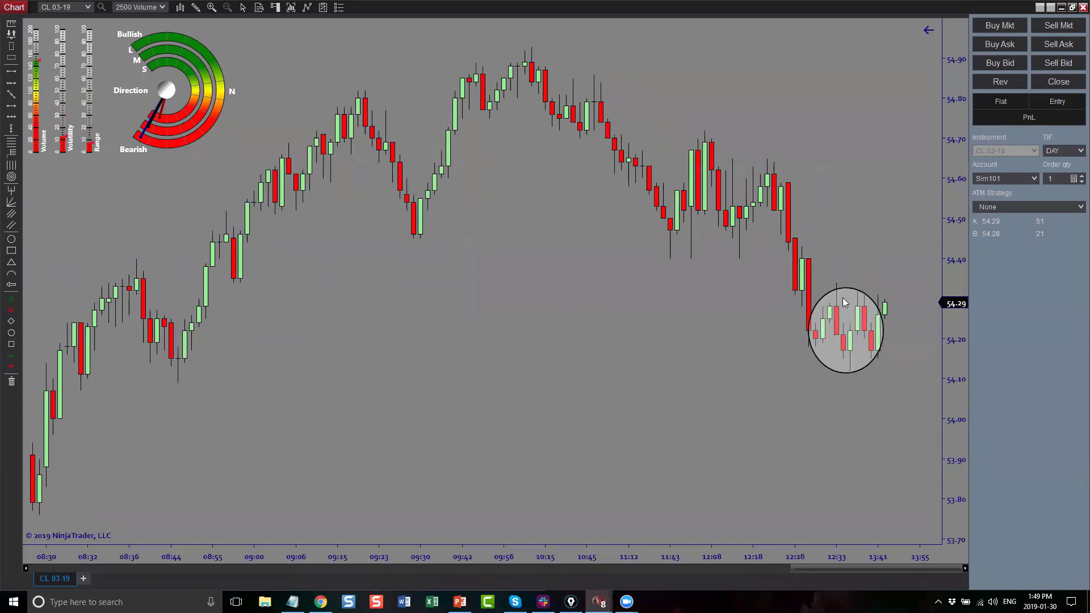
pyautogui.click(844, 290)
pyautogui.press('Delete')
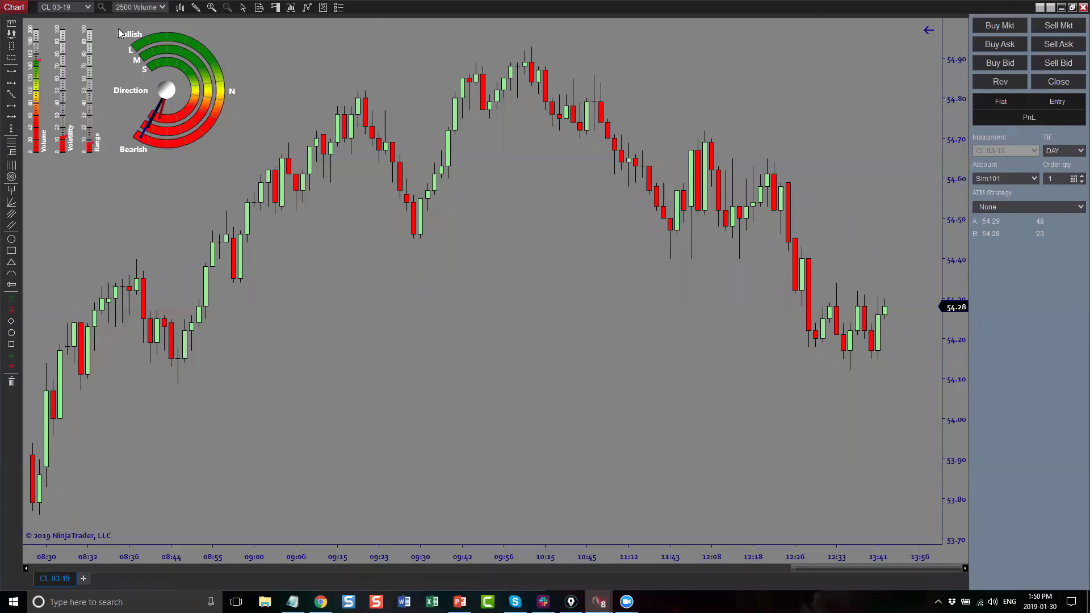
# - Switch the chart's instrument to NQ 03-19, widen the candles, and leave empty space after the latest bar
pyautogui.click(88, 8)
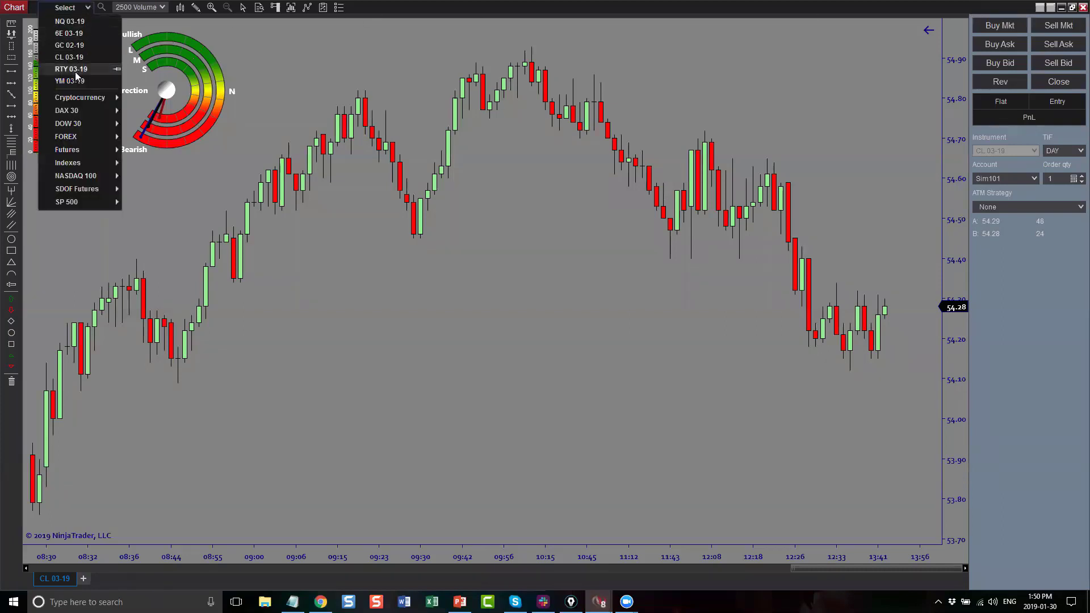
pyautogui.click(71, 22)
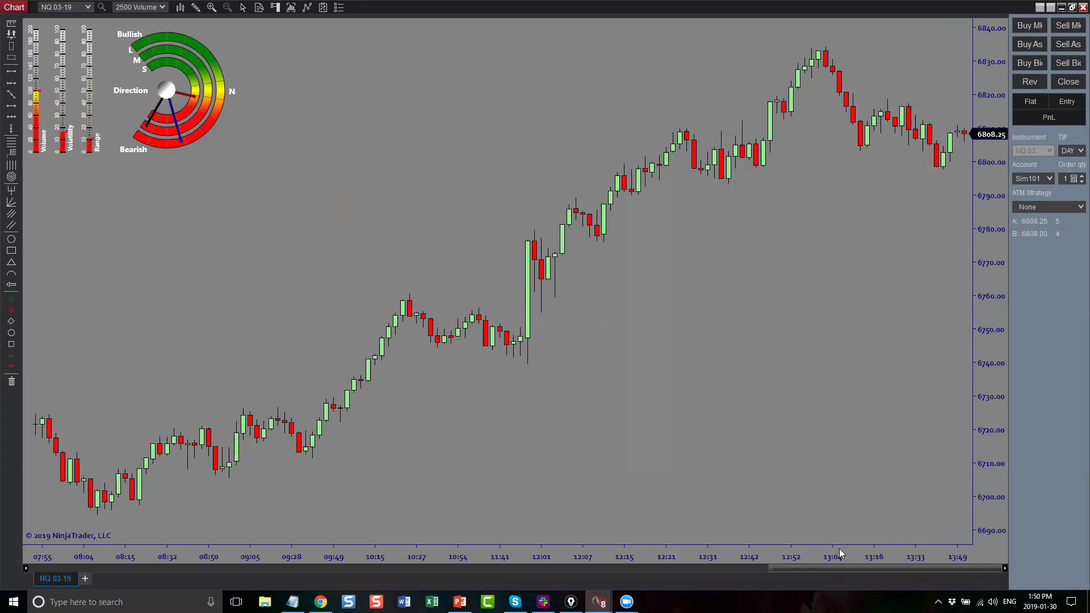
pyautogui.moveTo(837, 553); pyautogui.dragTo(720, 487)
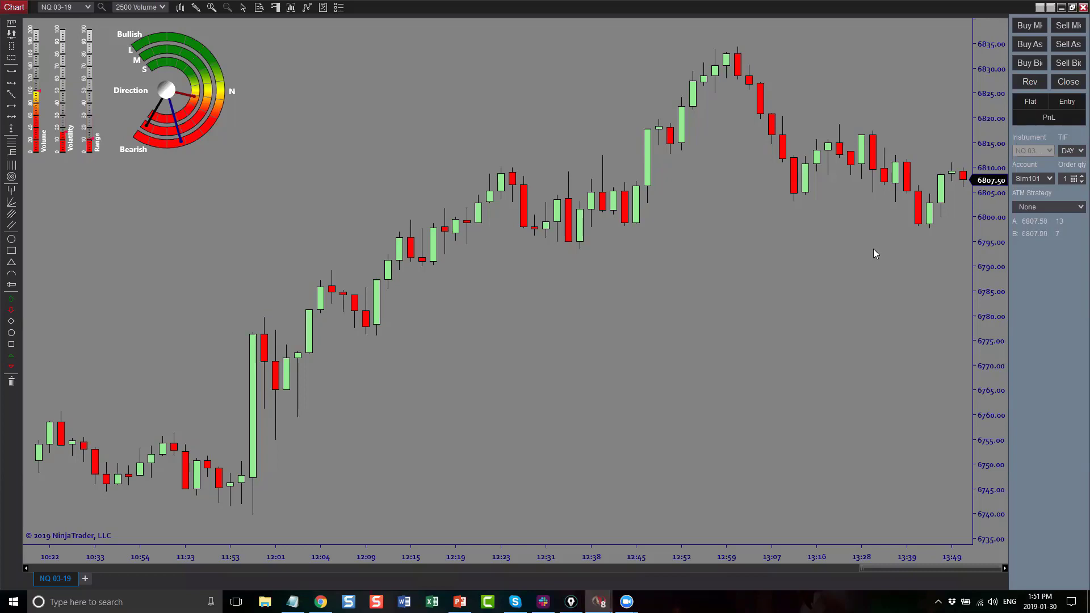
pyautogui.moveTo(856, 243); pyautogui.dragTo(747, 236)
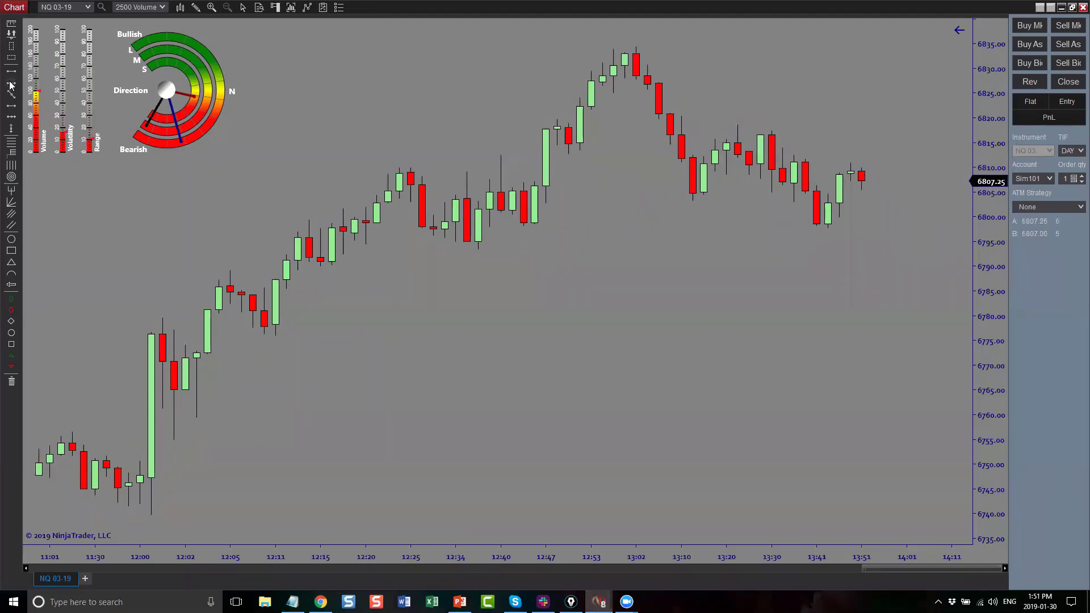
# - Draw a yellow arrow line below the direction gauge, pointing at the Bearish label
pyautogui.click(12, 111)
pyautogui.click(196, 202)
pyautogui.click(185, 154)
pyautogui.moveTo(190, 155)
pyautogui.mouseDown()
pyautogui.moveTo(230, 116)
pyautogui.moveTo(197, 156)
pyautogui.moveTo(225, 143)
pyautogui.moveTo(197, 156)
pyautogui.moveTo(163, 150)
pyautogui.moveTo(138, 166)
pyautogui.mouseUp()
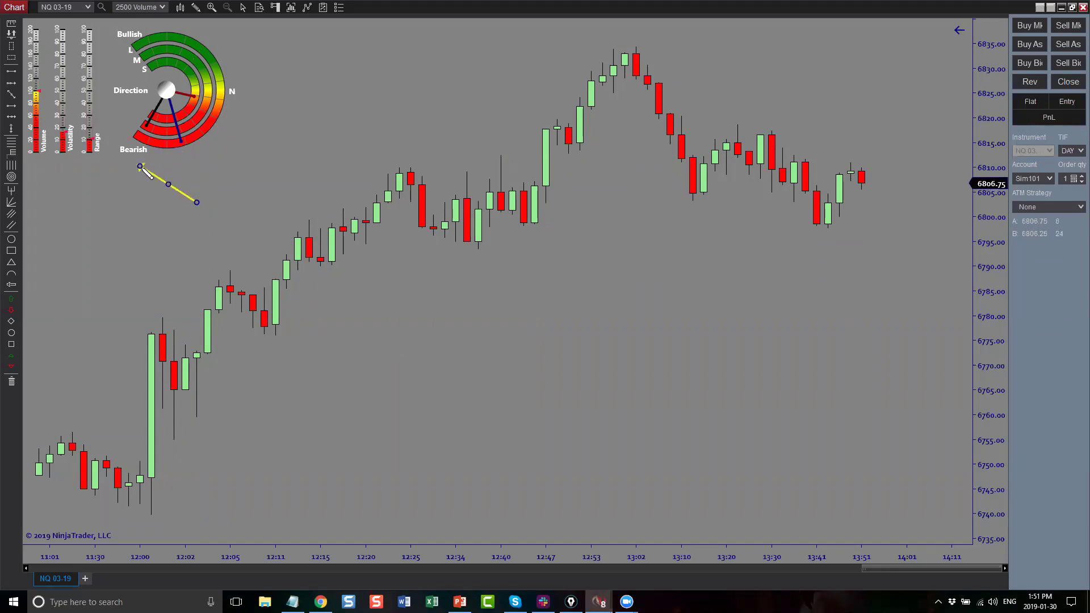
pyautogui.click(179, 227)
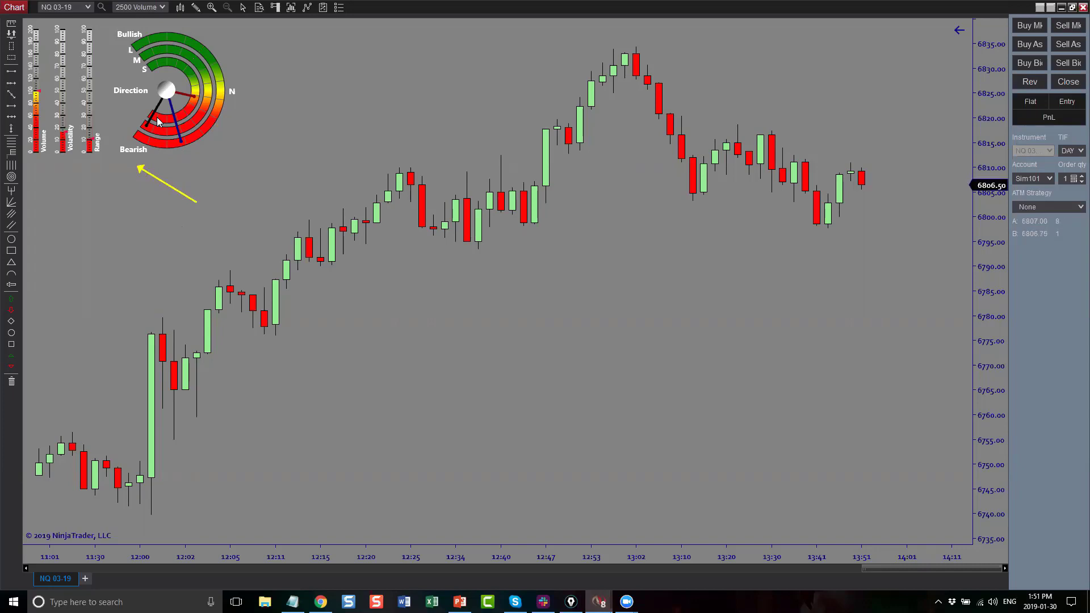
# - Move the yellow arrow so that it points at the latest NQ candle
pyautogui.moveTo(187, 197); pyautogui.dragTo(888, 255)
pyautogui.moveTo(876, 208)
pyautogui.mouseDown()
pyautogui.moveTo(866, 203)
pyautogui.moveTo(889, 163)
pyautogui.moveTo(743, 226)
pyautogui.moveTo(730, 221)
pyautogui.moveTo(769, 159)
pyautogui.moveTo(838, 221)
pyautogui.moveTo(909, 160)
pyautogui.mouseUp()
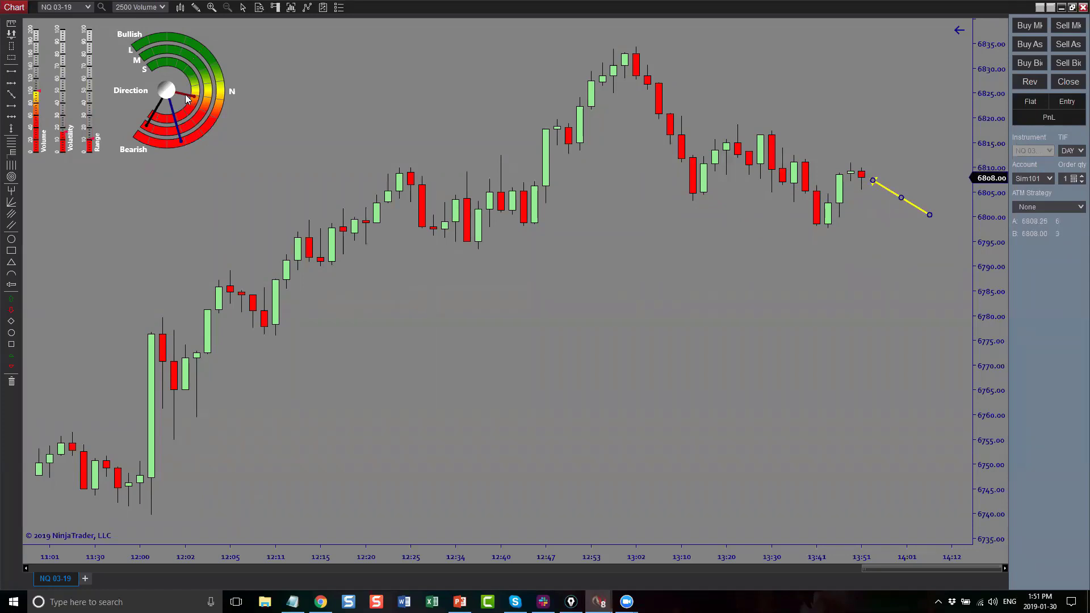
pyautogui.click(781, 370)
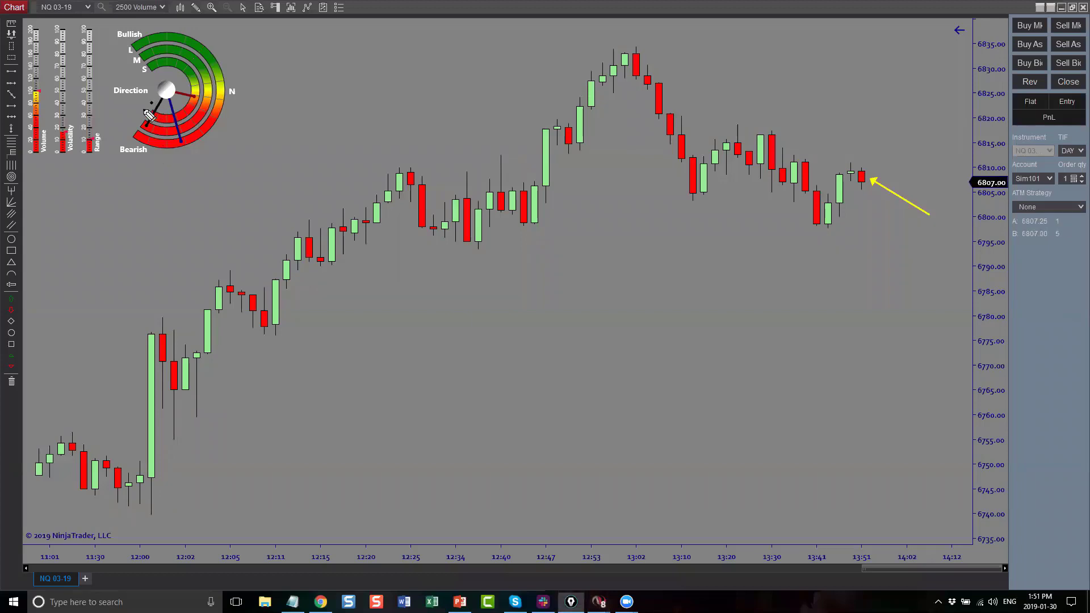
# - Outline the bearish sector around the medium and long-term needles, circle the three side gauges, and erase the freehand annotations
pyautogui.moveTo(152, 102)
pyautogui.mouseDown()
pyautogui.moveTo(119, 163)
pyautogui.moveTo(180, 173)
pyautogui.moveTo(166, 105)
pyautogui.moveTo(151, 144)
pyautogui.moveTo(191, 104)
pyautogui.mouseUp()
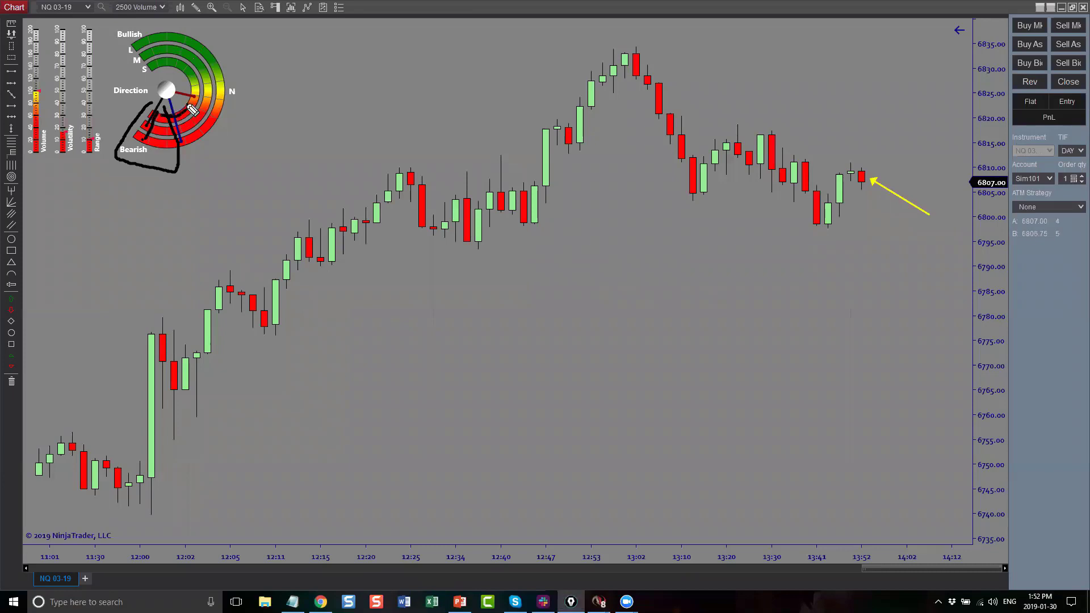
pyautogui.moveTo(63, 85)
pyautogui.mouseDown()
pyautogui.moveTo(32, 92)
pyautogui.moveTo(89, 179)
pyautogui.moveTo(65, 73)
pyautogui.mouseUp()
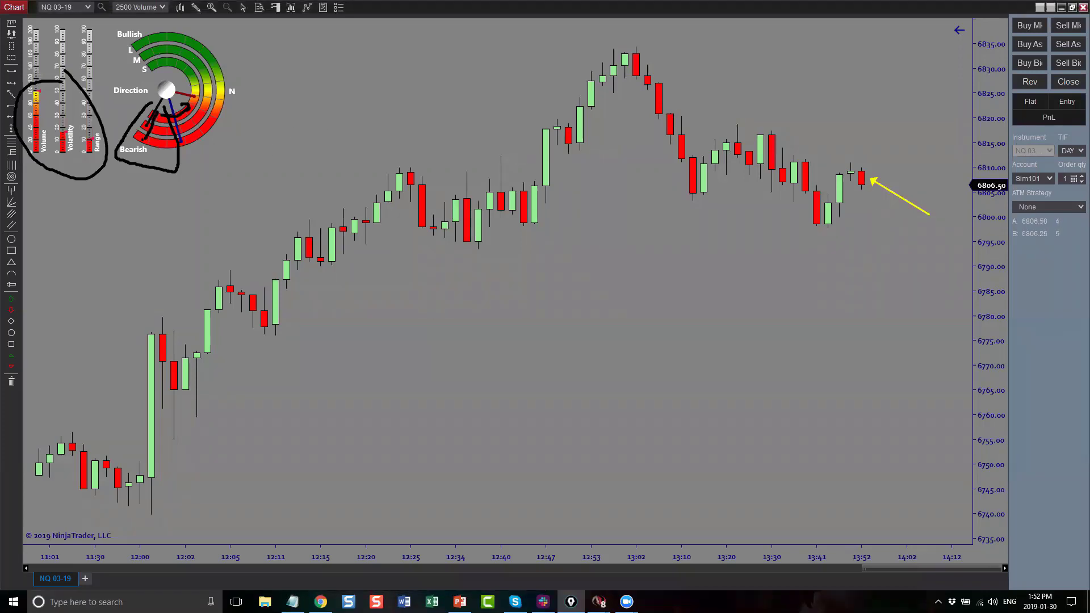
pyautogui.press('Escape')
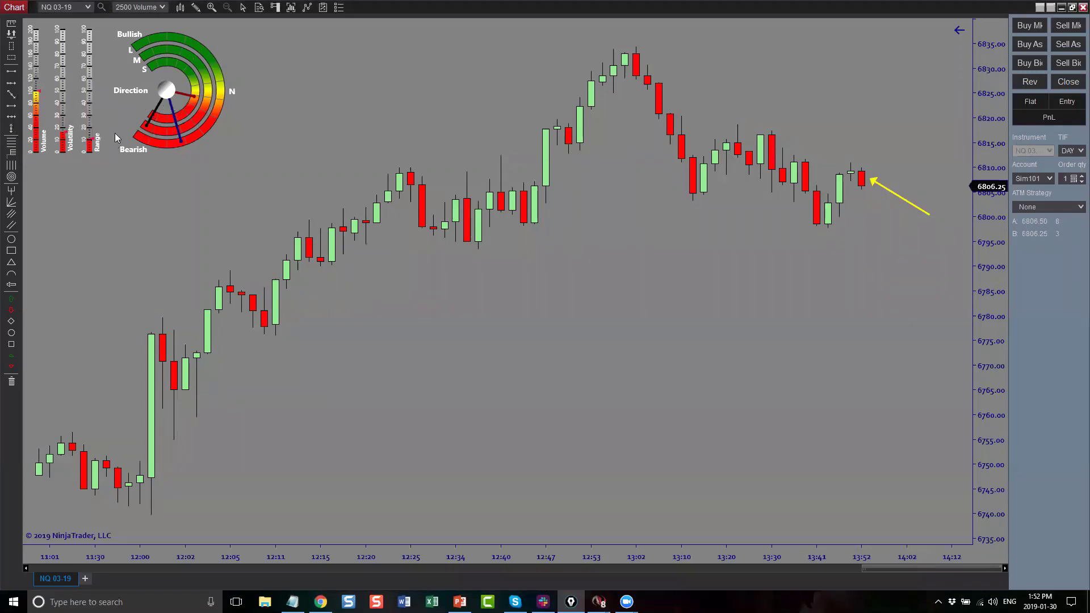
# - Examine how the barometer needles respond around the NQ peak and pullback between about 12:59 and 13:11
pyautogui.moveTo(273, 187); pyautogui.dragTo(598, 201)
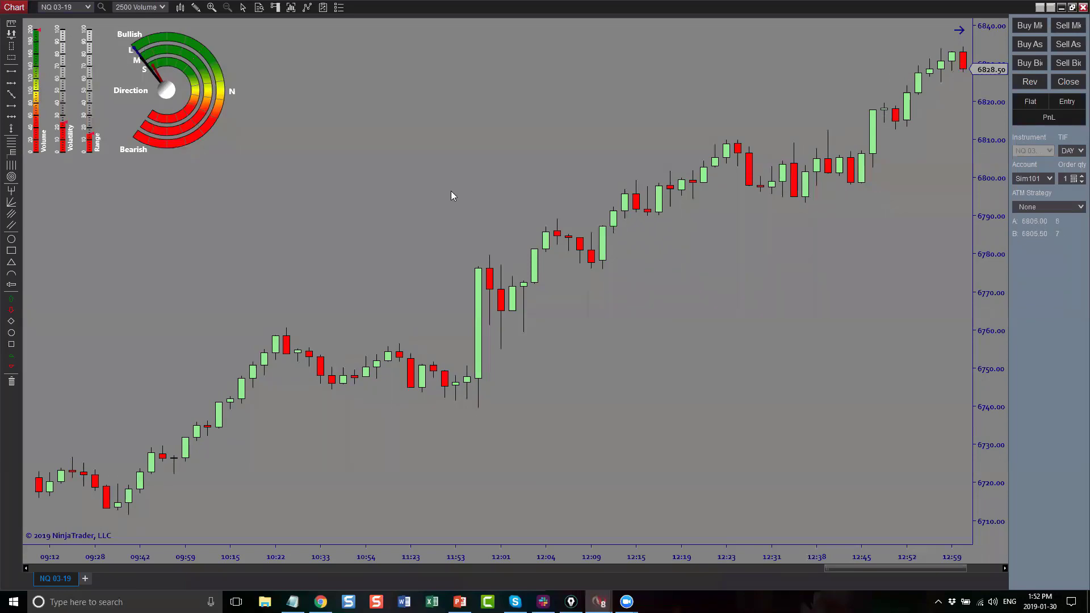
pyautogui.moveTo(812, 91); pyautogui.dragTo(808, 163)
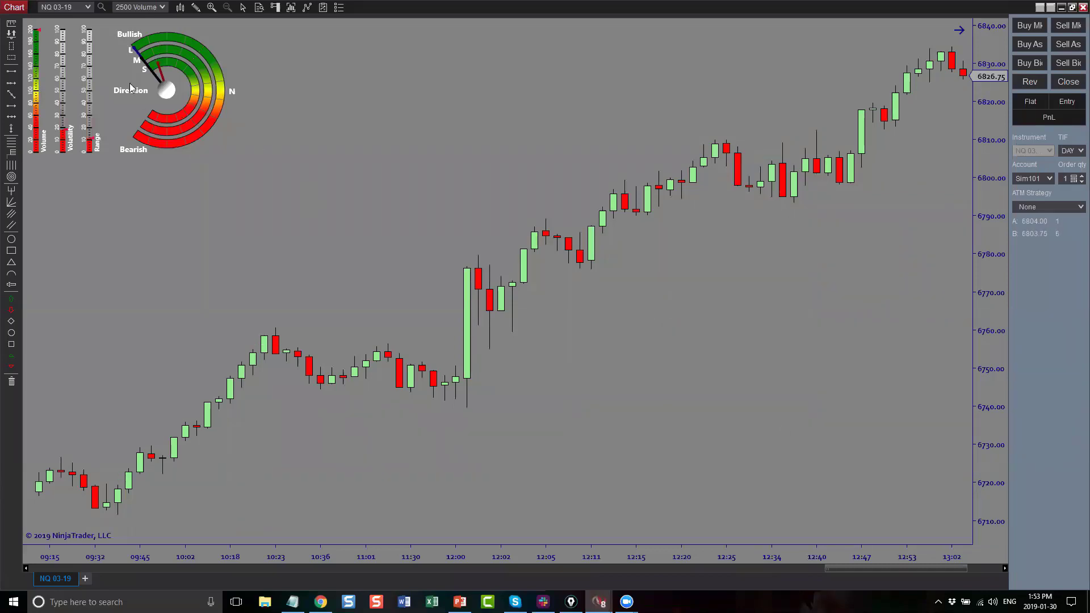
pyautogui.click(1006, 569)
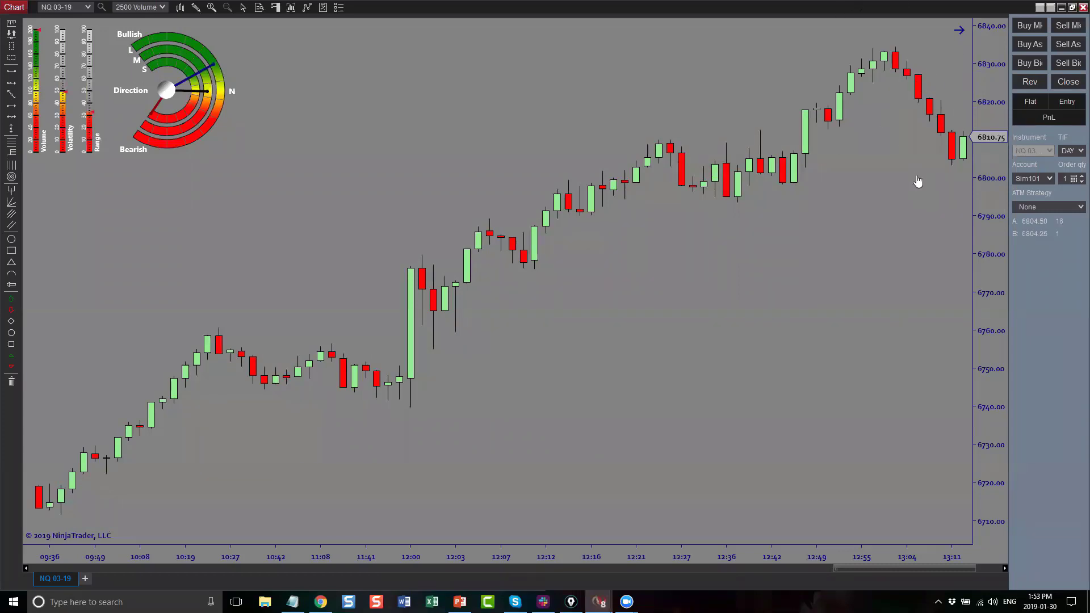
pyautogui.scroll(4, 917, 182)
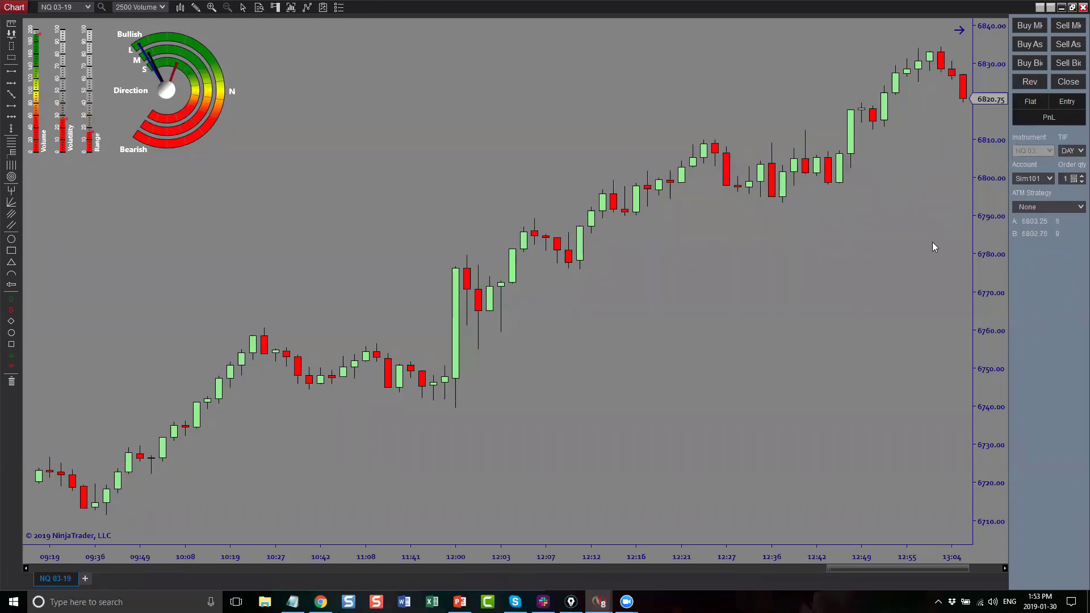
# - Return to the latest NQ bars and delete the yellow arrow beside them
pyautogui.scroll(-15, 829, 244)
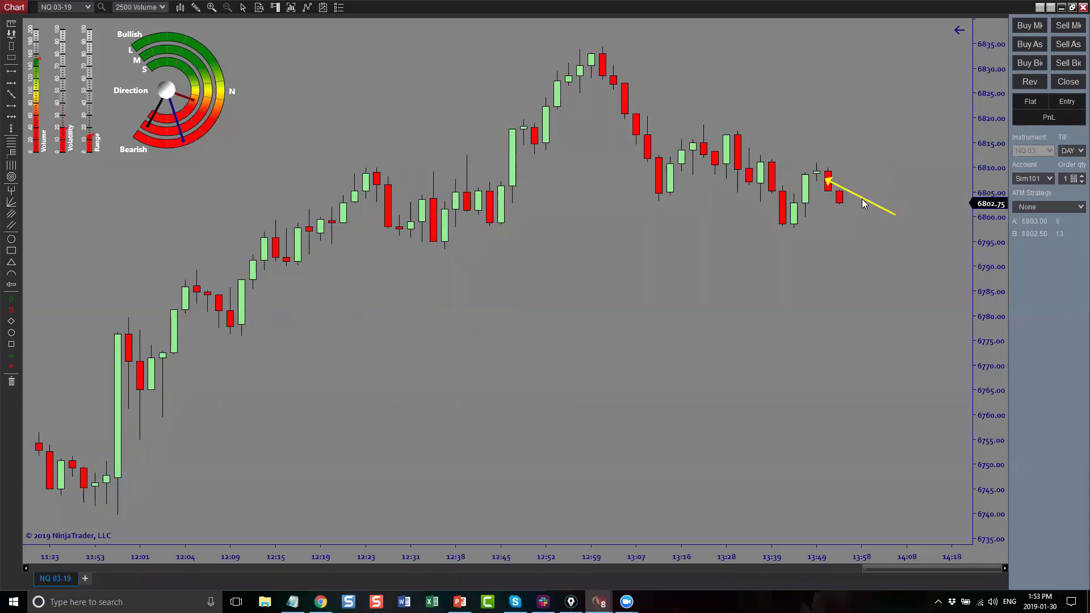
pyautogui.moveTo(862, 198); pyautogui.dragTo(870, 194)
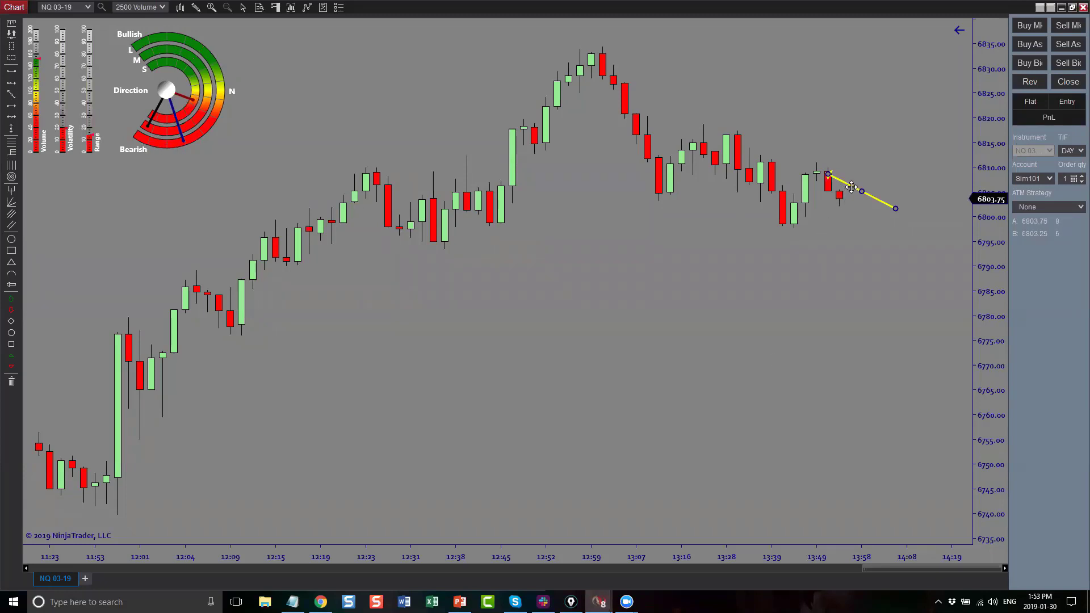
pyautogui.press('Delete')
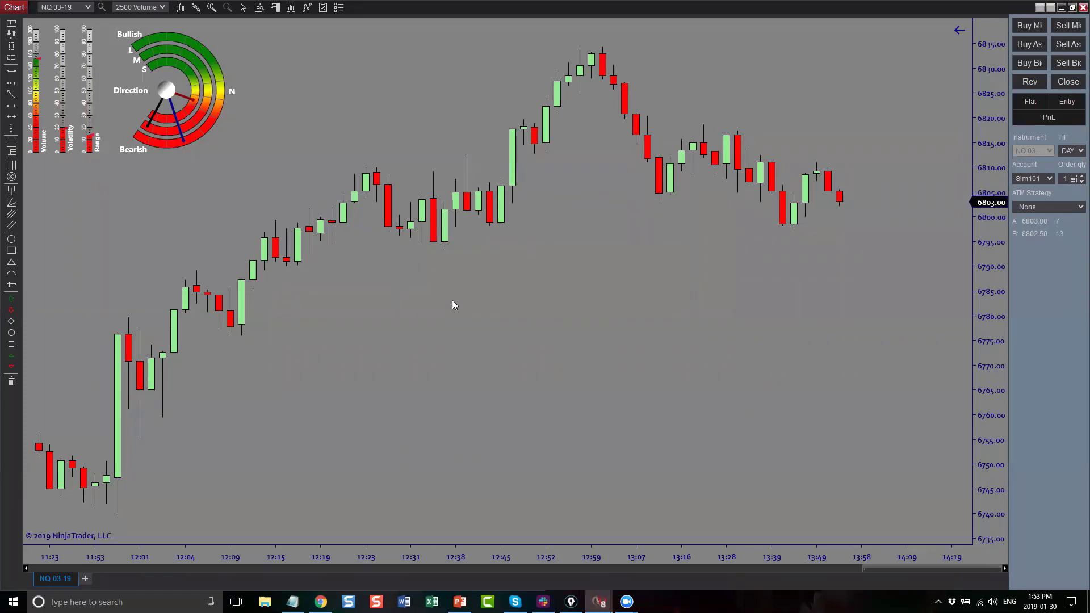
# - Restore the NQ 03-19 chart to the four-chart layout and maximize the GC 02-19 chart
pyautogui.doubleClick(597, 8)
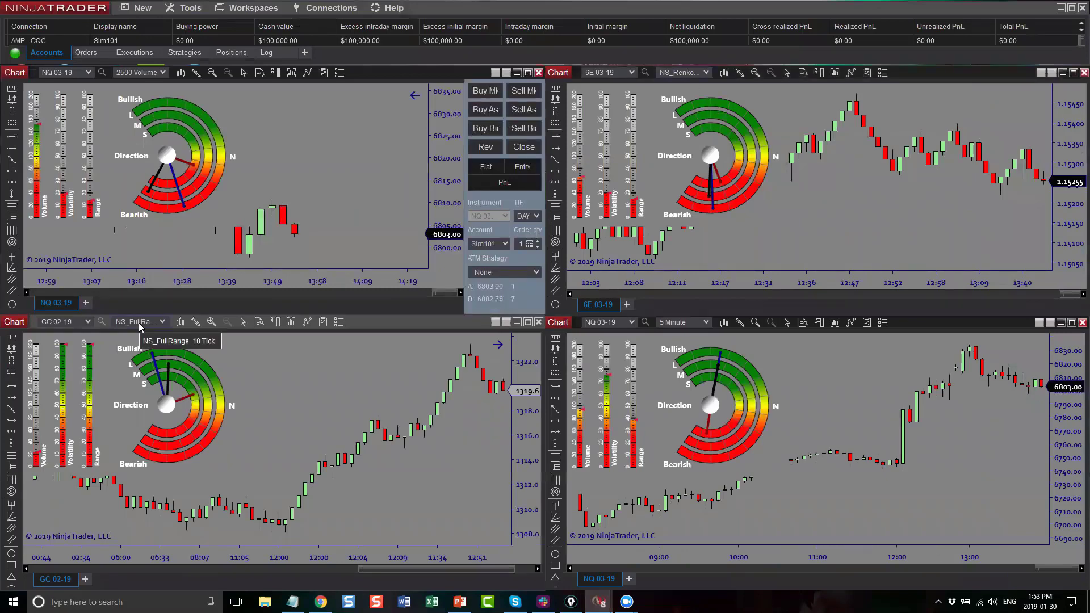
pyautogui.doubleClick(389, 323)
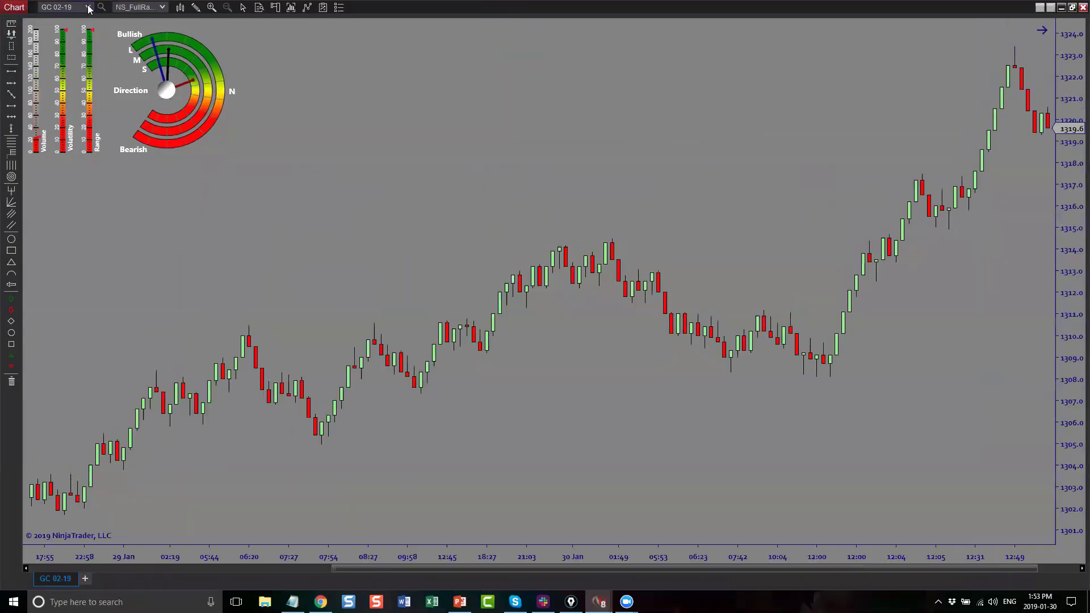
# - Switch the chart to CL 03-19 and show the Chart Trader beside it
pyautogui.click(88, 8)
pyautogui.click(68, 56)
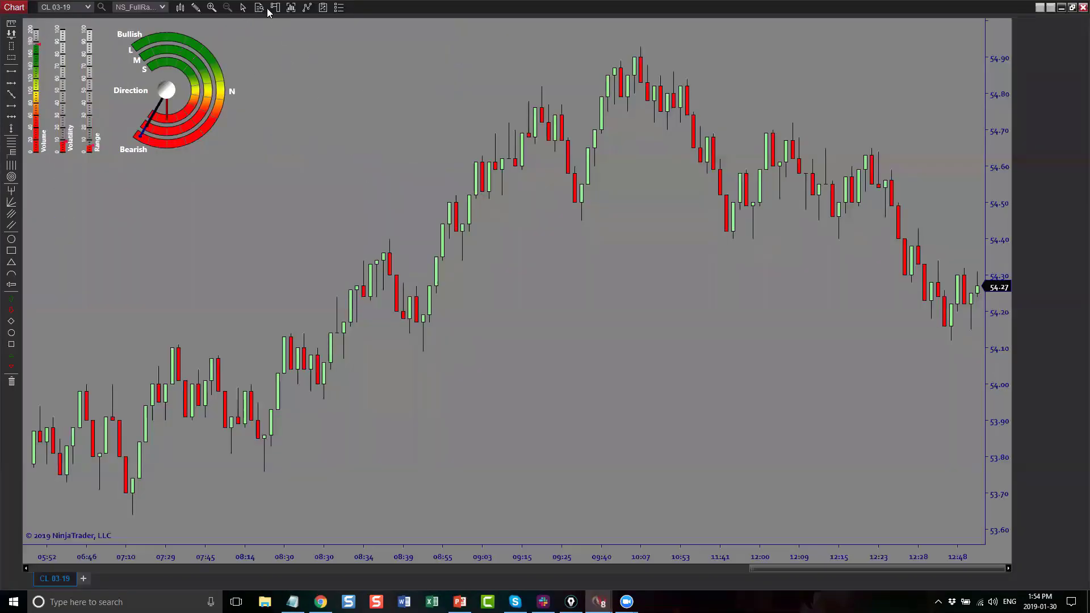
pyautogui.click(275, 7)
pyautogui.click(291, 29)
pyautogui.click(275, 7)
pyautogui.click(290, 36)
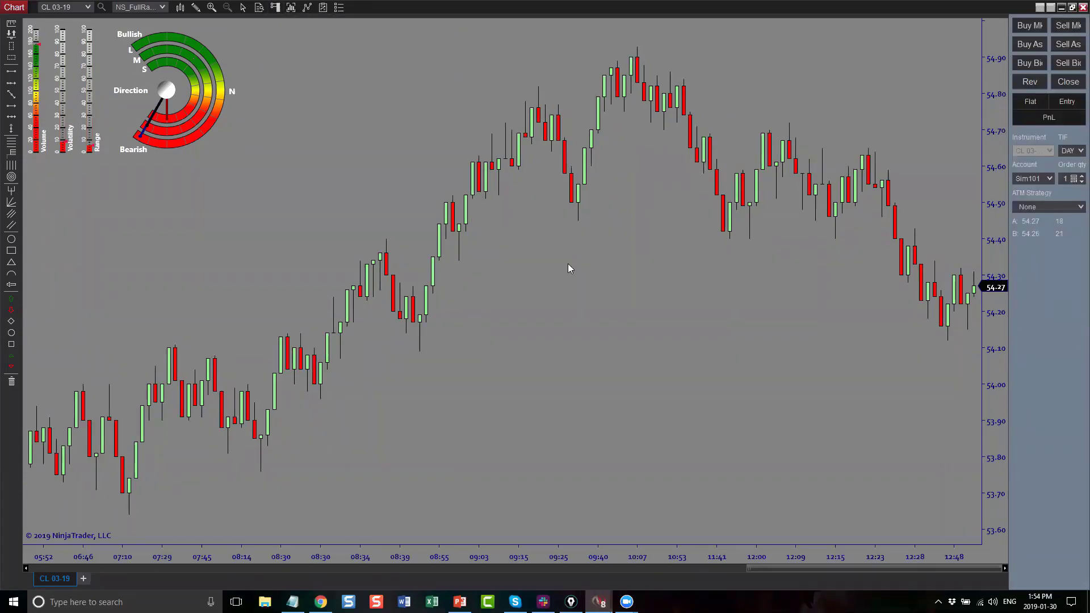
# - Look back through the CL history and place a vertical line on the 29 Jan rally at about 07:11
pyautogui.moveTo(819, 547); pyautogui.dragTo(965, 544)
pyautogui.moveTo(450, 463); pyautogui.dragTo(688, 508)
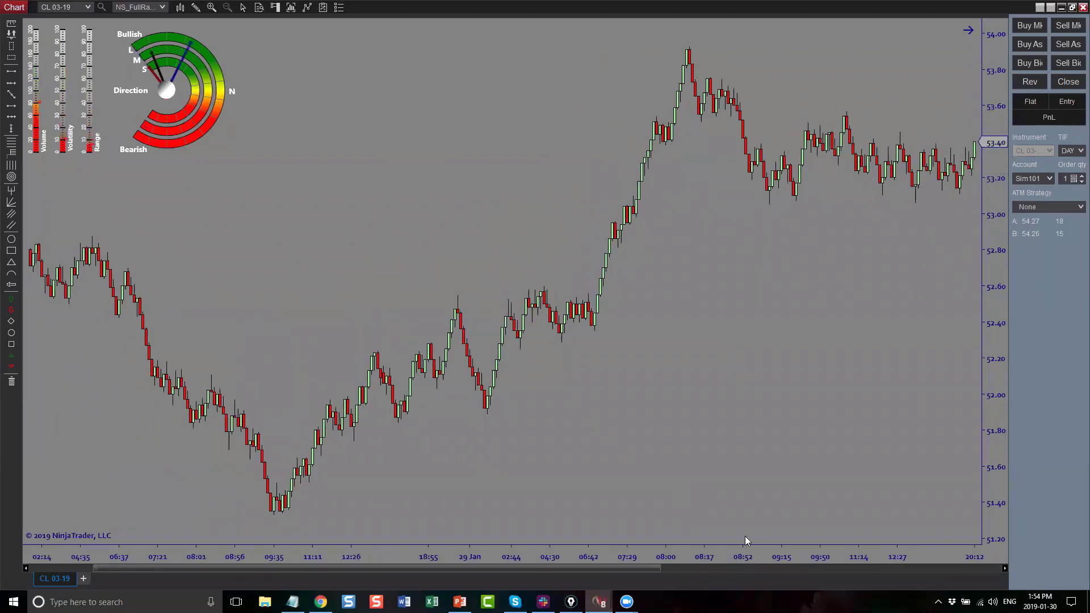
pyautogui.scroll(5, 657, 538)
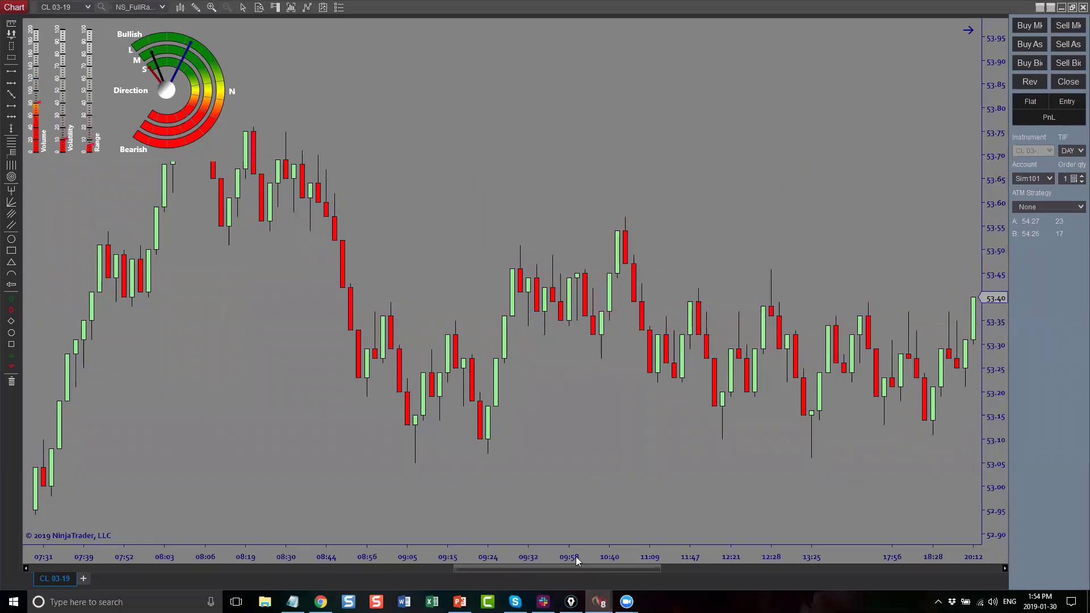
pyautogui.moveTo(576, 556); pyautogui.dragTo(697, 535)
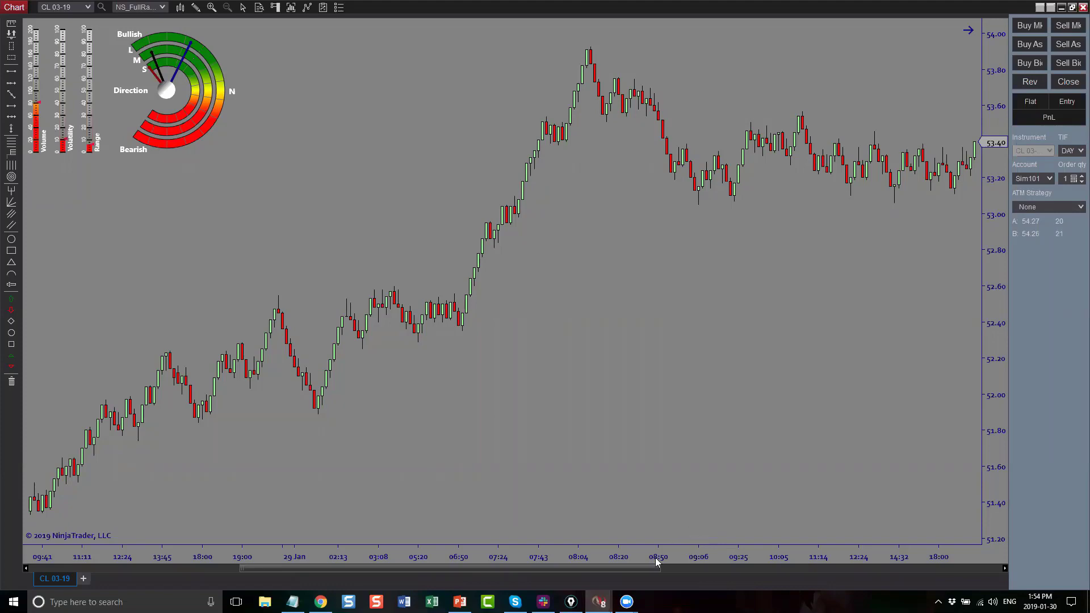
pyautogui.scroll(-10, 582, 483)
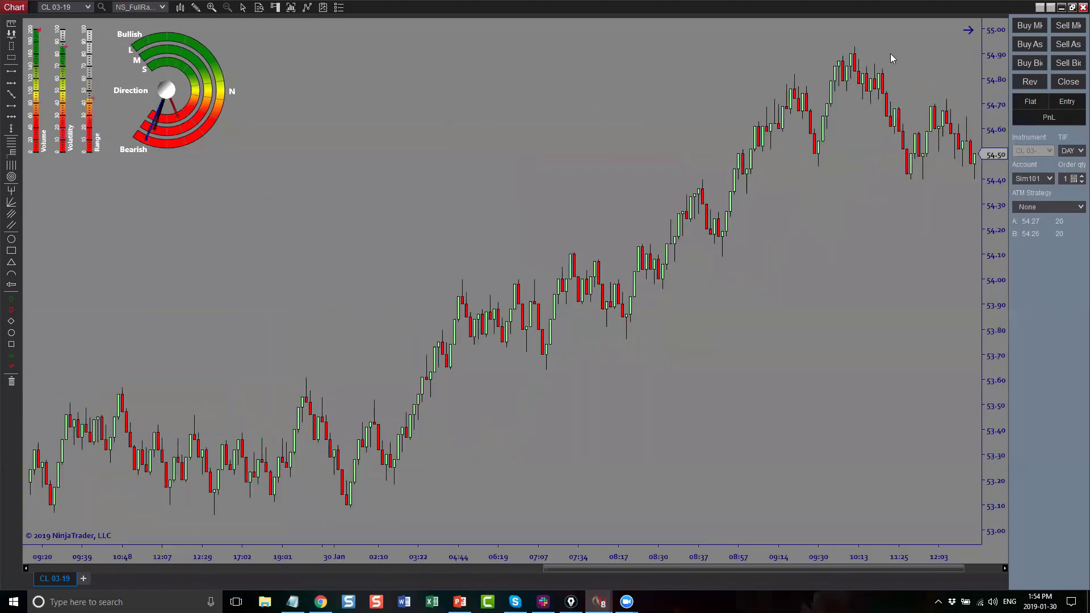
pyautogui.scroll(-5, 741, 325)
pyautogui.moveTo(658, 550); pyautogui.dragTo(754, 567)
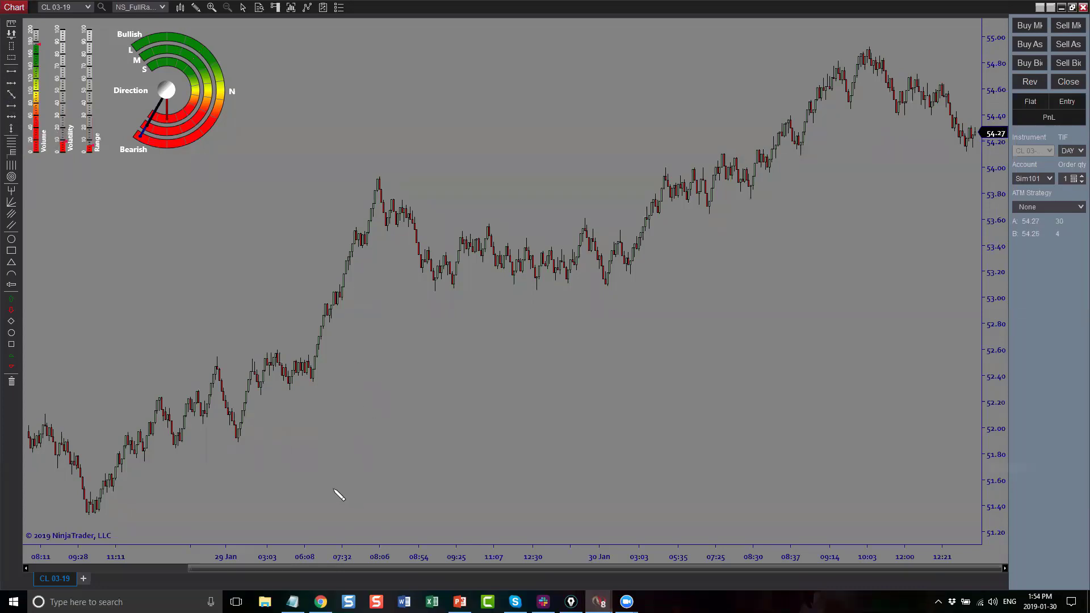
pyautogui.click(326, 491)
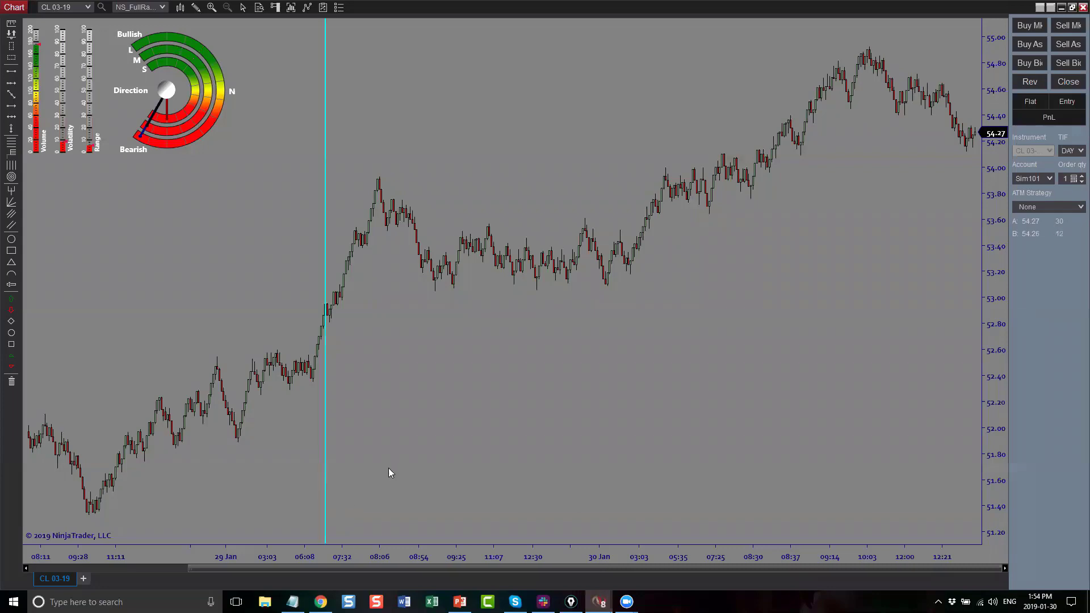
# - Move the vertical line back to the 07:00 bar where price leaves the sideways range
pyautogui.scroll(3, 710, 462)
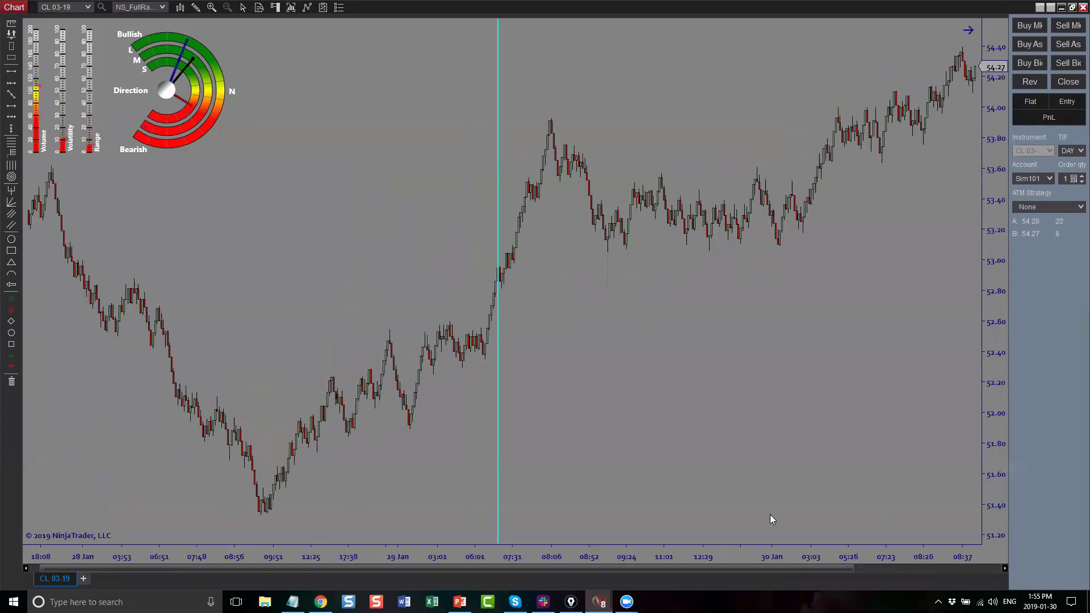
pyautogui.scroll(2, 313, 465)
pyautogui.scroll(10, 314, 464)
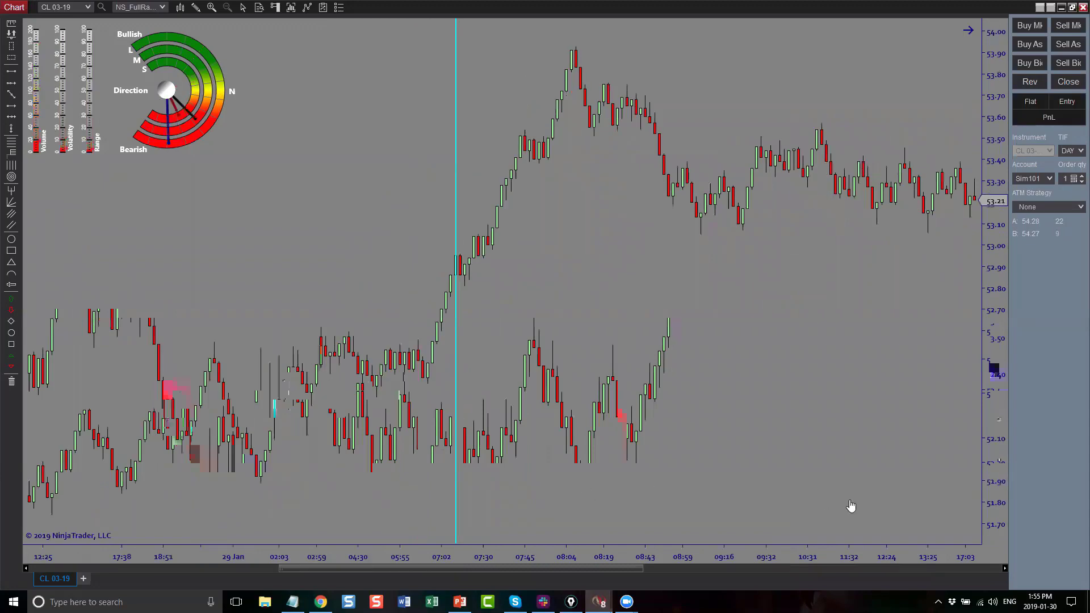
pyautogui.scroll(-5, 794, 502)
pyautogui.scroll(3, 681, 511)
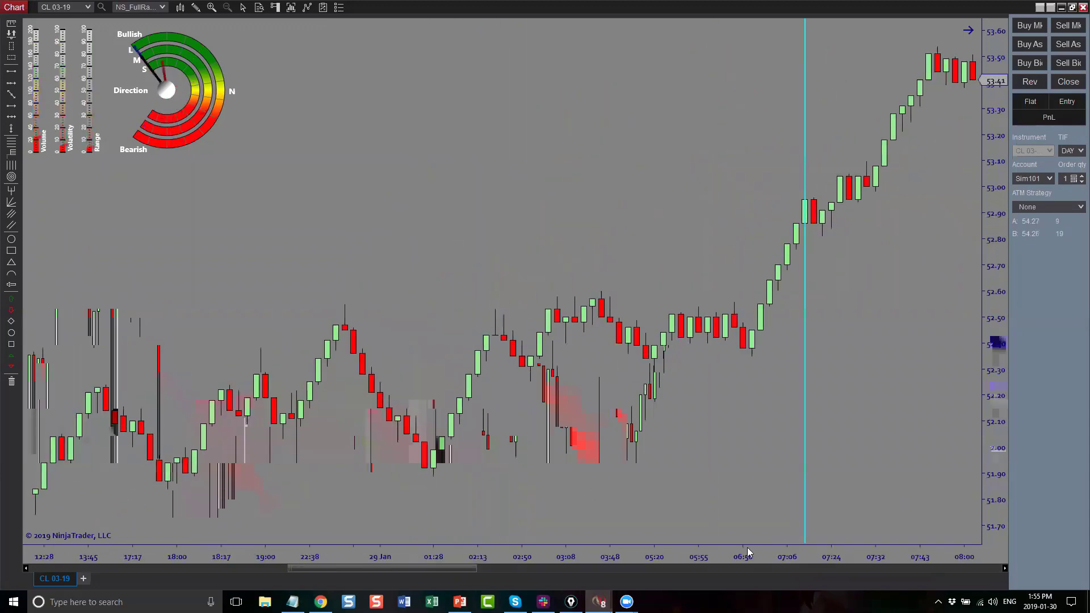
pyautogui.scroll(-2, 597, 484)
pyautogui.moveTo(642, 461); pyautogui.dragTo(764, 455)
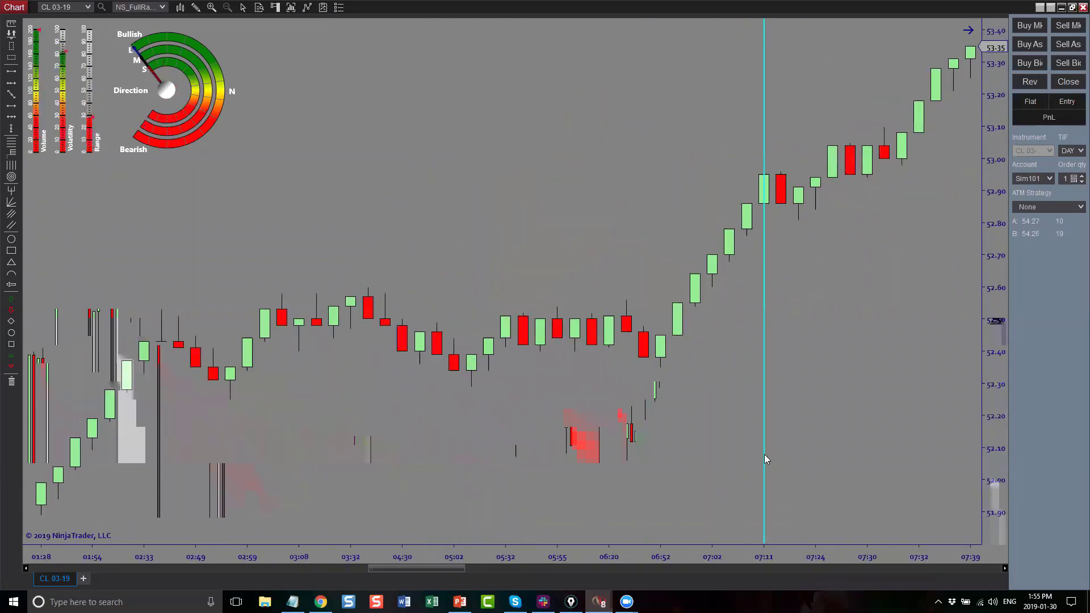
pyautogui.moveTo(602, 488); pyautogui.dragTo(819, 447)
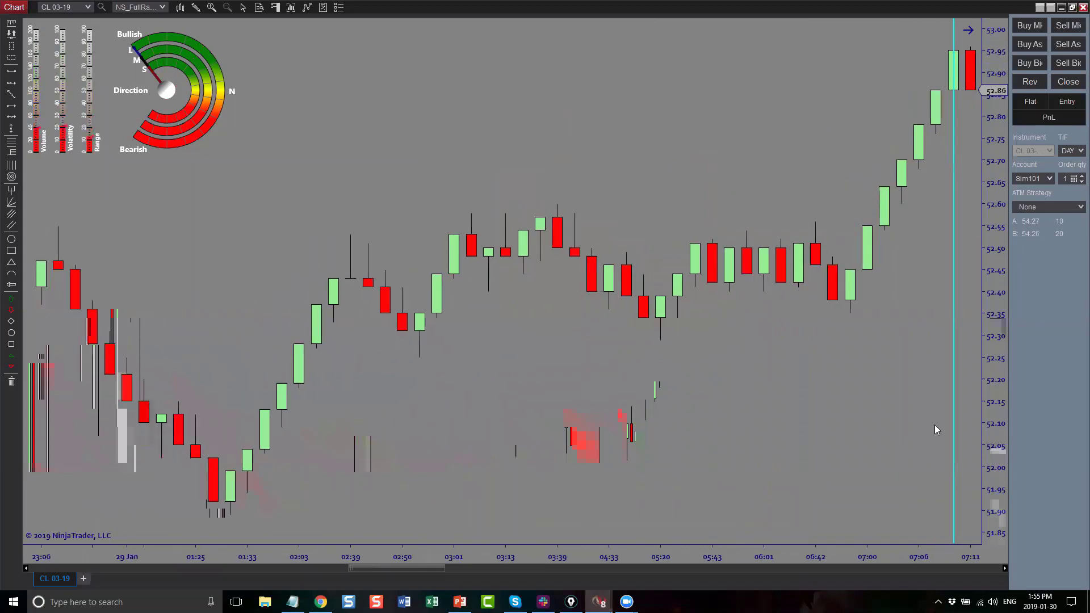
pyautogui.moveTo(952, 419); pyautogui.dragTo(859, 420)
pyautogui.moveTo(577, 551); pyautogui.dragTo(605, 548)
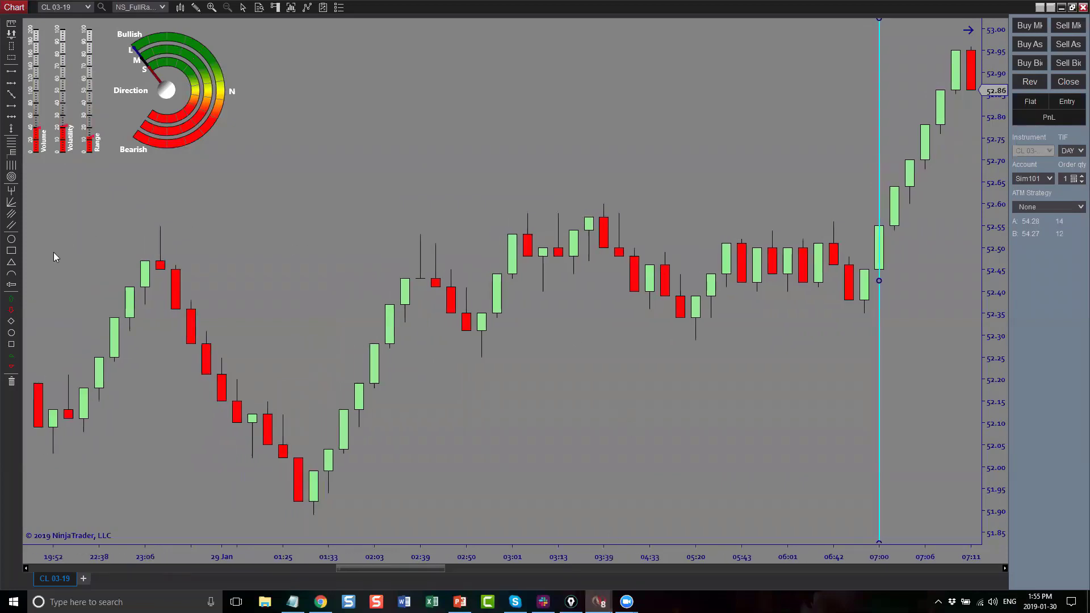
# - Box the sideways range between about 02:35 and 07:00 with a rectangle, and delete the rectangle
pyautogui.click(11, 250)
pyautogui.moveTo(405, 240); pyautogui.dragTo(544, 254)
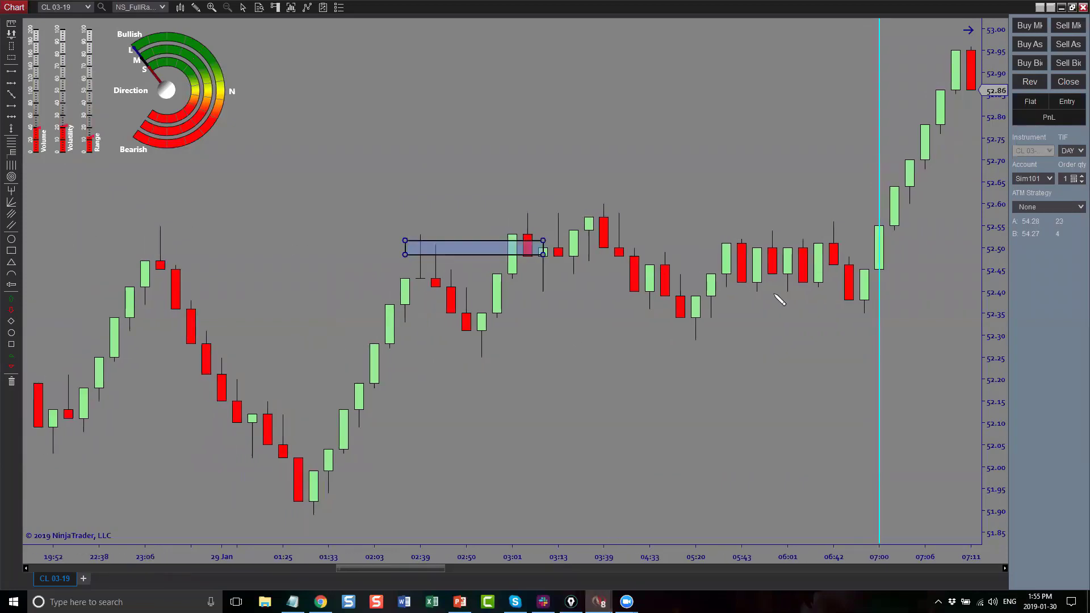
pyautogui.moveTo(779, 300); pyautogui.dragTo(871, 326)
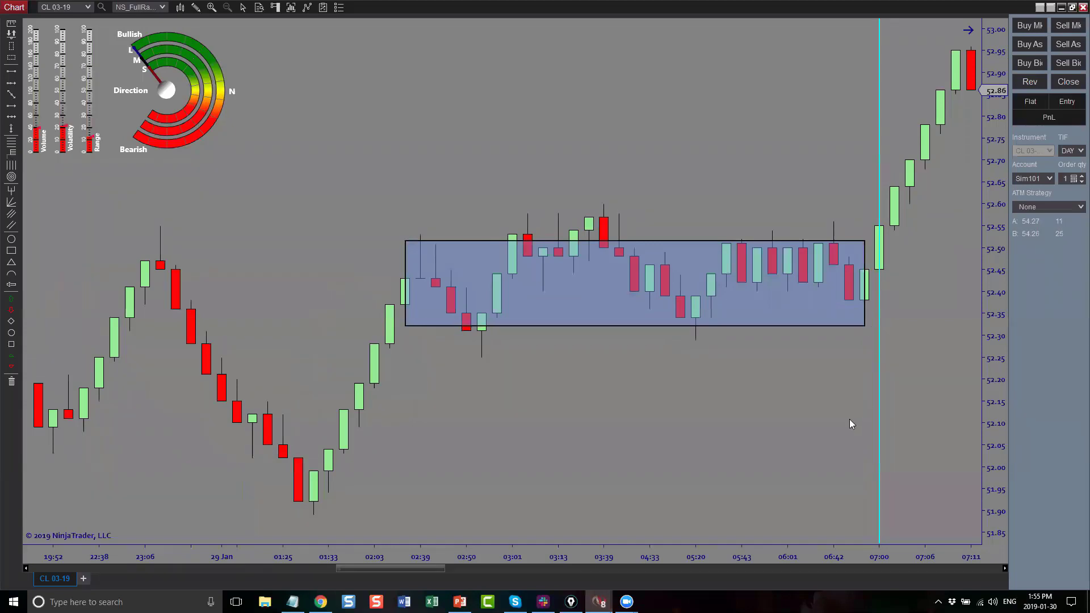
pyautogui.moveTo(654, 435); pyautogui.dragTo(752, 424)
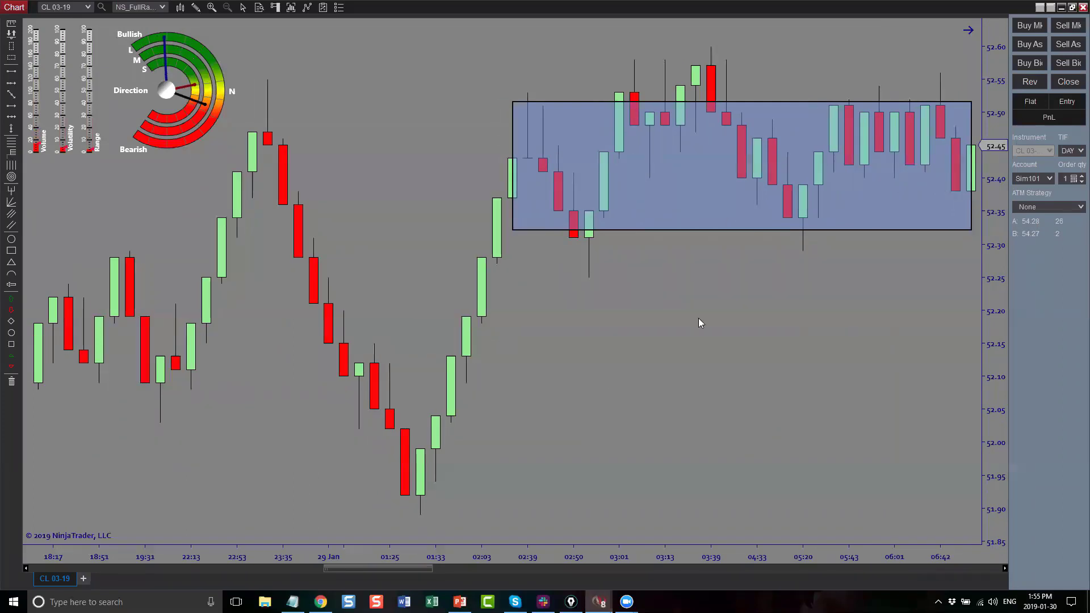
pyautogui.click(782, 105)
pyautogui.press('Delete')
# - Draw near-horizontal lines along the range's upper edge at about 52.55 and its lower edge at about 52.31
pyautogui.click(12, 71)
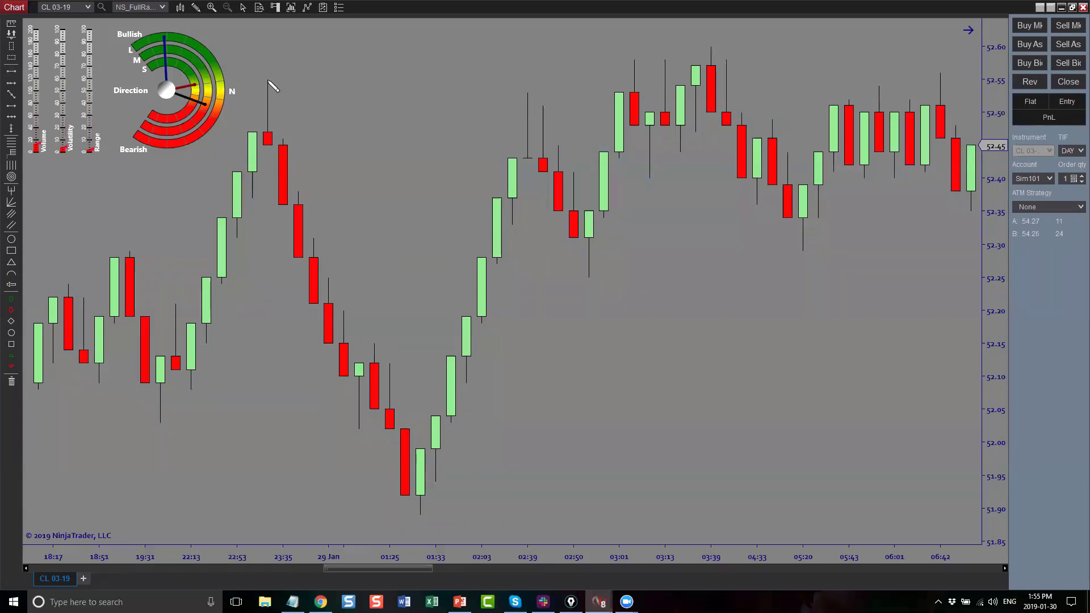
pyautogui.moveTo(268, 79); pyautogui.dragTo(757, 93)
pyautogui.moveTo(862, 101); pyautogui.dragTo(971, 77)
pyautogui.click(12, 83)
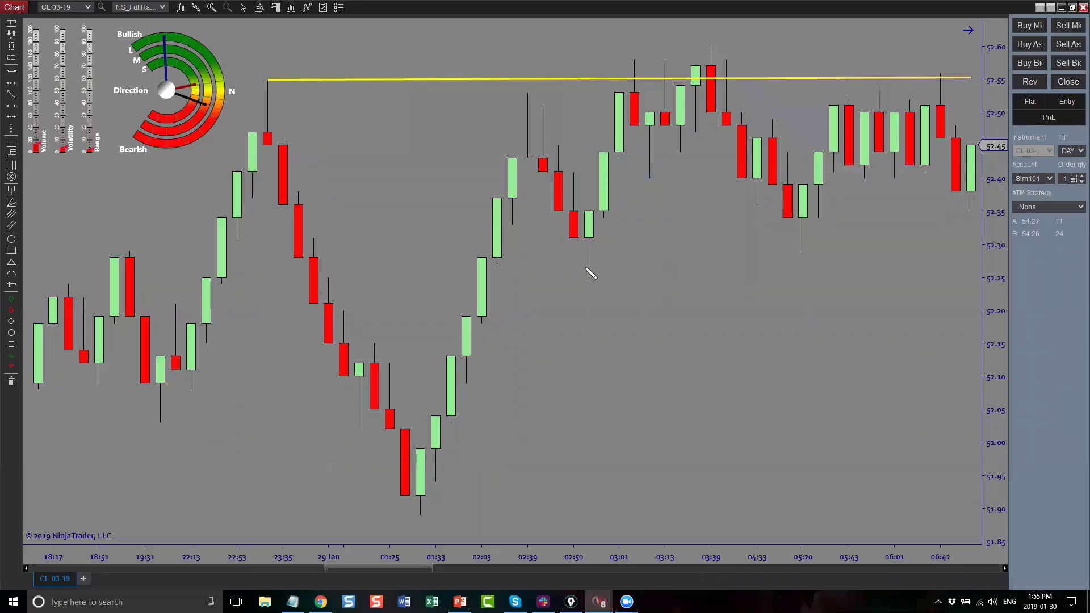
pyautogui.moveTo(558, 237); pyautogui.dragTo(972, 236)
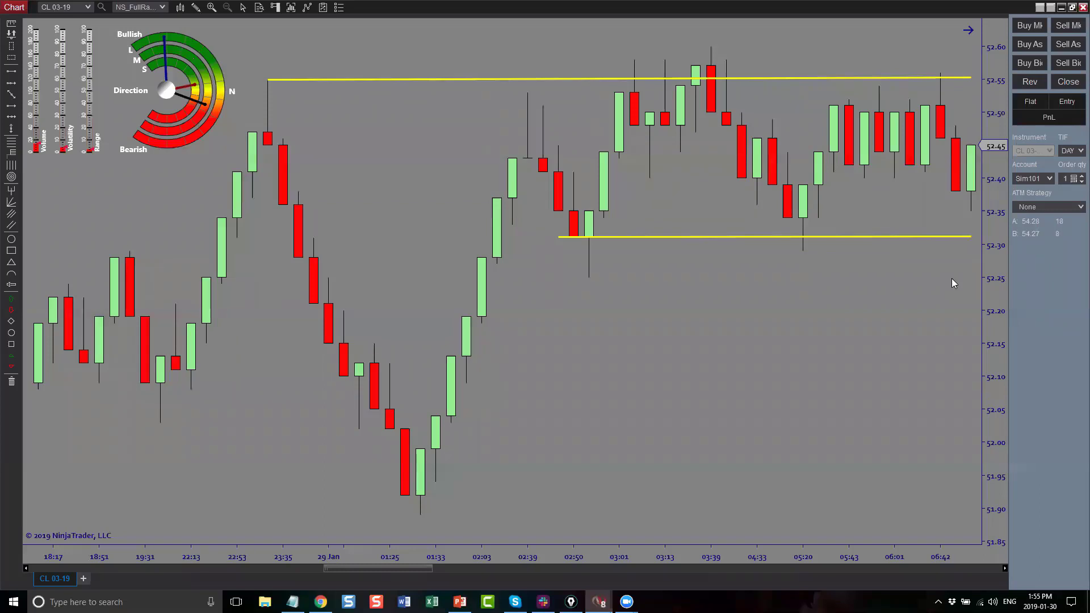
# - Advance the chart to the 07:00 bar and move the vertical line one bar back, to the last bar inside the range
pyautogui.click(1004, 568)
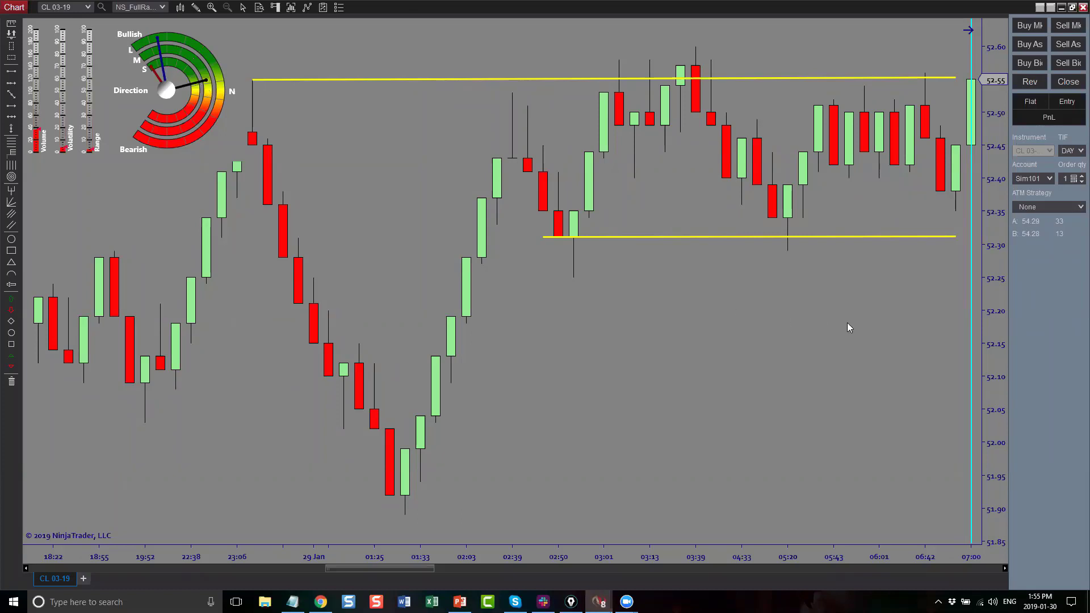
pyautogui.click(971, 328)
pyautogui.moveTo(971, 330); pyautogui.dragTo(955, 335)
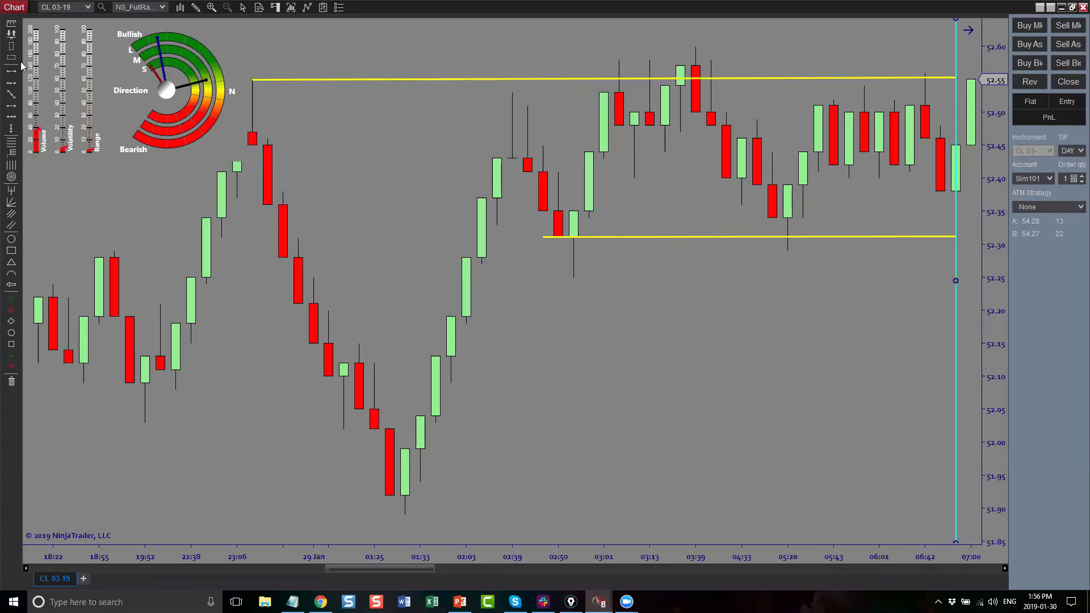
pyautogui.click(21, 91)
pyautogui.rightClick(295, 44)
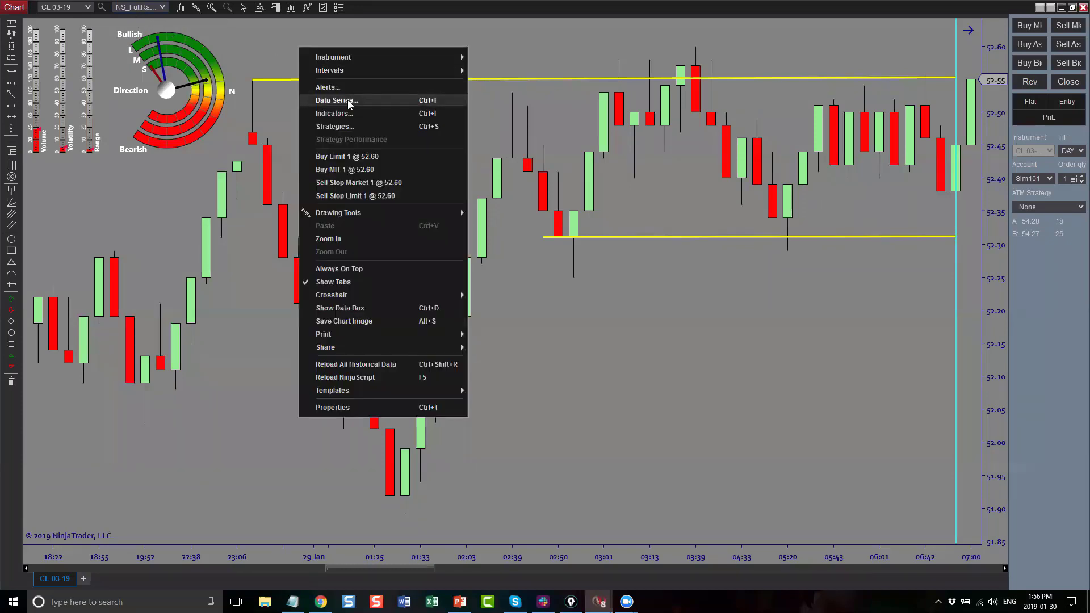
pyautogui.click(348, 100)
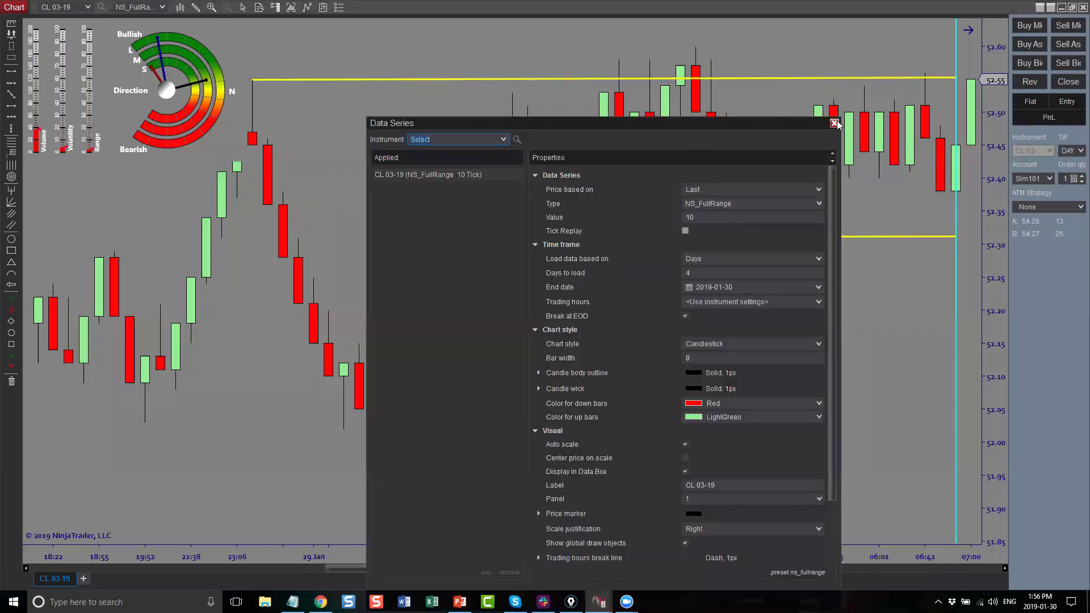
pyautogui.click(841, 121)
# - Review the NS_Barometer's short, mid and long trend period settings and close the indicator settings without changes
pyautogui.rightClick(500, 35)
pyautogui.click(528, 104)
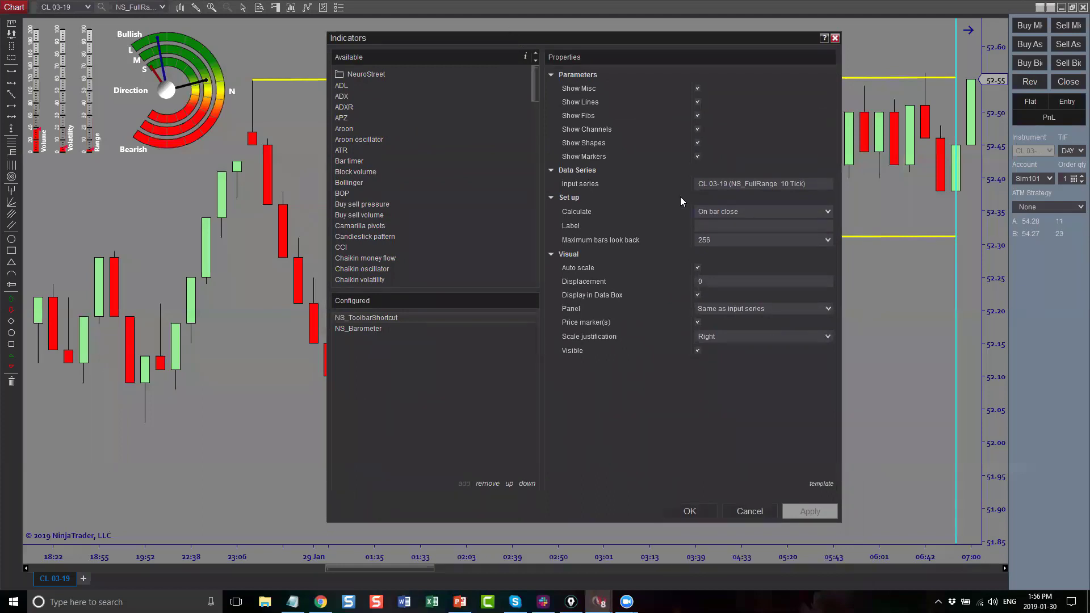
pyautogui.click(375, 329)
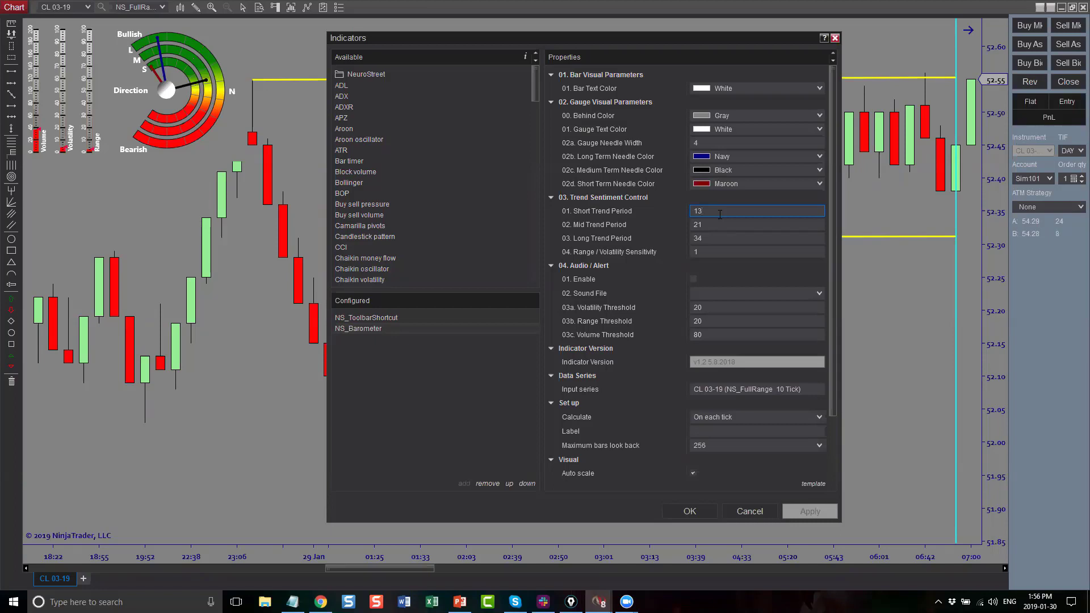
pyautogui.click(697, 238)
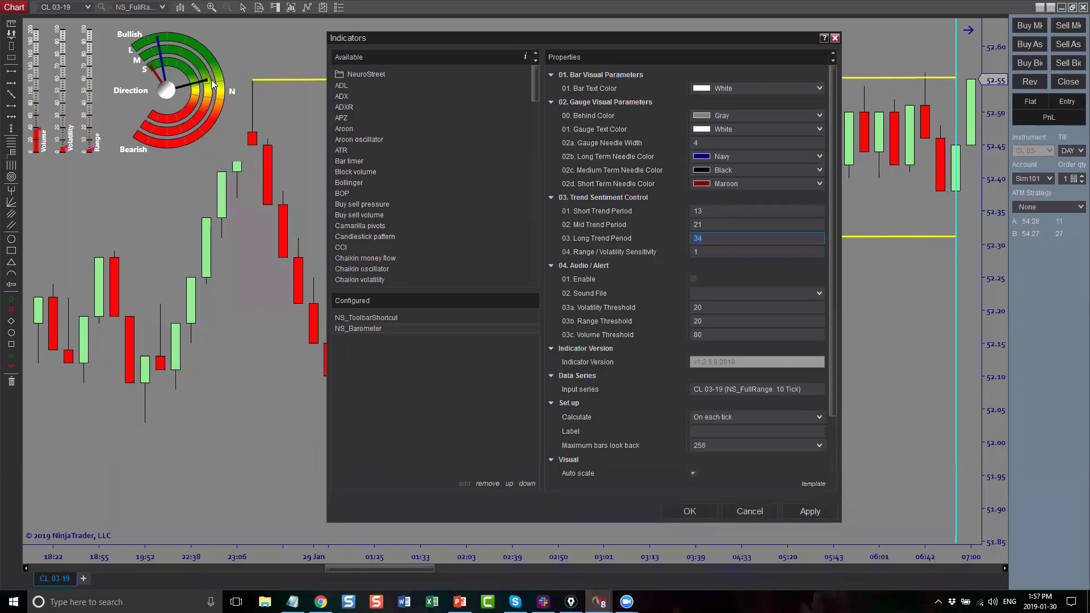
pyautogui.click(836, 38)
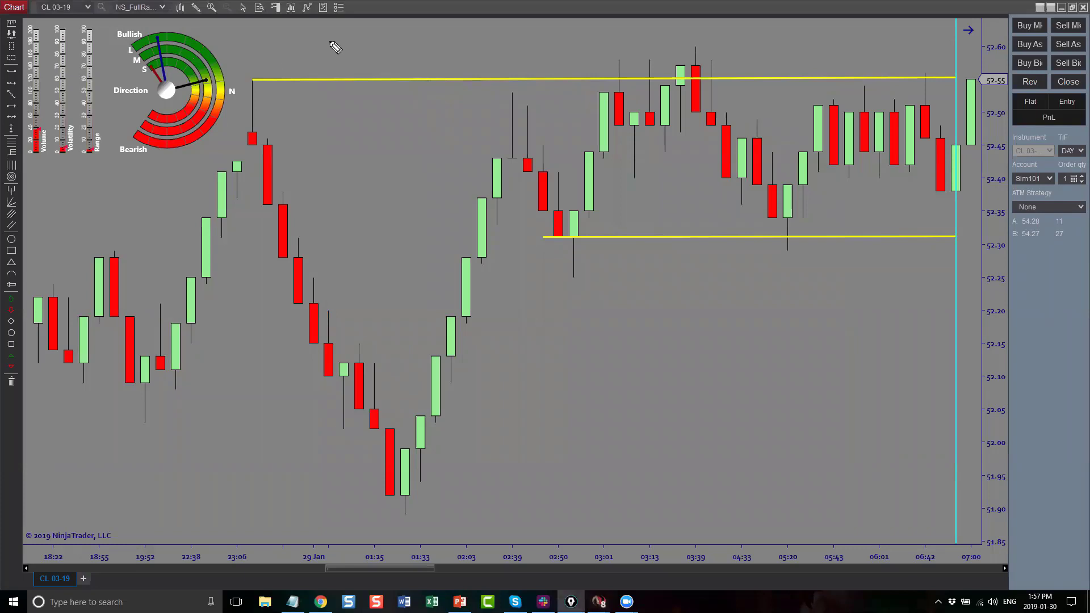
# - Sketch an arrow from the medium-term needle towards bullish, a sector marked 2 and a rising price path, and erase the sketches
pyautogui.moveTo(180, 89)
pyautogui.mouseDown()
pyautogui.moveTo(208, 83)
pyautogui.moveTo(204, 67)
pyautogui.moveTo(142, 43)
pyautogui.mouseUp()
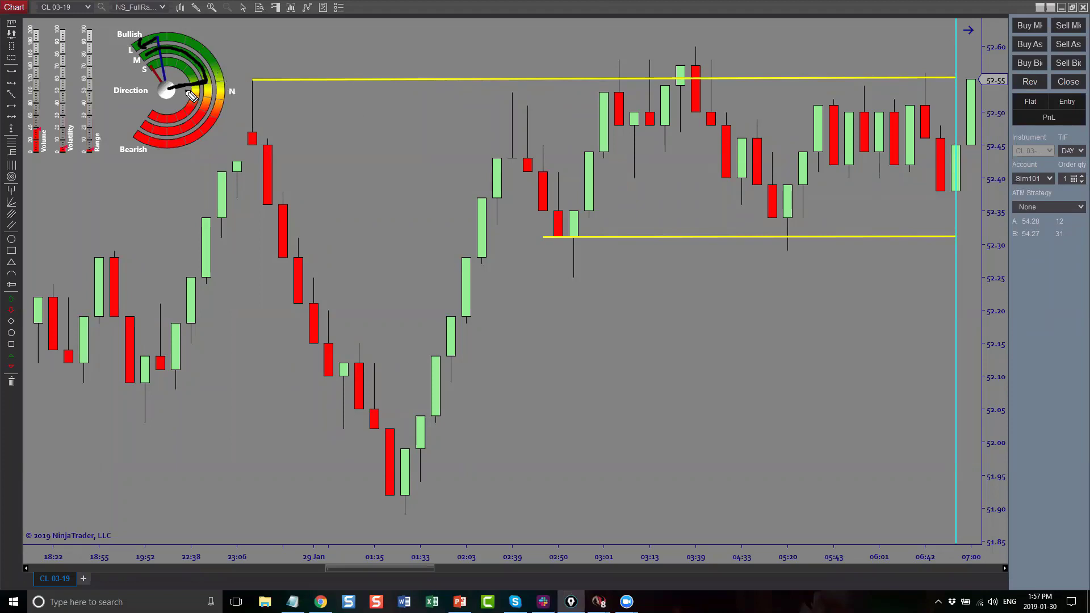
pyautogui.moveTo(190, 94)
pyautogui.mouseDown()
pyautogui.moveTo(243, 94)
pyautogui.moveTo(243, 44)
pyautogui.moveTo(190, 21)
pyautogui.moveTo(173, 63)
pyautogui.moveTo(227, 49)
pyautogui.mouseUp()
pyautogui.moveTo(927, 137); pyautogui.dragTo(988, 63)
pyautogui.moveTo(1009, 22); pyautogui.dragTo(1007, 19)
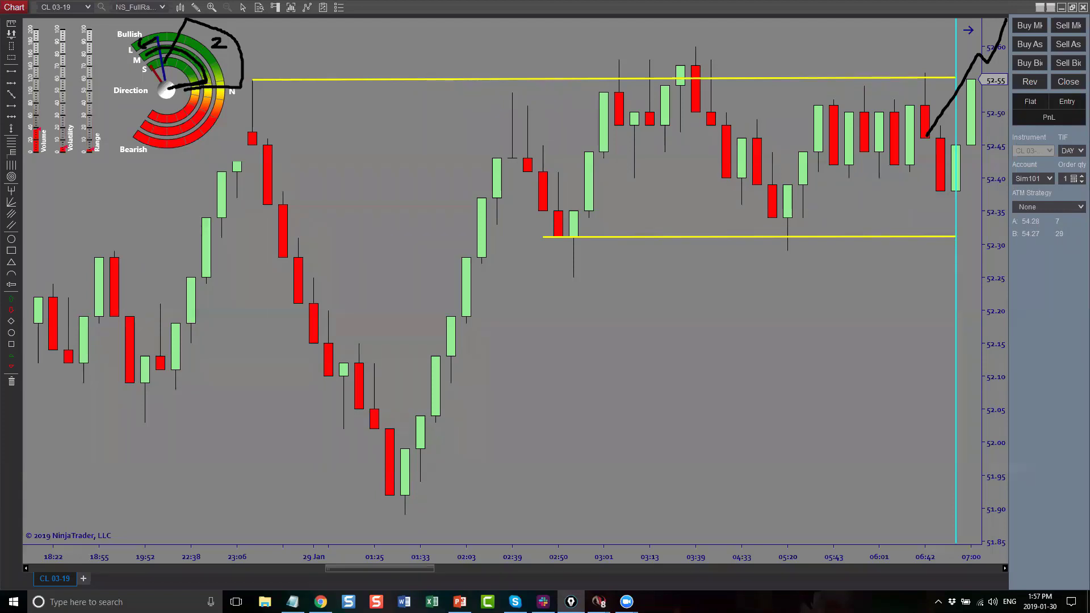
pyautogui.press('Escape')
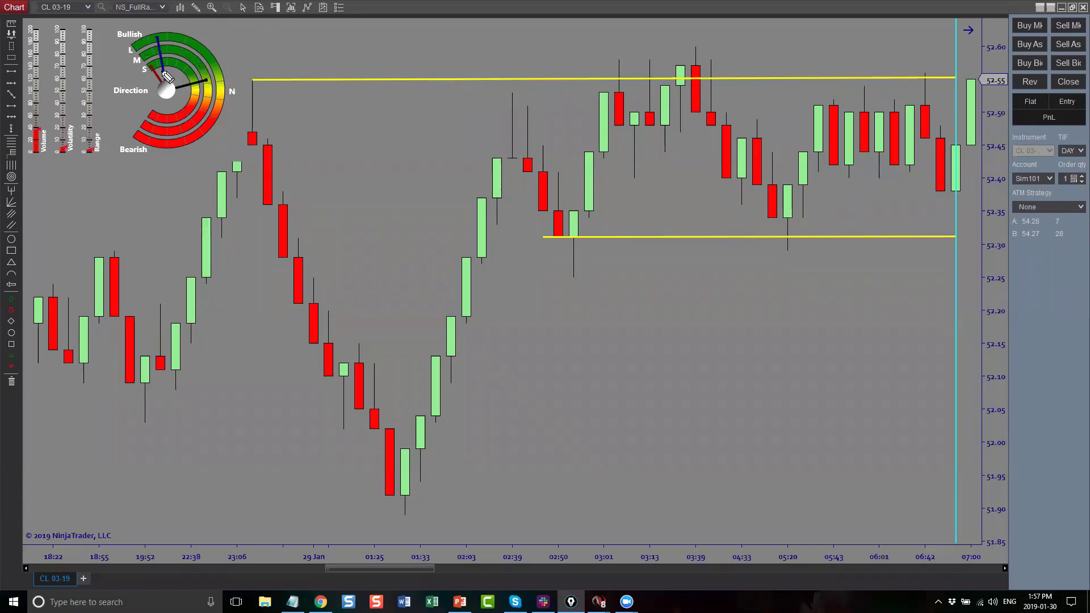
# - Sketch the swing from the medium-term needle to the long-term needle and a stroke near the upper range line, and erase both
pyautogui.moveTo(160, 41)
pyautogui.mouseDown()
pyautogui.moveTo(169, 91)
pyautogui.moveTo(214, 89)
pyautogui.moveTo(166, 43)
pyautogui.mouseUp()
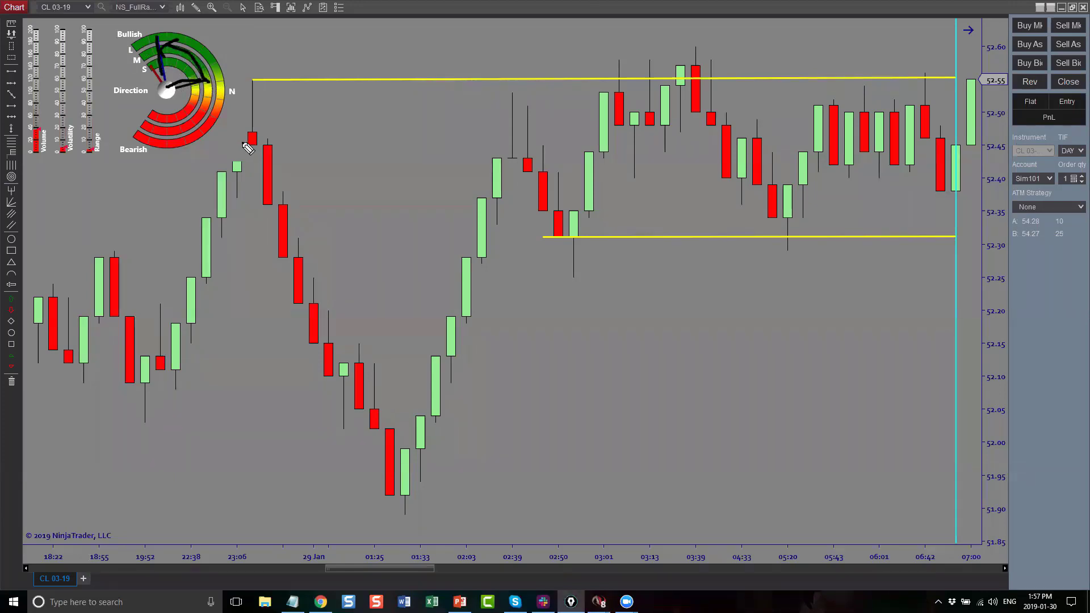
pyautogui.moveTo(973, 91); pyautogui.dragTo(843, 75)
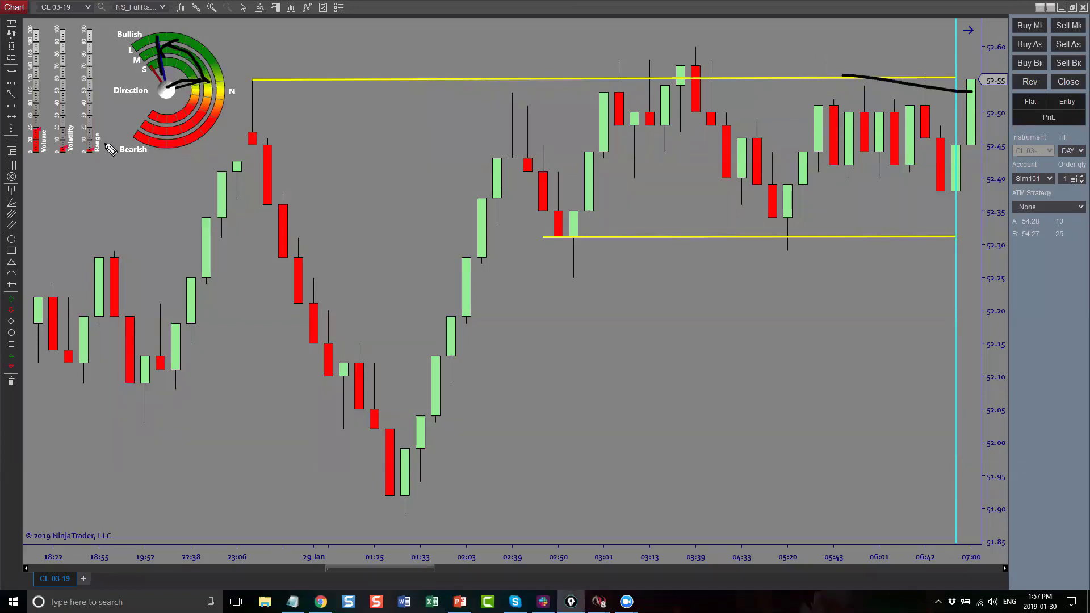
pyautogui.press('e')
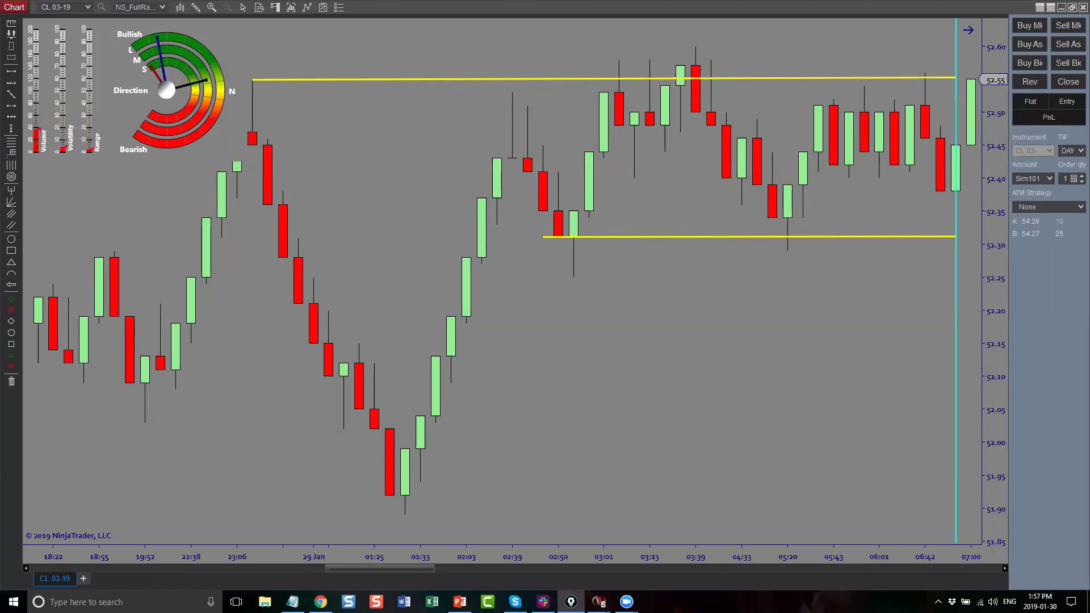
# - Step the CL 03-19 chart forward bar by bar from 07:00 to 07:24 and examine how the barometer needles follow the range breakout
pyautogui.click(1005, 567)
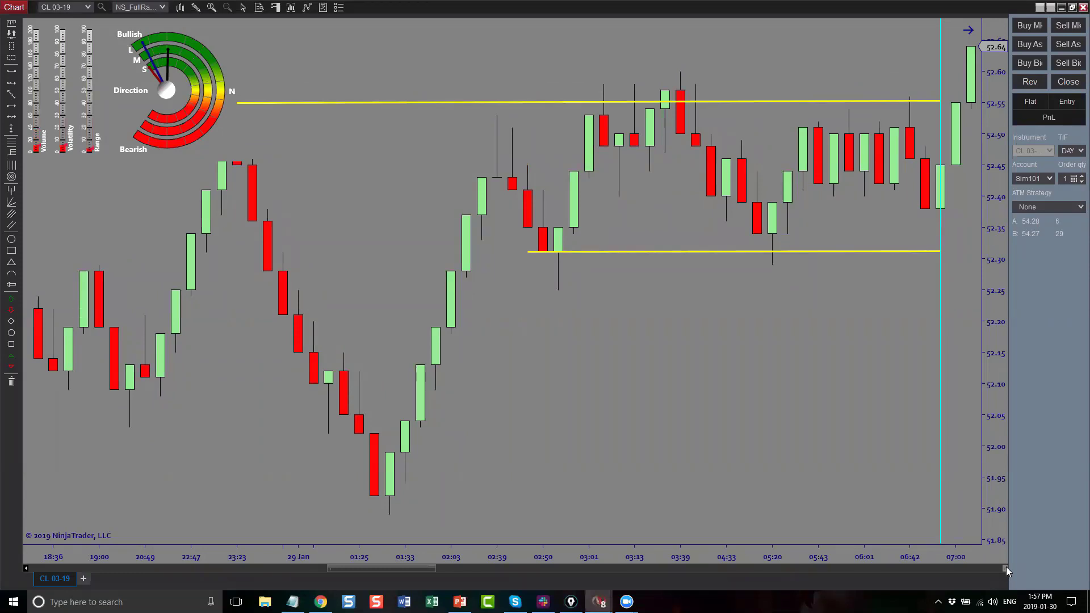
pyautogui.click(1005, 568)
pyautogui.click(1005, 567)
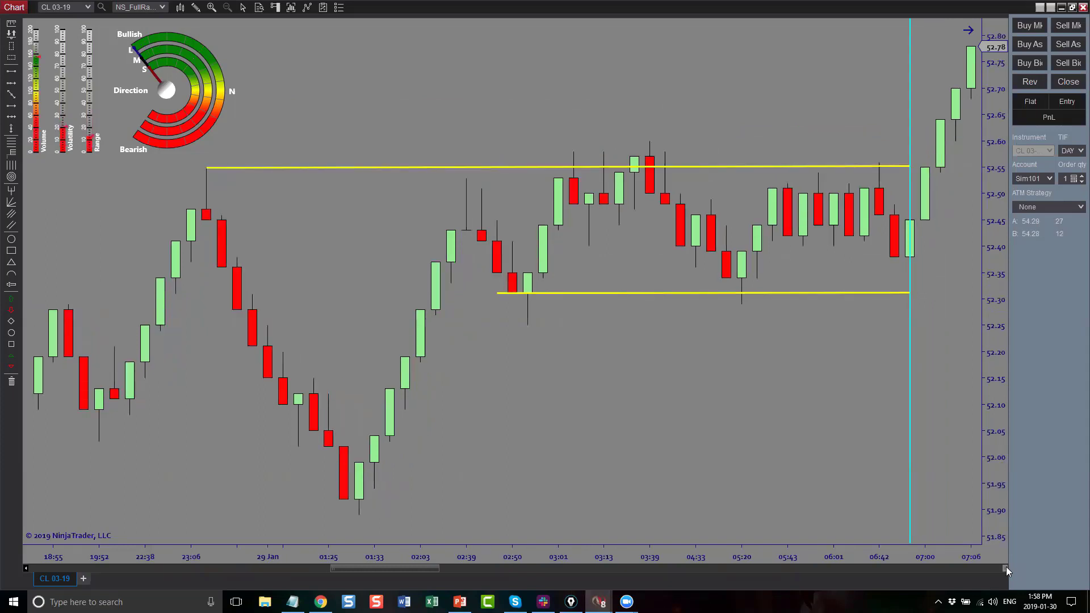
pyautogui.moveTo(889, 557); pyautogui.dragTo(906, 550)
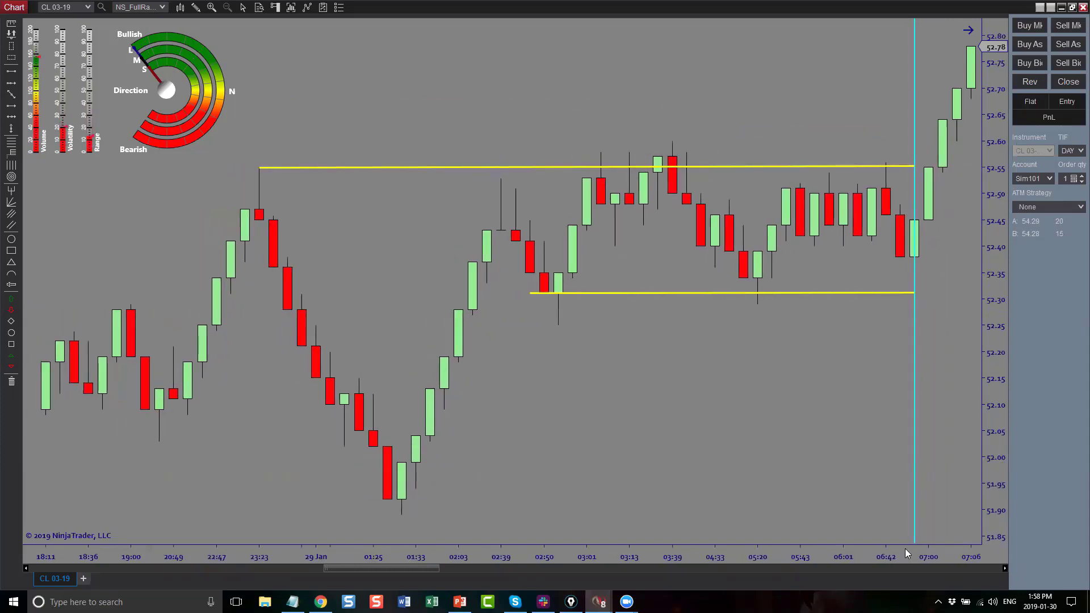
pyautogui.moveTo(773, 472)
pyautogui.mouseDown()
pyautogui.moveTo(801, 472)
pyautogui.moveTo(746, 493)
pyautogui.mouseUp()
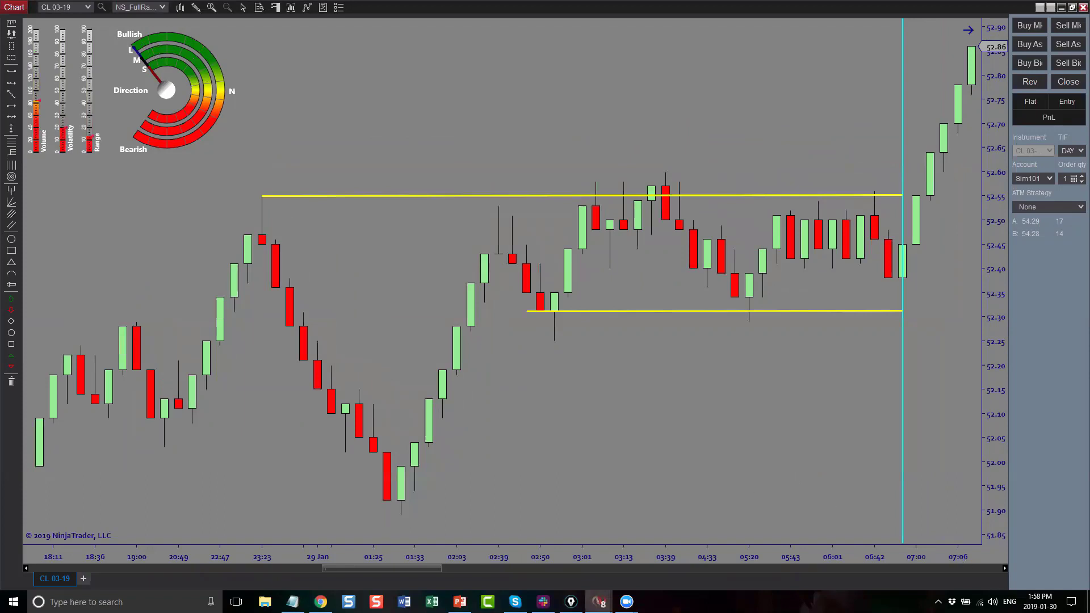
pyautogui.click(1005, 570)
pyautogui.click(1006, 570)
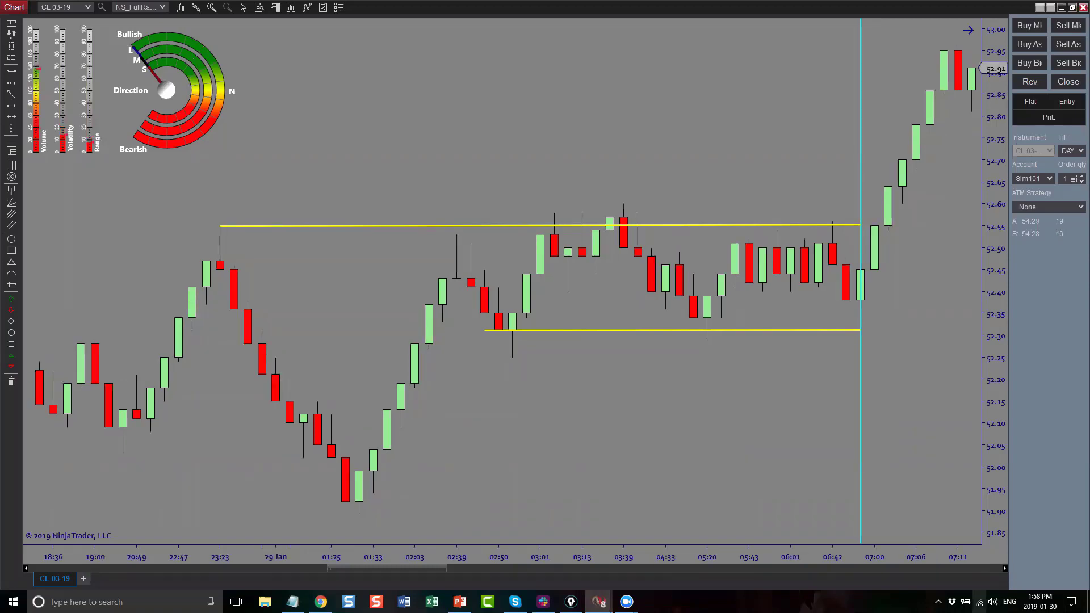
pyautogui.click(1005, 567)
pyautogui.click(1005, 568)
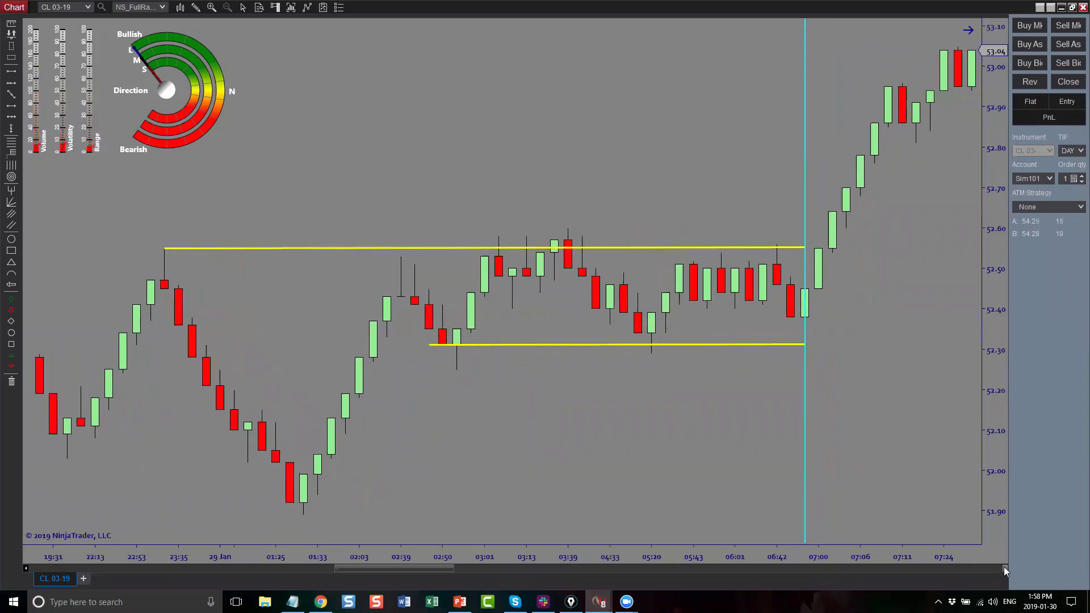
# - Recheck the previous bar near 07:24, and follow the barometer's needles and gauges through the rally up to the 07:51 bar
pyautogui.click(25, 568)
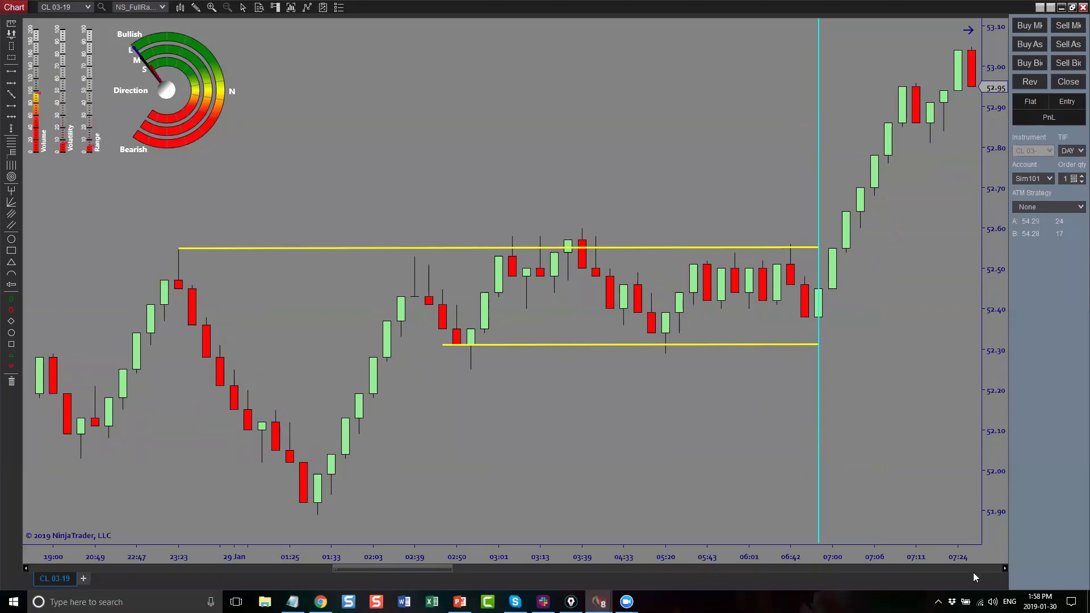
pyautogui.click(1006, 570)
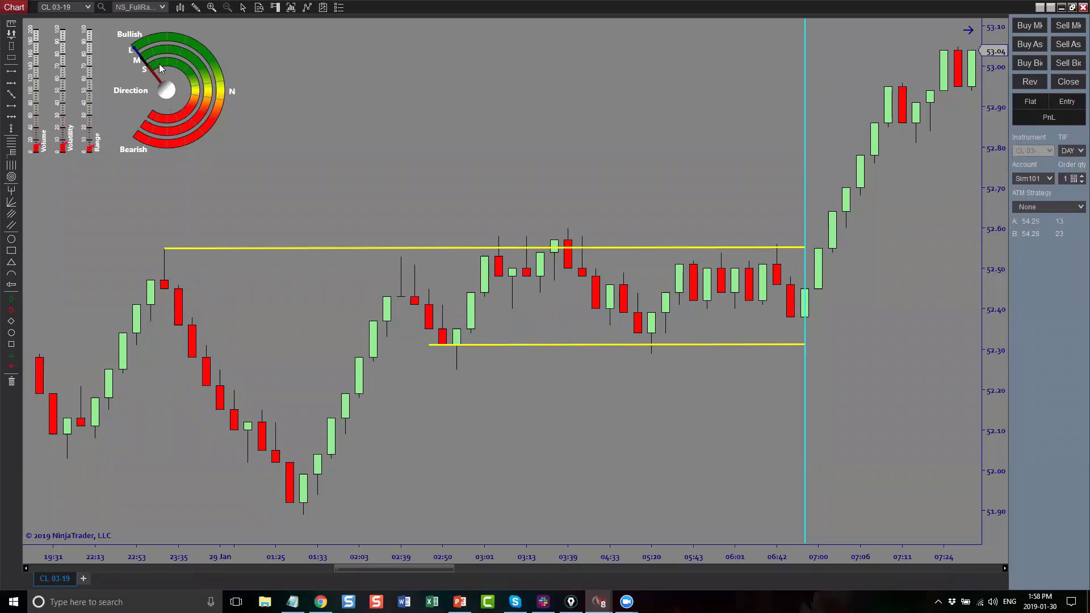
pyautogui.click(1004, 567)
pyautogui.click(1004, 568)
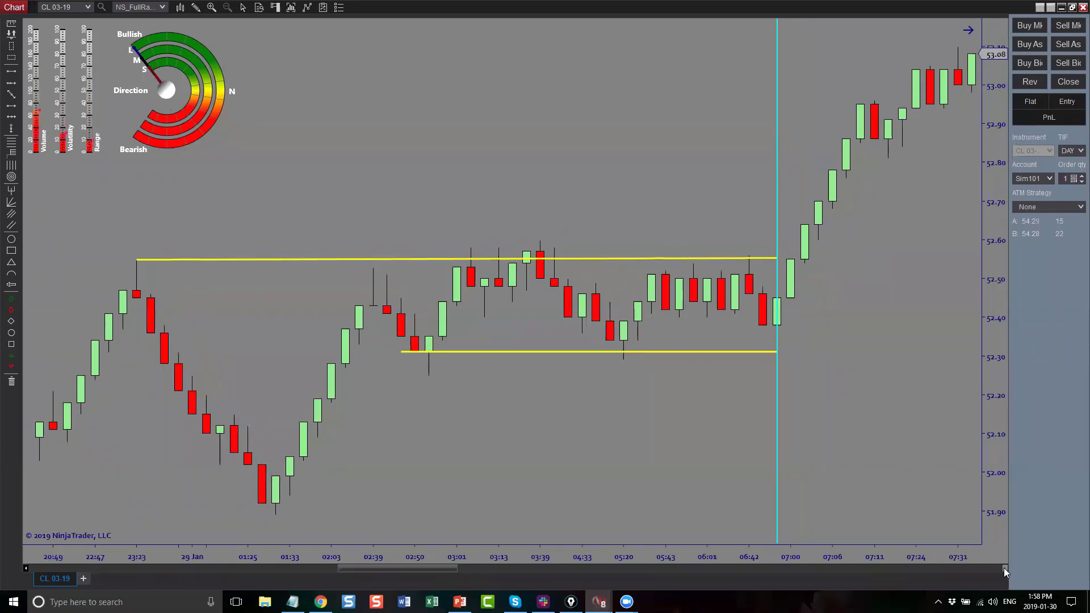
pyautogui.click(1004, 568)
pyautogui.click(1003, 568)
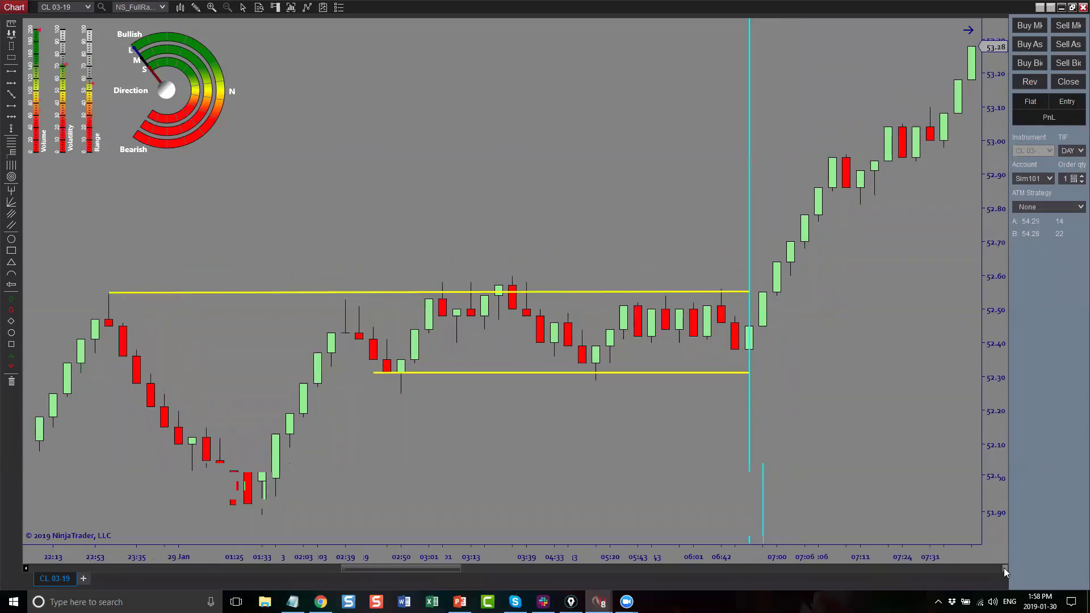
pyautogui.click(1003, 567)
pyautogui.click(1004, 568)
pyautogui.click(1004, 568)
pyautogui.click(1004, 568)
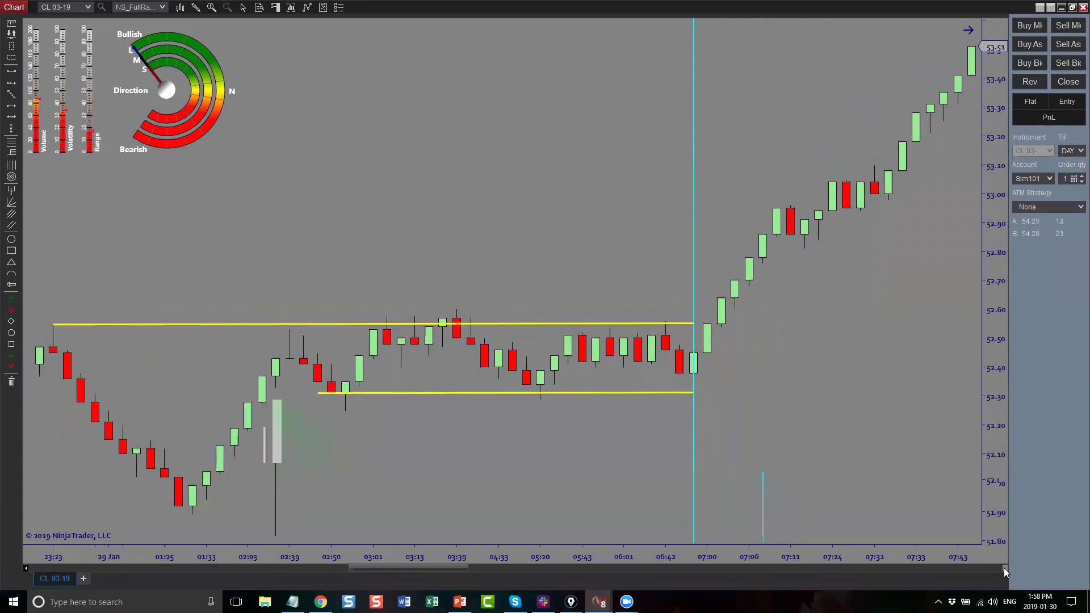
pyautogui.click(1004, 567)
pyautogui.click(1003, 568)
pyautogui.click(1004, 567)
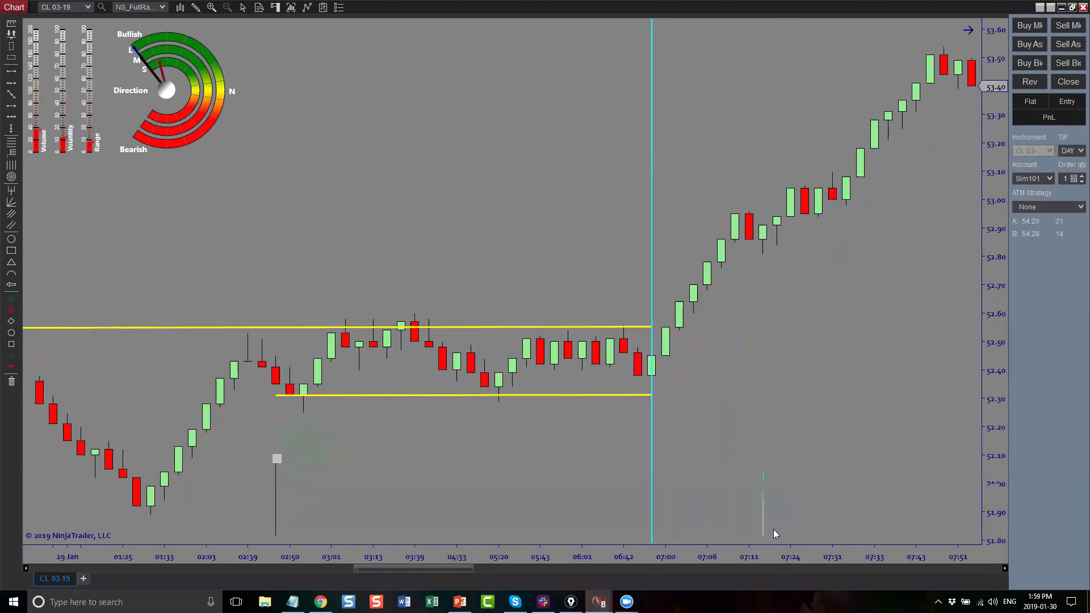
# - Survey the whole move after the range breakout, and return to the 07:51 pullback to examine the short-term needle
pyautogui.click(27, 568)
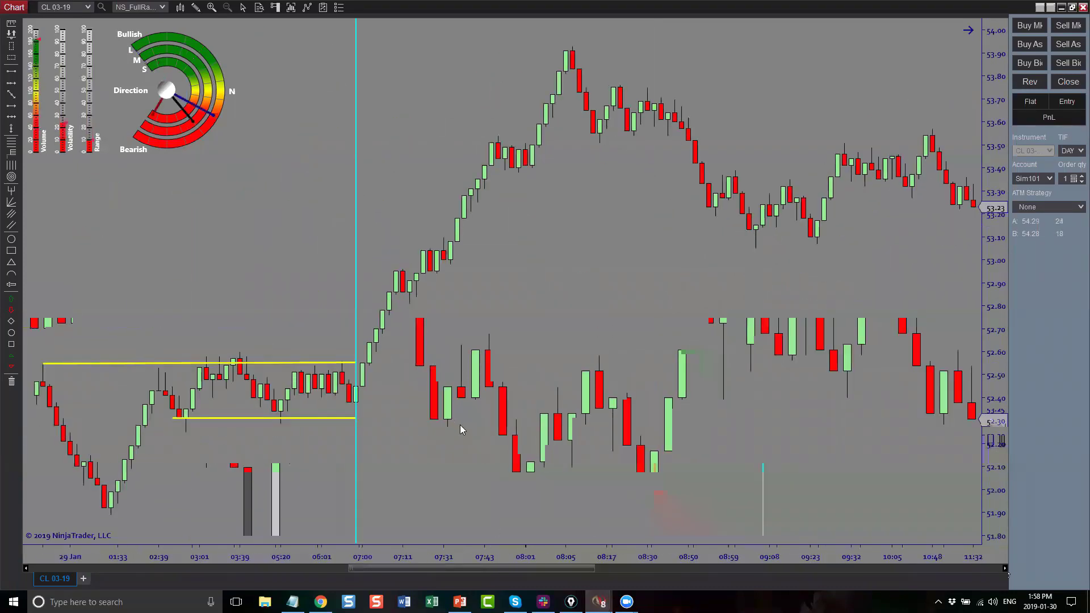
pyautogui.scroll(10, 638, 437)
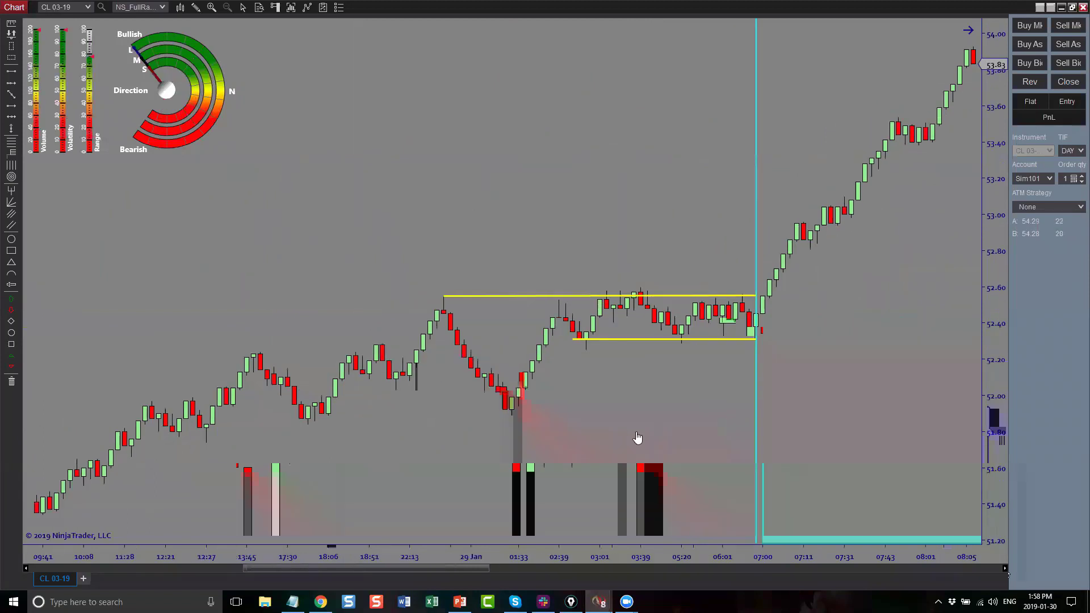
pyautogui.scroll(3, 670, 435)
pyautogui.scroll(3, 738, 534)
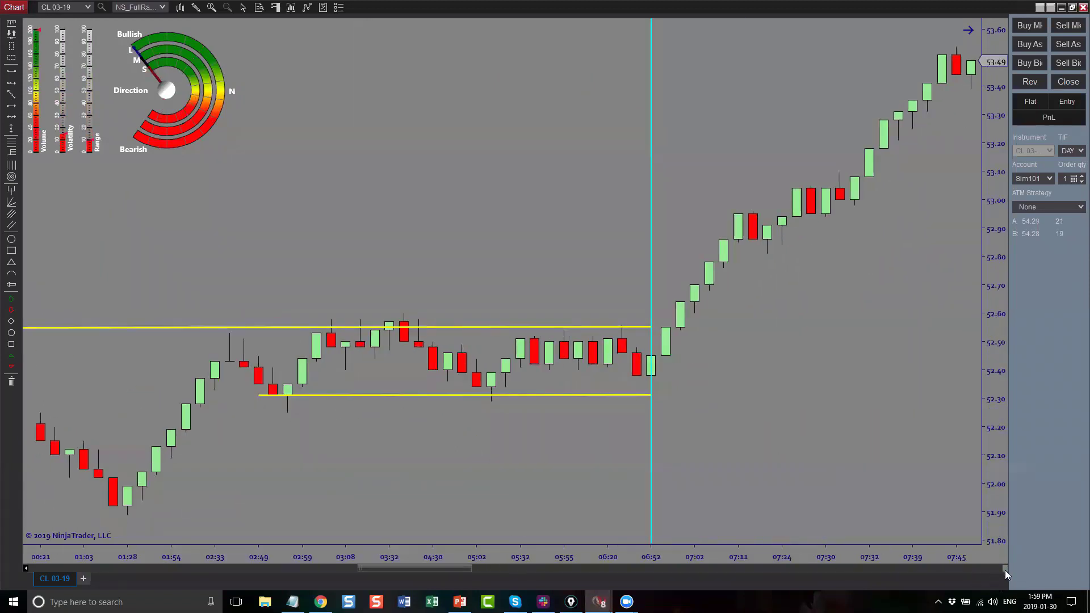
pyautogui.click(1005, 570)
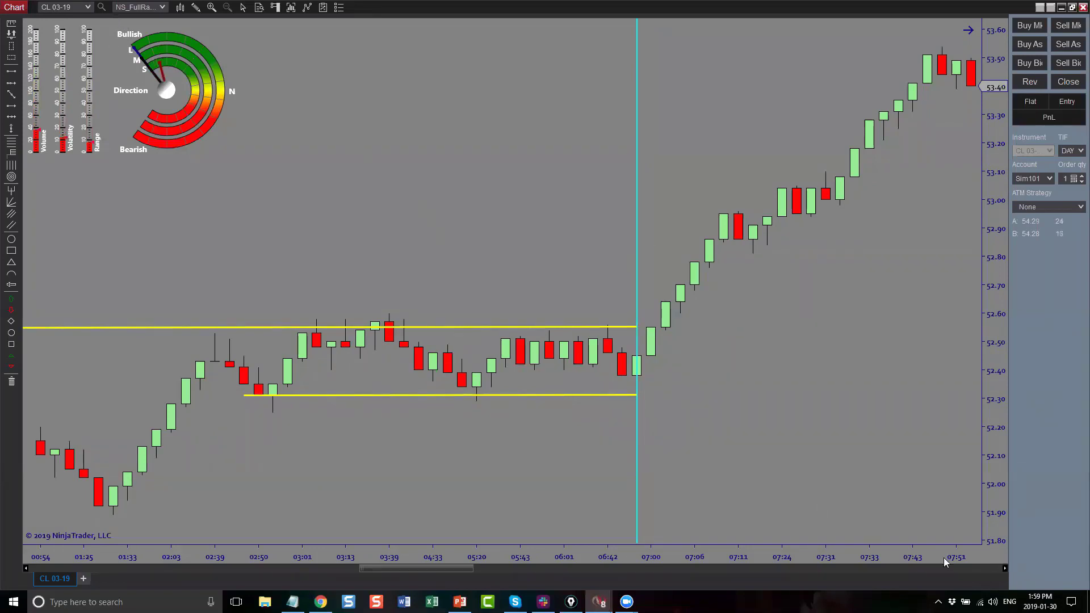
pyautogui.click(1003, 569)
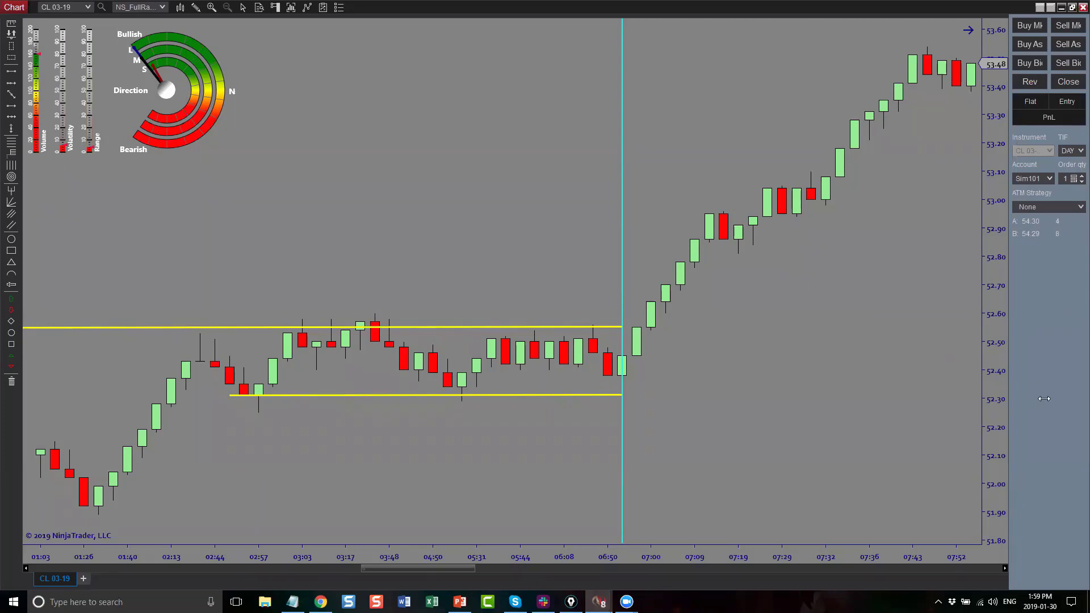
# - Step the chart from the 07:52 consolidation to the 08:06 pullback and examine the trend needles and volume, volatility and range gauges
pyautogui.click(1006, 570)
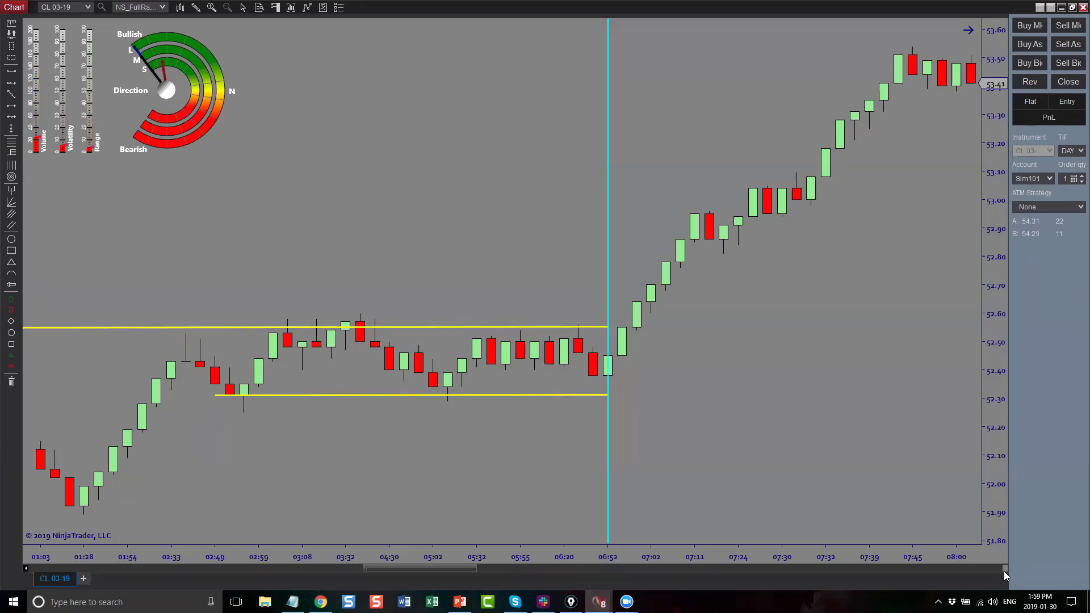
pyautogui.click(1004, 571)
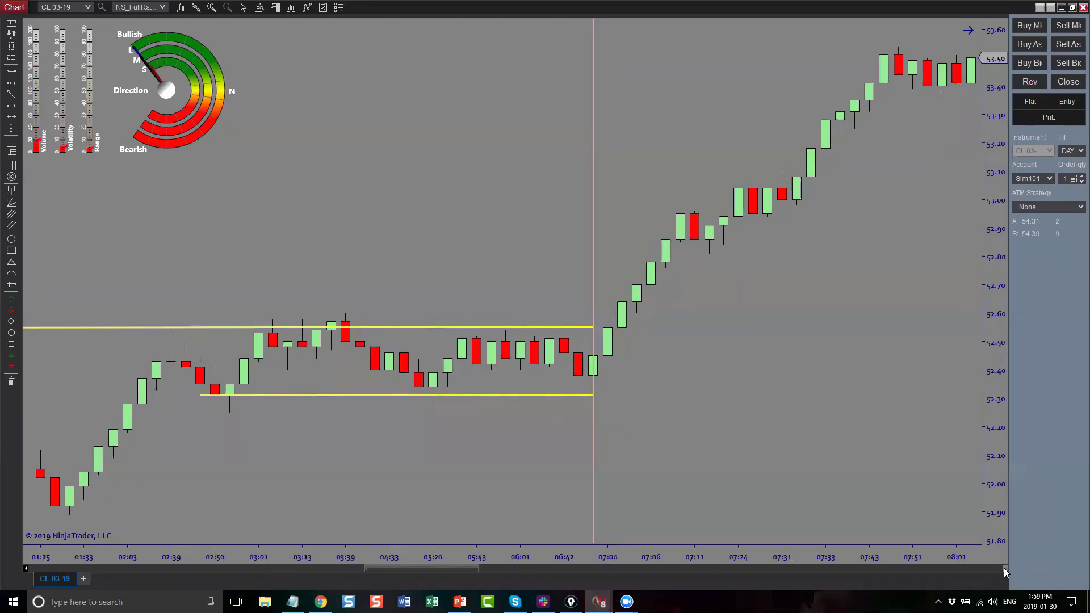
pyautogui.click(1004, 569)
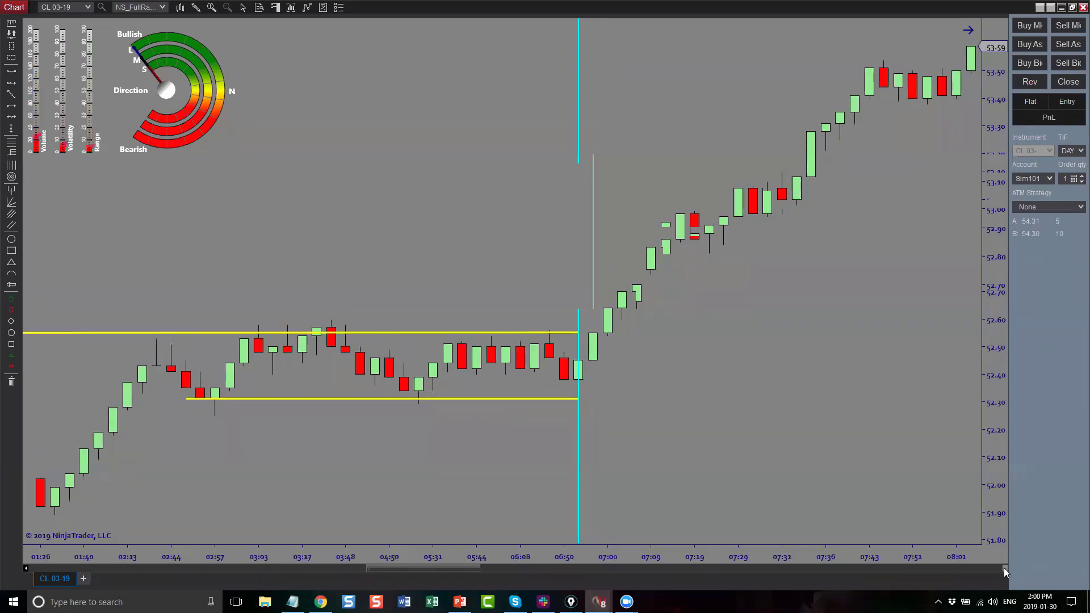
pyautogui.click(1004, 569)
pyautogui.click(1004, 569)
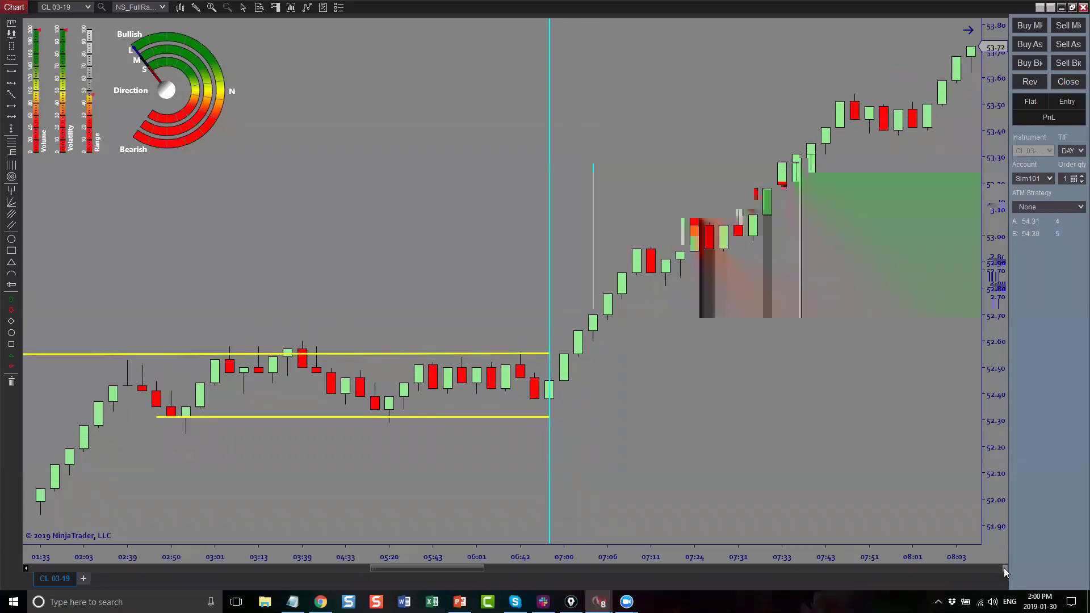
pyautogui.click(1004, 569)
pyautogui.click(1004, 569)
pyautogui.click(1004, 569)
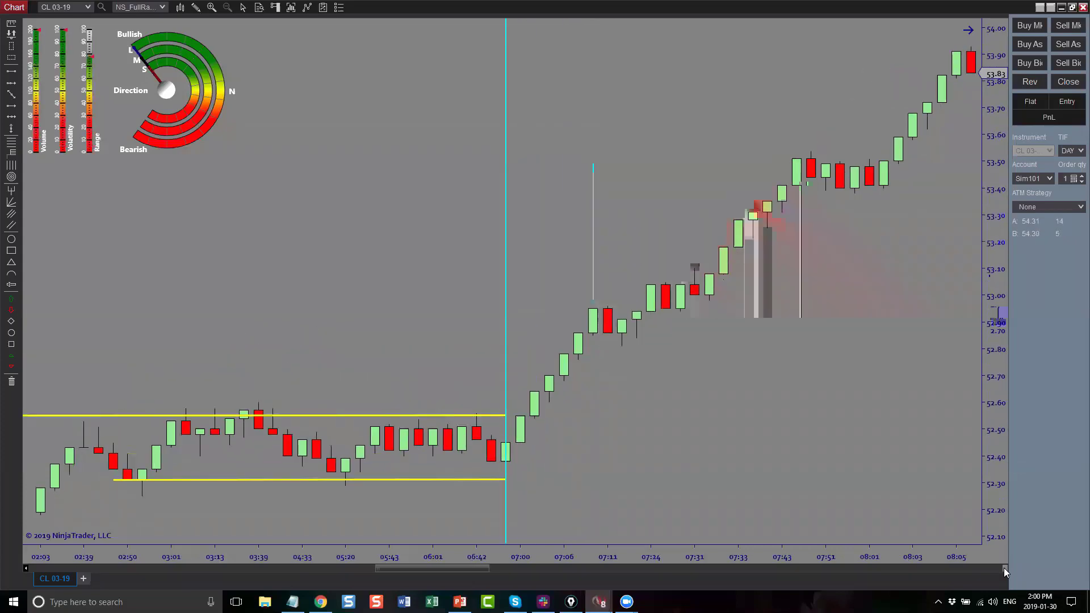
pyautogui.click(1004, 569)
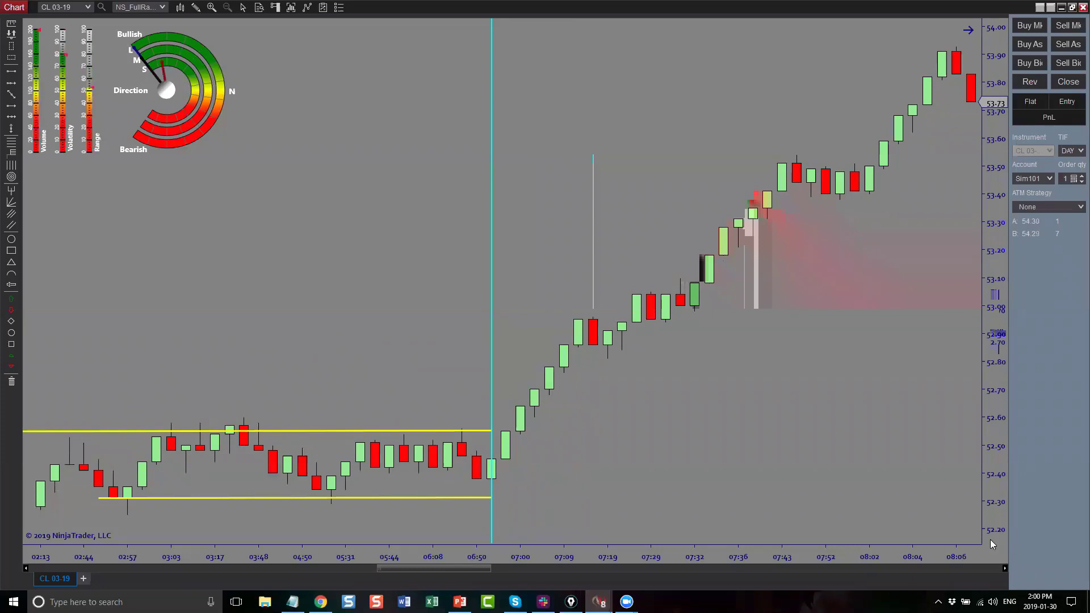
pyautogui.scroll(1, 943, 486)
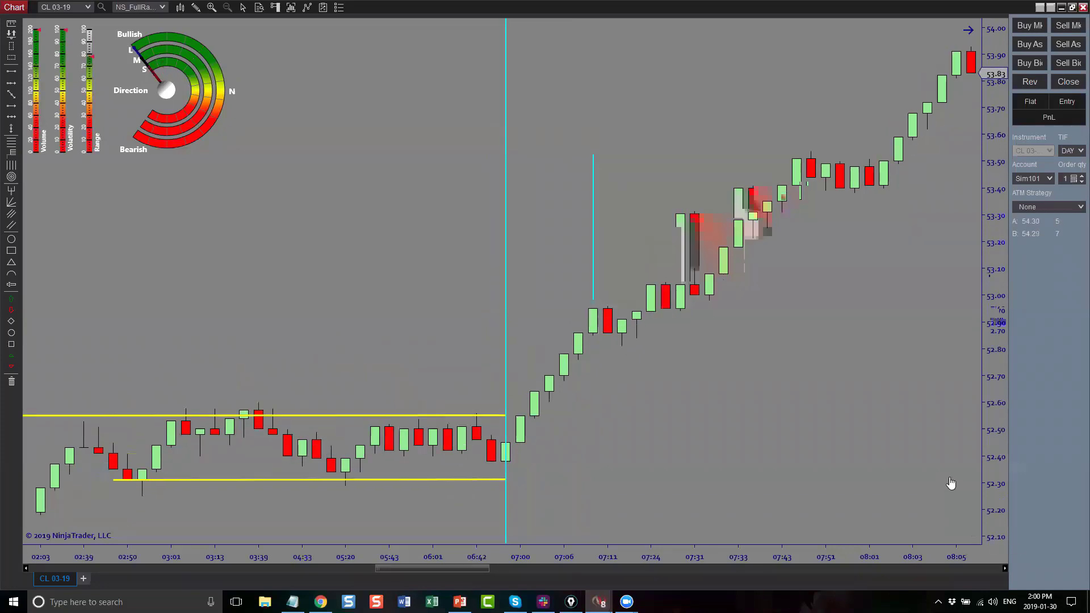
pyautogui.click(1005, 568)
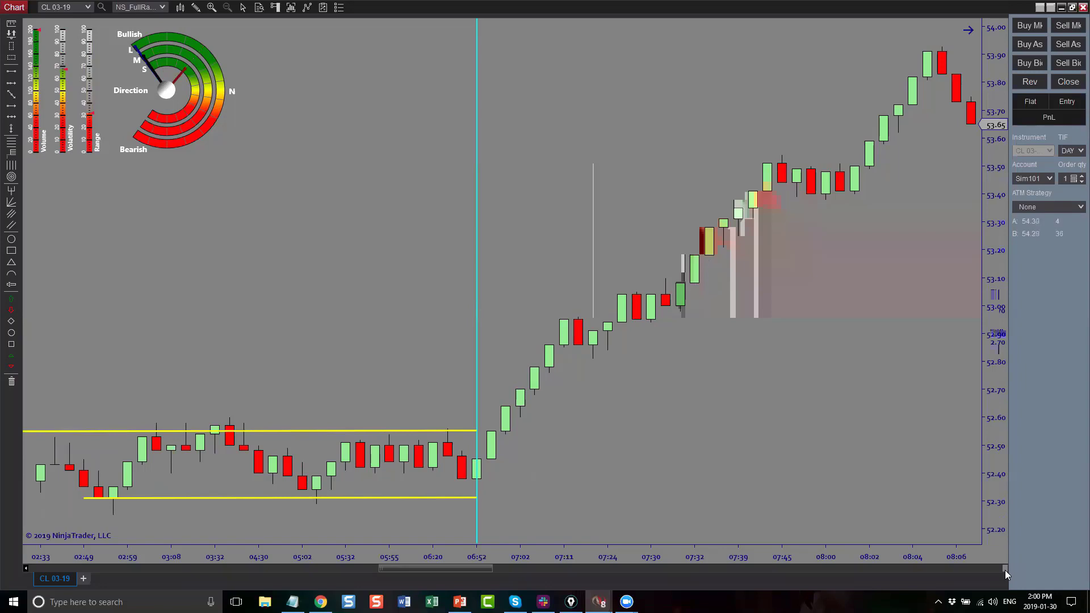
pyautogui.scroll(3, 1005, 570)
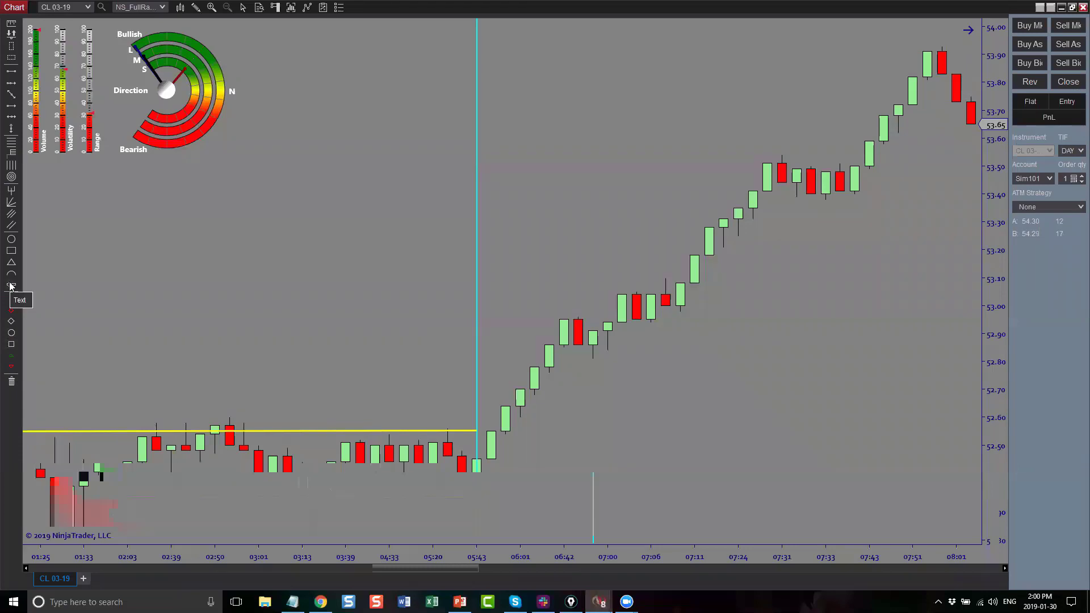
# - Add the text note "USE ARB @ AOI" to the empty chart area above the range
pyautogui.click(270, 143)
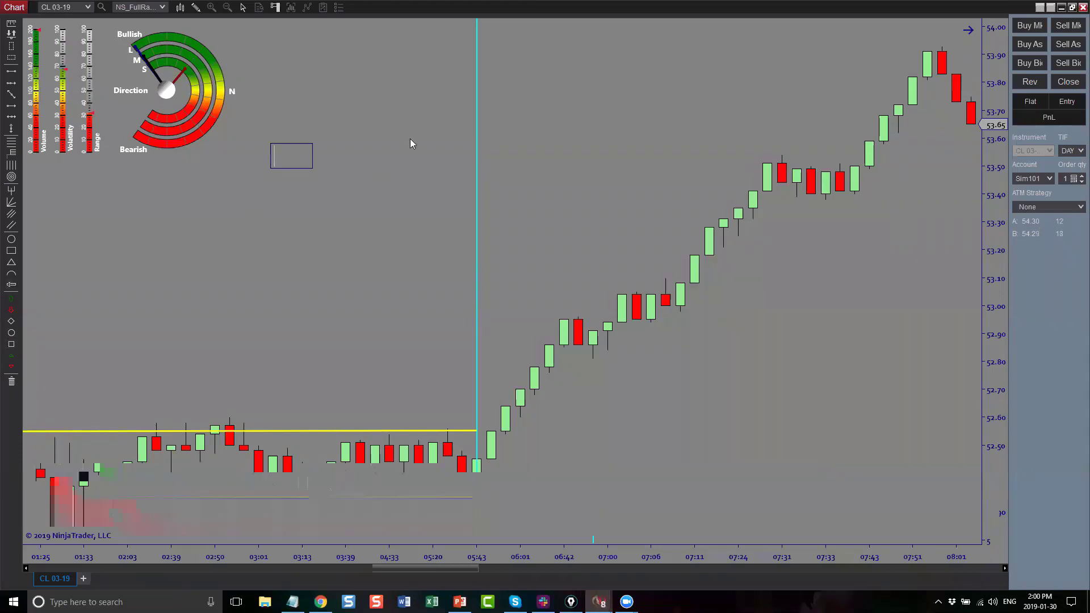
pyautogui.write('USE')
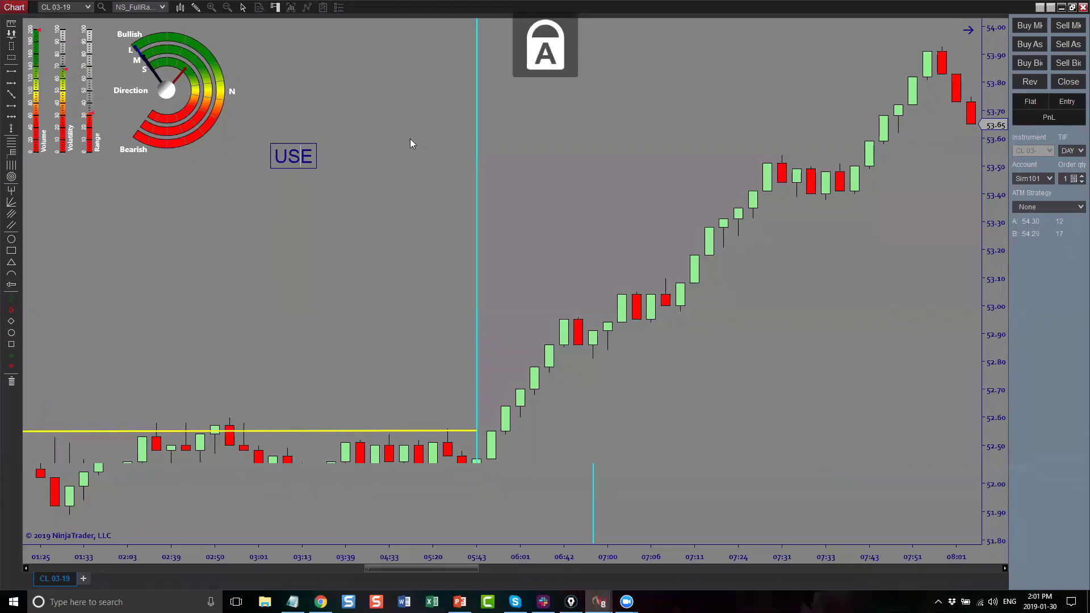
pyautogui.write(' ARB ')
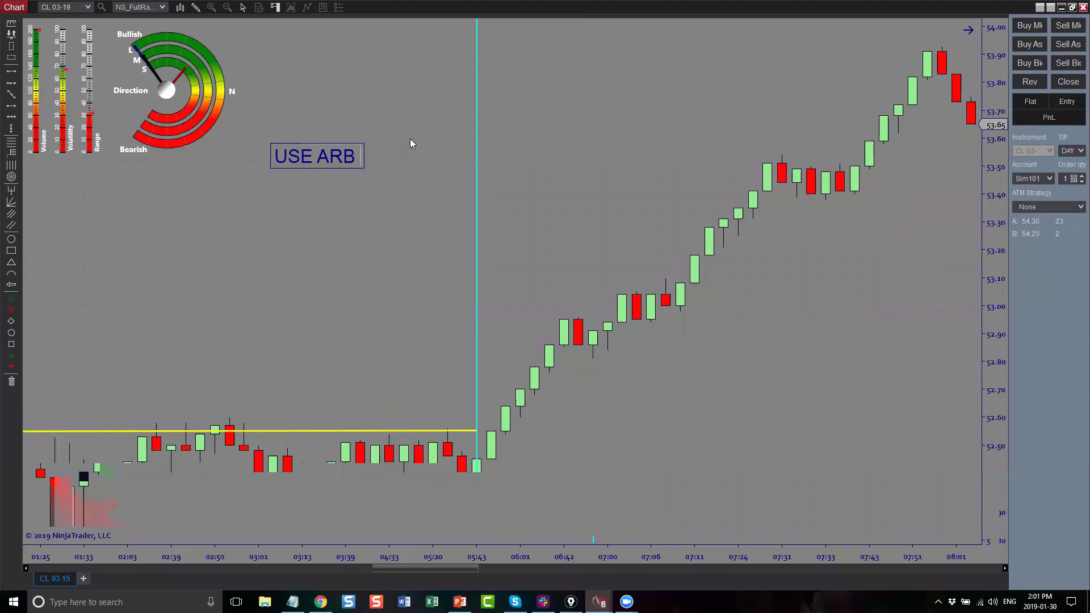
pyautogui.write('@ AOI')
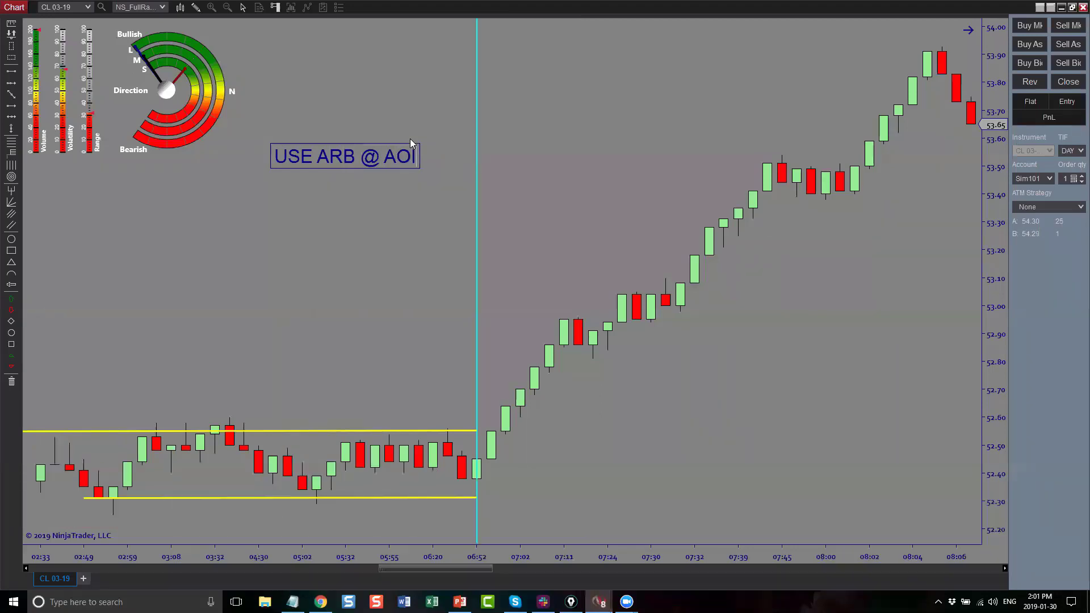
pyautogui.click(410, 138)
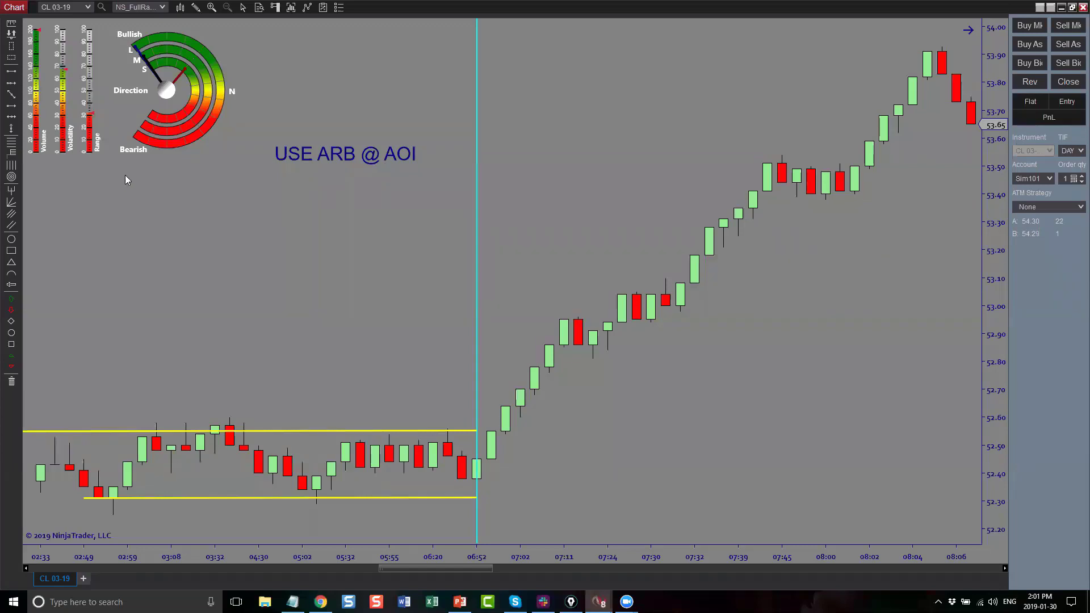
# - Add the text note "AOI = MP LEVEL / SDV / FIB / ORDERFLOW" and place it just below the "USE ARB @ AOI" note
pyautogui.click(217, 229)
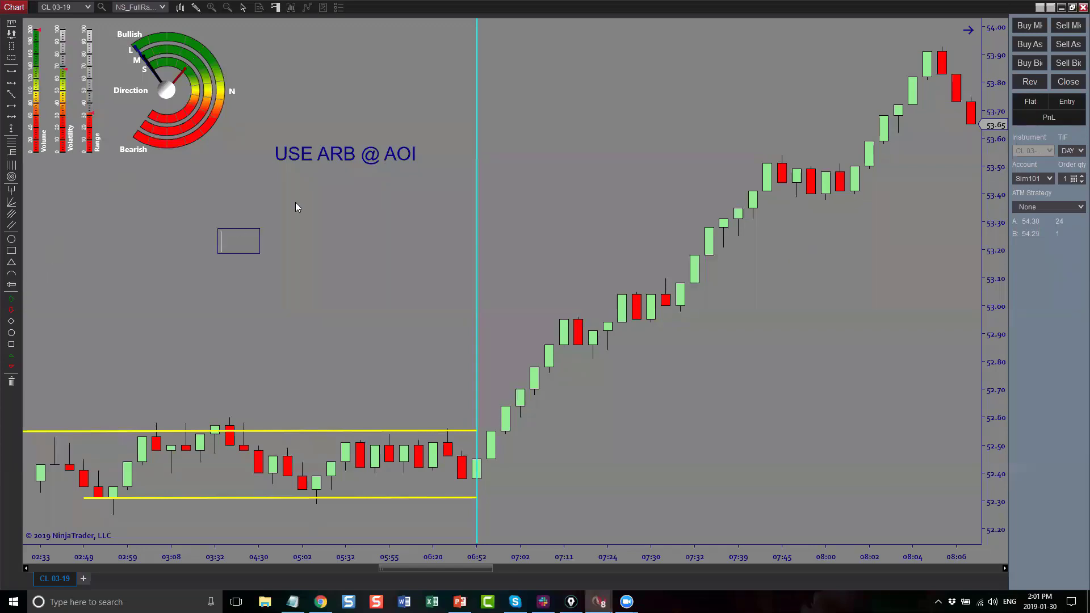
pyautogui.write('AOI = MP LEV')
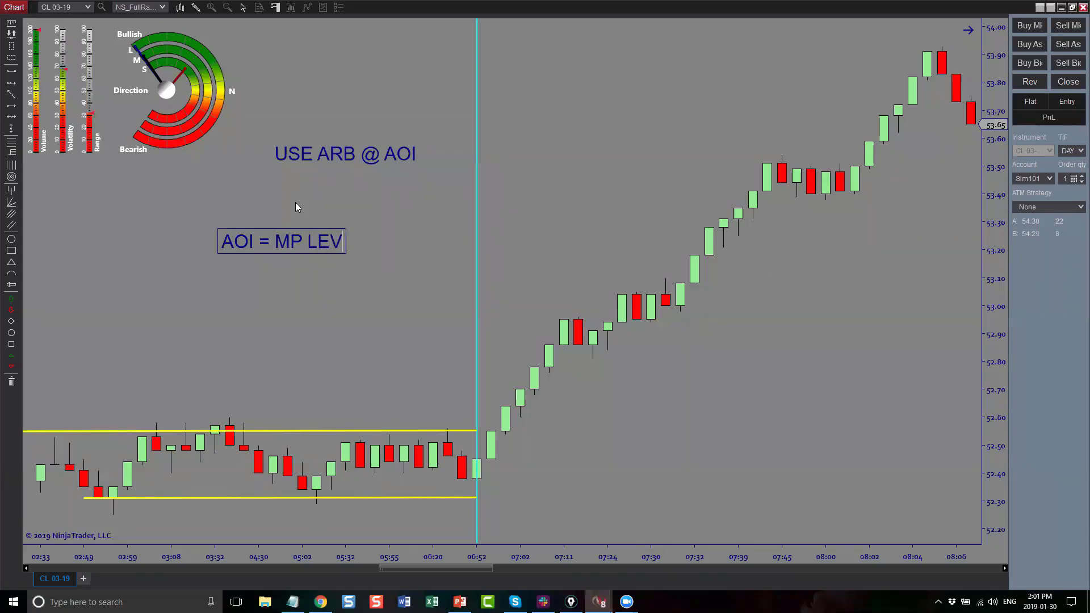
pyautogui.write('EL / SD')
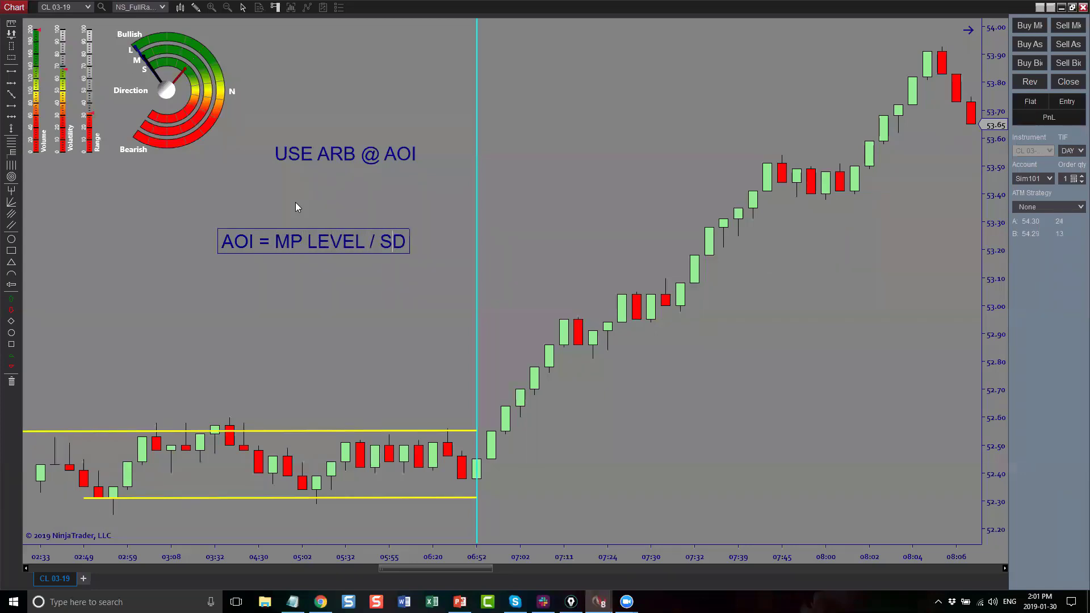
pyautogui.write('V / ')
pyautogui.write('FOB')
pyautogui.press('BackSpace')
pyautogui.press('BackSpace')
pyautogui.write('IB / ')
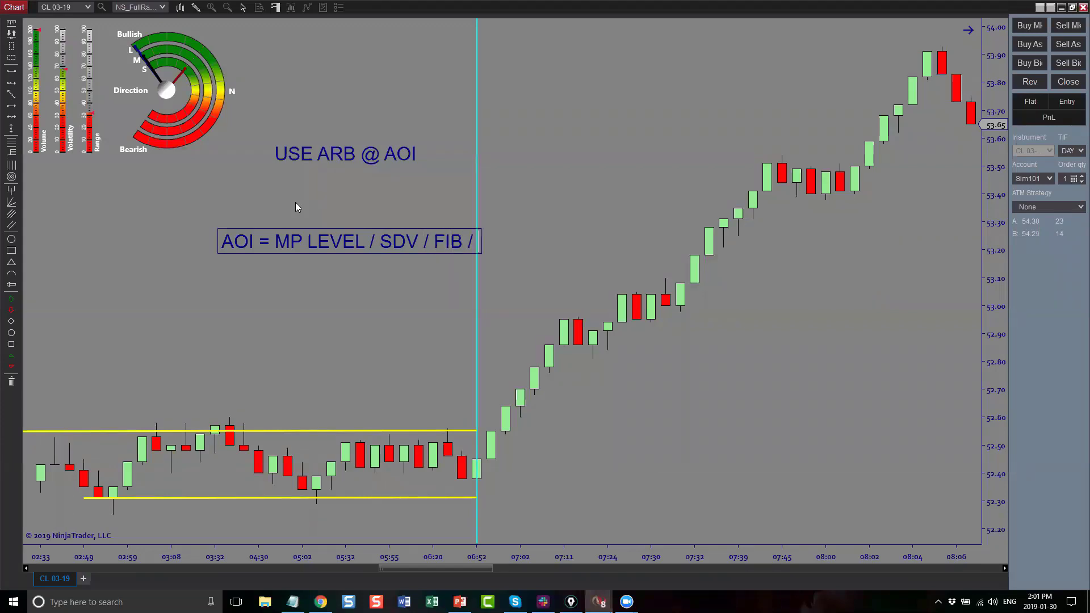
pyautogui.write('ORDERFLOW')
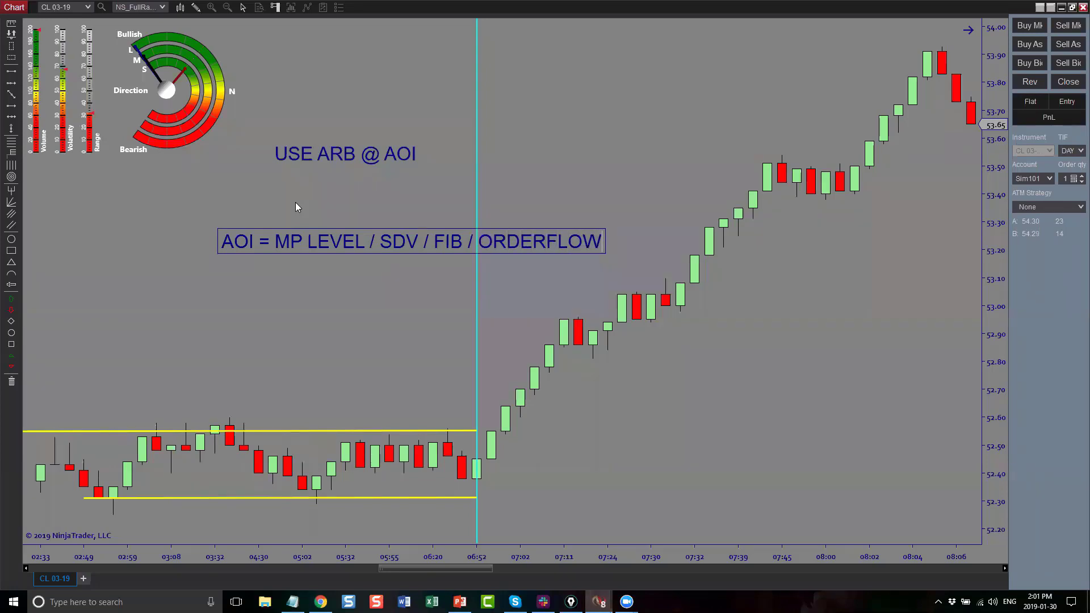
pyautogui.click(328, 214)
pyautogui.moveTo(335, 241); pyautogui.dragTo(190, 228)
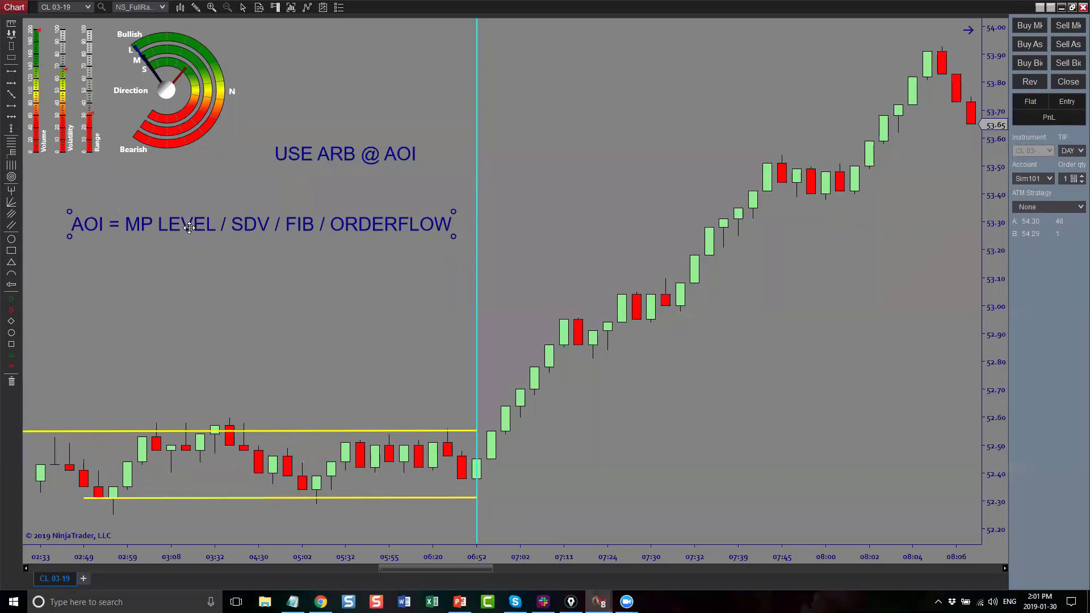
# - Restore the CL chart to the four-chart layout and connect the Kinetic support data feed
pyautogui.doubleClick(756, 11)
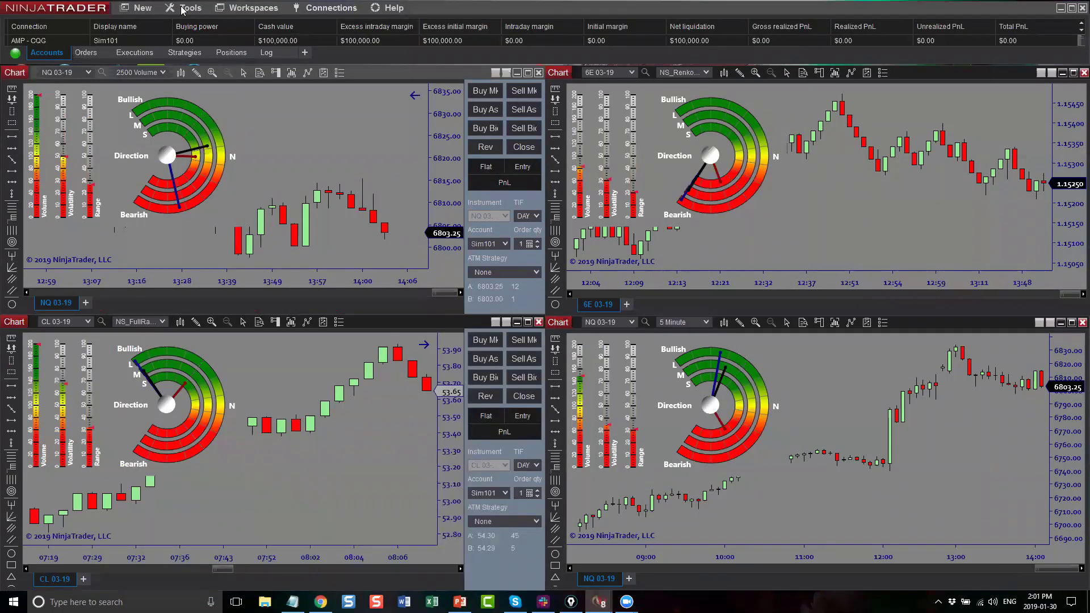
pyautogui.click(325, 11)
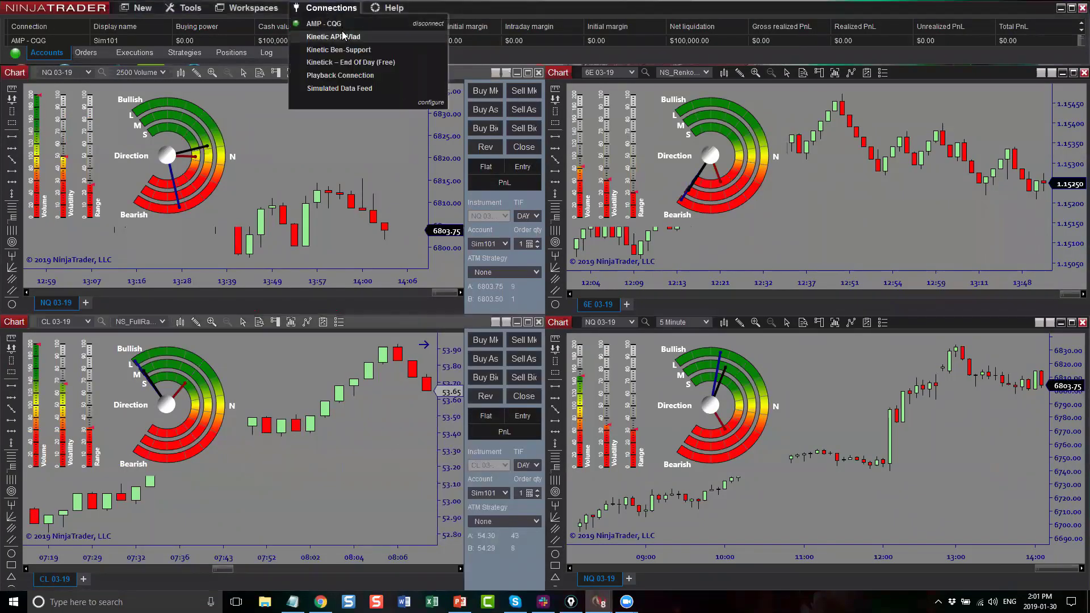
pyautogui.click(347, 50)
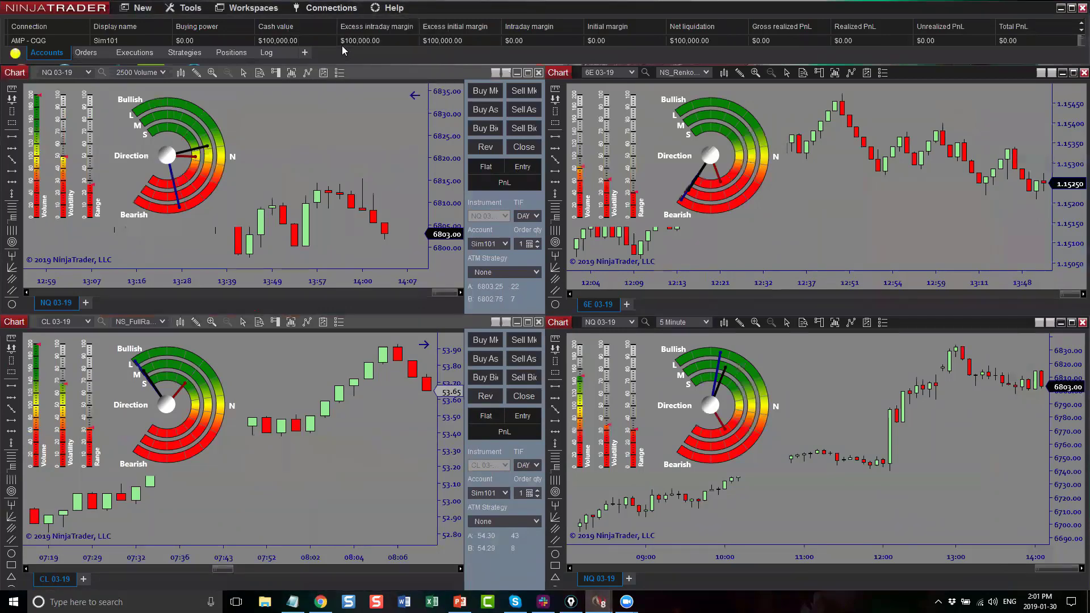
# - Start a new chart with the forex pair EURUSD as its instrument
pyautogui.click(138, 9)
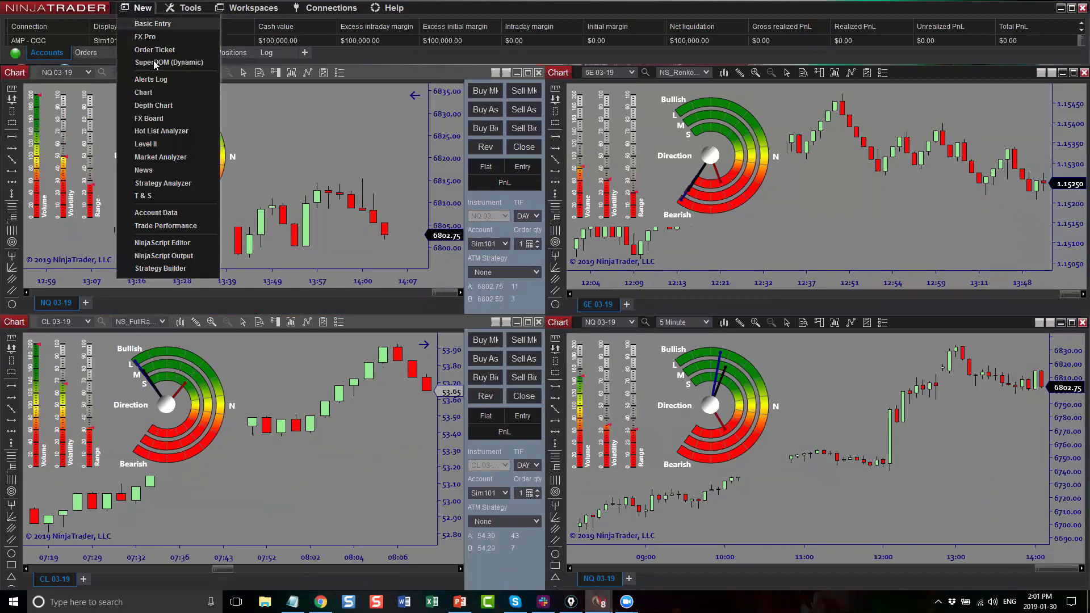
pyautogui.click(143, 92)
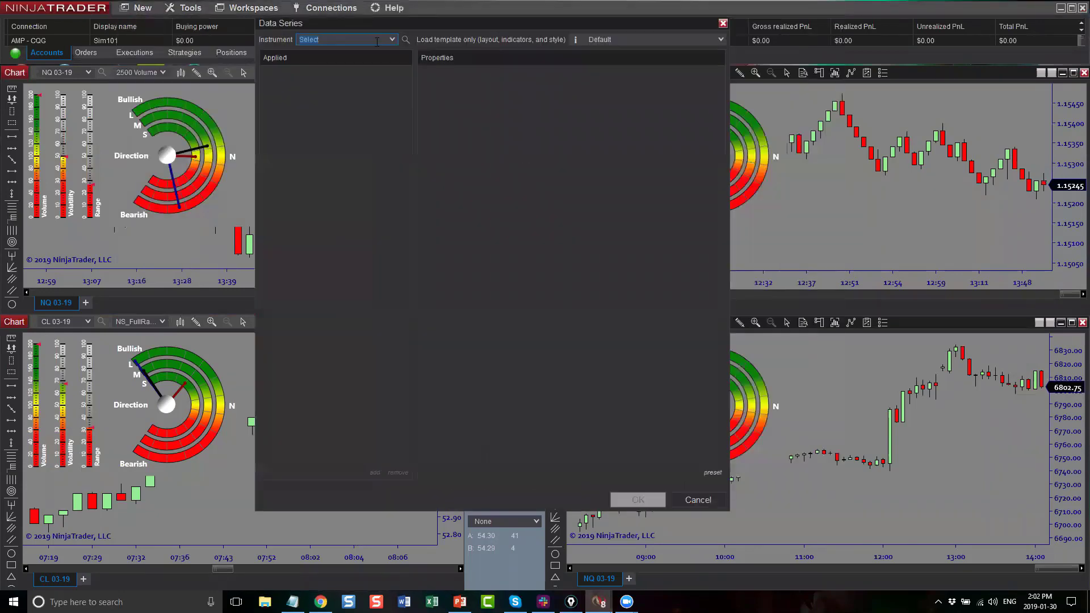
pyautogui.click(387, 42)
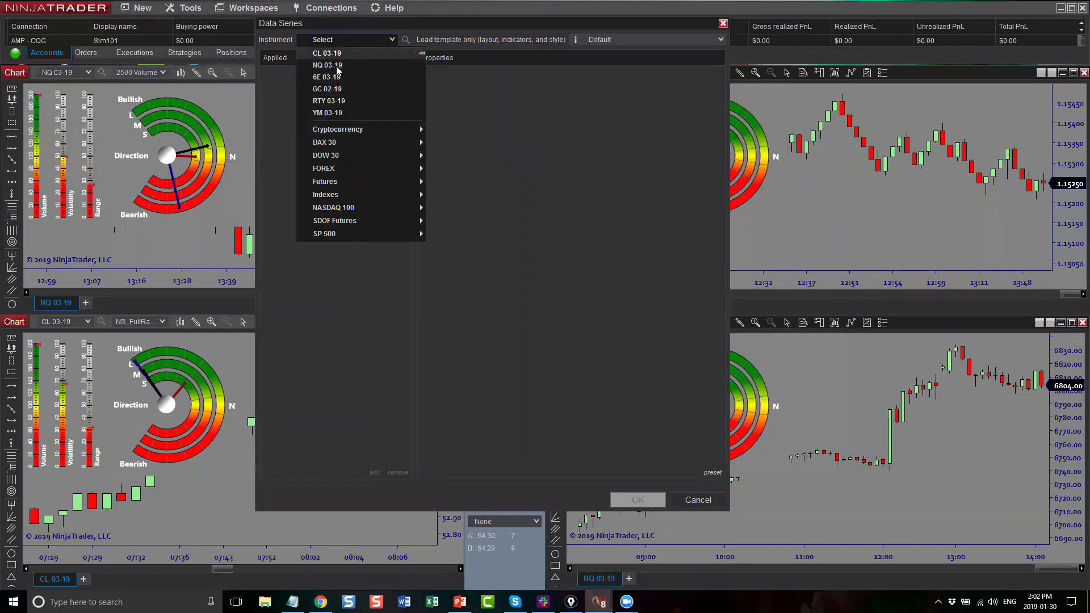
pyautogui.moveTo(420, 168)
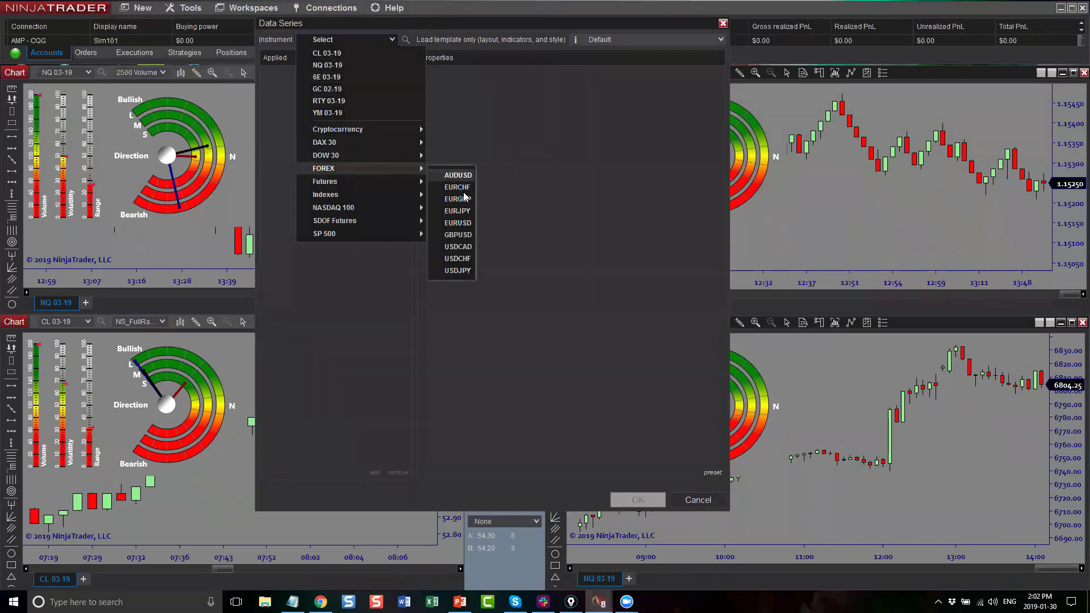
pyautogui.click(472, 223)
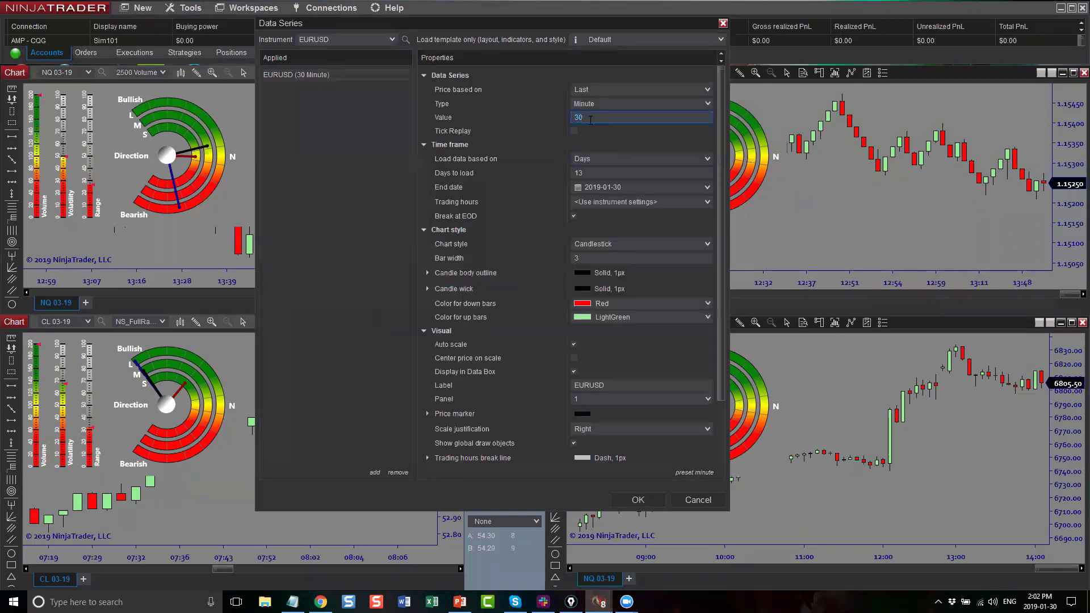
# - Set the EURUSD minute series value to 50 and the days to load to 5
pyautogui.doubleClick(602, 121)
pyautogui.write('50')
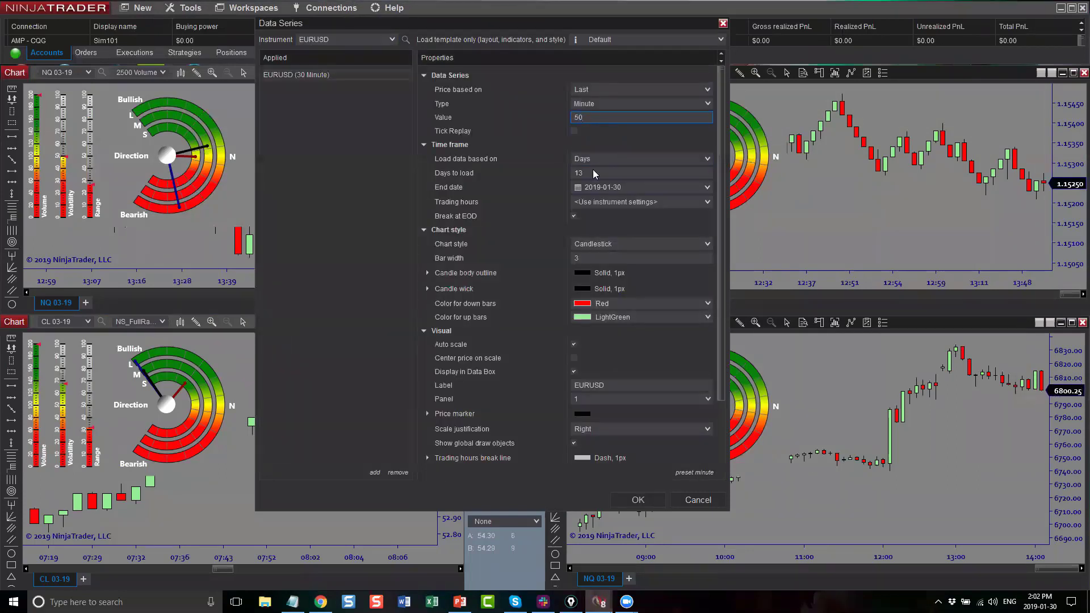
pyautogui.doubleClick(593, 172)
pyautogui.write('5')
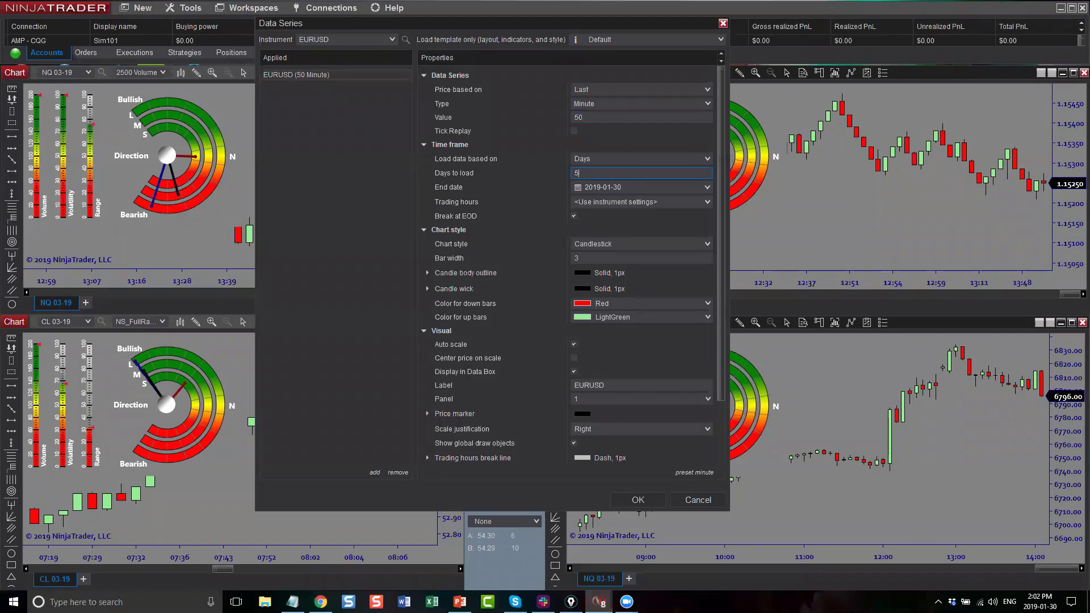
# - Change the EURUSD bar type to NS_FullRange with a value of 50 and create the chart
pyautogui.click(611, 105)
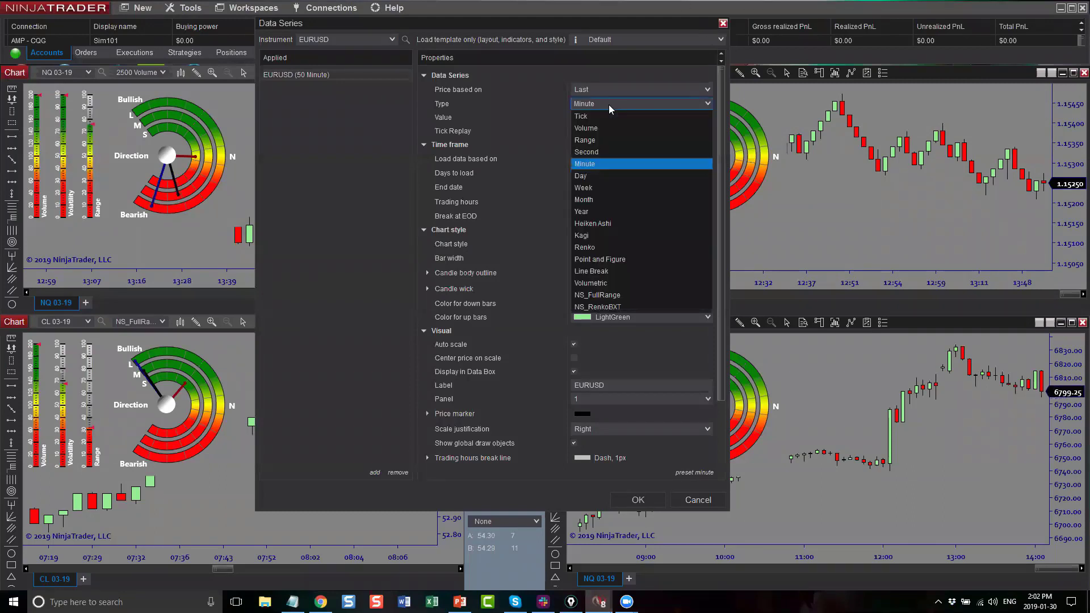
pyautogui.click(611, 294)
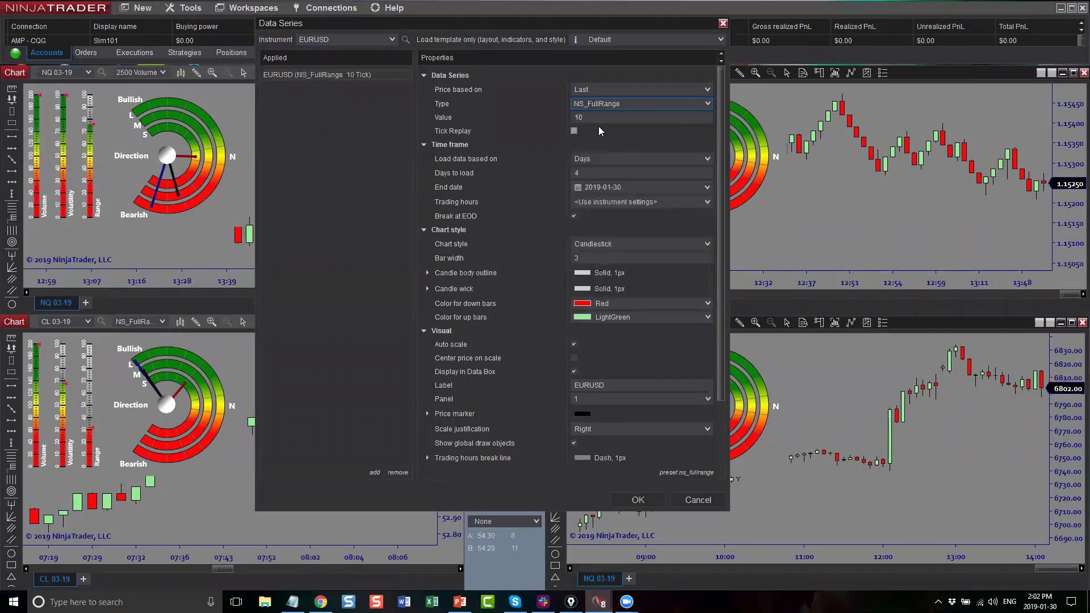
pyautogui.click(595, 118)
pyautogui.write('50')
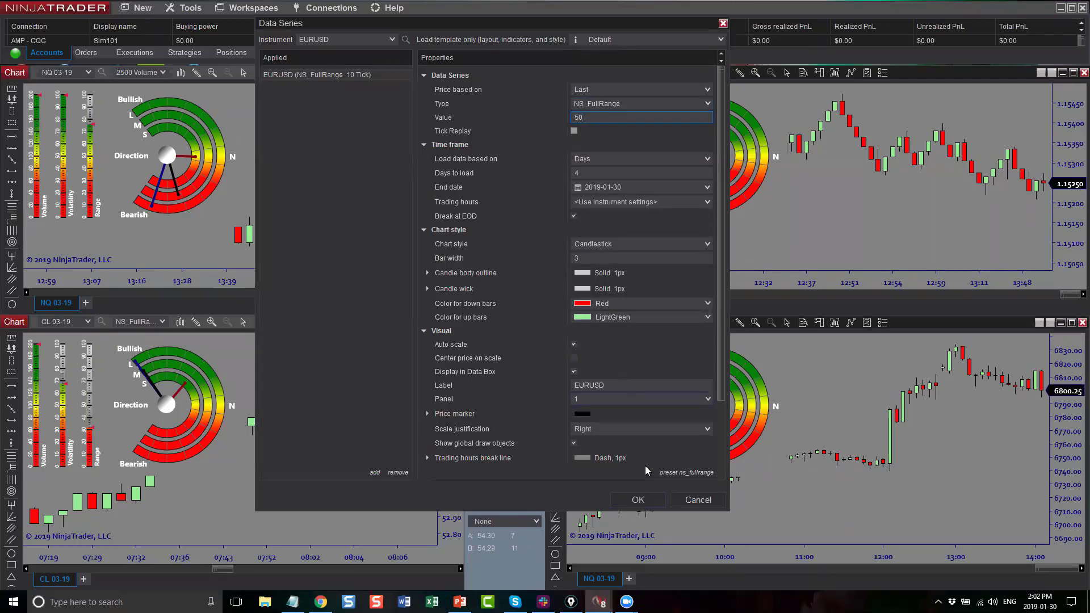
pyautogui.click(638, 501)
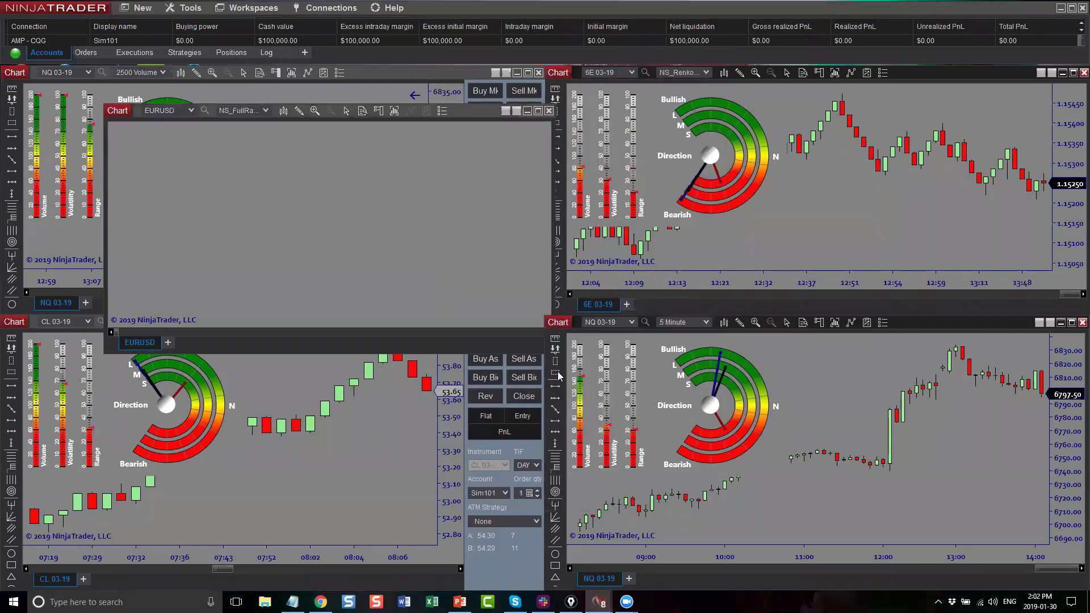
# - Enlarge the EURUSD chart window and reposition it over the middle of the workspace
pyautogui.moveTo(468, 115); pyautogui.dragTo(583, 113)
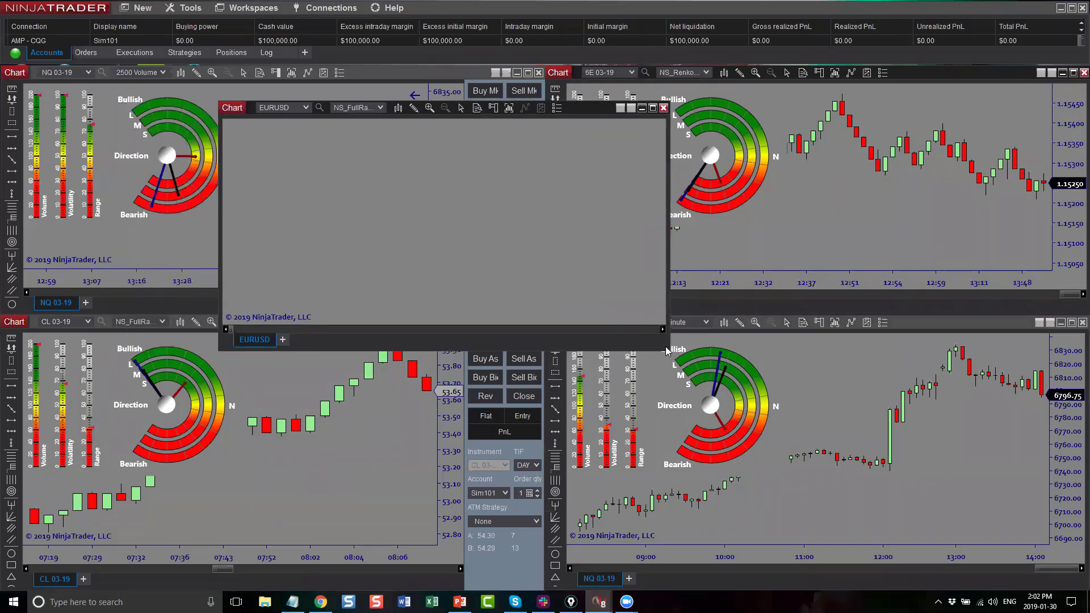
pyautogui.moveTo(667, 349); pyautogui.dragTo(847, 467)
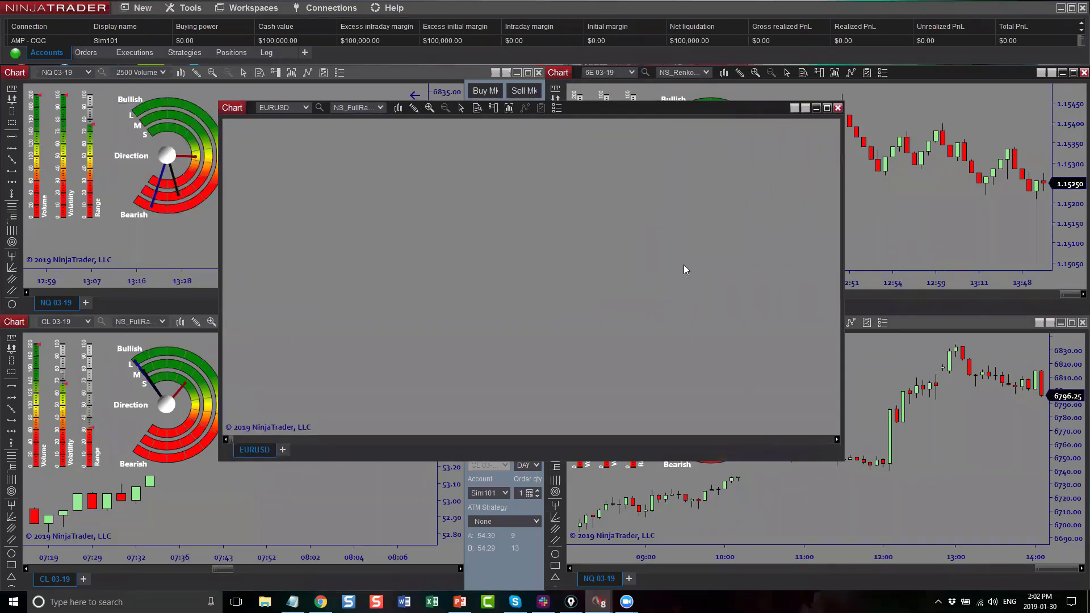
pyautogui.moveTo(642, 114); pyautogui.dragTo(707, 117)
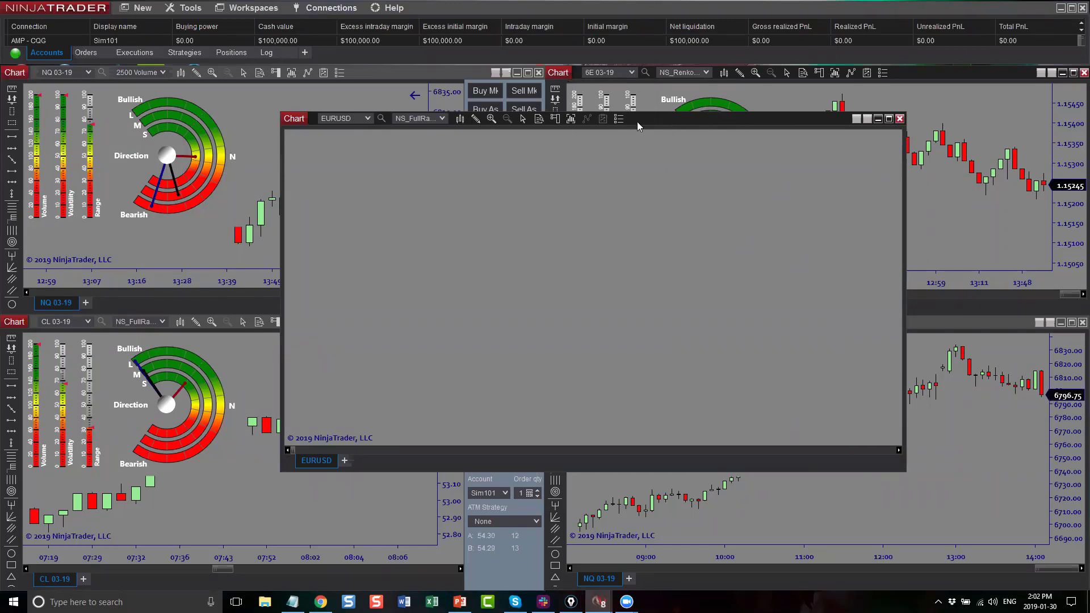
pyautogui.moveTo(637, 120); pyautogui.dragTo(622, 121)
# - Review the data series settings of the empty EURUSD chart and close them
pyautogui.rightClick(616, 182)
pyautogui.click(653, 237)
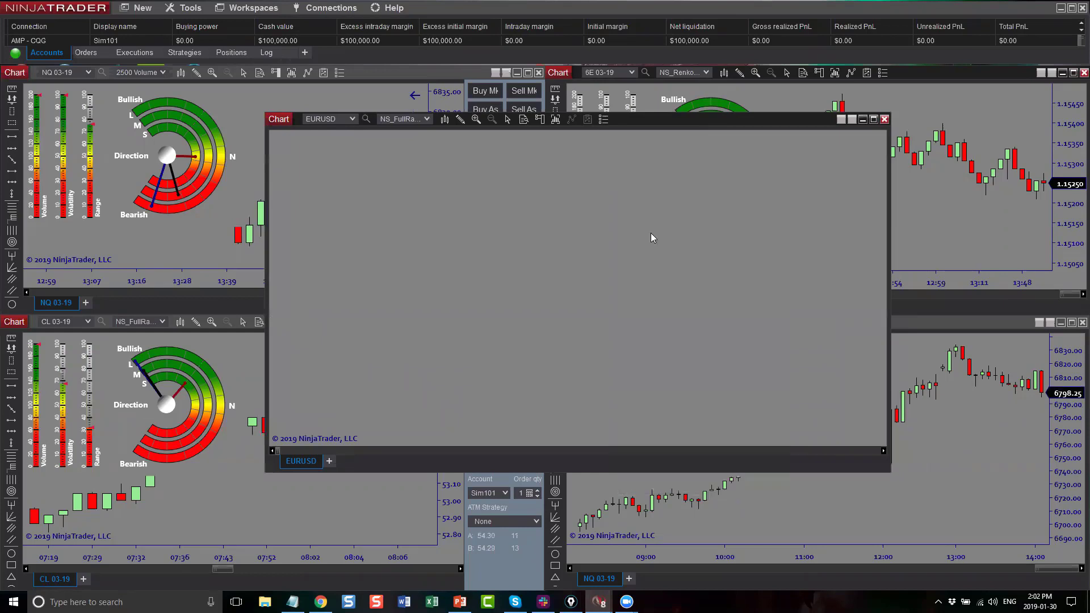
pyautogui.click(737, 214)
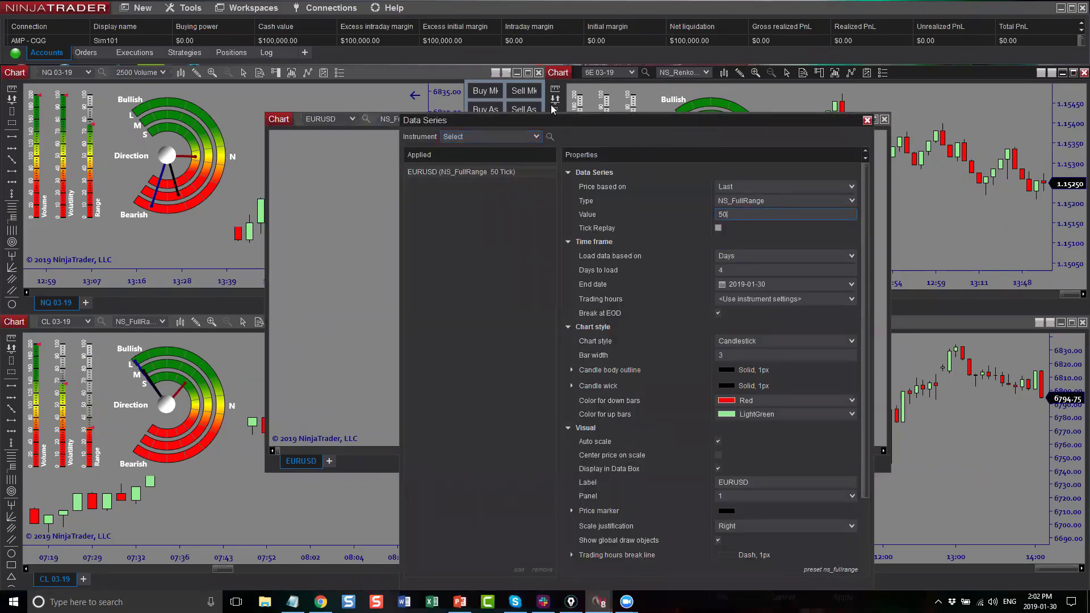
pyautogui.moveTo(831, 123); pyautogui.dragTo(814, 89)
pyautogui.click(850, 87)
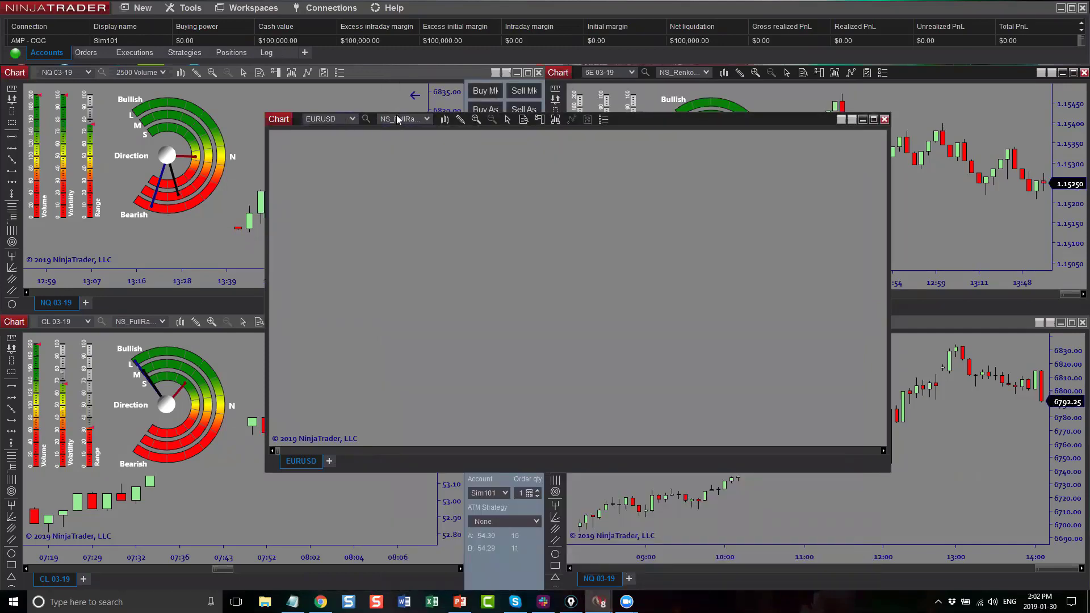
pyautogui.rightClick(402, 159)
pyautogui.click(561, 345)
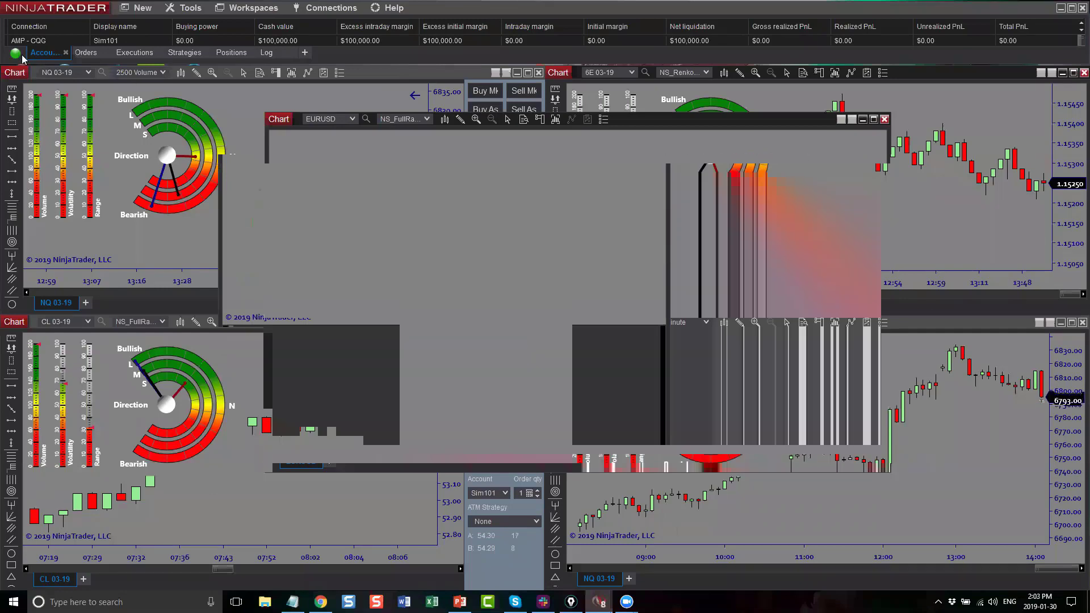
# - Disconnect the AMP - CQG feed, and disconnect and reconnect the Kinetic support feed
pyautogui.click(324, 8)
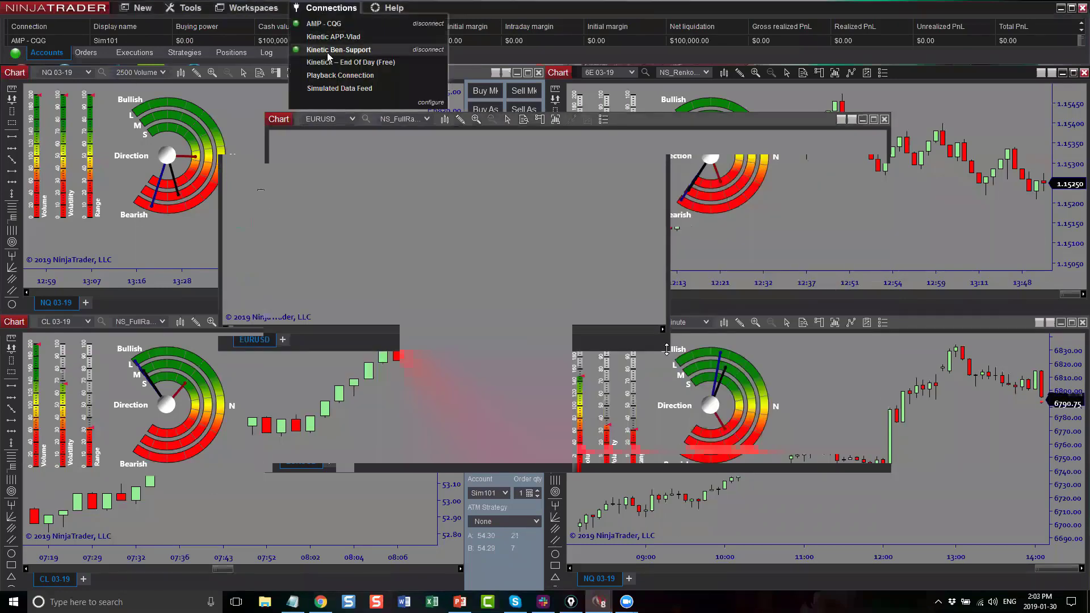
pyautogui.click(414, 24)
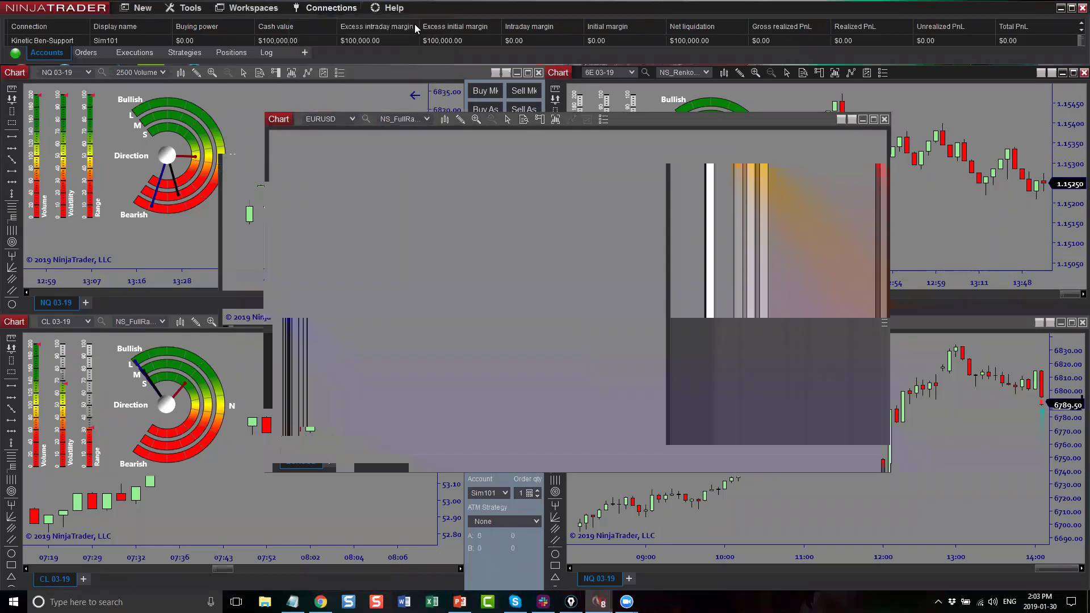
pyautogui.click(315, 8)
pyautogui.click(428, 49)
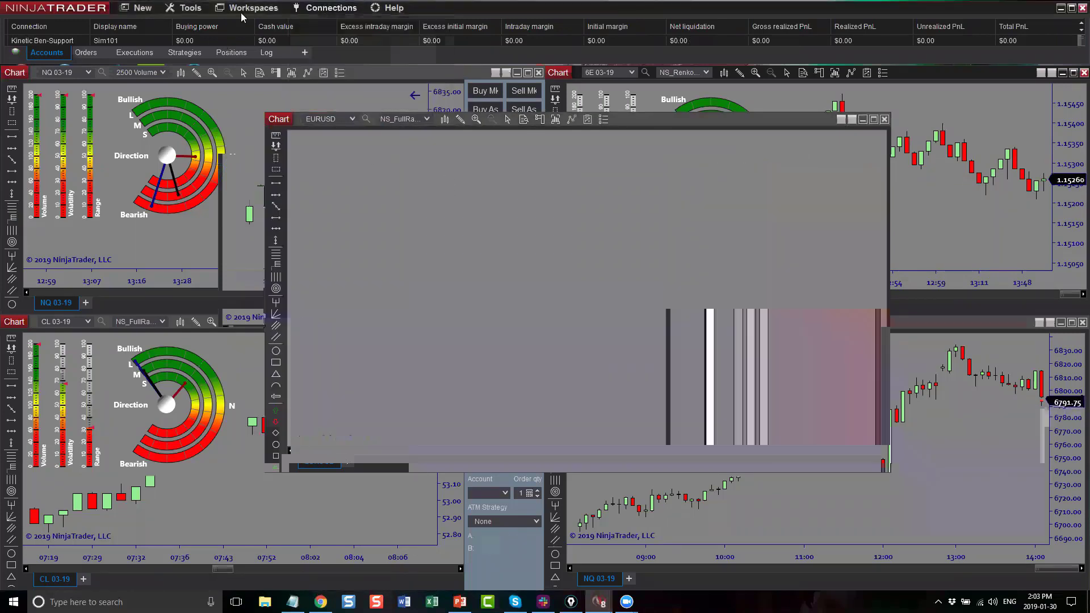
pyautogui.click(314, 8)
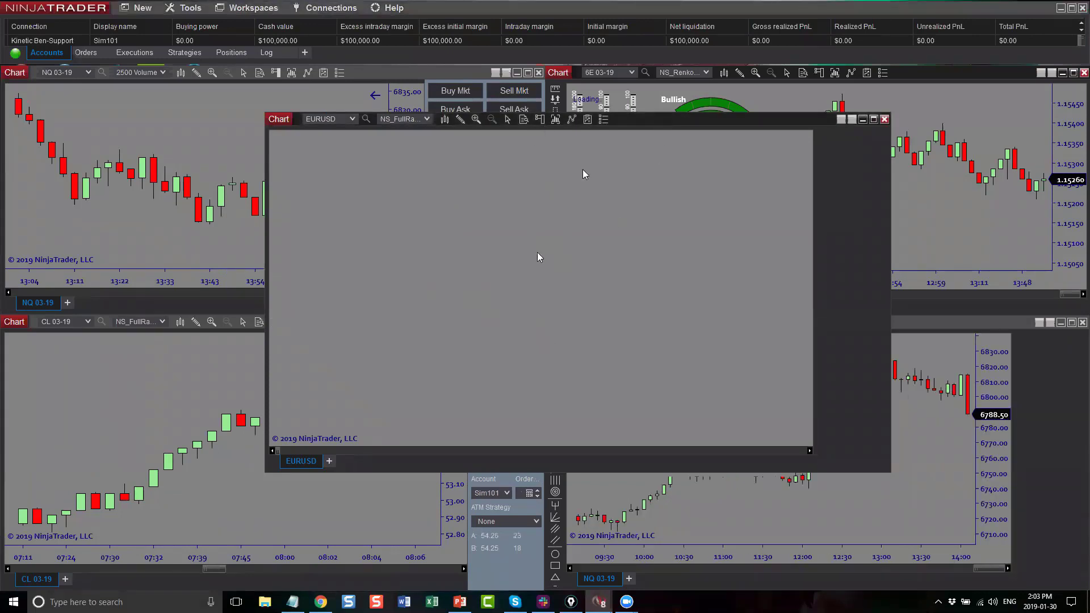
# - Close the empty EURUSD chart and disconnect the Kinetic support feed
pyautogui.click(884, 121)
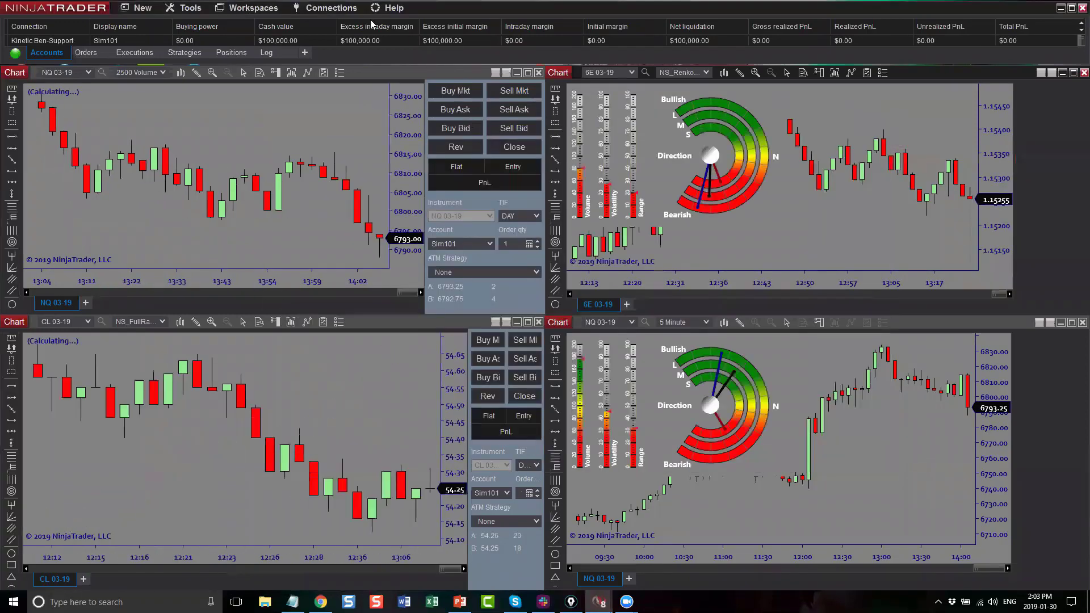
pyautogui.click(331, 8)
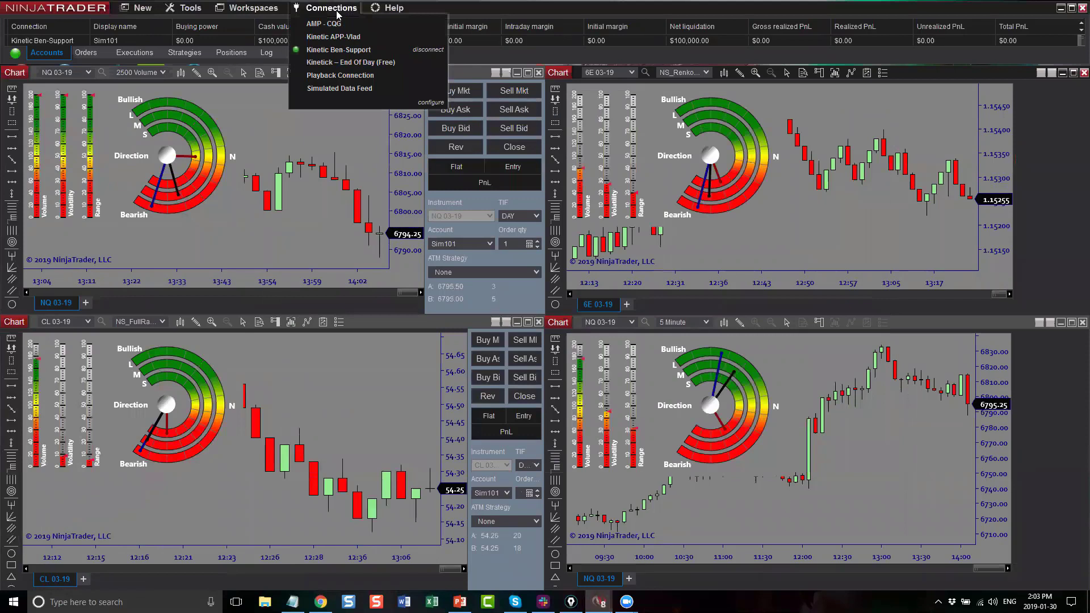
pyautogui.click(439, 55)
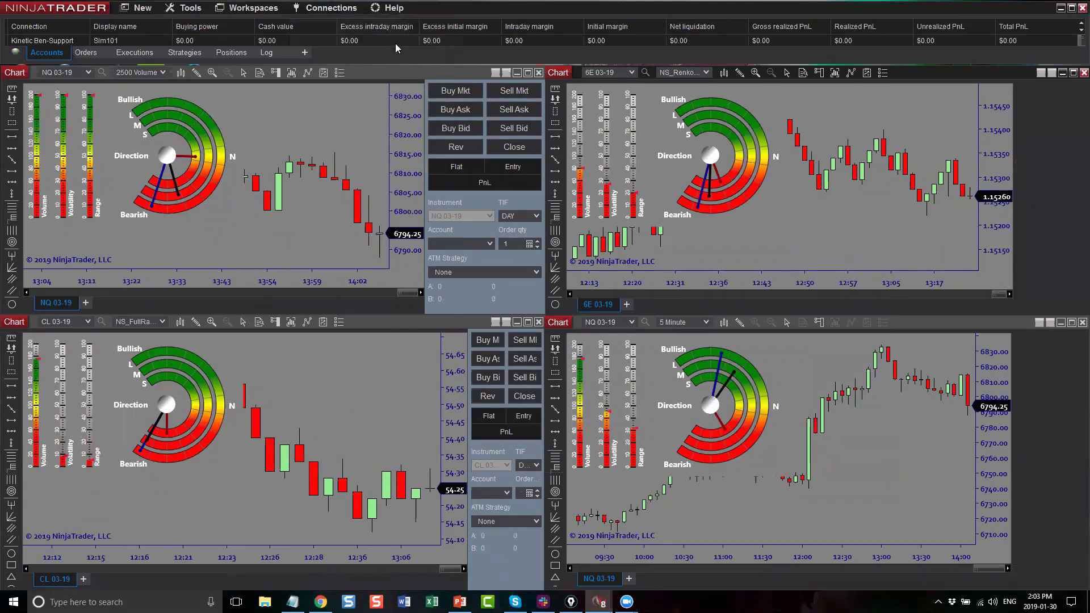
# - Connect the AMP - CQG feed and show Chart Trader on the 6E 03-19 Renko and NQ 03-19 5-minute charts
pyautogui.click(331, 8)
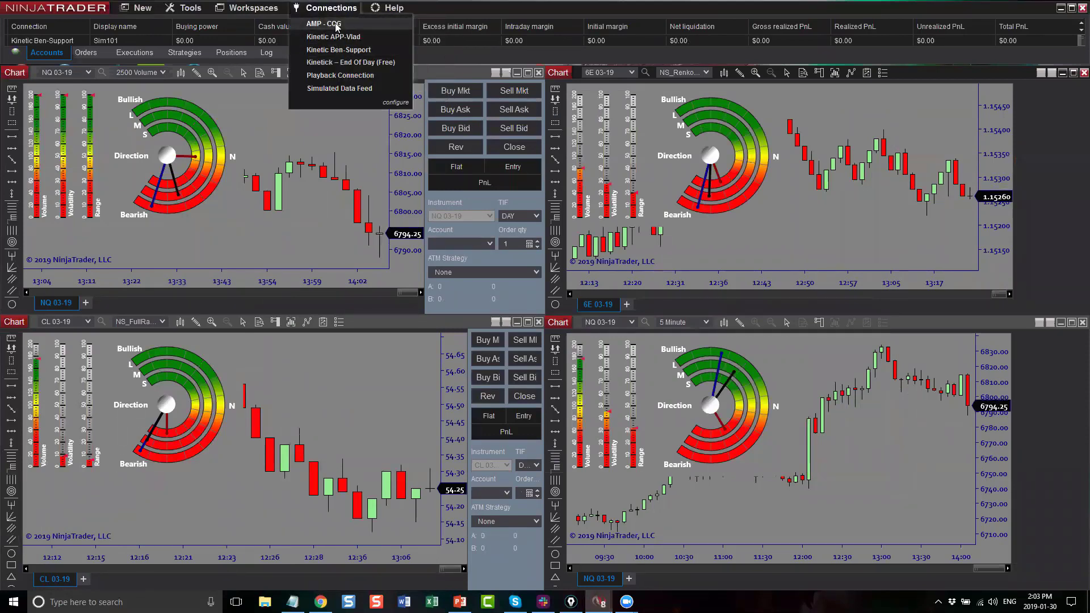
pyautogui.click(339, 24)
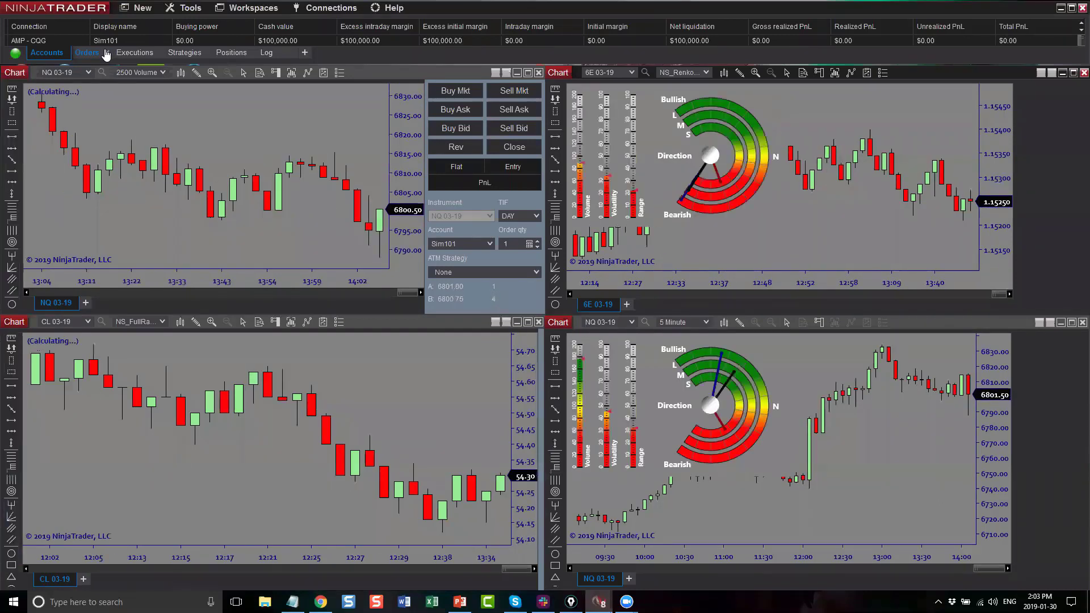
pyautogui.click(819, 72)
pyautogui.click(851, 101)
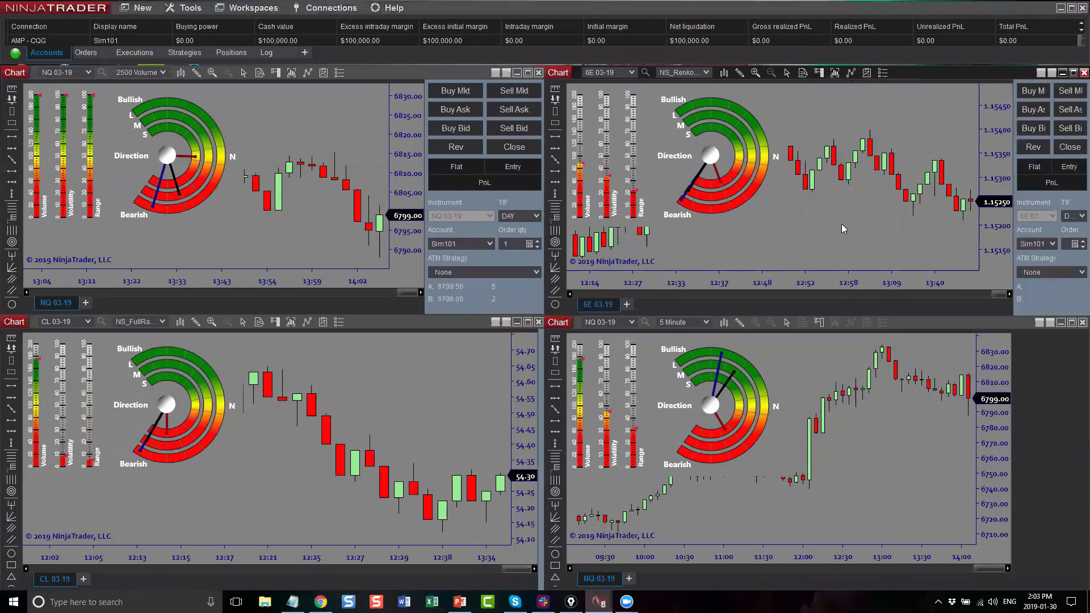
pyautogui.click(819, 327)
pyautogui.click(851, 352)
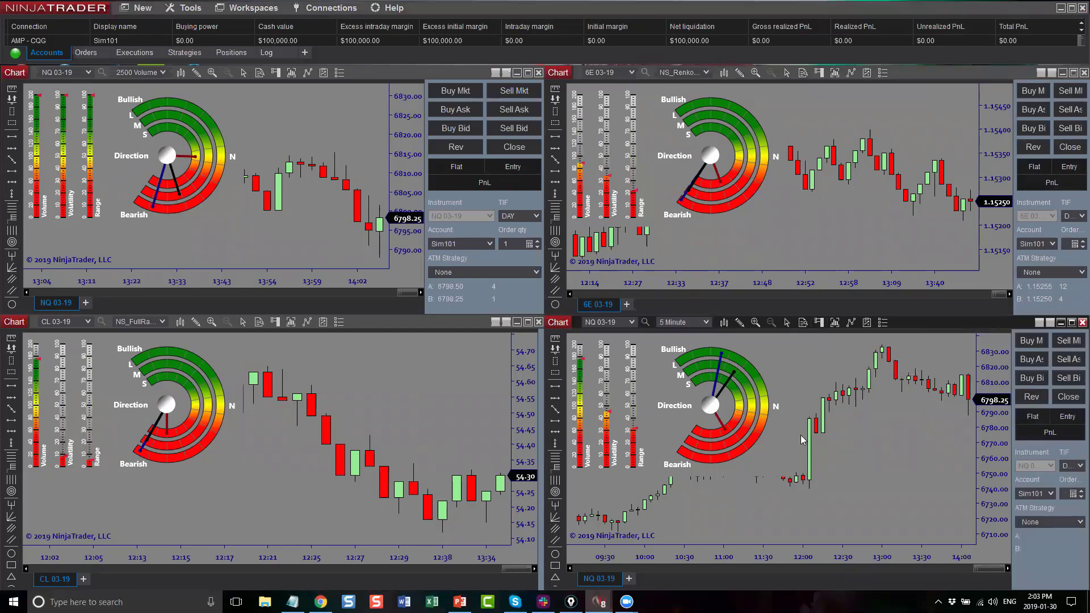
# - View the CL 03-19 chart maximized and restore it to its place in the workspace
pyautogui.click(275, 322)
pyautogui.press('Escape')
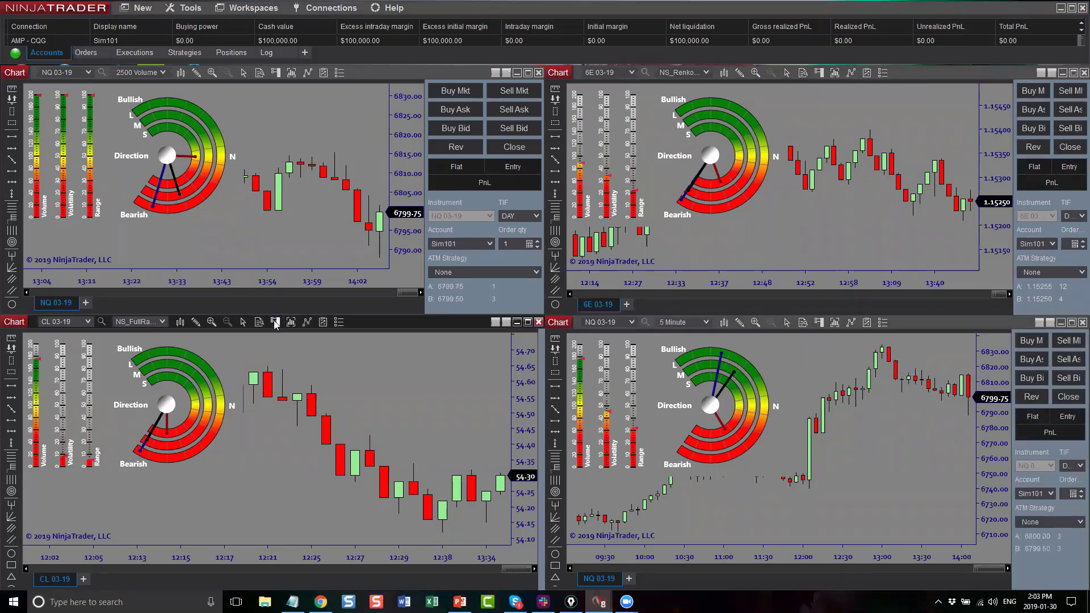
pyautogui.click(276, 322)
pyautogui.click(363, 365)
pyautogui.doubleClick(399, 327)
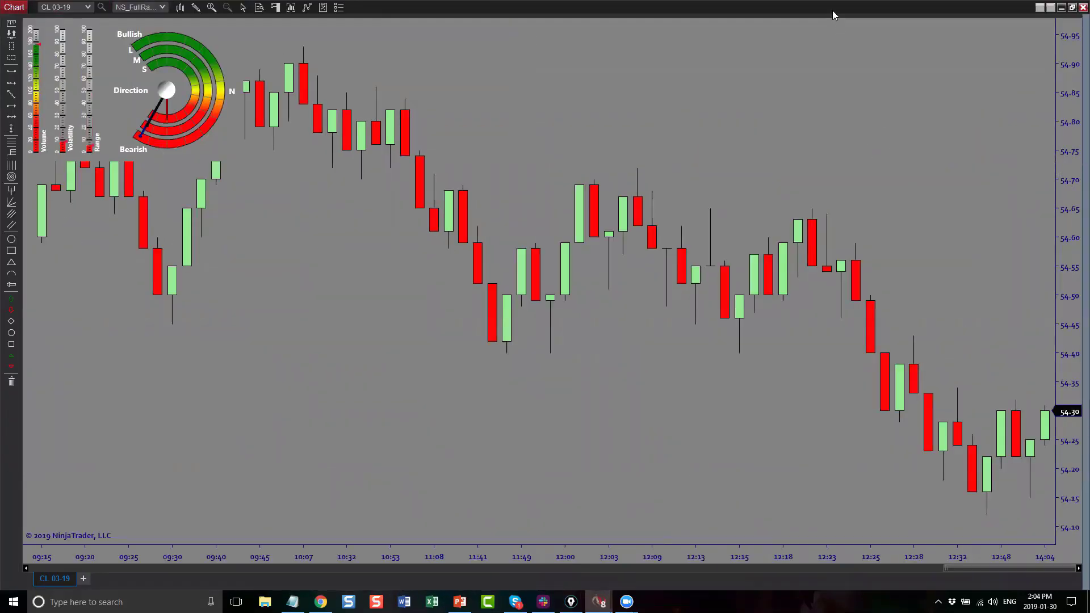
pyautogui.doubleClick(833, 11)
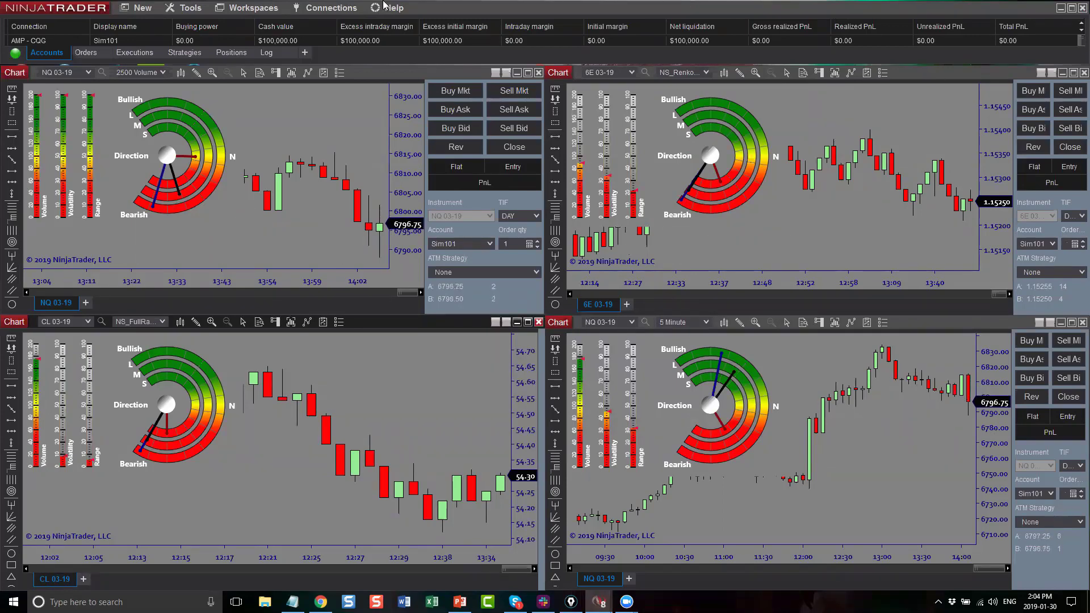
# - Create a new 6E 03-19 chart with 30-minute bars and maximize it
pyautogui.click(140, 10)
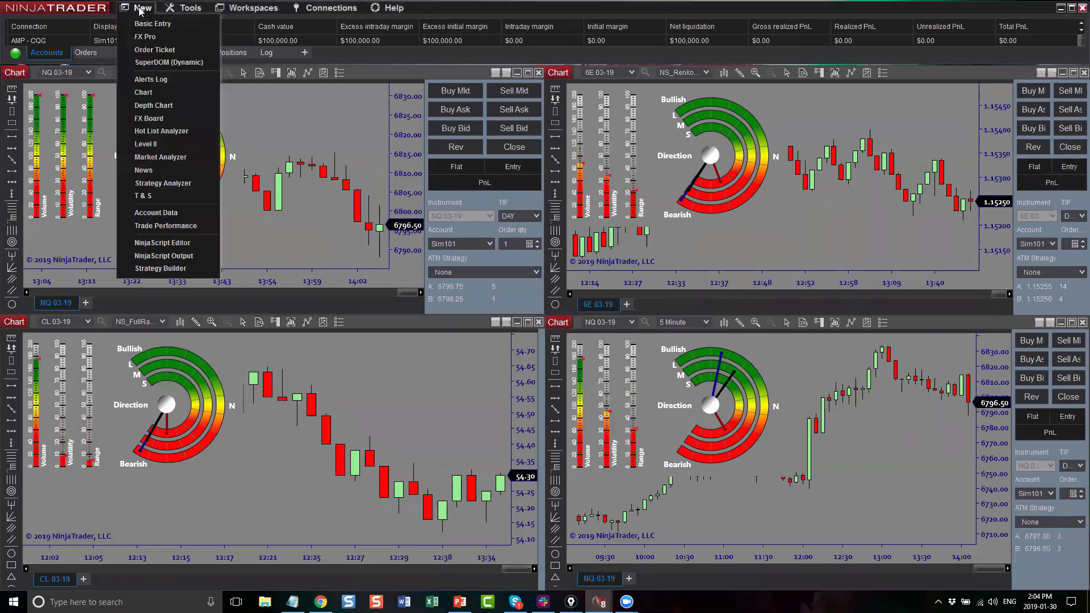
pyautogui.click(166, 91)
pyautogui.click(504, 23)
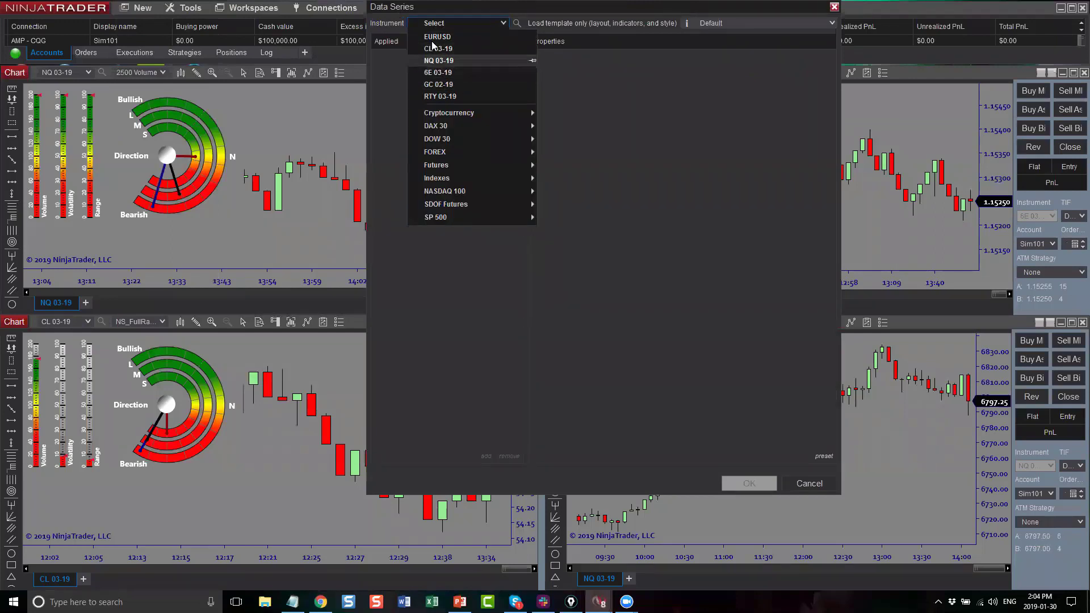
pyautogui.click(446, 74)
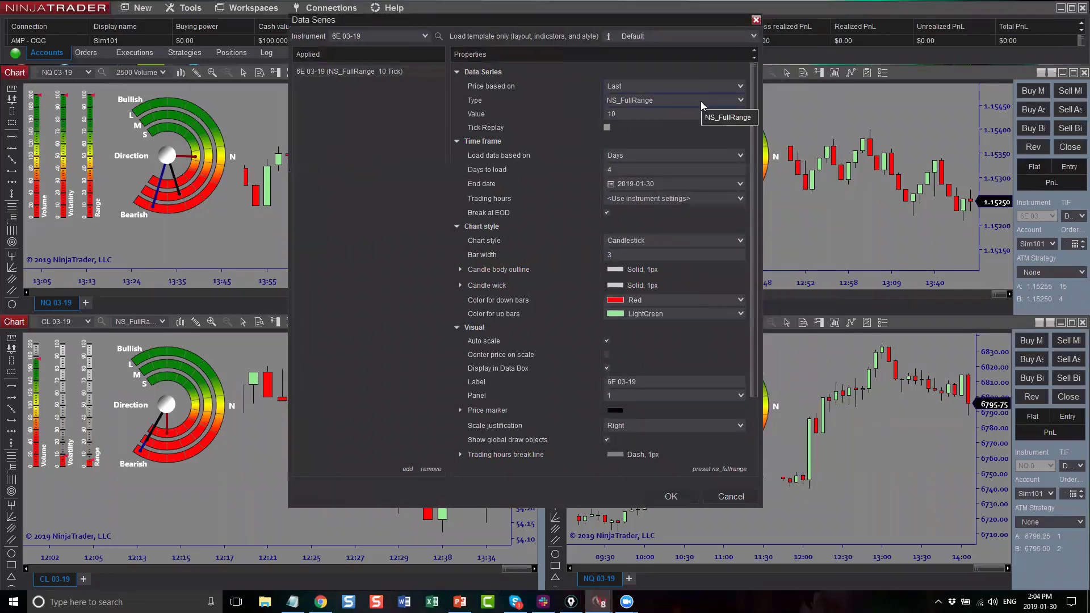
pyautogui.click(700, 101)
pyautogui.click(635, 114)
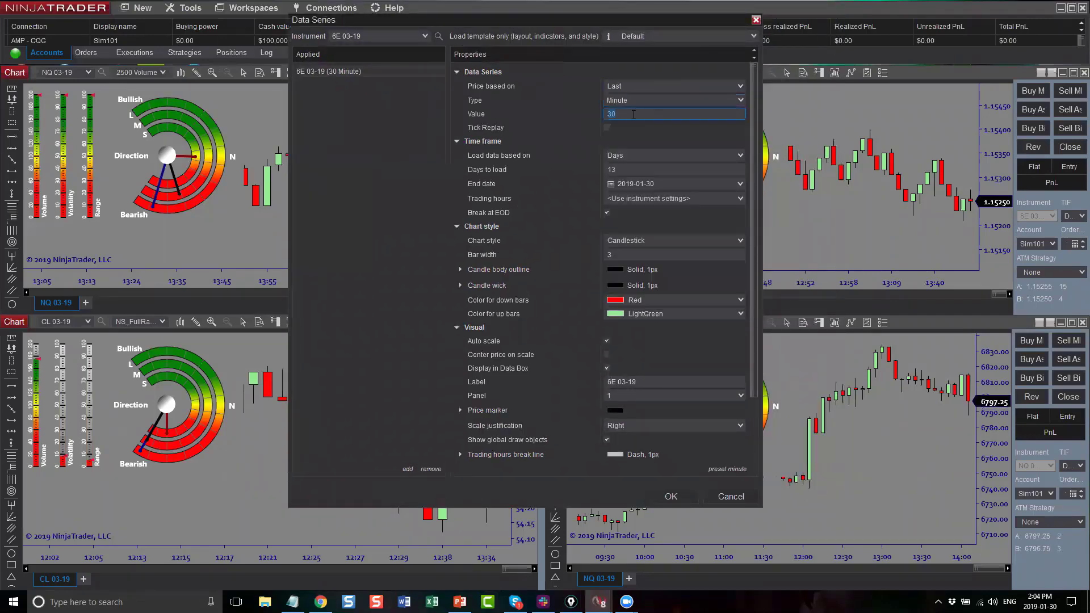
pyautogui.click(672, 497)
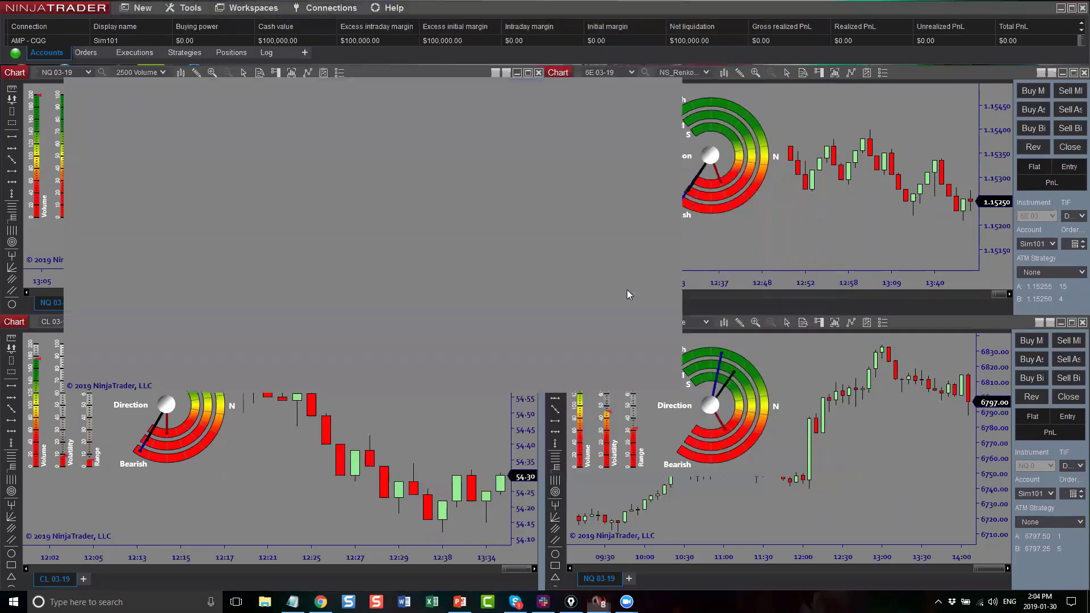
pyautogui.doubleClick(469, 65)
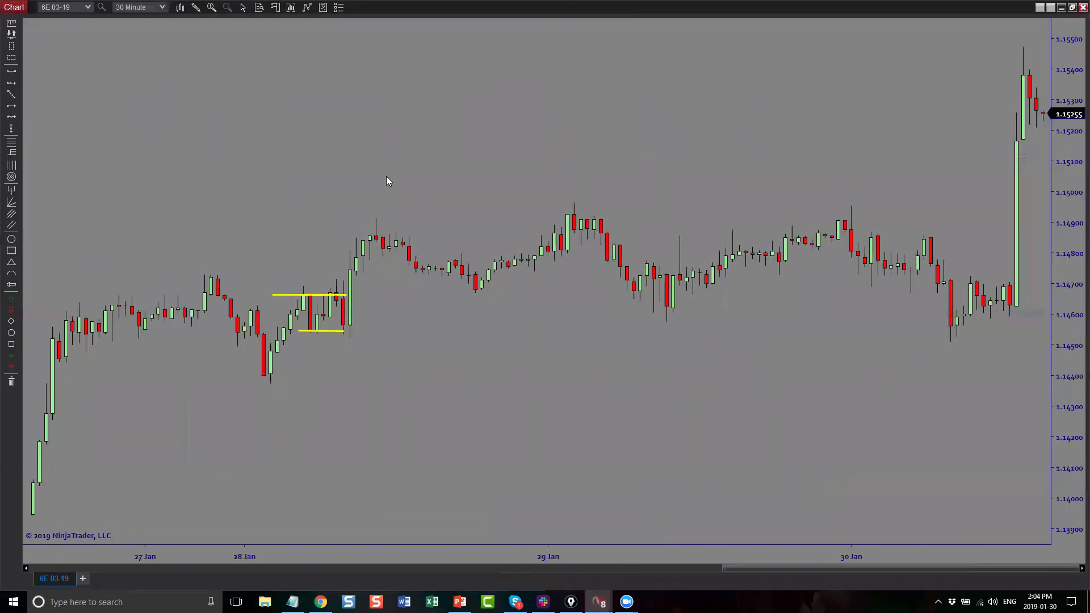
# - Remove all drawings from the 6E chart and add the NS_Lean TPO Distributions and NS_Barometer indicators
pyautogui.click(12, 381)
pyautogui.click(552, 316)
pyautogui.rightClick(420, 129)
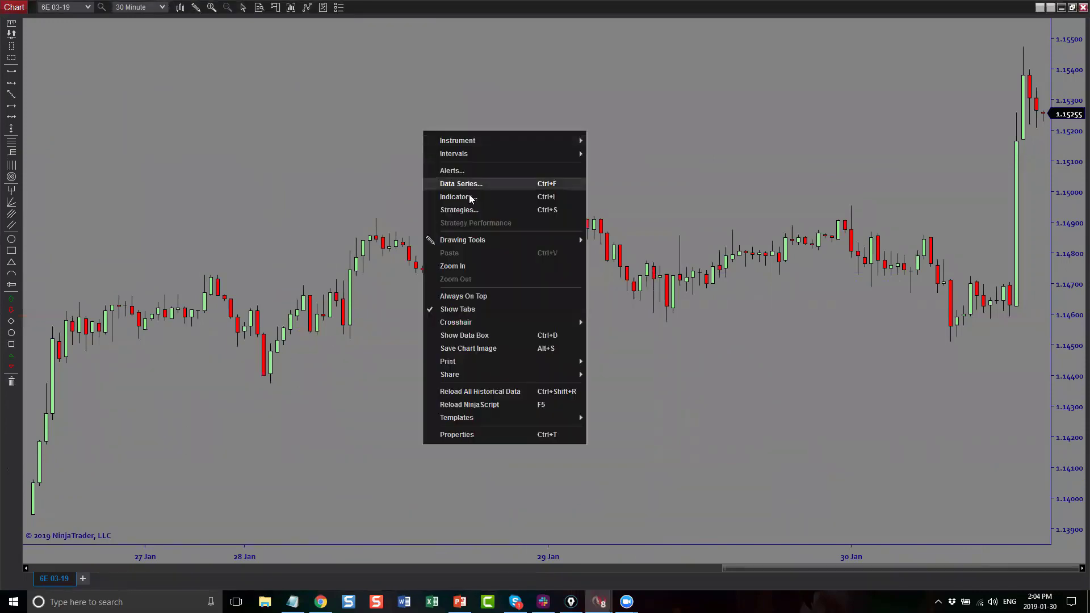
pyautogui.click(458, 226)
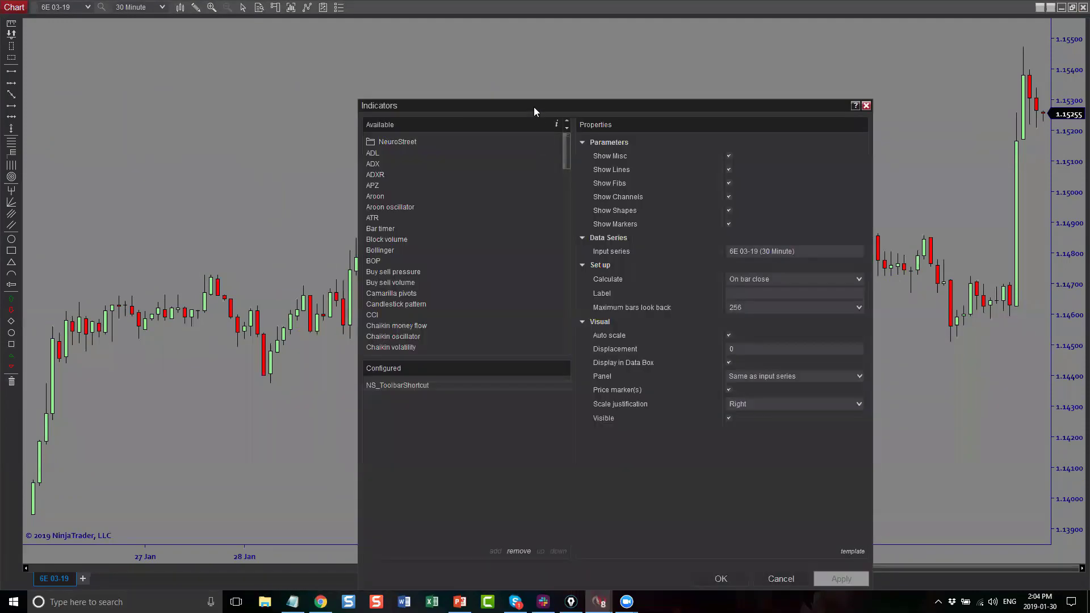
pyautogui.click(369, 77)
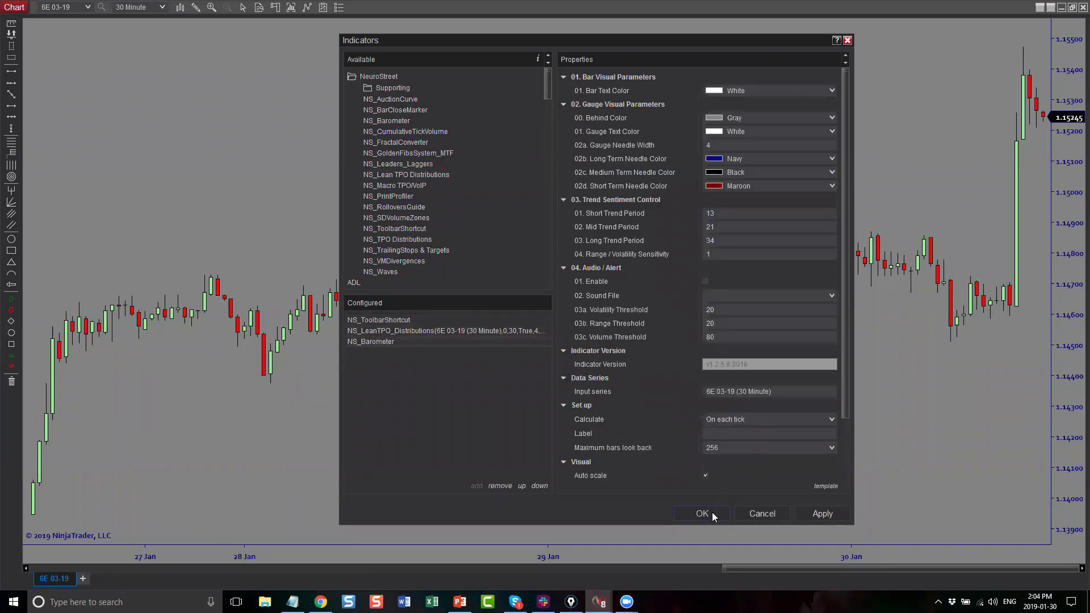
pyautogui.click(710, 513)
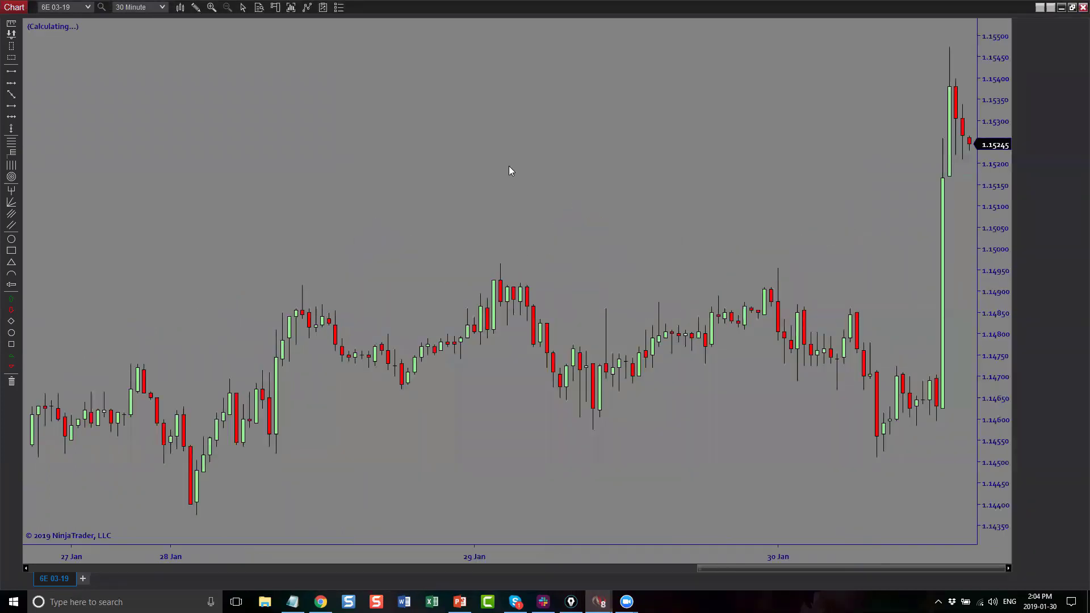
# - Show Chart Trader on the 6E chart and move the TPO profile toolbar clear of the barometer gauge
pyautogui.click(277, 8)
pyautogui.click(299, 36)
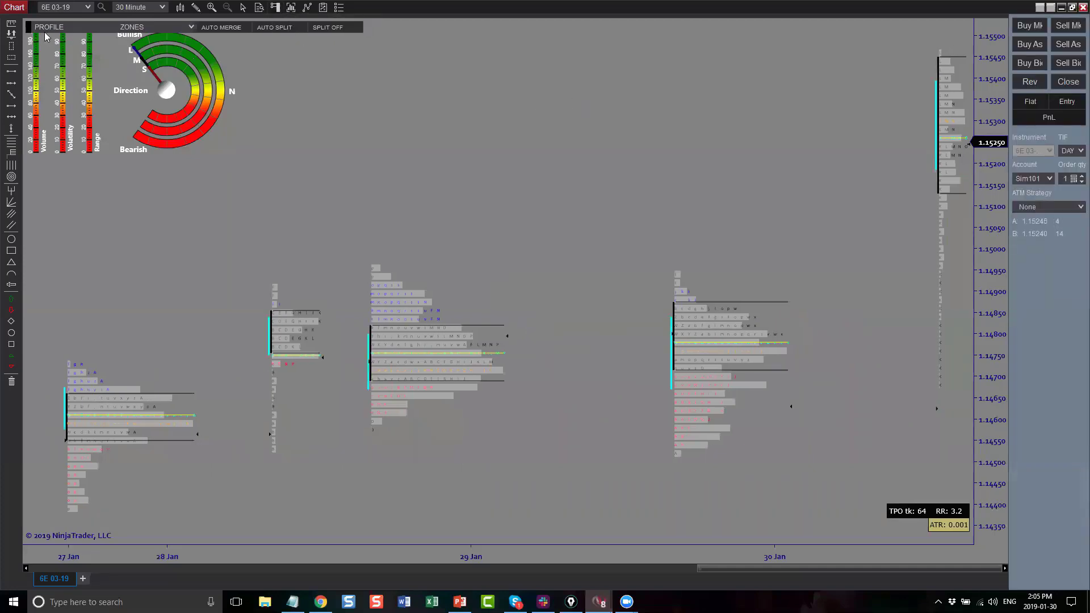
pyautogui.moveTo(27, 26); pyautogui.dragTo(336, 29)
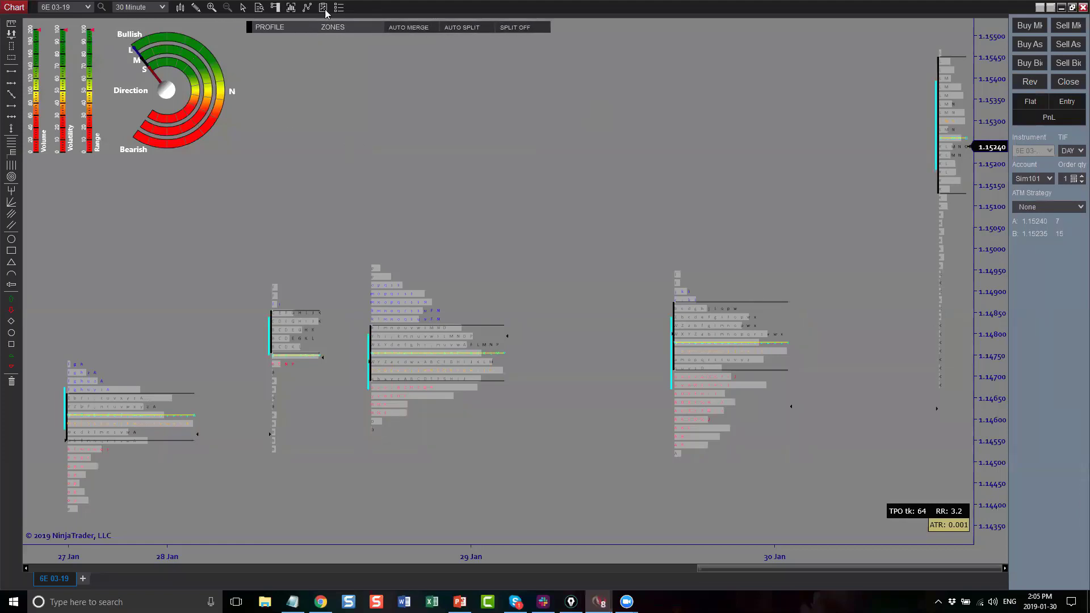
# - Set the TPO display to HYBRID and turn on Fresh Zones and Broken Zones
pyautogui.click(274, 27)
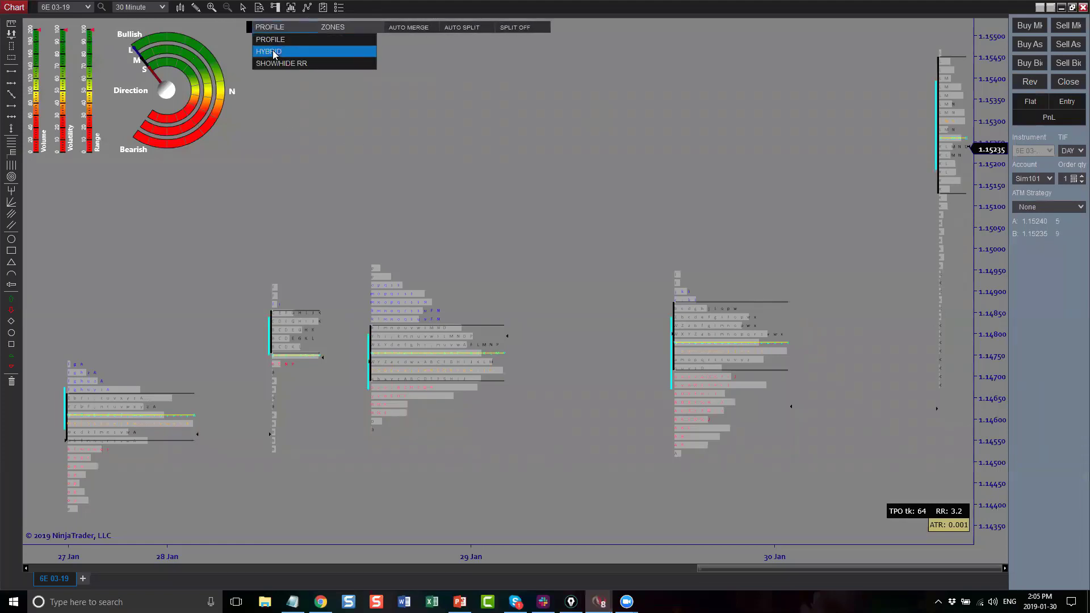
pyautogui.click(272, 50)
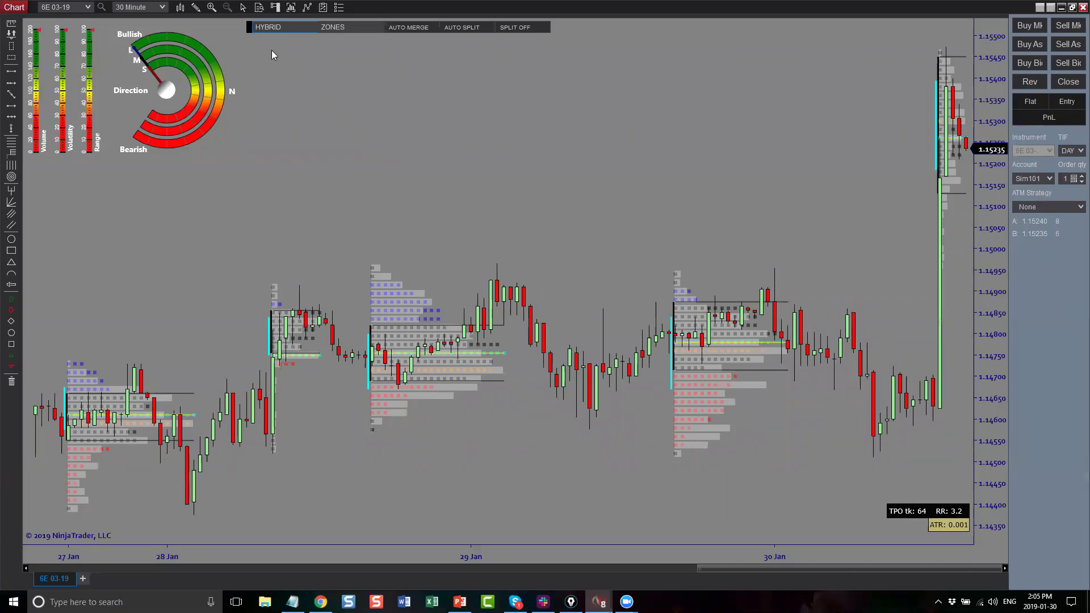
pyautogui.click(325, 27)
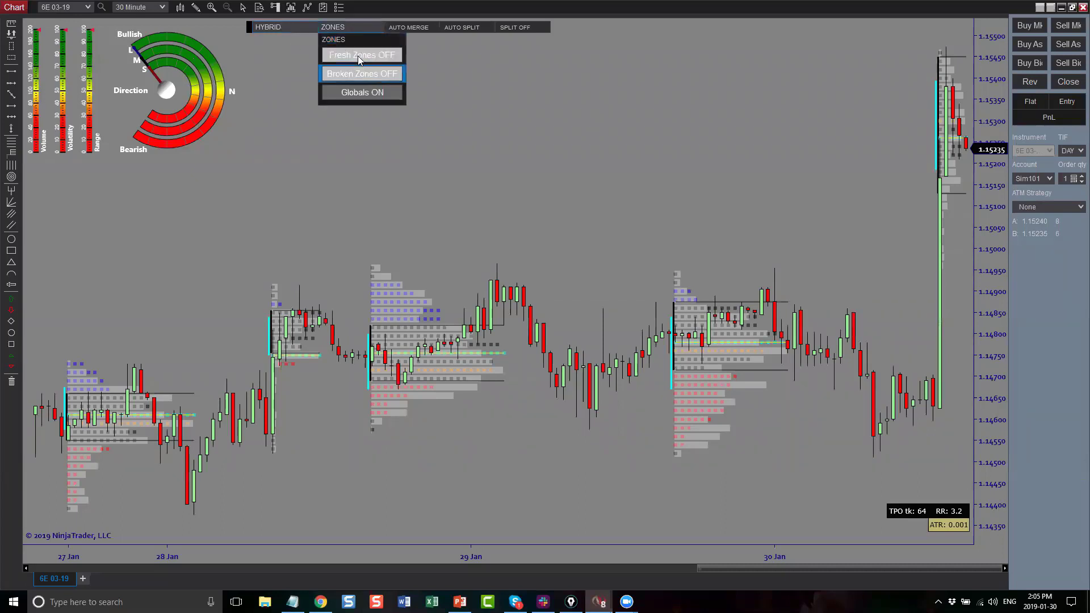
pyautogui.click(359, 56)
pyautogui.click(361, 74)
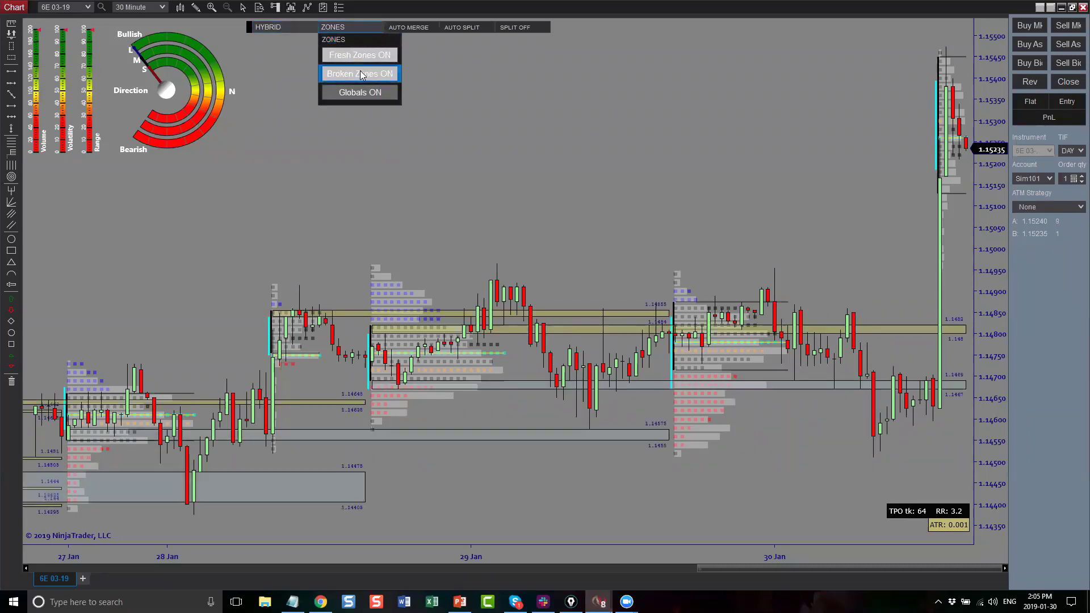
pyautogui.click(565, 513)
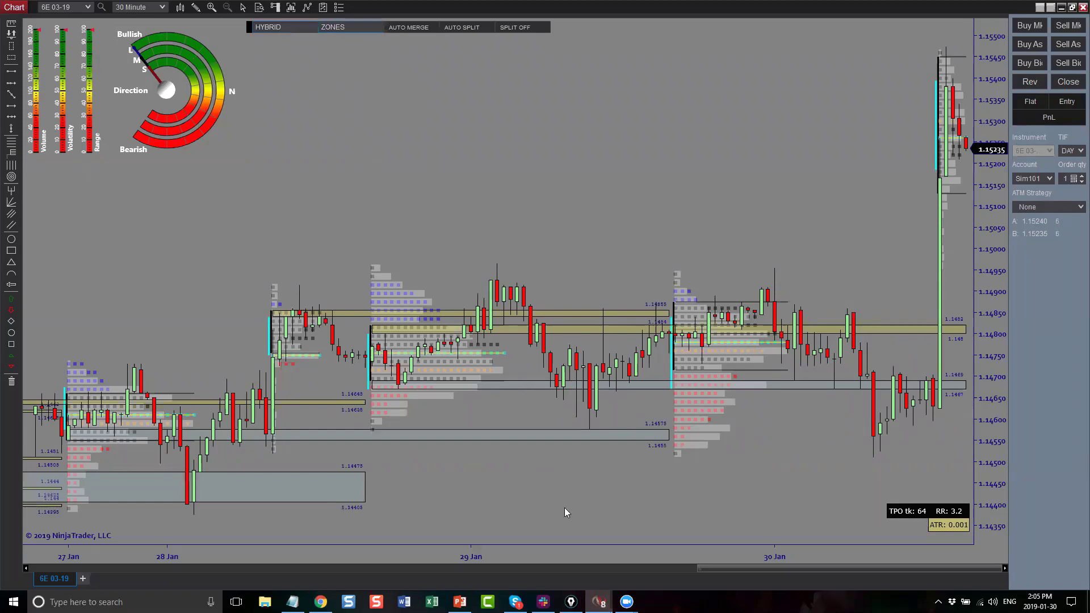
# - Highlight the 1.14405 to 1.14475 zone in blue and draw an ellipse at the 29 Jan low touching the thin zone above it
pyautogui.scroll(5, 774, 496)
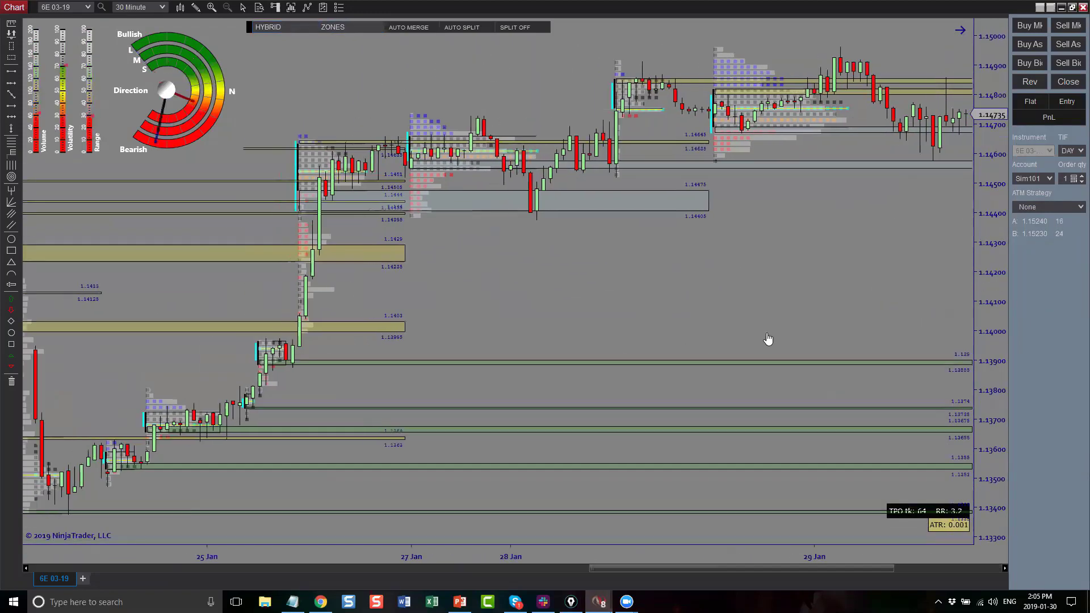
pyautogui.scroll(3, 768, 339)
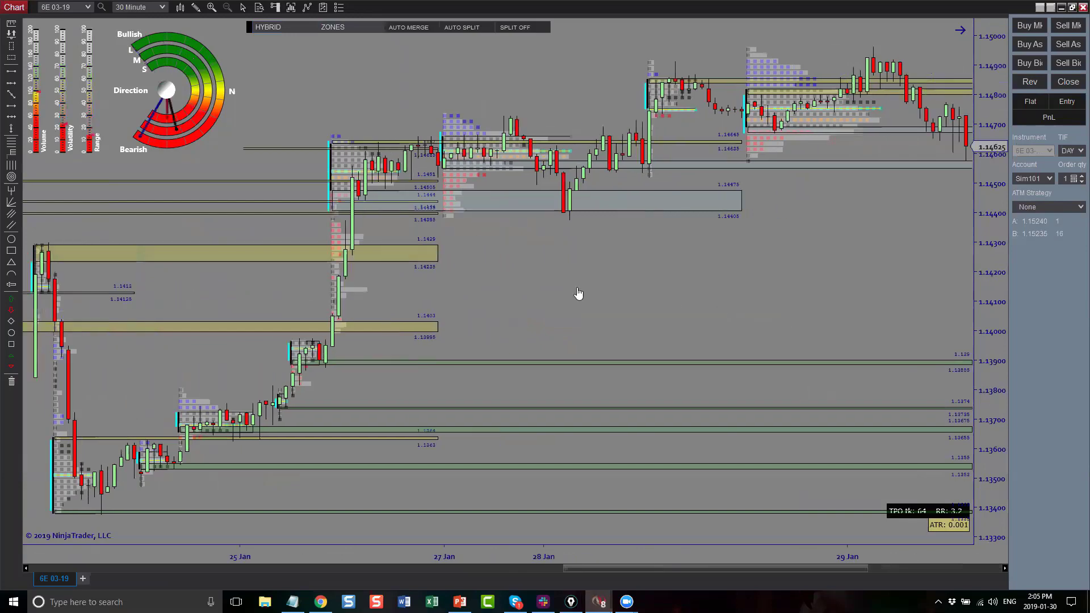
pyautogui.scroll(-8, 434, 274)
pyautogui.click(434, 274)
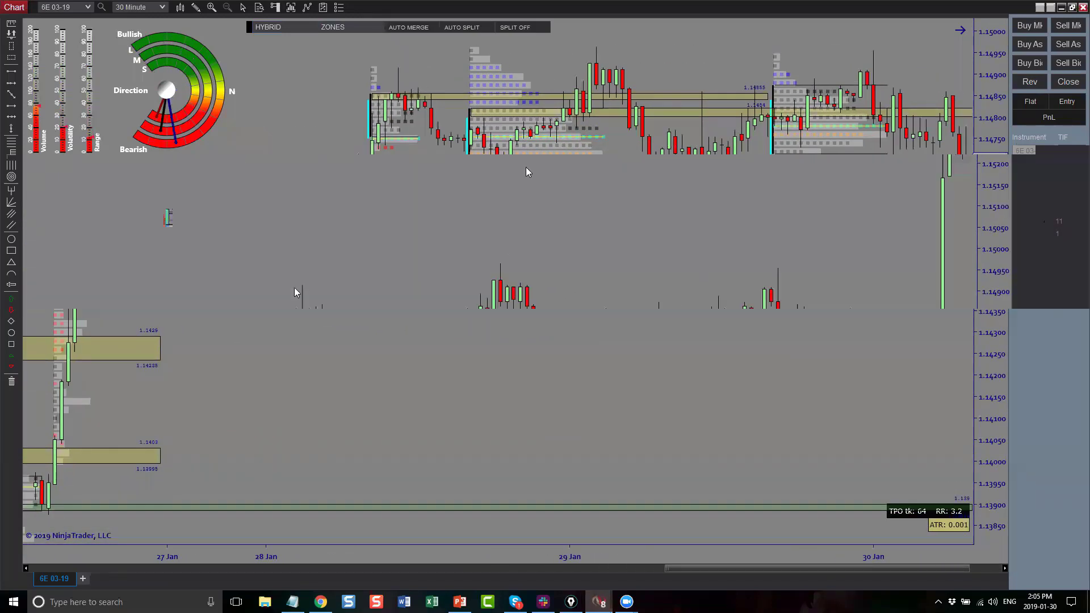
pyautogui.click(11, 241)
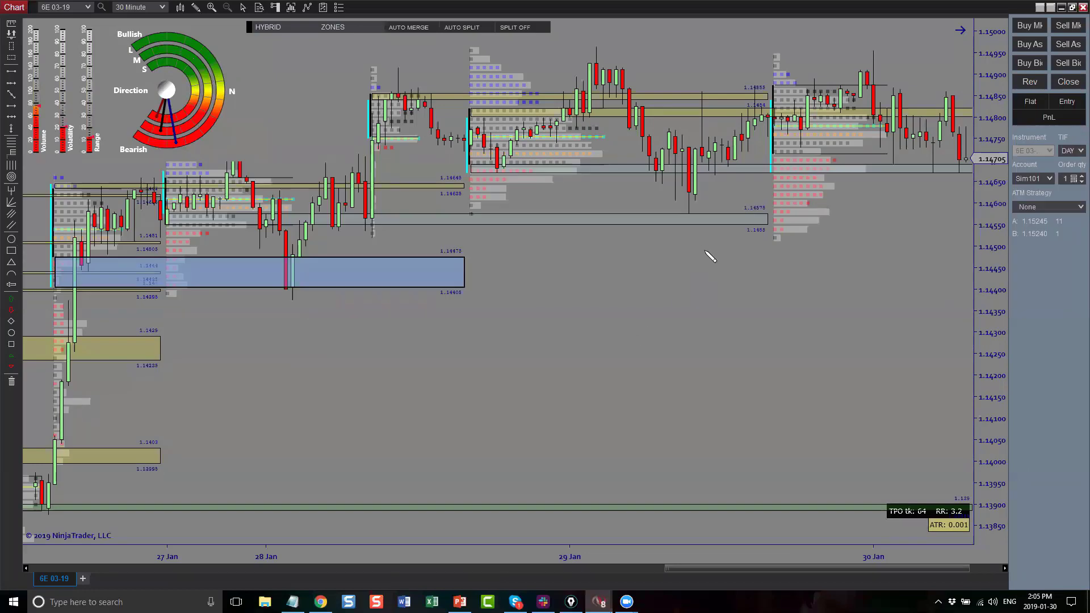
pyautogui.moveTo(702, 250); pyautogui.dragTo(675, 200)
# - Widen the bar spacing around 29 Jan and move the ellipse onto the earlier candles that touch the zone near 1.14680
pyautogui.scroll(10, 759, 342)
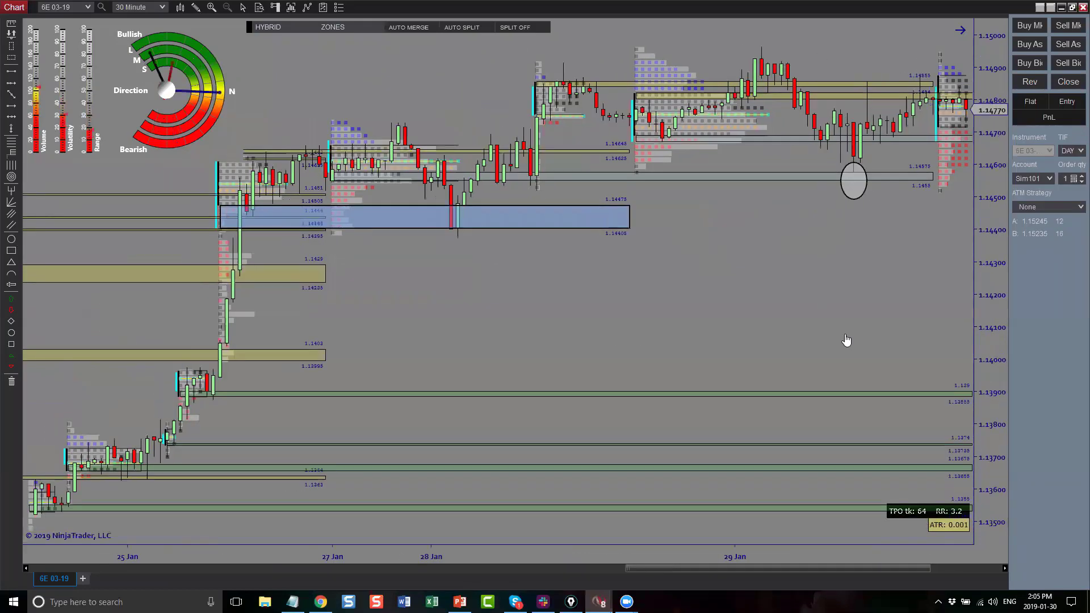
pyautogui.scroll(2, 887, 332)
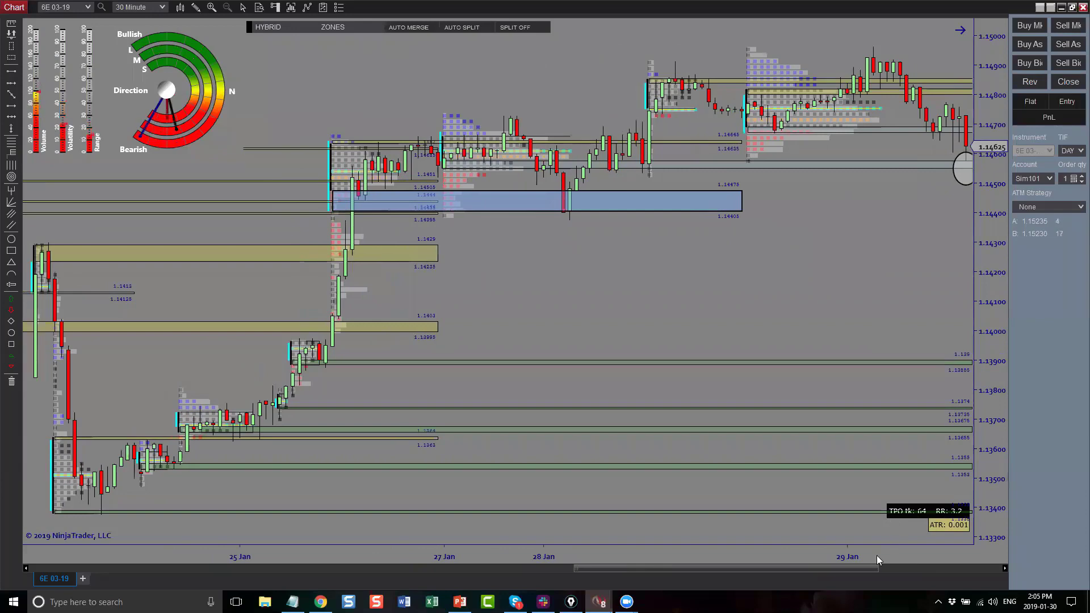
pyautogui.moveTo(876, 555); pyautogui.dragTo(668, 499)
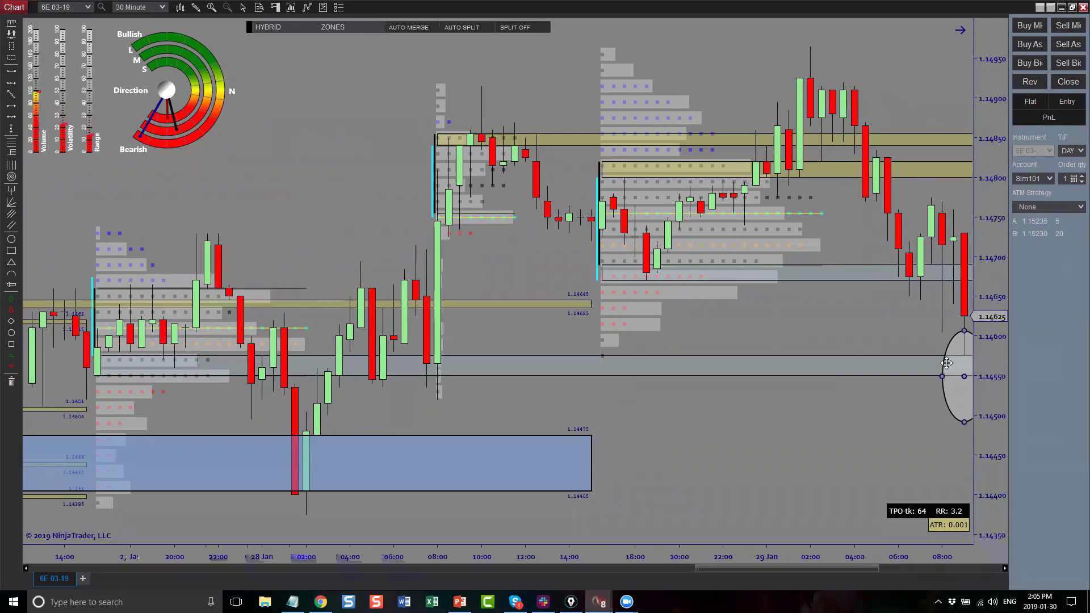
pyautogui.moveTo(962, 376); pyautogui.dragTo(913, 281)
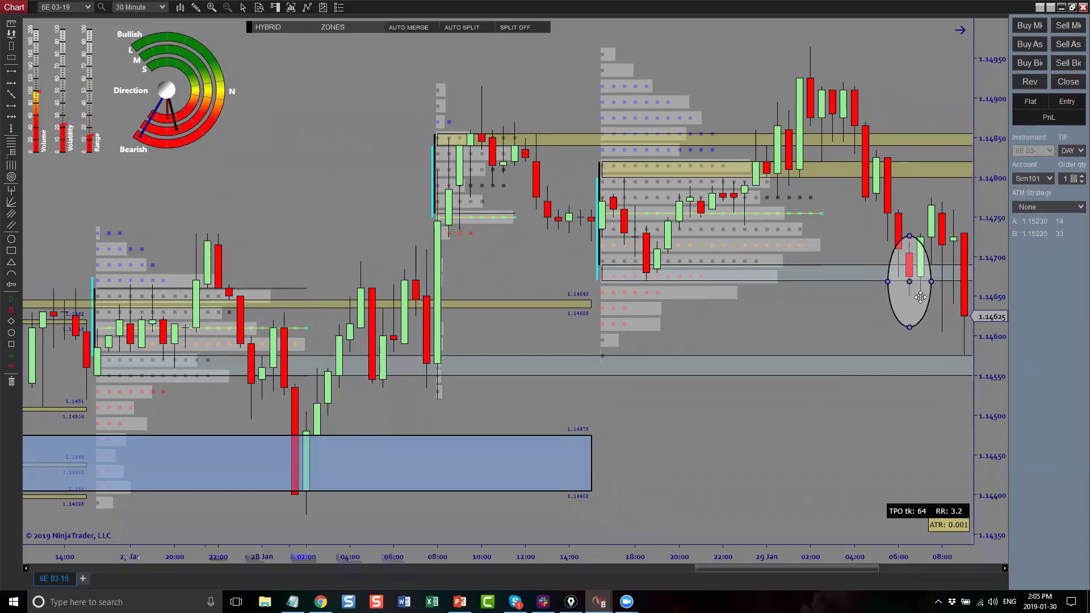
# - Sketch a freehand circle and arrow at the candle touching the zone near 1.14680, and undo the ink
pyautogui.scroll(3, 838, 317)
pyautogui.scroll(3, 844, 317)
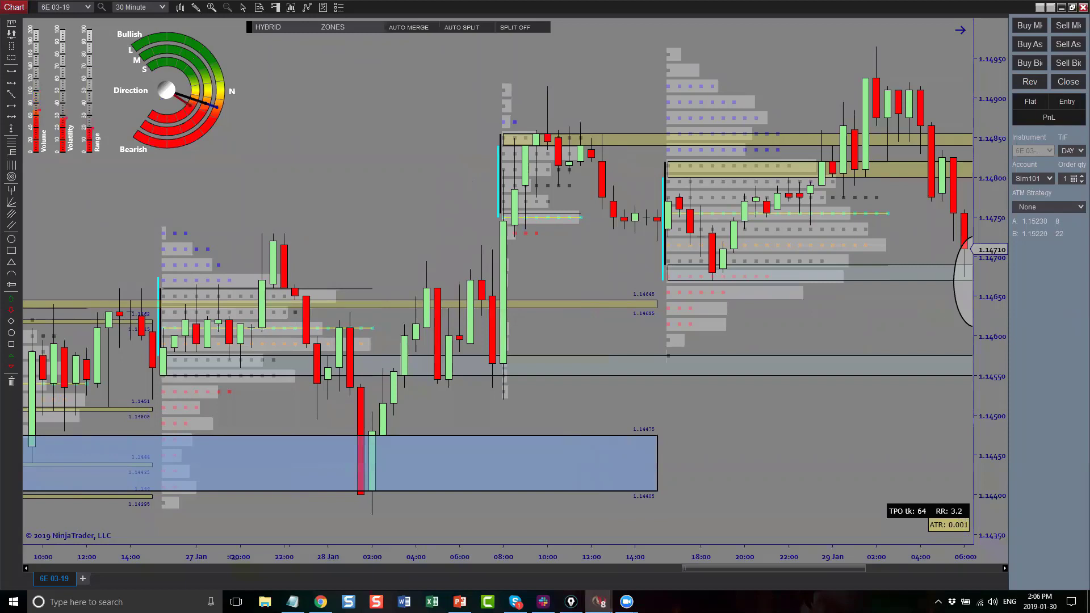
pyautogui.moveTo(921, 331)
pyautogui.mouseDown()
pyautogui.moveTo(949, 277)
pyautogui.moveTo(960, 299)
pyautogui.moveTo(968, 265)
pyautogui.moveTo(947, 281)
pyautogui.moveTo(964, 293)
pyautogui.mouseUp()
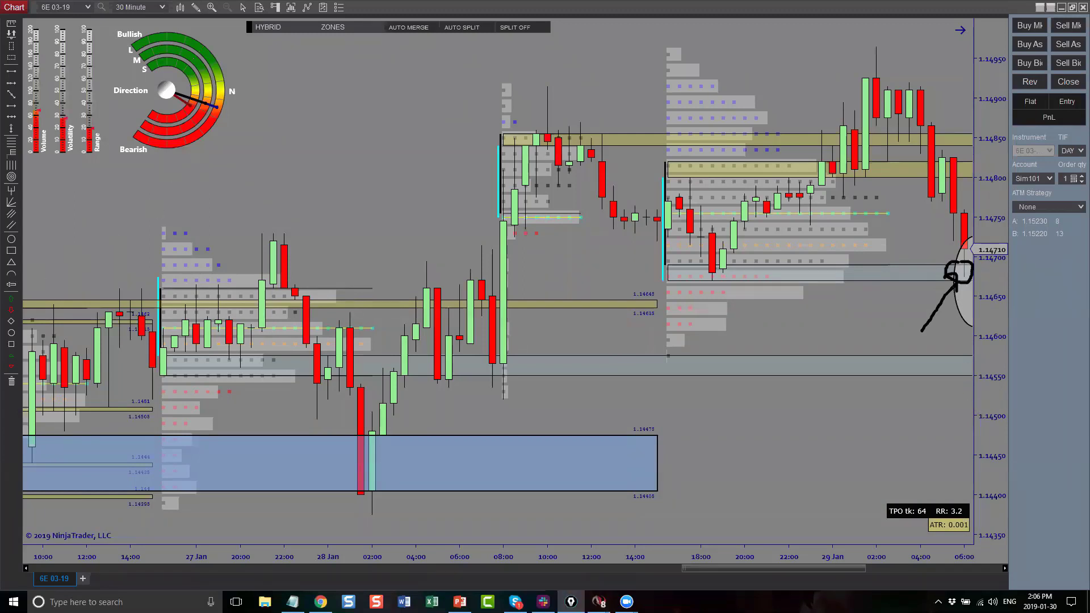
pyautogui.hotkey('ctrl', 'z')
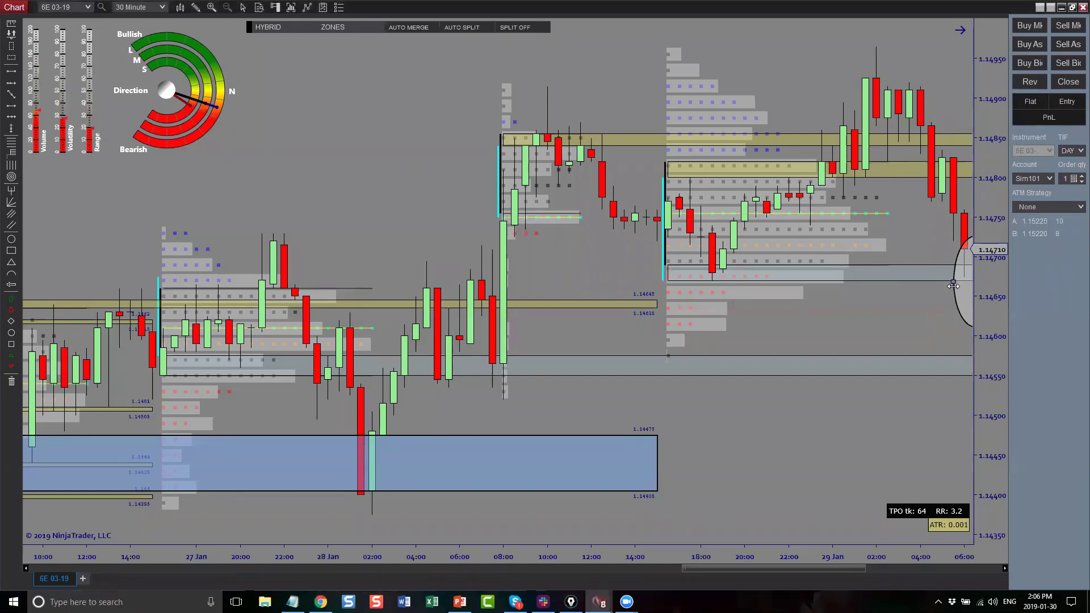
# - Undo the ellipse at the latest candle and open the NS_Barometer settings in the chart's indicators
pyautogui.hotkey('ctrl', 'z')
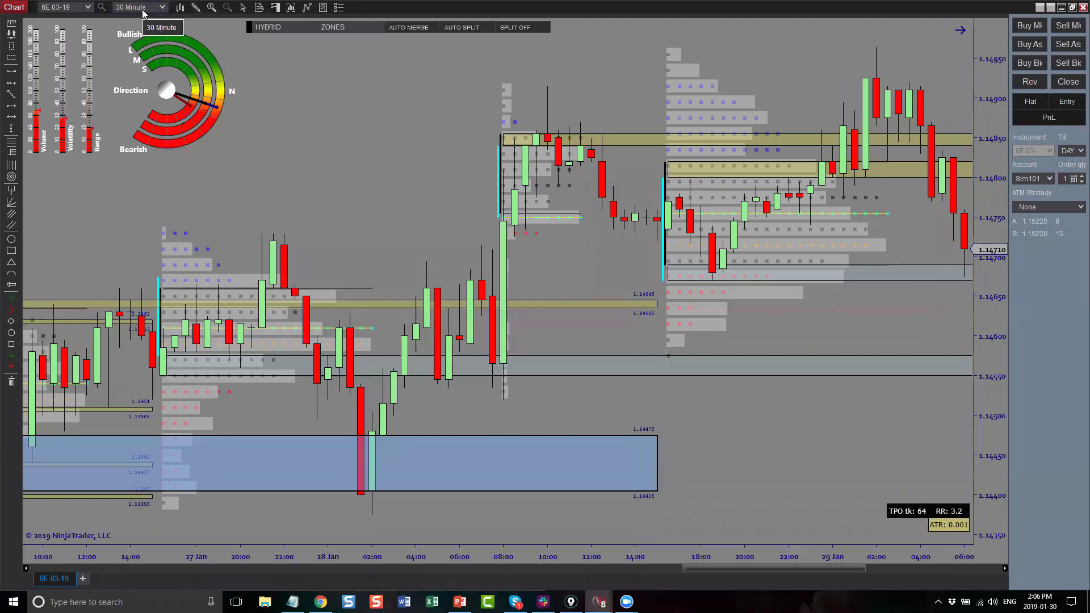
pyautogui.rightClick(348, 77)
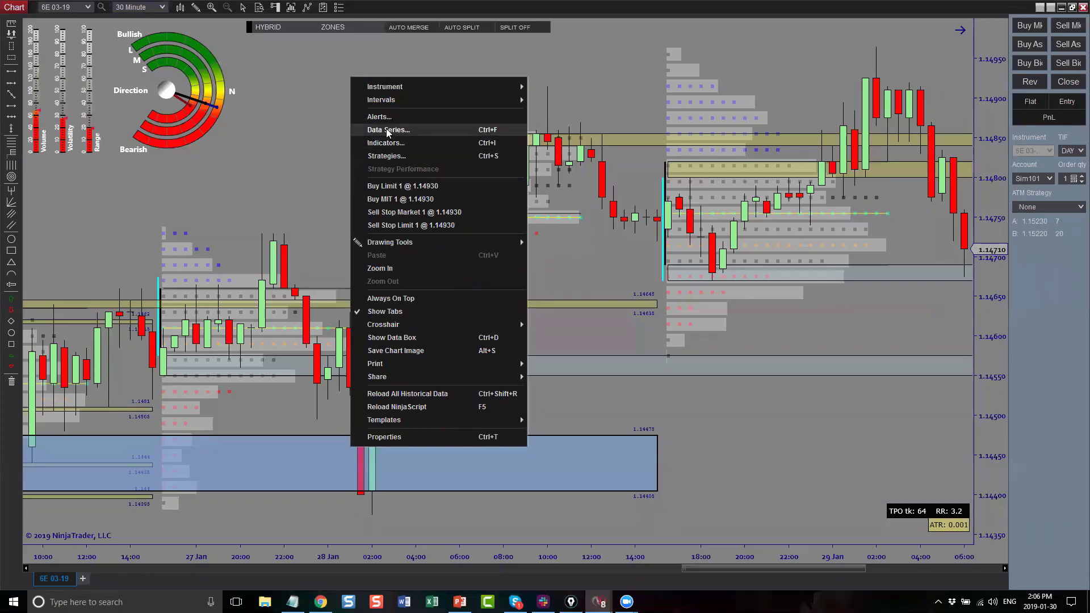
pyautogui.click(385, 144)
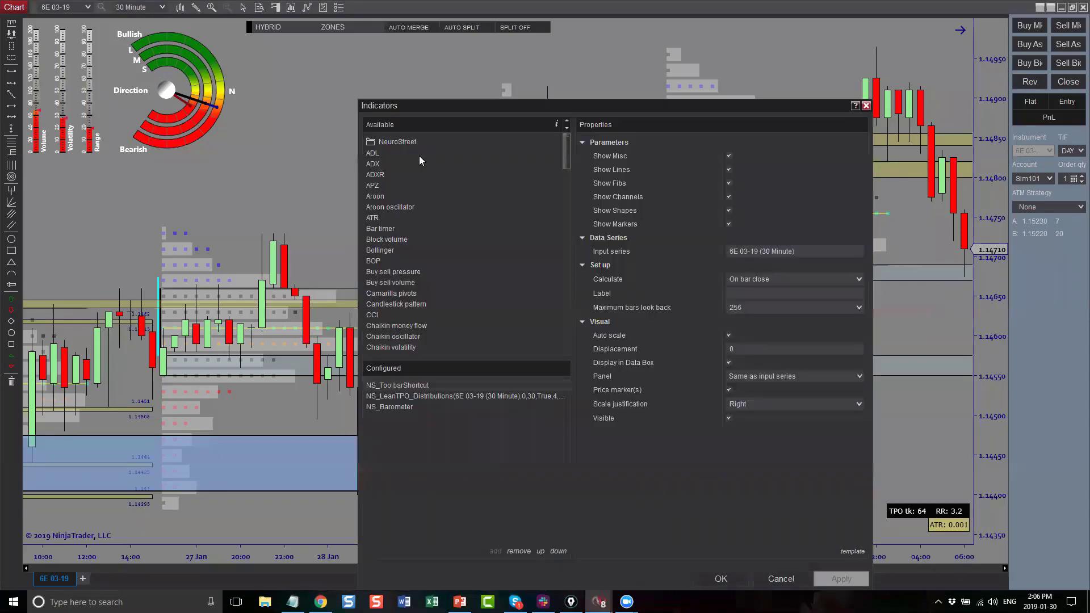
pyautogui.moveTo(442, 108); pyautogui.dragTo(433, 11)
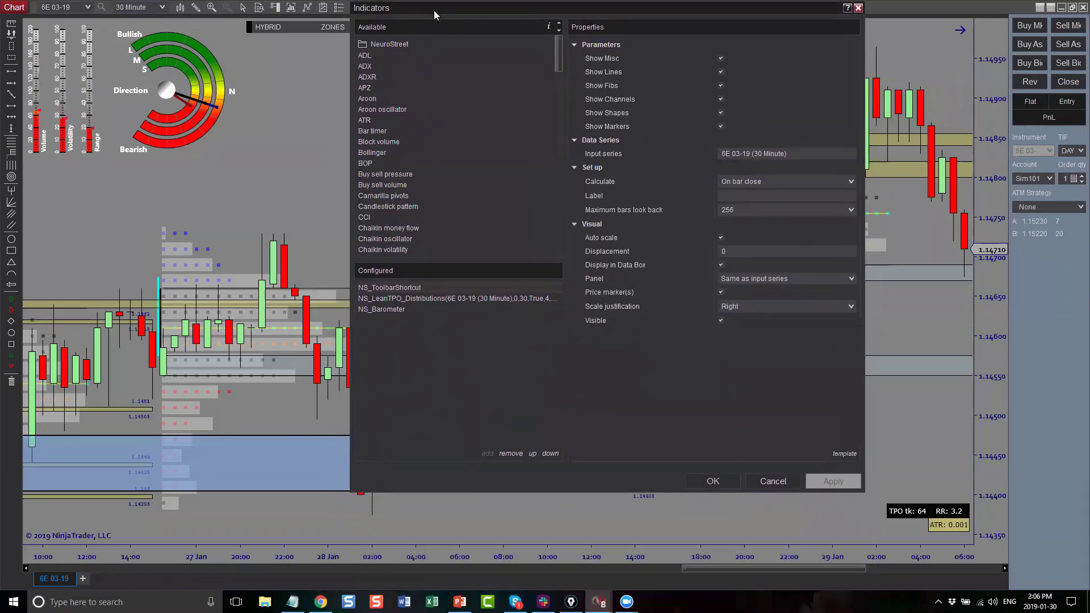
pyautogui.click(379, 310)
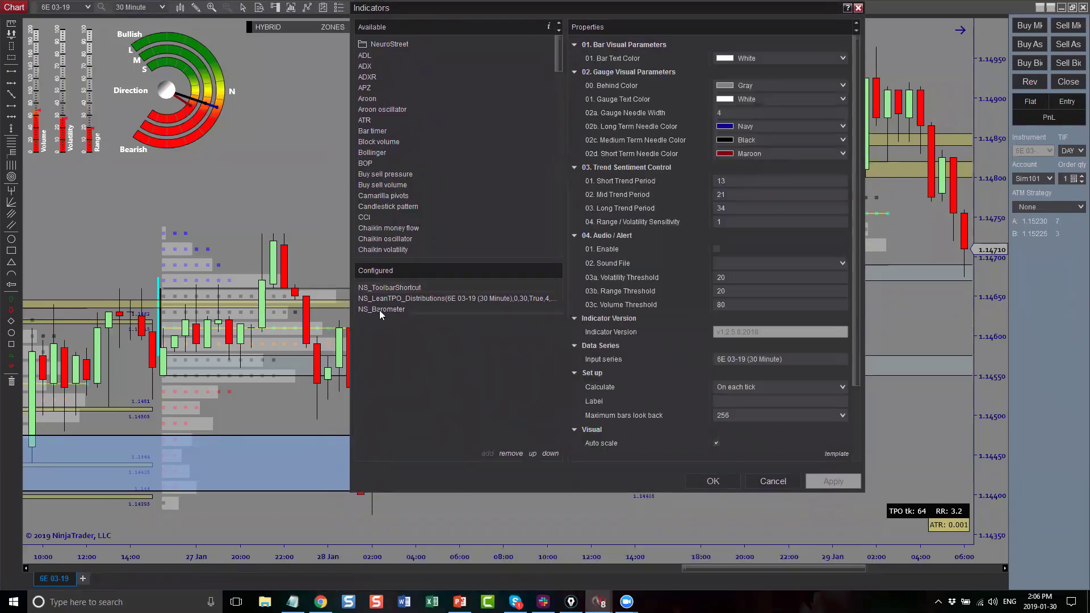
# - Examine the short, mid and long trend periods in the barometer's Trend Sentiment Control settings
pyautogui.press('Tab')
pyautogui.click(745, 207)
pyautogui.doubleClick(745, 208)
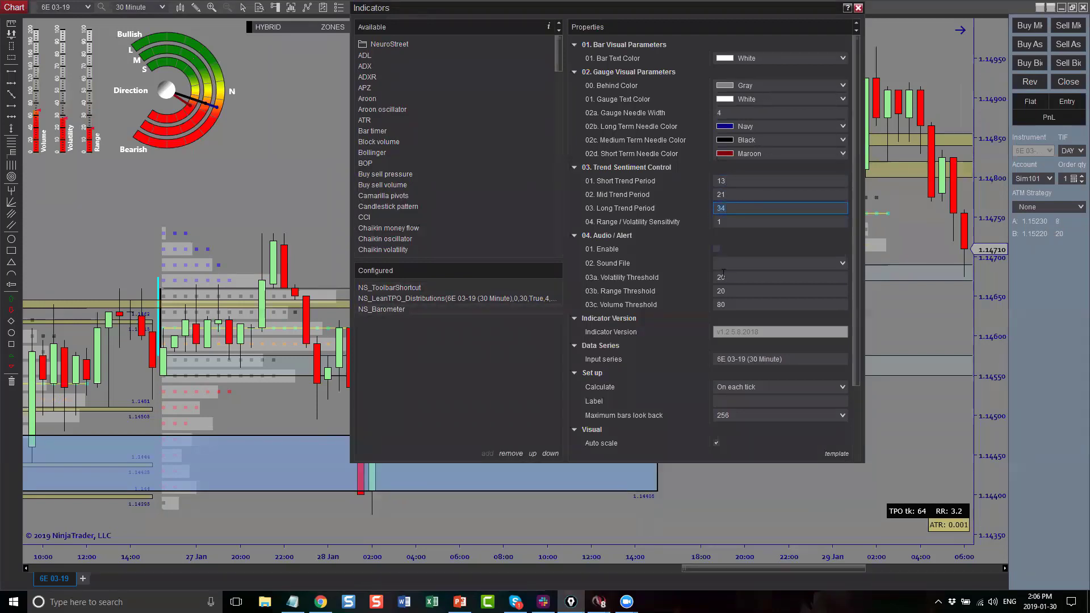
pyautogui.click(734, 194)
pyautogui.click(734, 208)
pyautogui.click(726, 194)
pyautogui.click(728, 207)
pyautogui.click(728, 181)
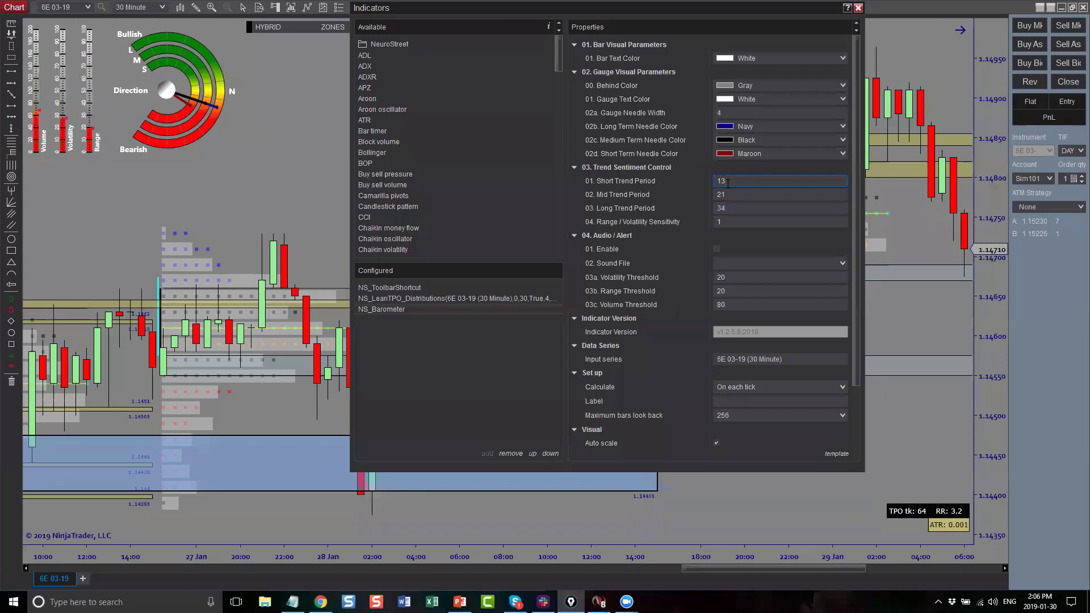
# - Set the barometer's short, mid and long trend periods to 34, 61 and 73 and apply them to the chart
pyautogui.doubleClick(728, 182)
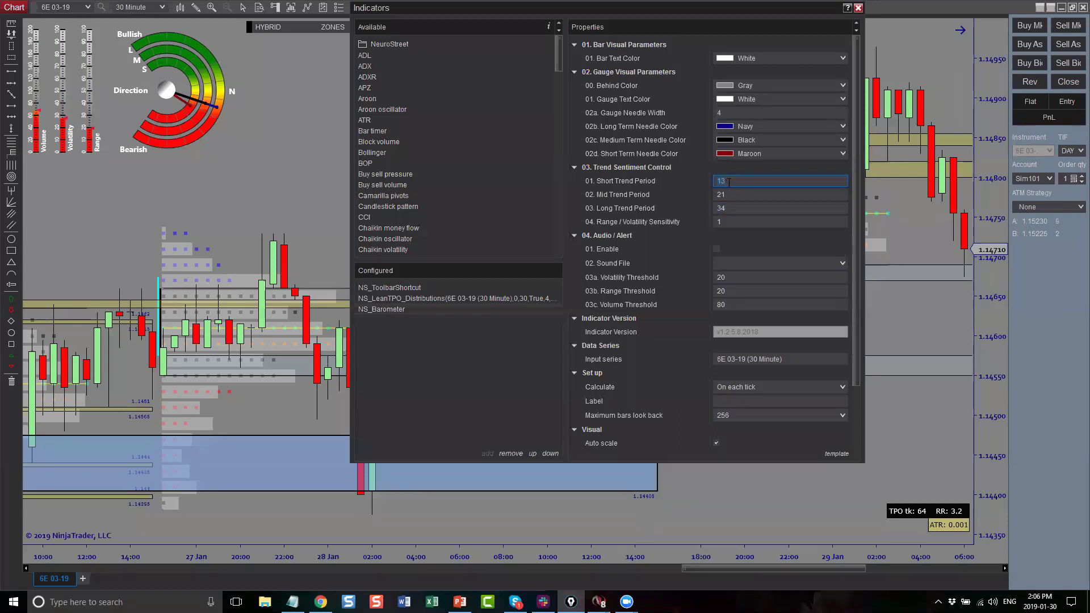
pyautogui.write('34')
pyautogui.doubleClick(728, 194)
pyautogui.write('61')
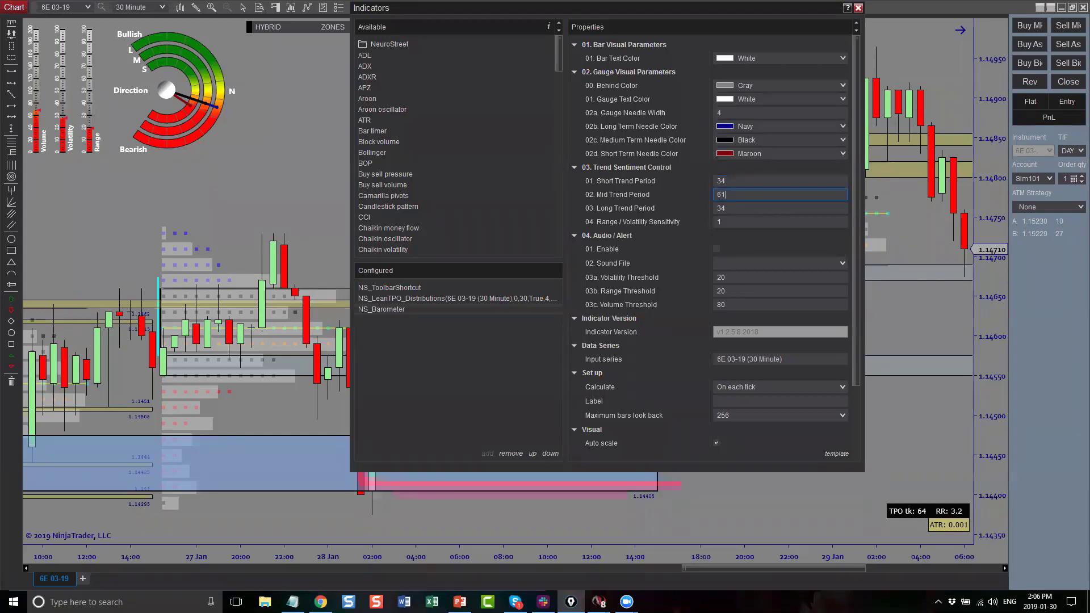
pyautogui.doubleClick(725, 209)
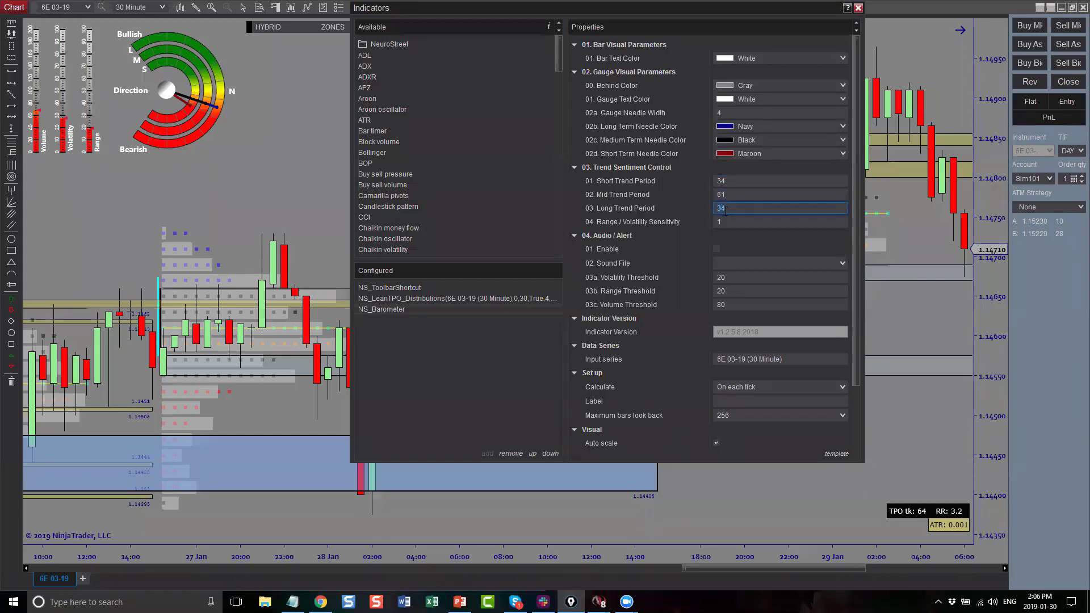
pyautogui.write('73')
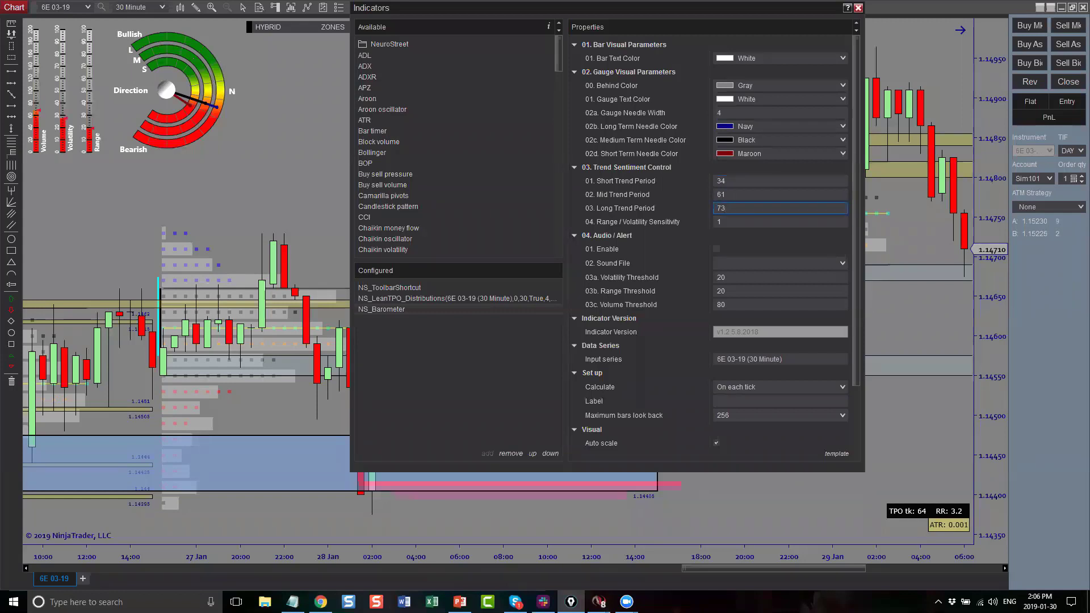
pyautogui.press('Return')
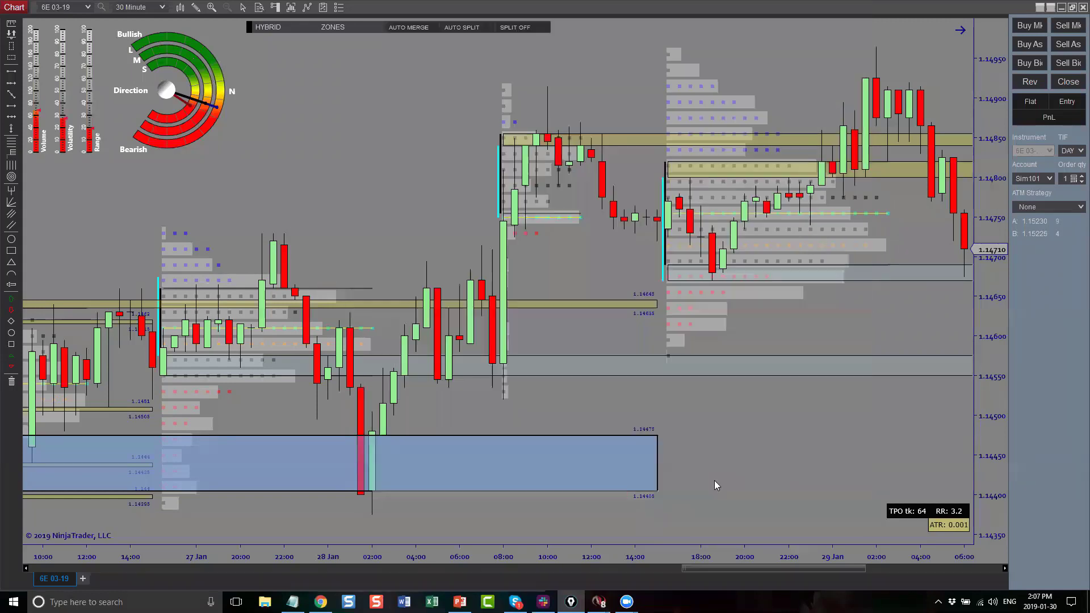
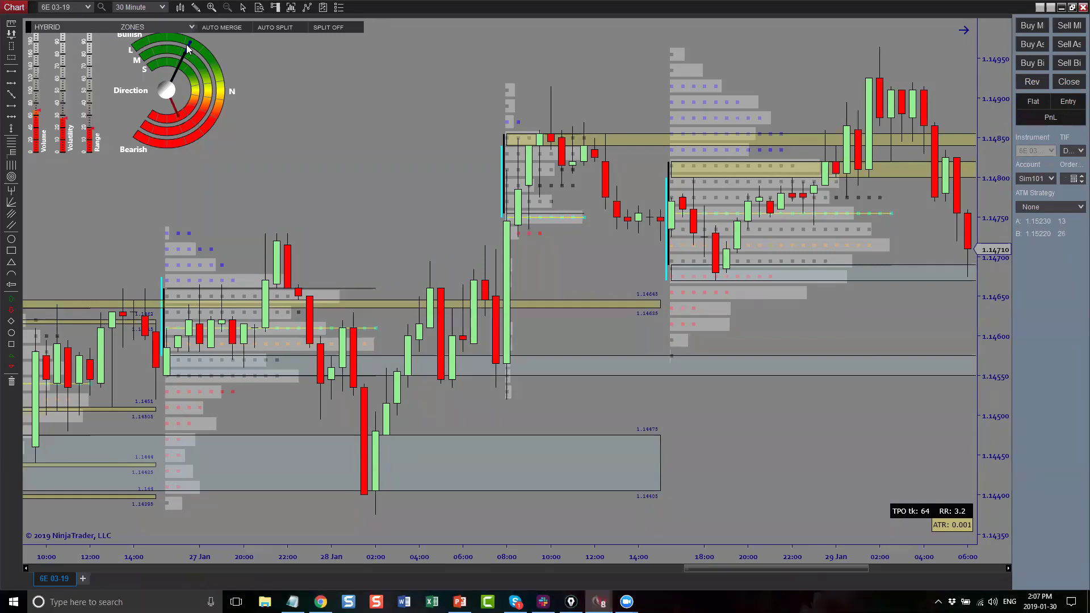
# - Reopen the NS_Barometer settings and set the short, mid and long trend periods to 13, 21 and 34
pyautogui.rightClick(353, 72)
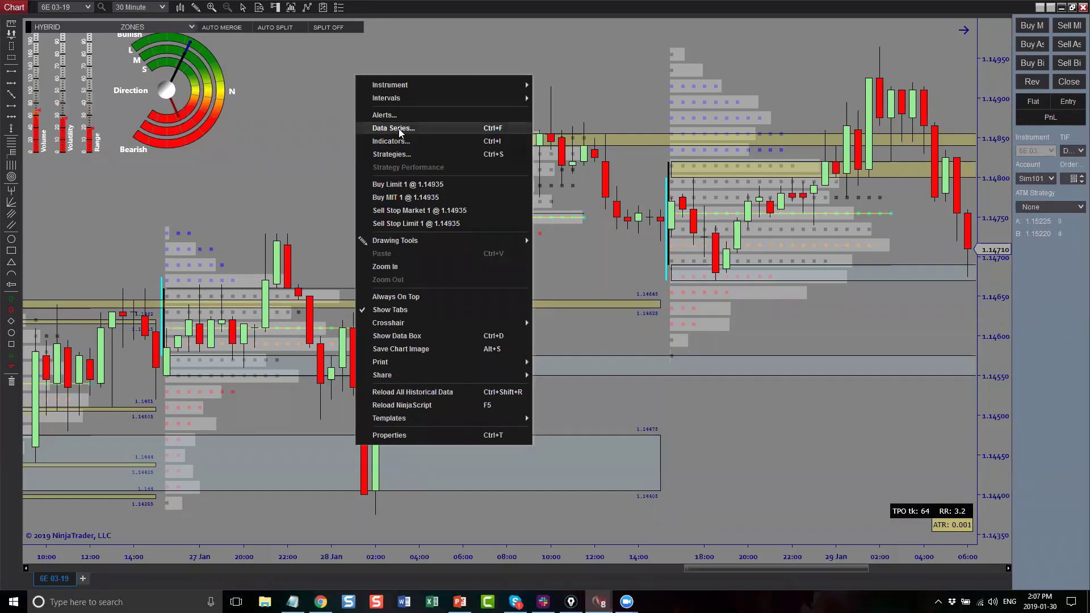
pyautogui.click(395, 143)
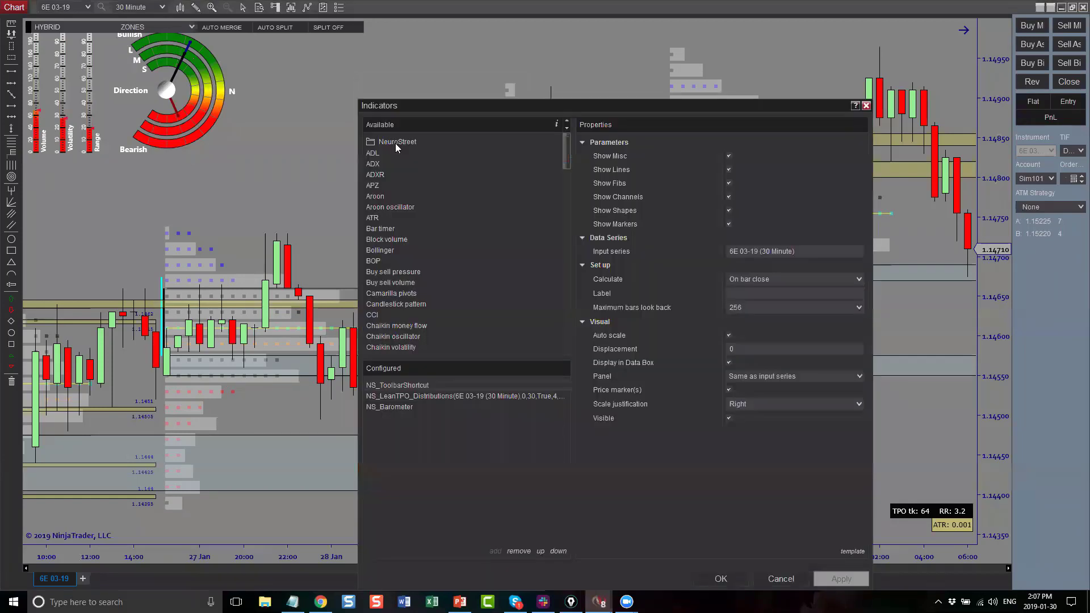
pyautogui.click(398, 406)
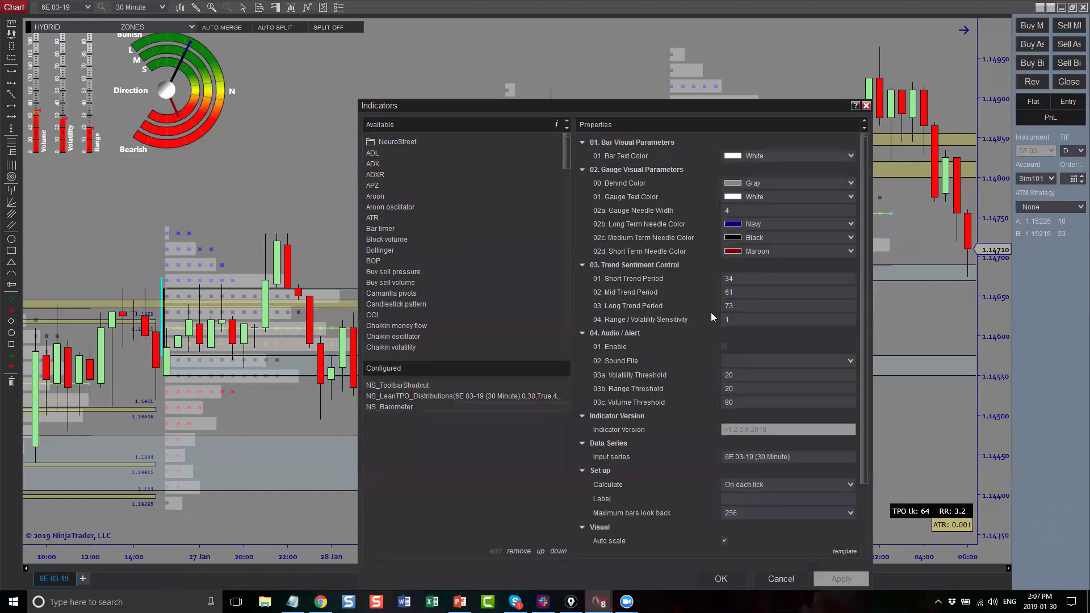
pyautogui.click(742, 278)
pyautogui.doubleClick(742, 278)
pyautogui.write('13')
pyautogui.doubleClick(741, 292)
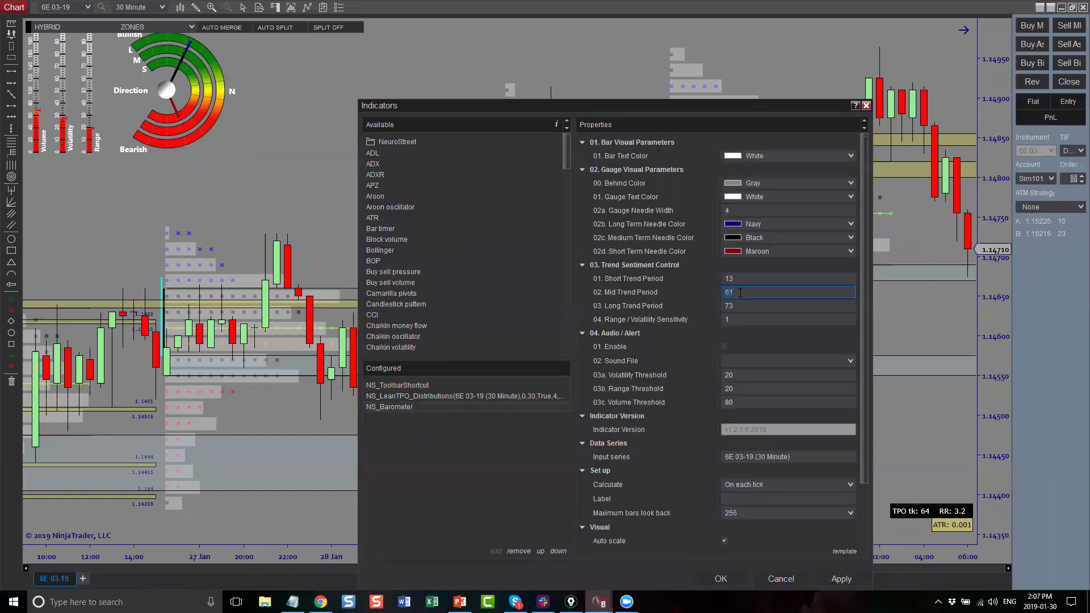
pyautogui.write('21')
pyautogui.click(739, 306)
pyautogui.doubleClick(739, 306)
pyautogui.write('3')
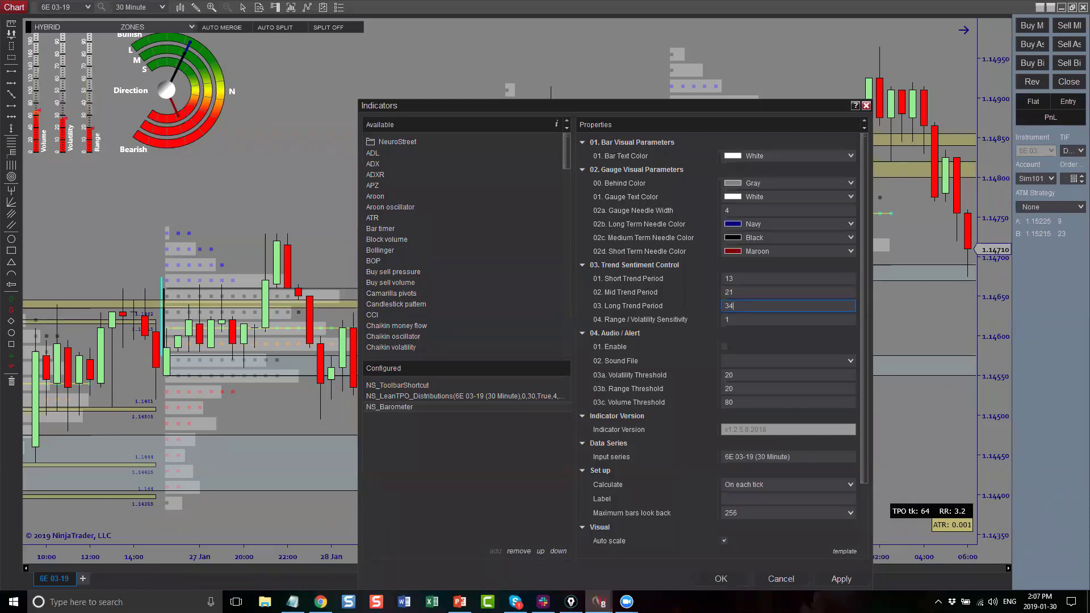
pyautogui.click(717, 578)
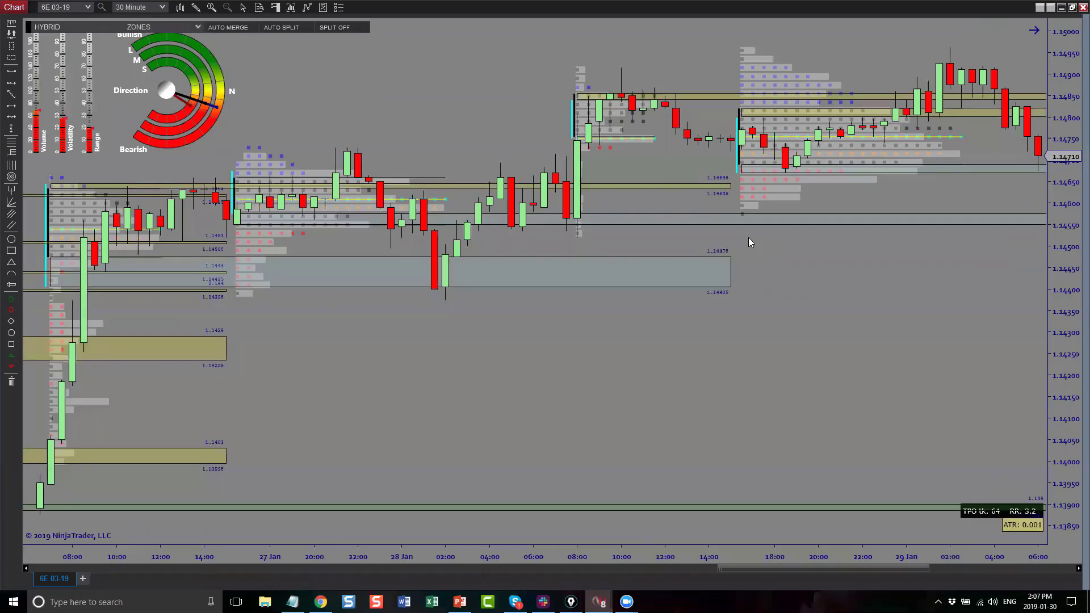
# - Widen the bar spacing around 29 Jan and step the chart one bar past 06:00 to read the barometer
pyautogui.moveTo(844, 550); pyautogui.dragTo(742, 542)
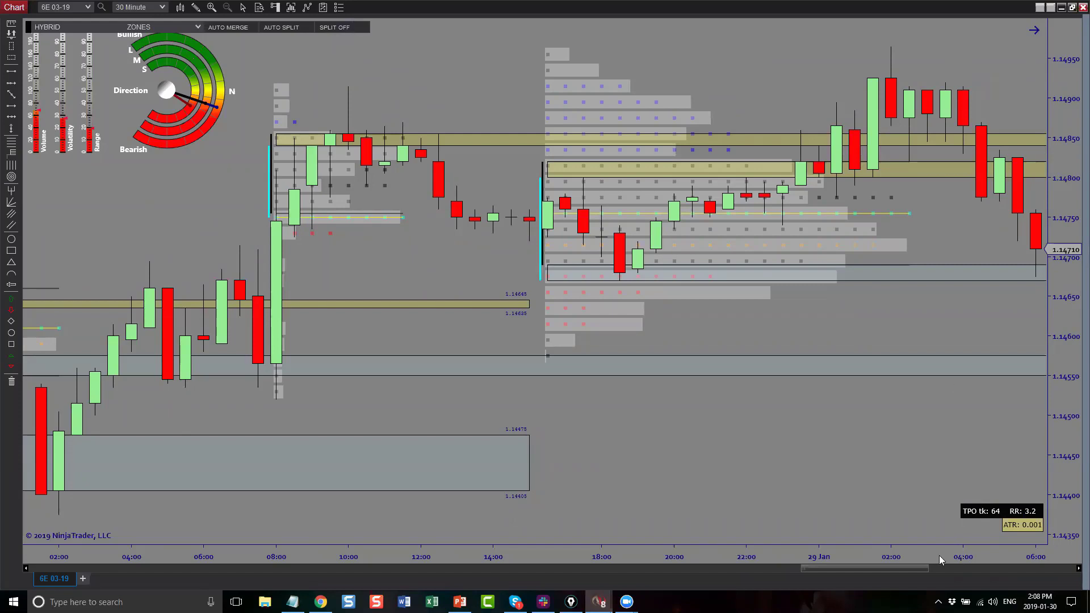
pyautogui.moveTo(940, 555); pyautogui.dragTo(933, 555)
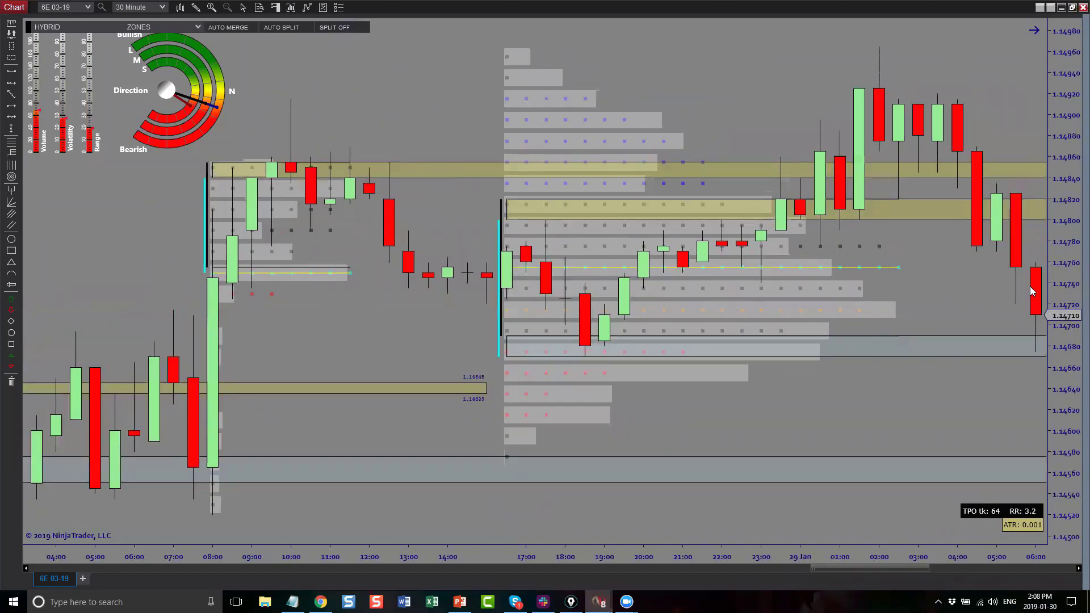
pyautogui.click(1078, 569)
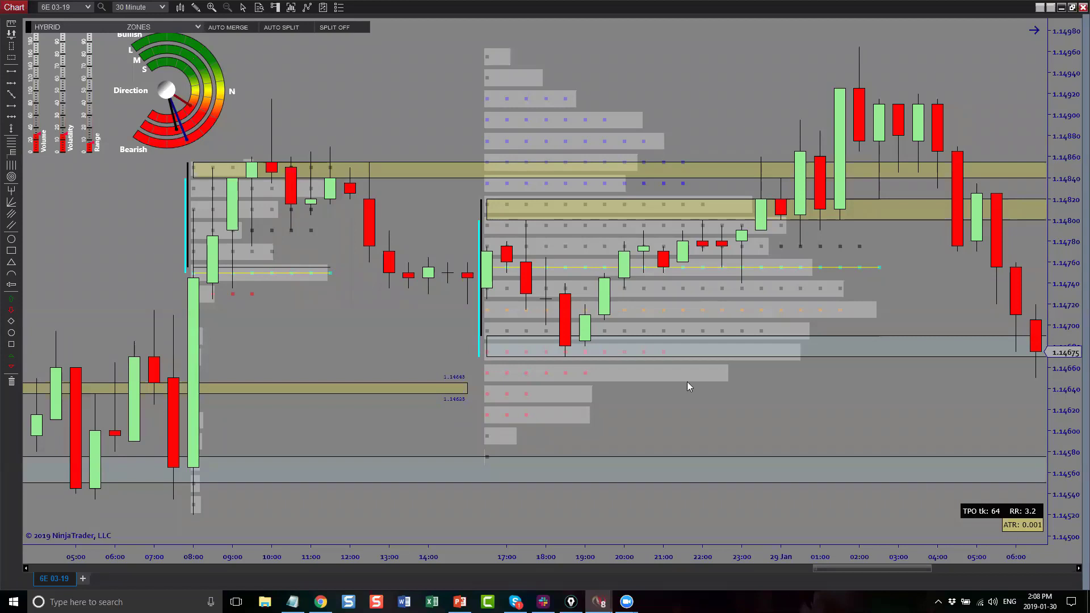
# - Move the TPO toolbar clear of the barometer and advance the chart bar by bar to 08:00 on 29 Jan
pyautogui.moveTo(28, 28); pyautogui.dragTo(320, 31)
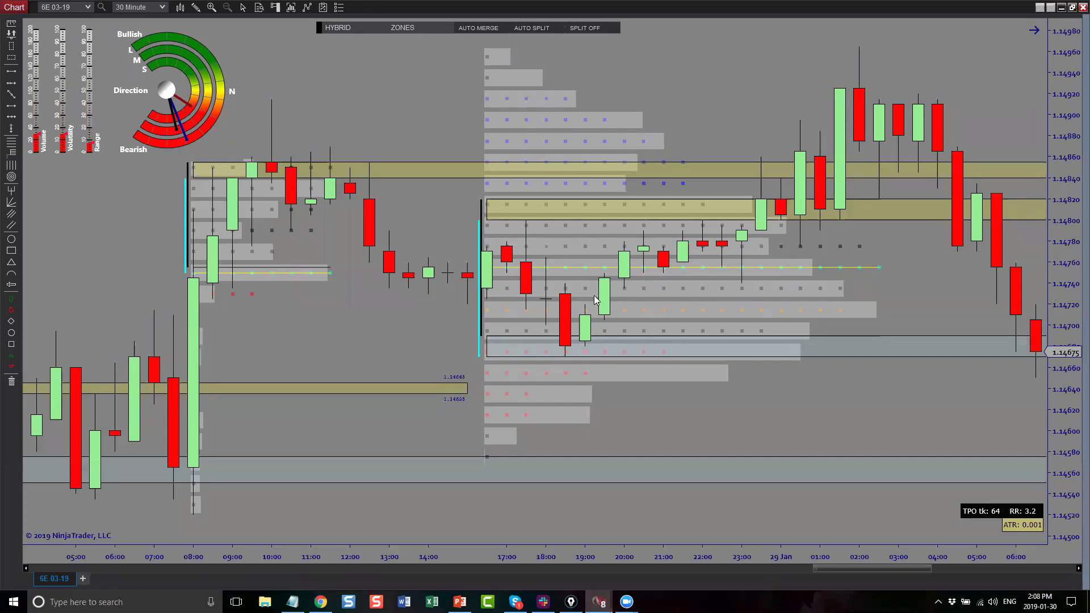
pyautogui.click(1077, 568)
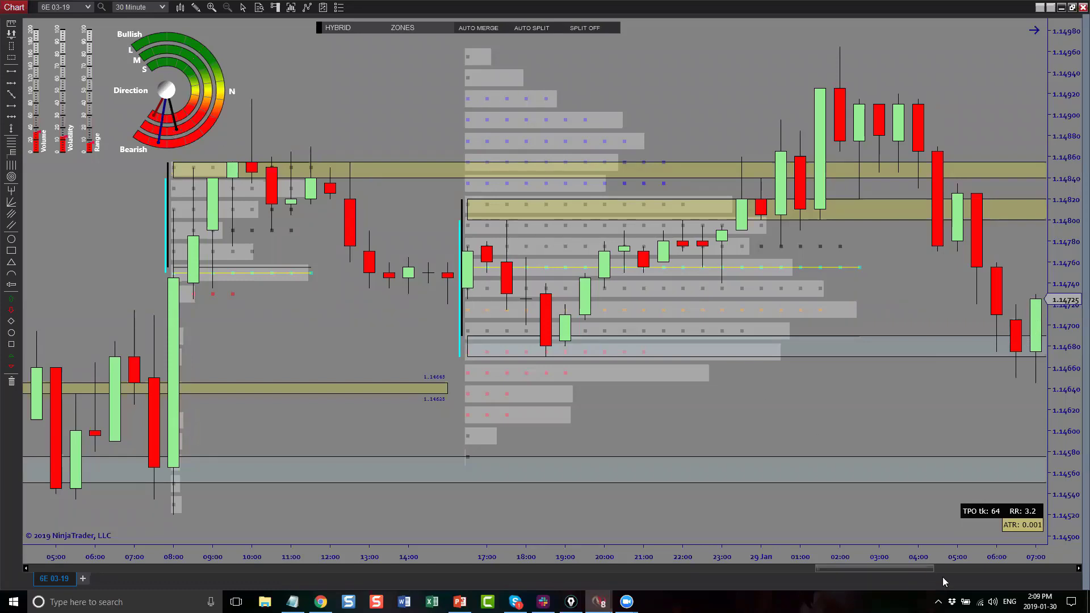
pyautogui.click(1075, 568)
pyautogui.click(1075, 569)
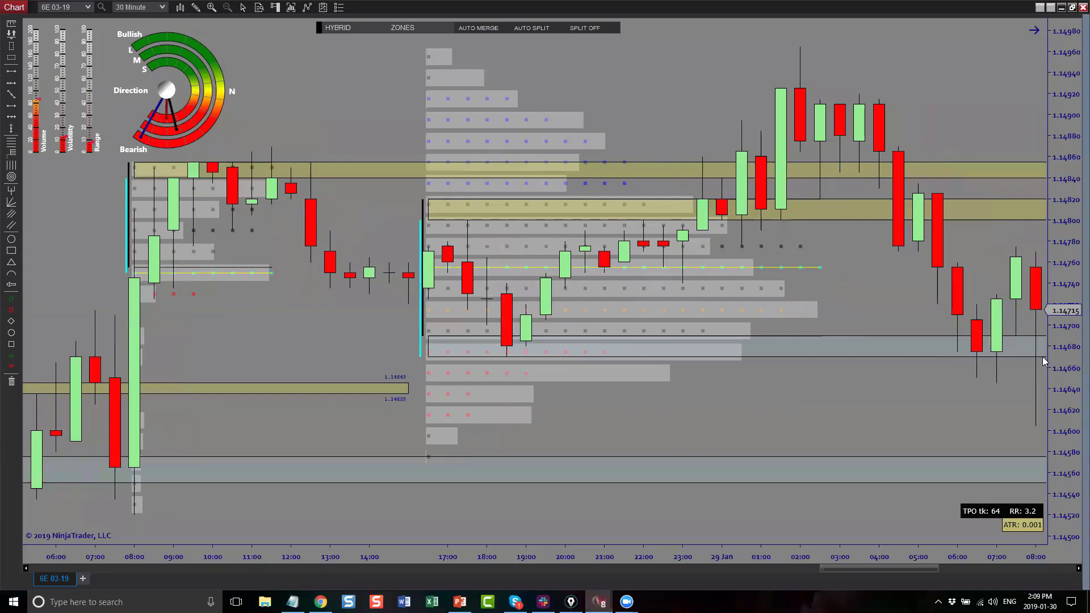
# - Move the chart through the bars from 08:30 to 11:30 and back to 09:30 to compare the barometer readings
pyautogui.scroll(-1, 943, 412)
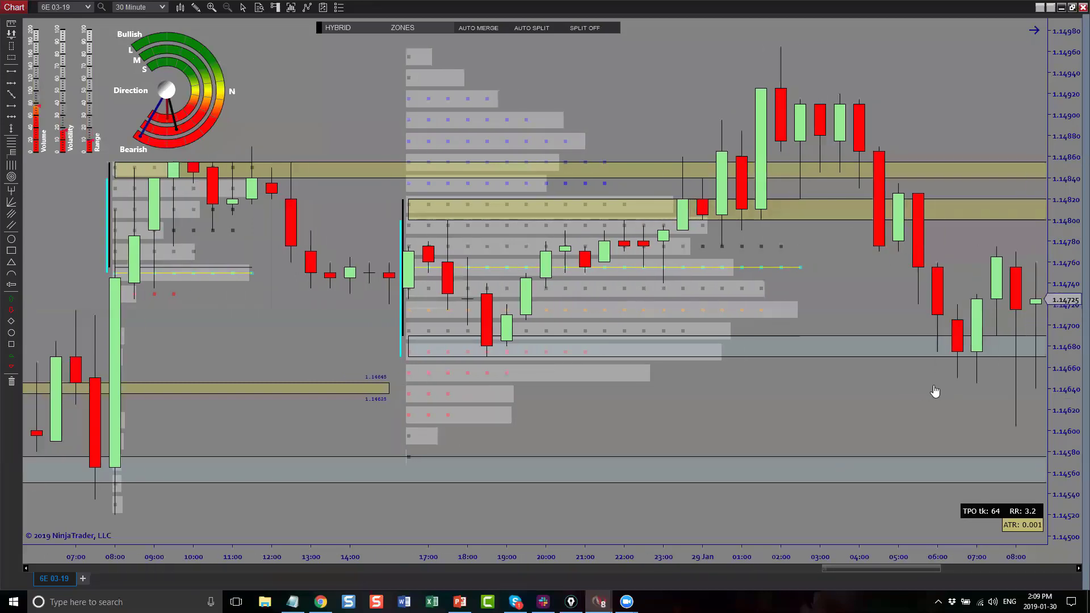
pyautogui.moveTo(935, 392)
pyautogui.mouseDown()
pyautogui.moveTo(915, 399)
pyautogui.moveTo(993, 372)
pyautogui.moveTo(954, 385)
pyautogui.mouseUp()
pyautogui.scroll(-5, 880, 86)
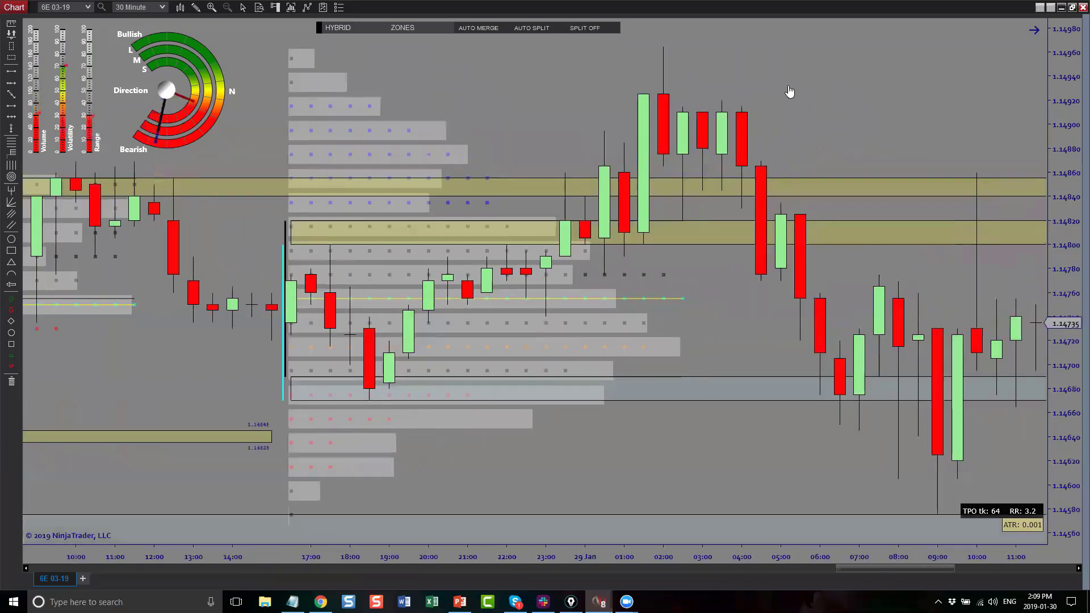
pyautogui.scroll(4, 856, 95)
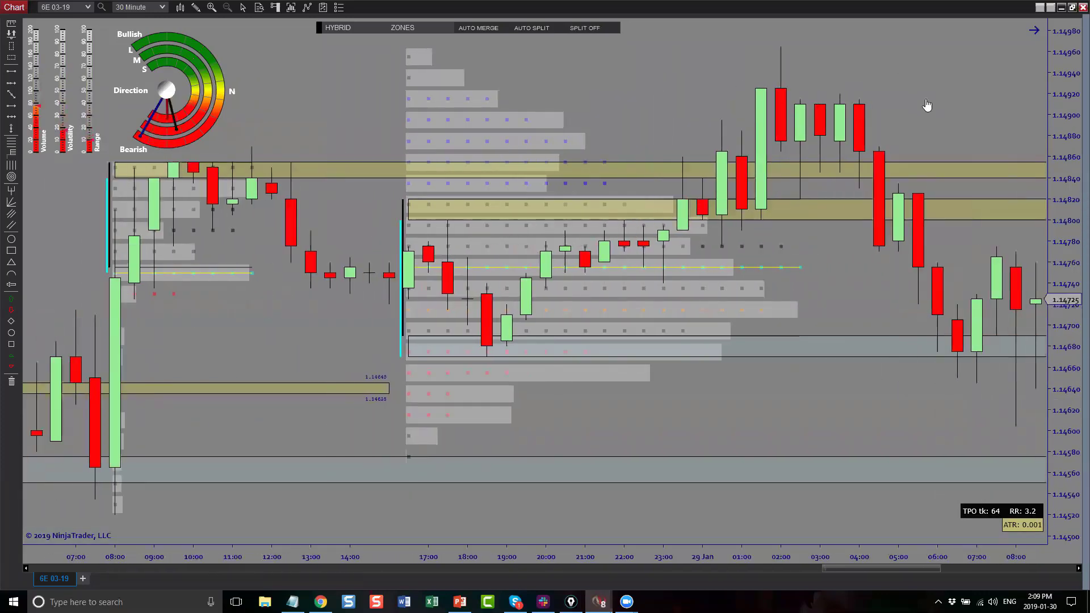
pyautogui.scroll(-1, 909, 111)
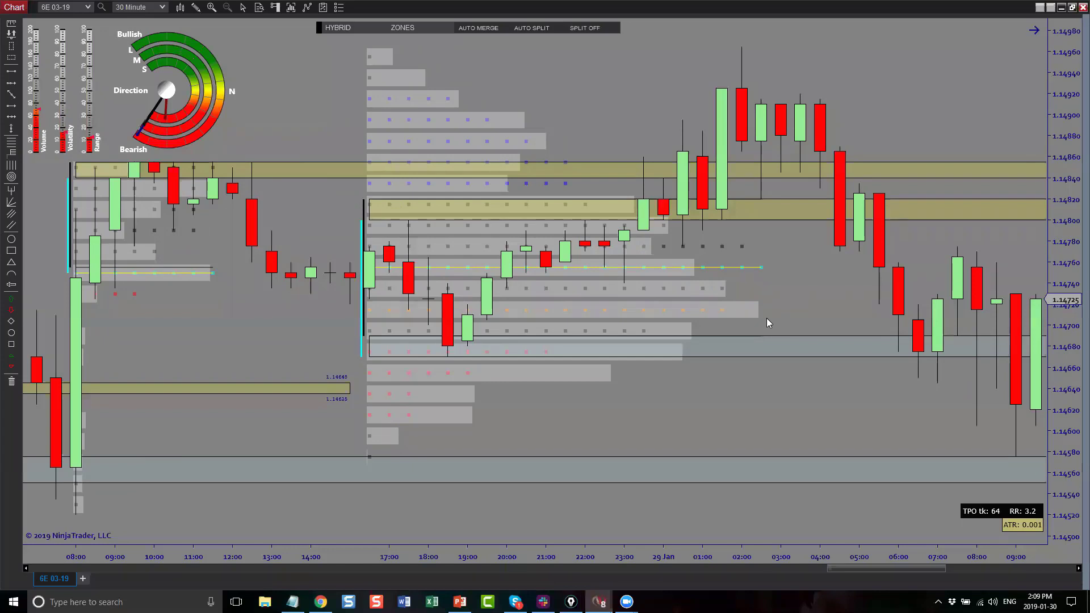
# - Set the NS_Barometer's short, mid and long trend periods to 5, 13 and 21 and apply them to the chart
pyautogui.rightClick(873, 53)
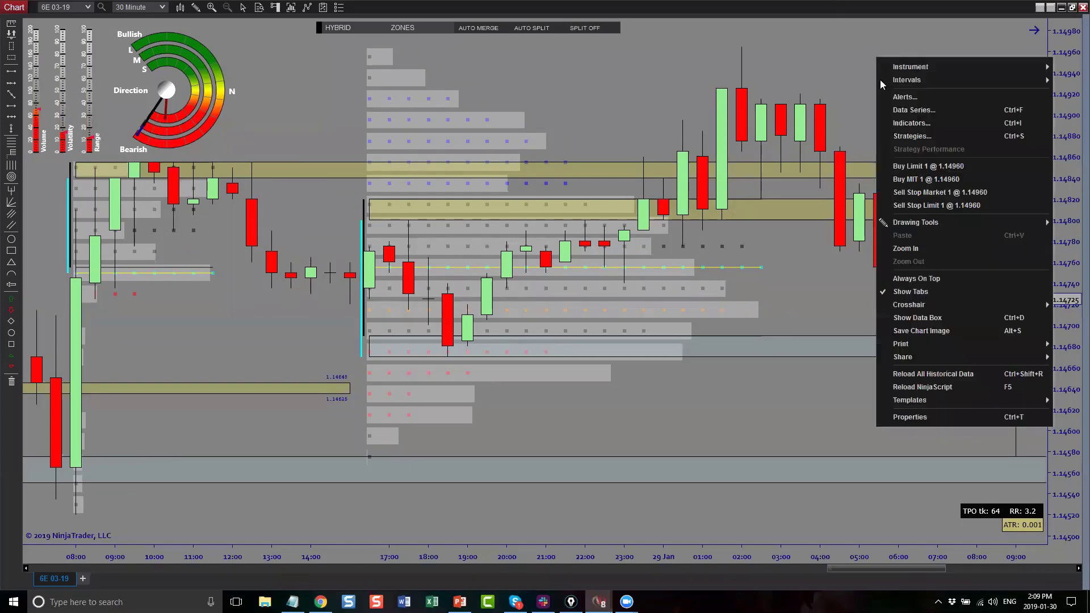
pyautogui.click(910, 124)
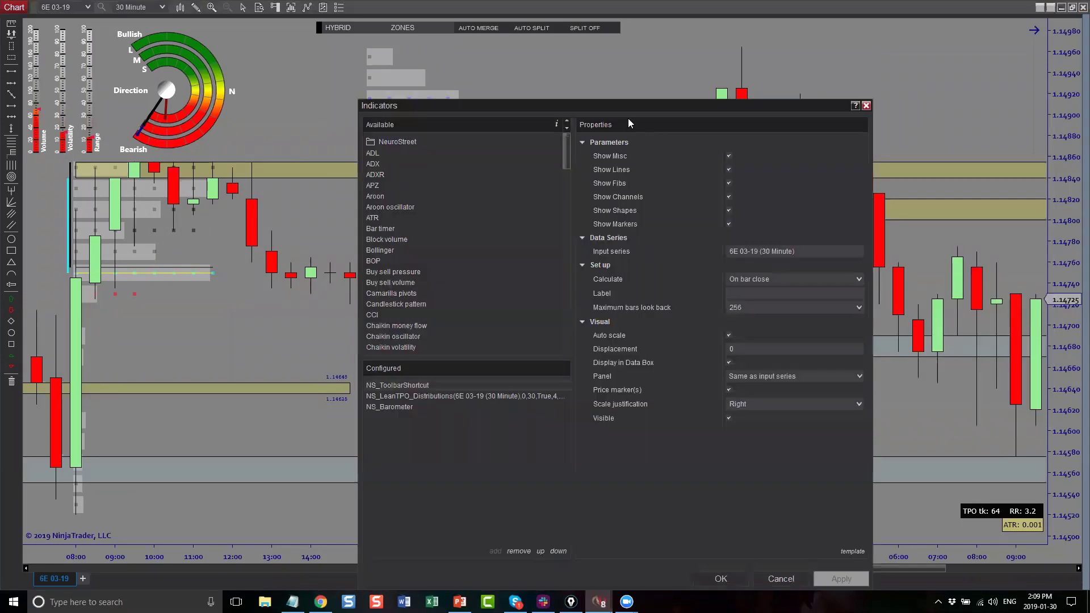
pyautogui.moveTo(616, 107); pyautogui.dragTo(575, 57)
pyautogui.click(349, 358)
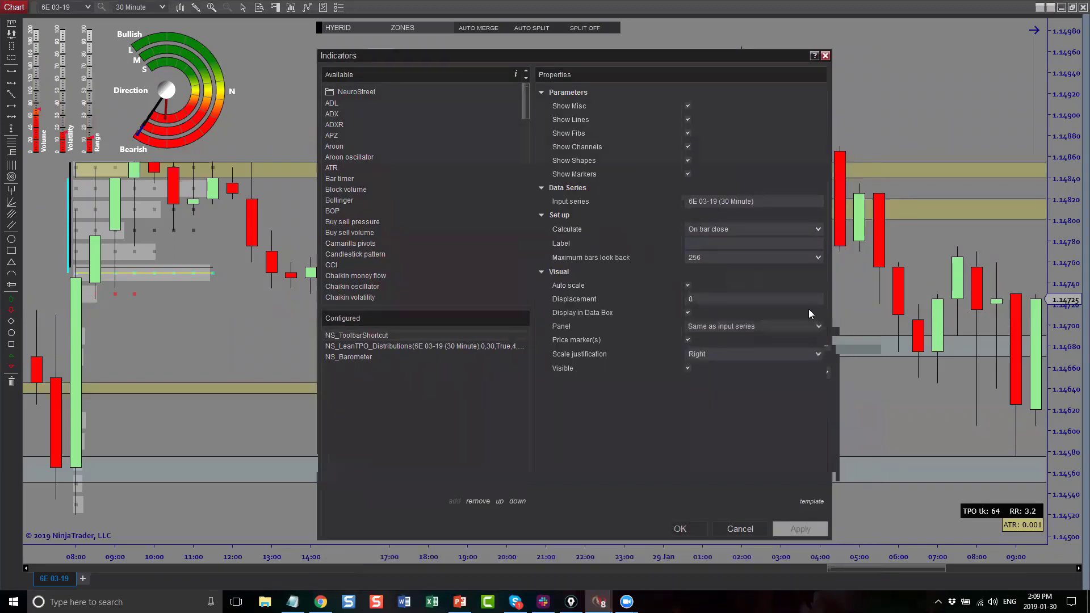
pyautogui.click(706, 230)
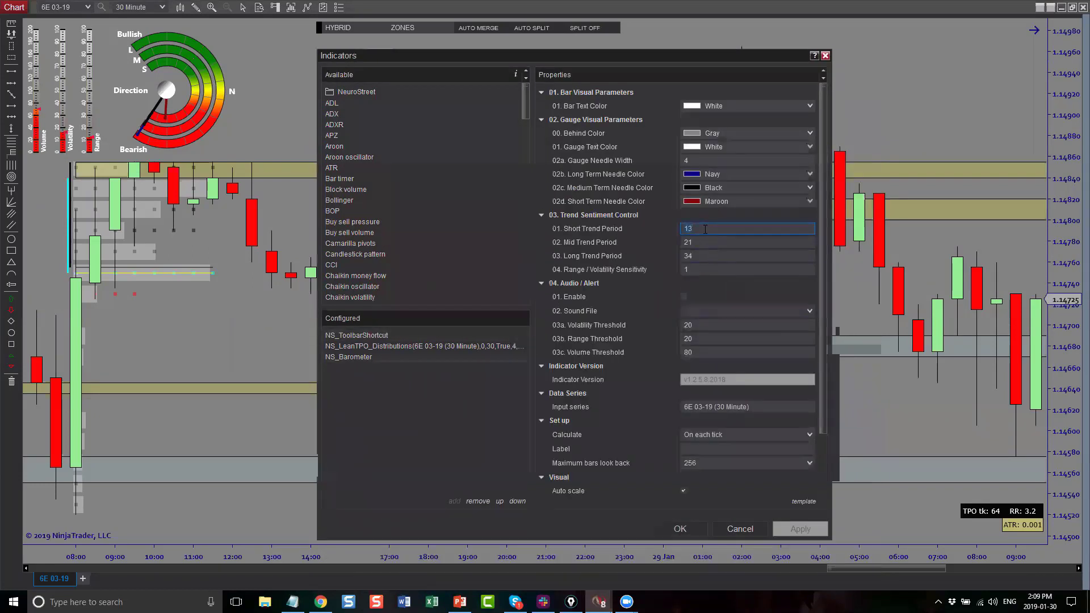
pyautogui.write('6')
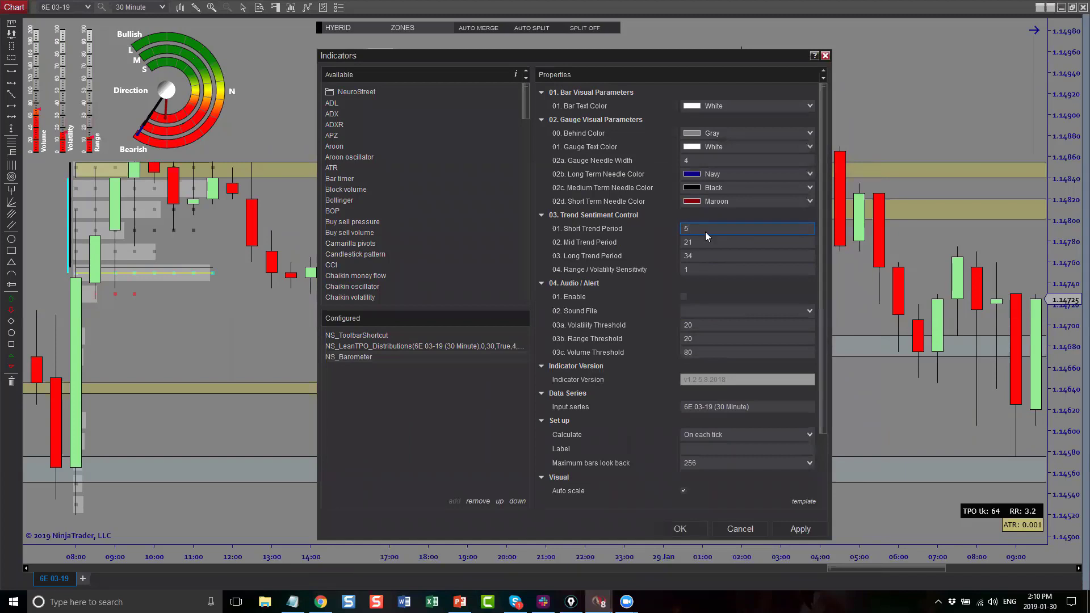
pyautogui.click(706, 242)
pyautogui.write('13')
pyautogui.click(704, 260)
pyautogui.write('21')
pyautogui.click(678, 530)
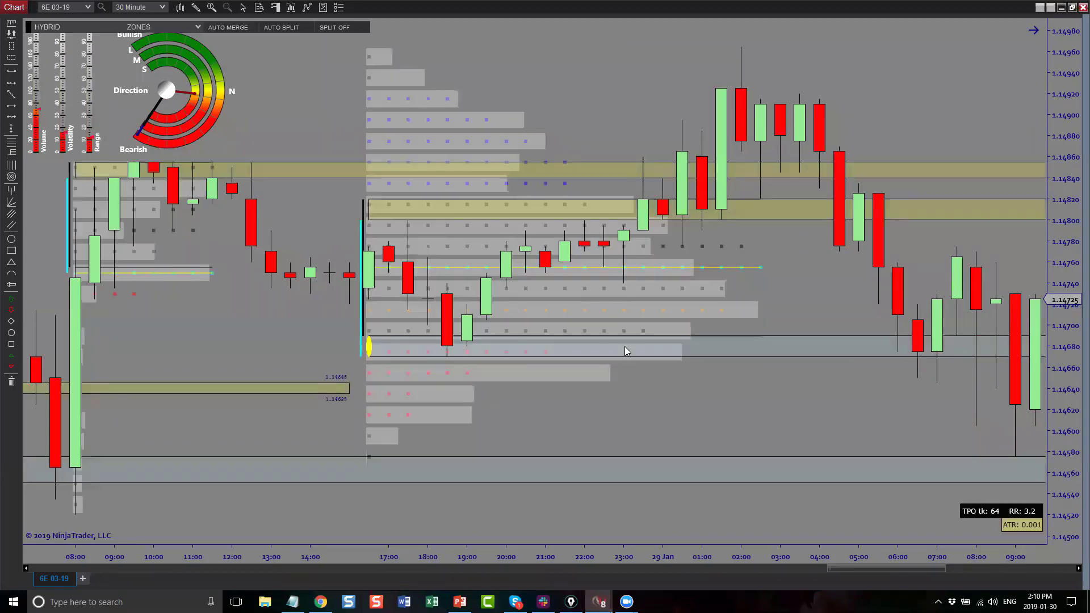
# - Move the 30-minute chart back to 06:00 on 29 Jan and step it forward to 09:30 to compare the barometer readings
pyautogui.moveTo(800, 407); pyautogui.dragTo(929, 376)
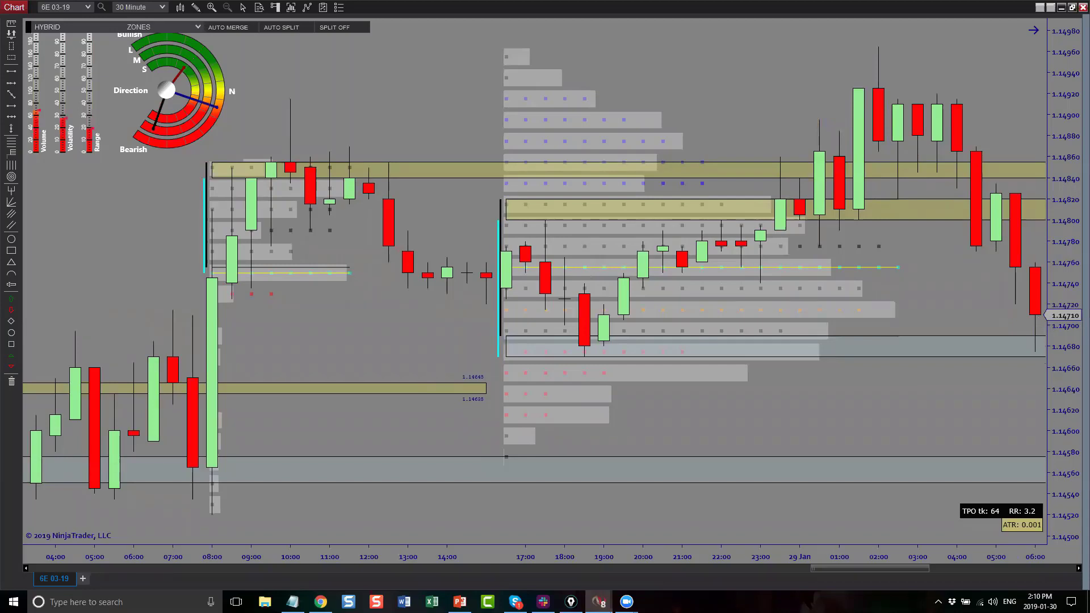
pyautogui.click(1078, 569)
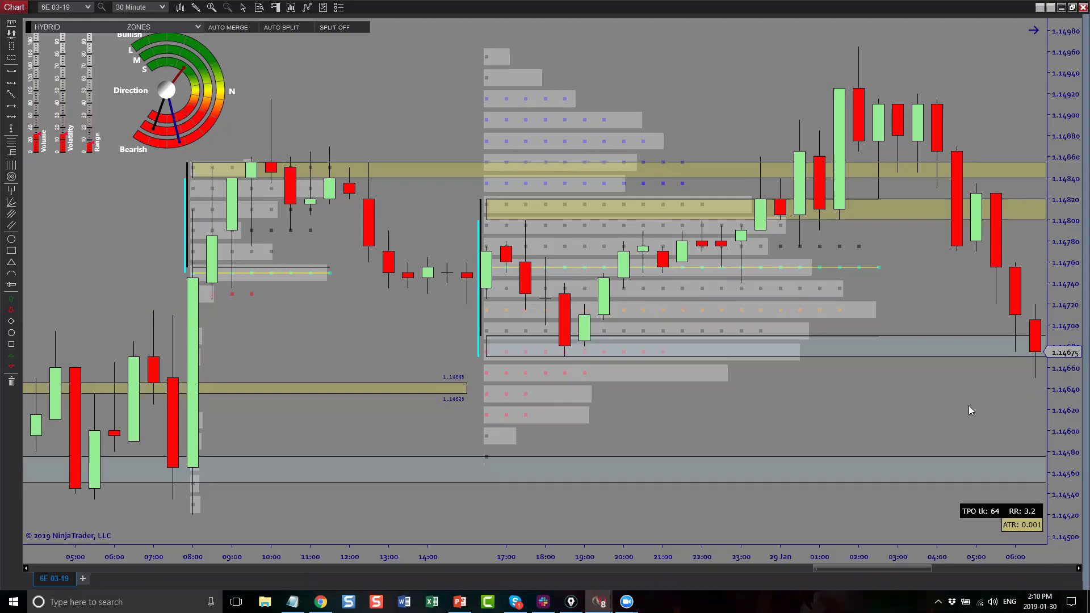
pyautogui.moveTo(943, 422); pyautogui.dragTo(920, 433)
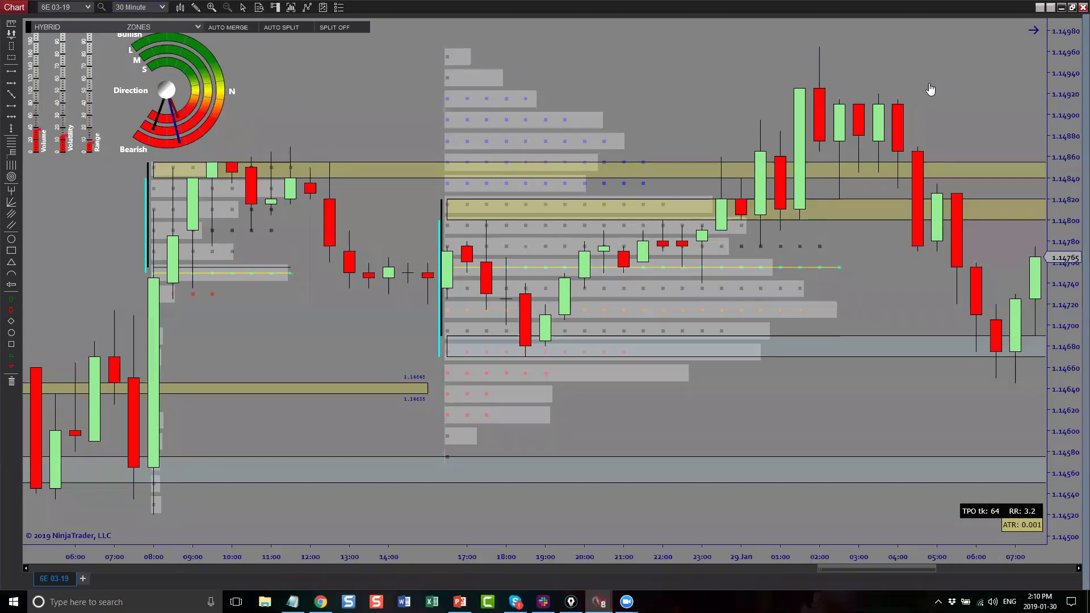
pyautogui.moveTo(929, 90); pyautogui.dragTo(906, 88)
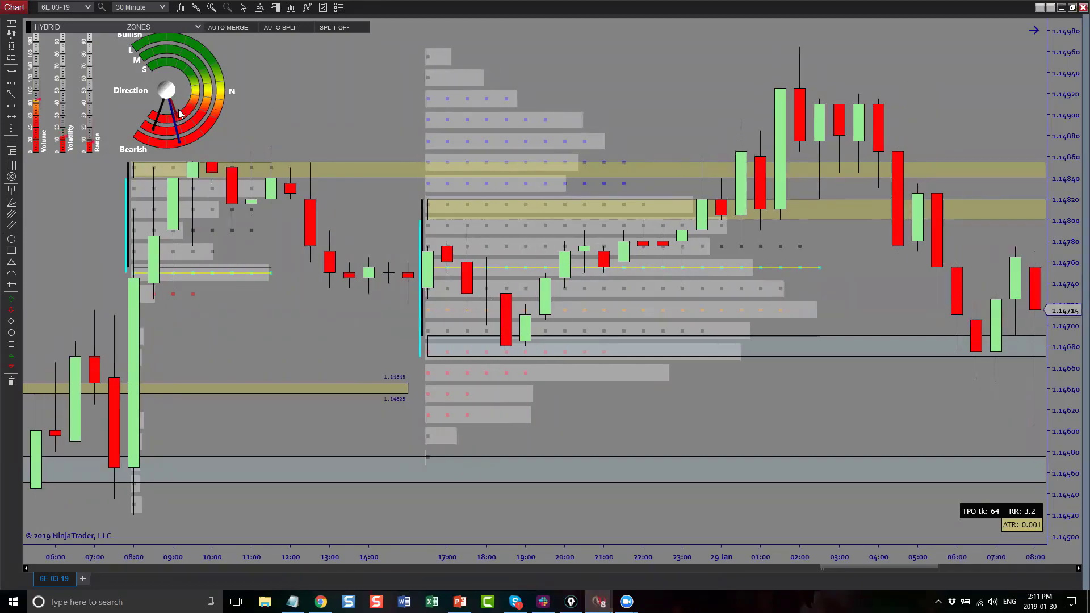
pyautogui.moveTo(920, 97); pyautogui.dragTo(898, 112)
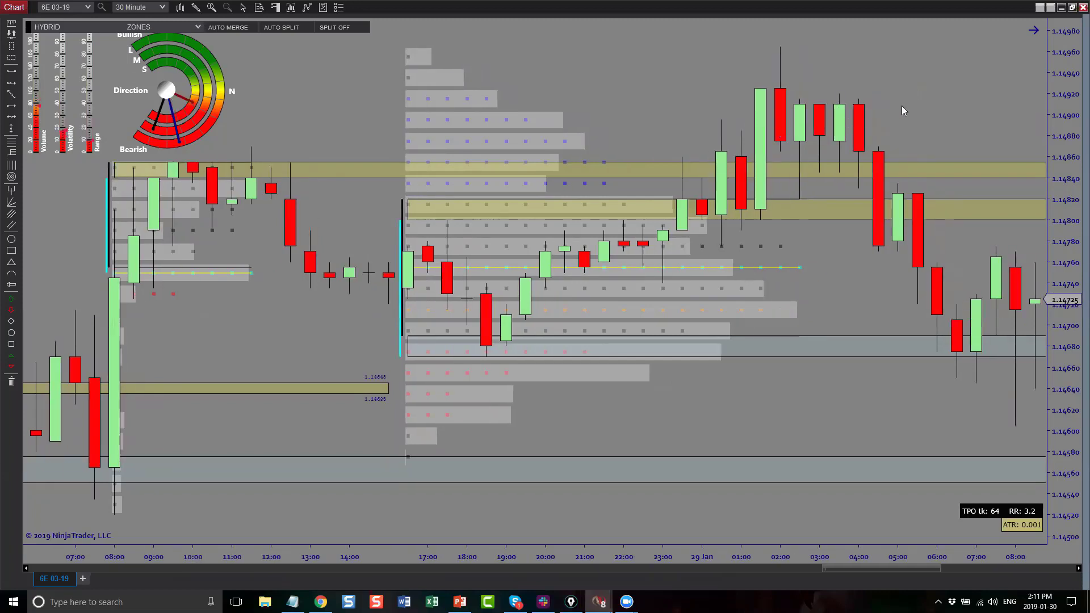
pyautogui.moveTo(902, 106); pyautogui.dragTo(871, 118)
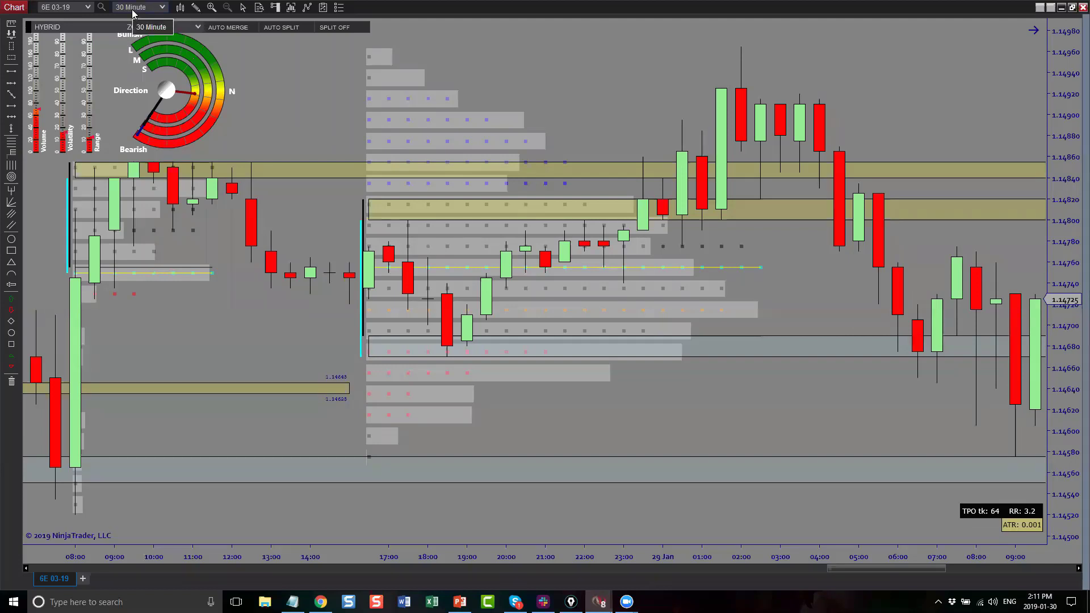
# - Review the NS_Barometer's trend period and range/volatility sensitivity settings on the 30-minute chart, and close its settings without applying changes
pyautogui.rightClick(594, 46)
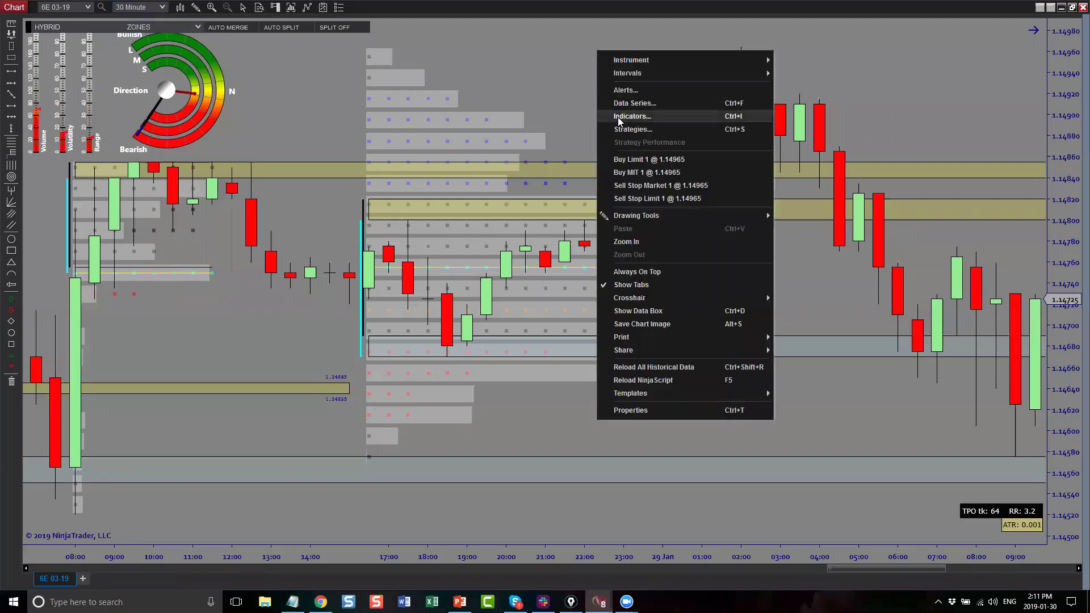
pyautogui.click(620, 117)
pyautogui.moveTo(643, 105); pyautogui.dragTo(655, 58)
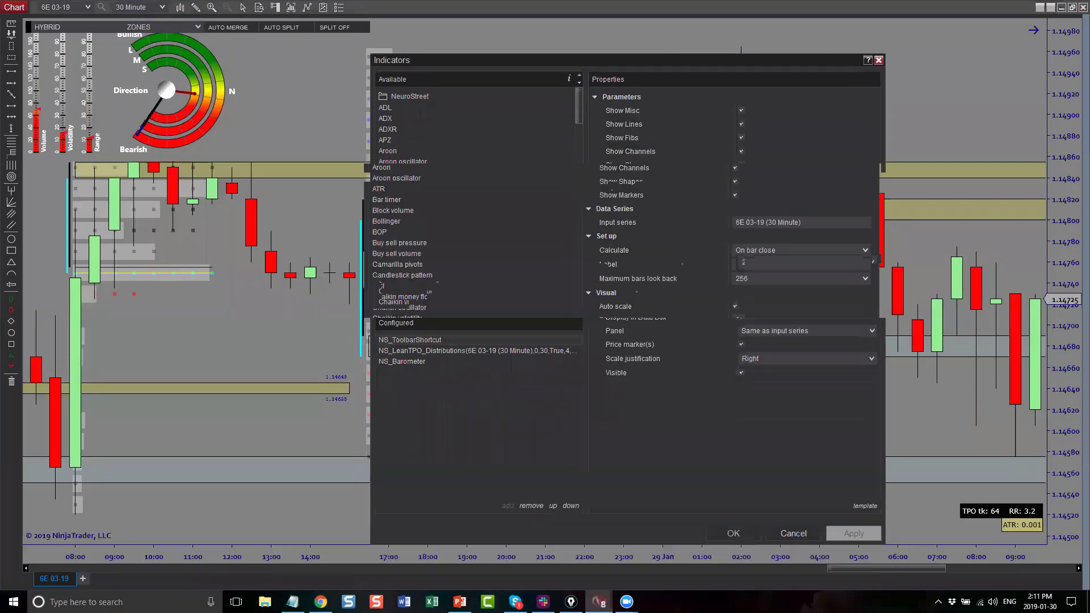
pyautogui.click(409, 361)
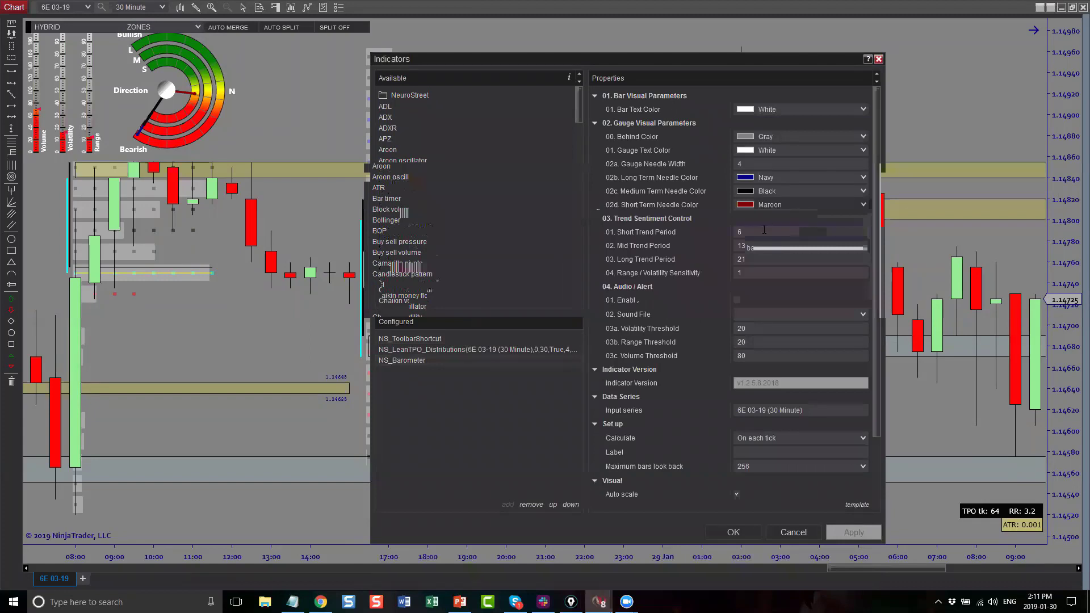
pyautogui.click(761, 273)
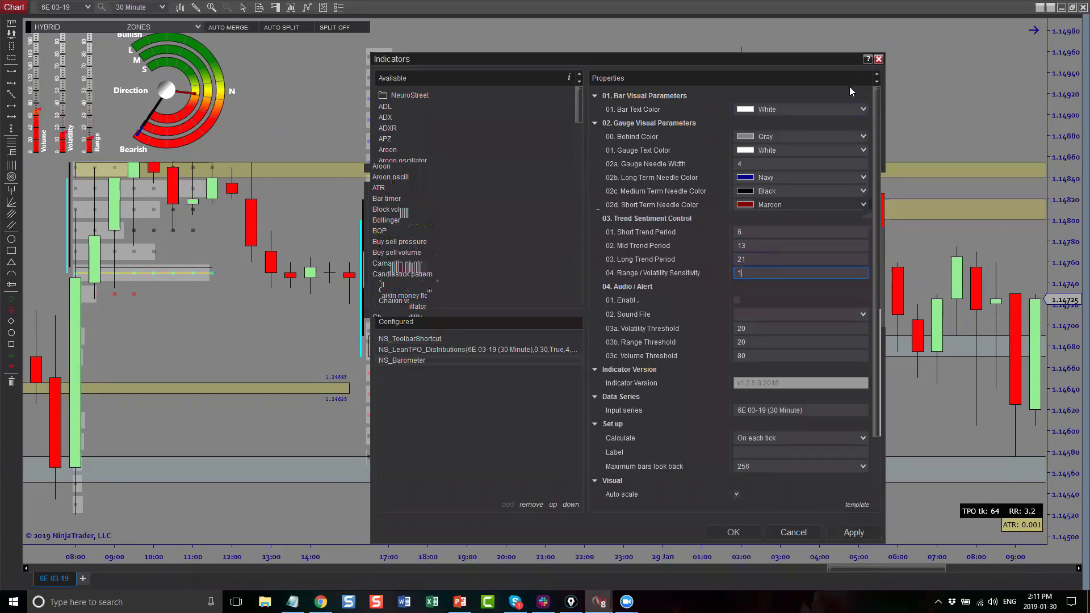
pyautogui.click(879, 59)
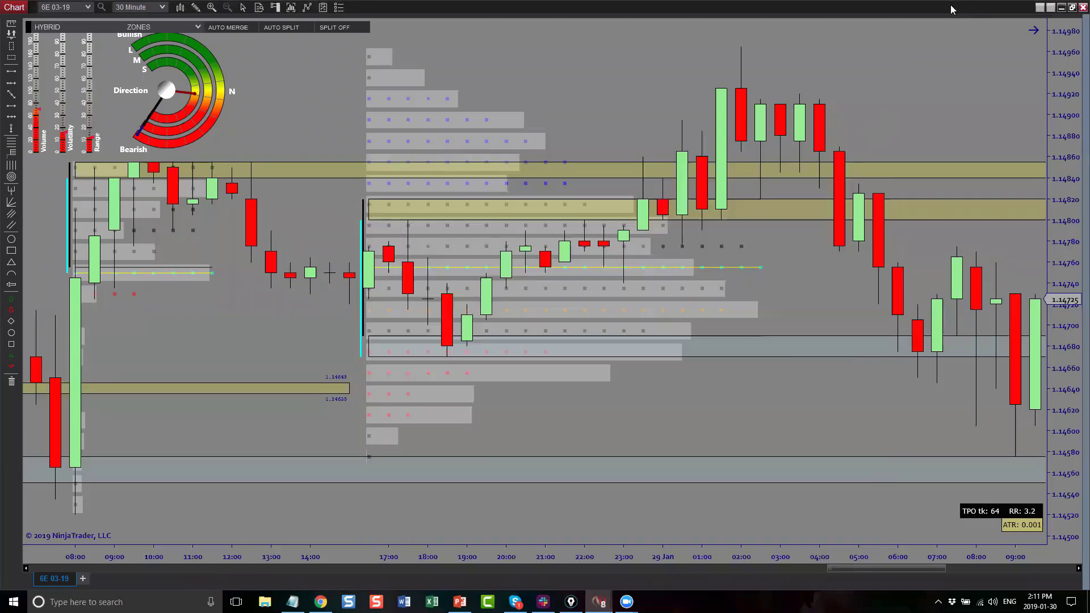
# - Restore the 30-minute 6E 03-19 chart to a floating window and close it
pyautogui.click(1072, 7)
pyautogui.moveTo(580, 66); pyautogui.dragTo(612, 133)
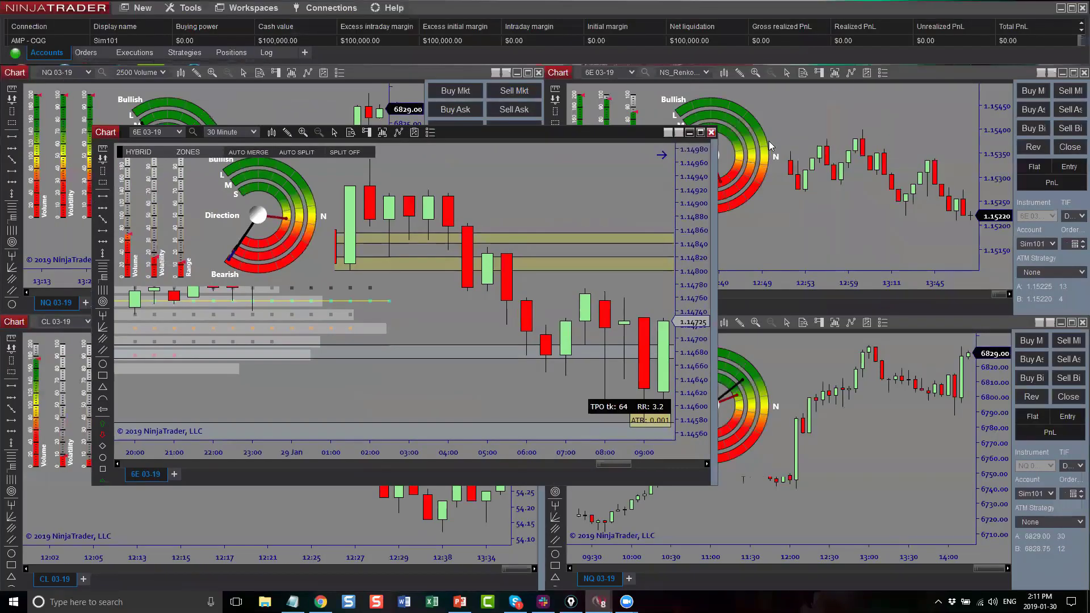
pyautogui.click(712, 133)
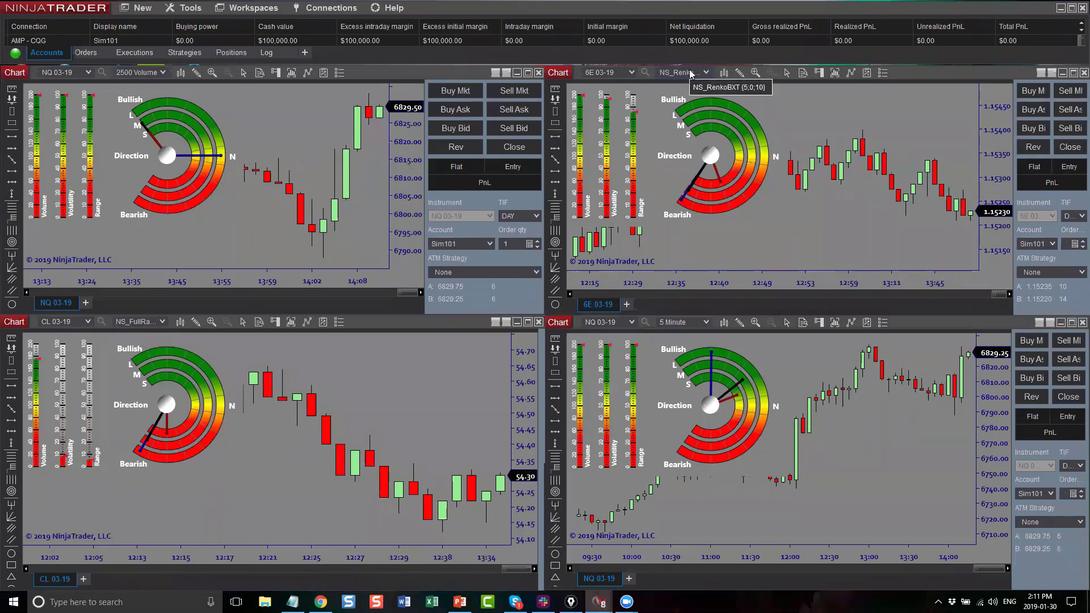
# - Maximize the 6E 03-19 NS_RenkoBXT chart, review its NS_Barometer trend periods and sensitivity without applying changes, and restore the chart window
pyautogui.doubleClick(968, 72)
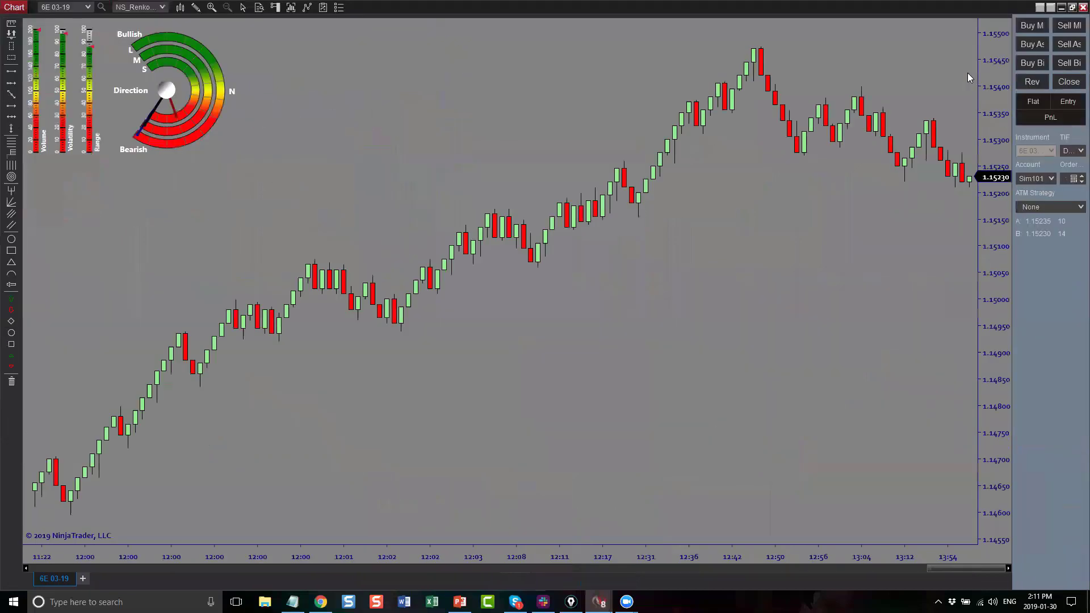
pyautogui.rightClick(497, 126)
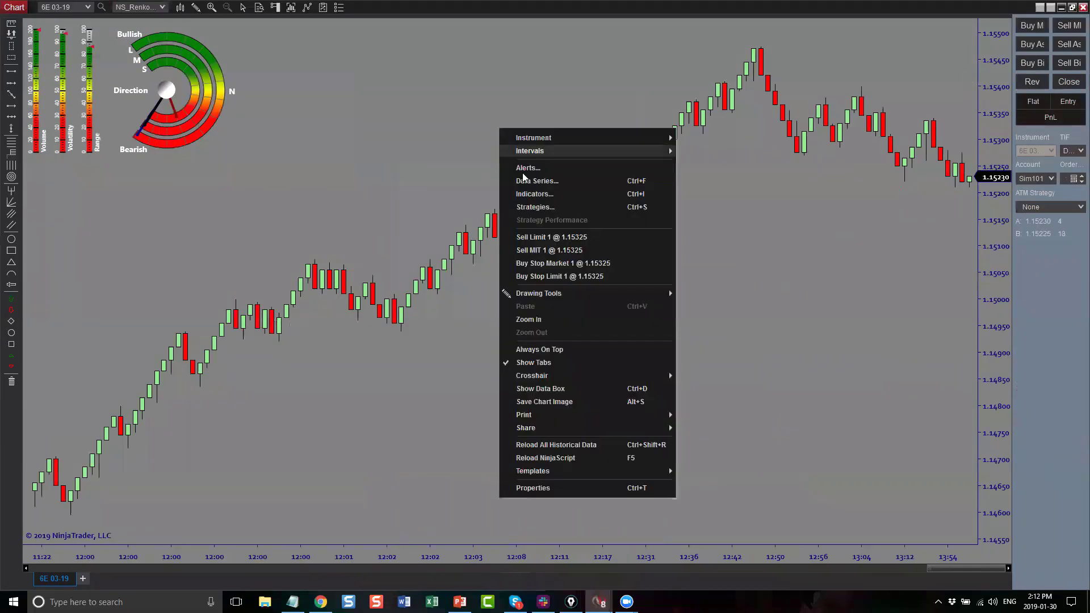
pyautogui.click(532, 196)
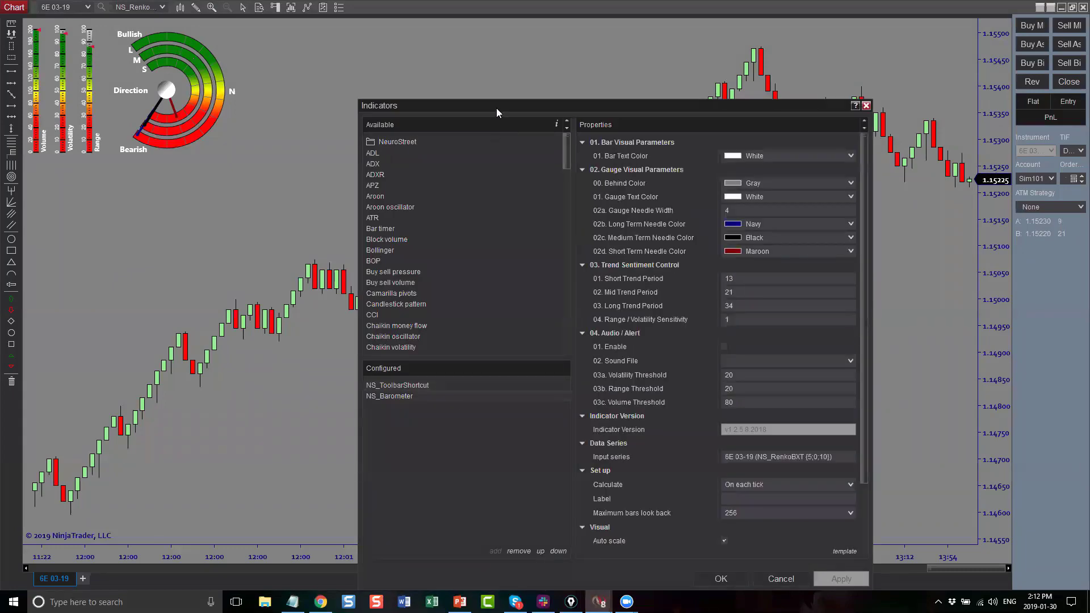
pyautogui.moveTo(496, 105); pyautogui.dragTo(446, 36)
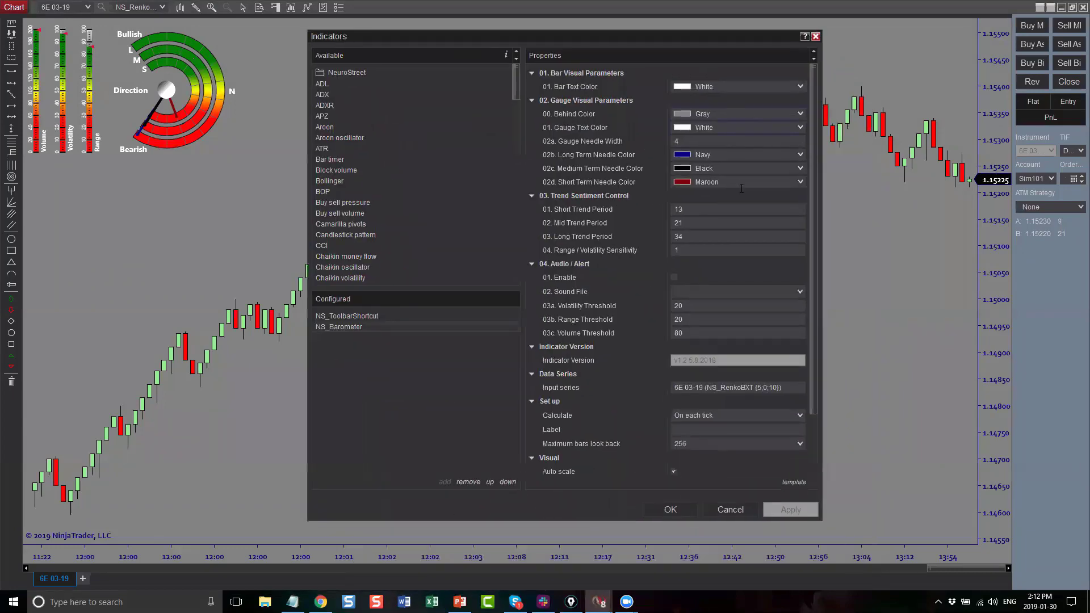
pyautogui.click(704, 223)
pyautogui.click(698, 237)
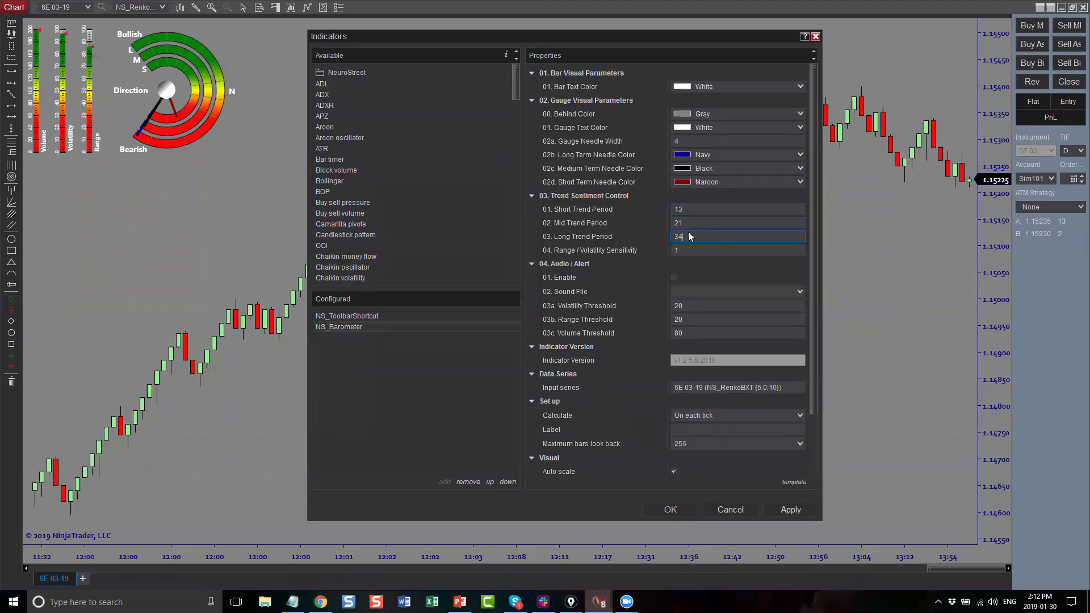
pyautogui.click(566, 251)
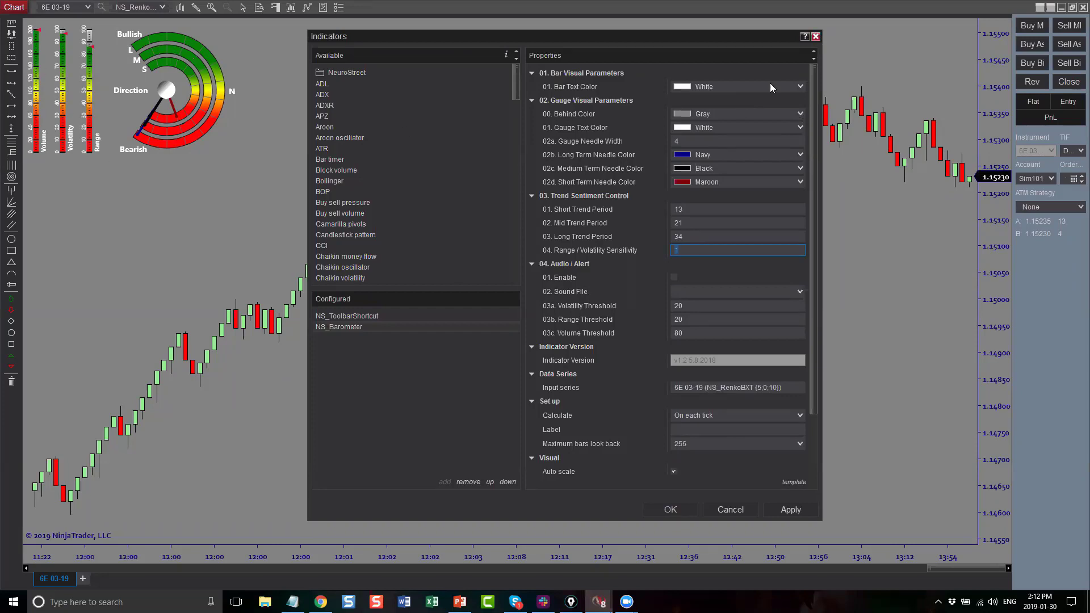
pyautogui.click(816, 37)
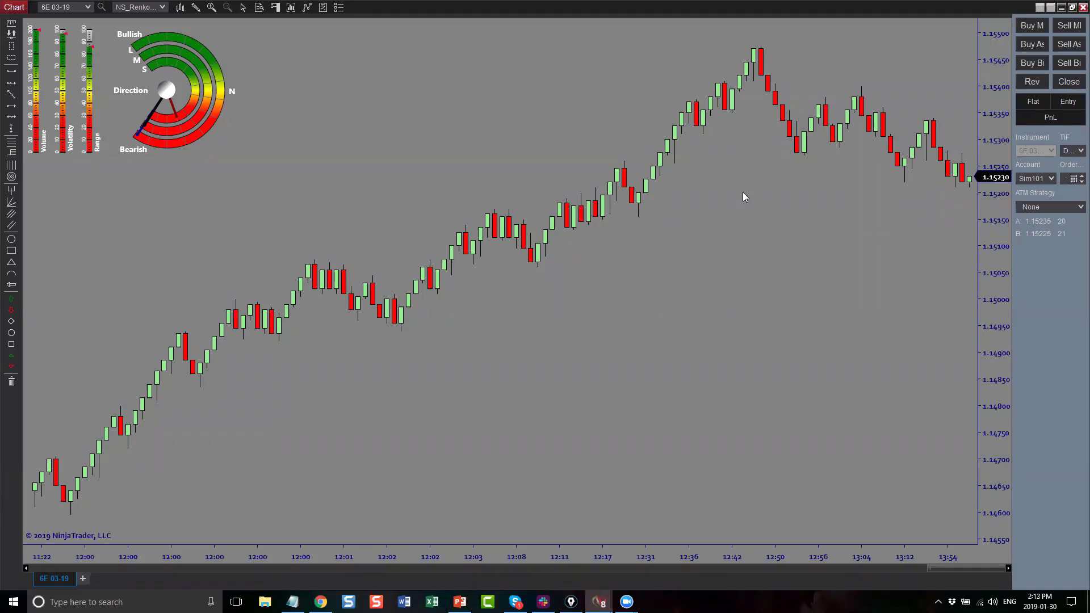
pyautogui.moveTo(743, 197); pyautogui.dragTo(713, 210)
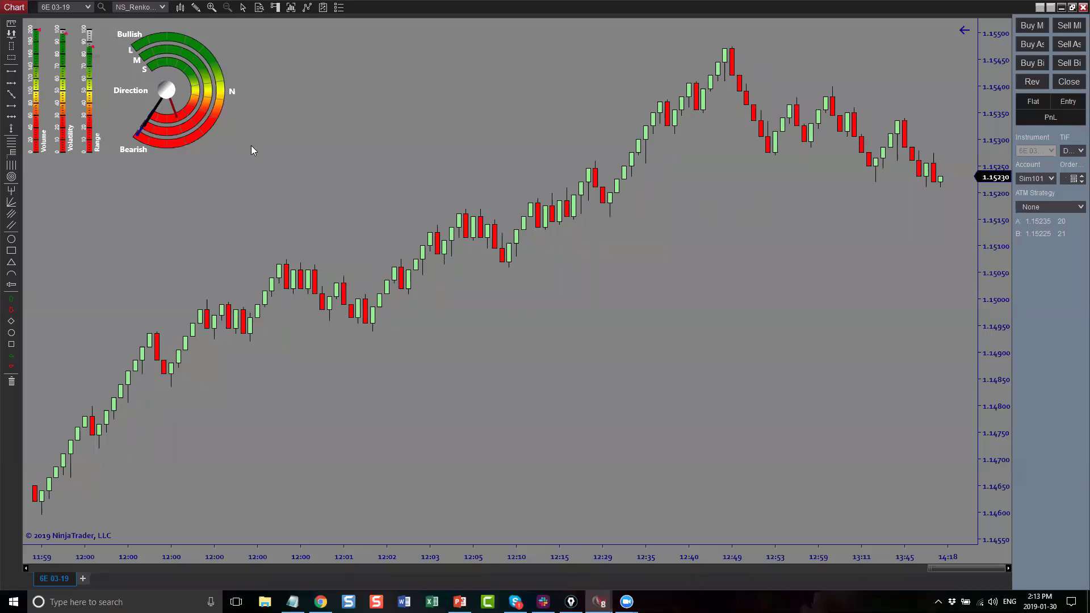
pyautogui.click(1072, 7)
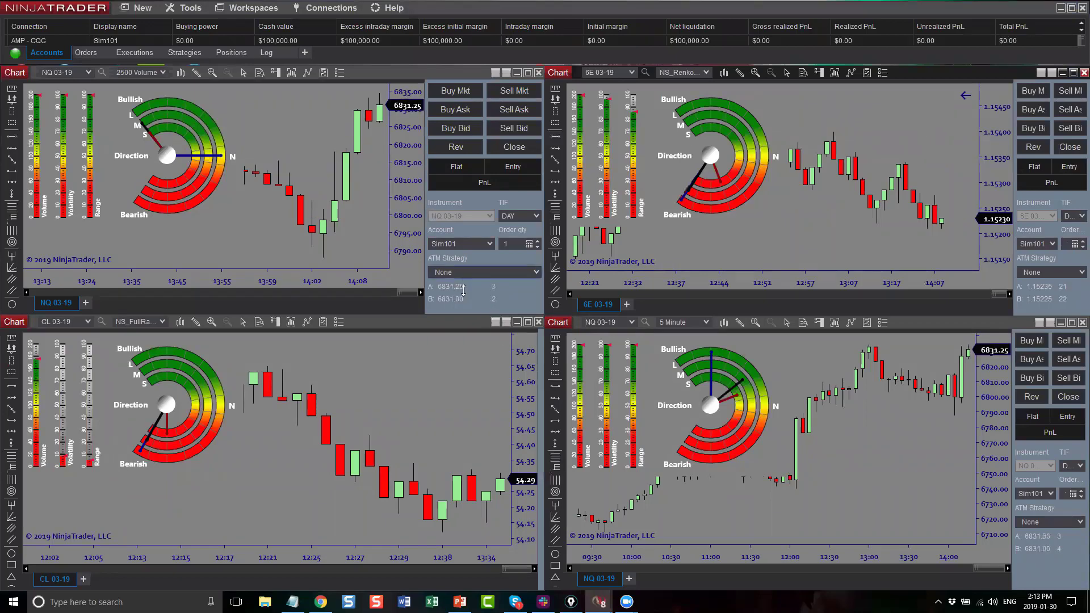
# - Maximize the NQ 03-19 2500 Volume chart, move back to about 13:49 and advance bar by bar to 13:57 to read the barometer
pyautogui.doubleClick(389, 72)
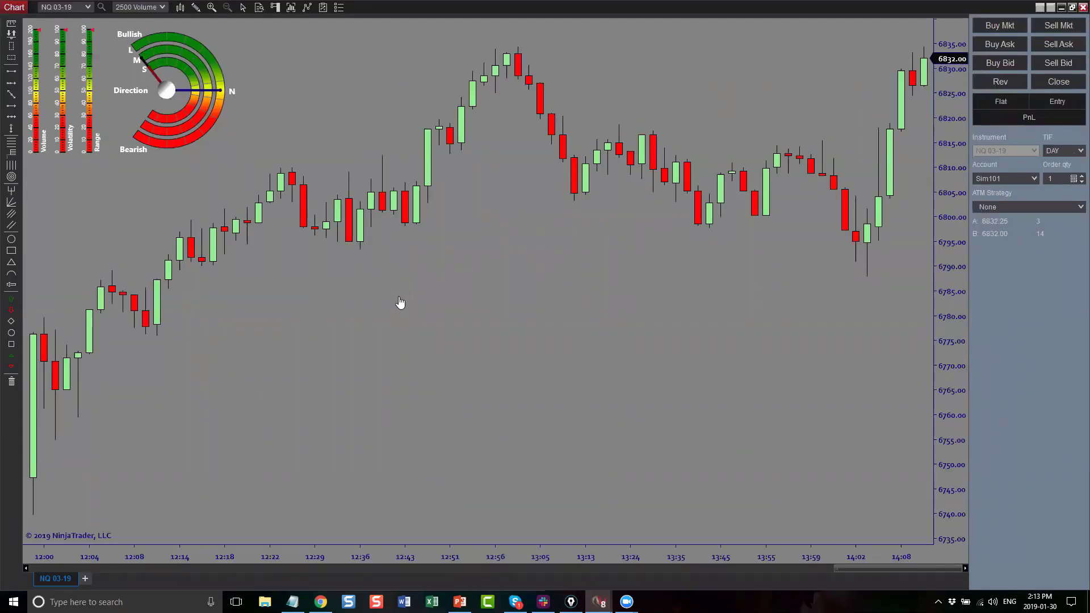
pyautogui.moveTo(399, 303); pyautogui.dragTo(622, 303)
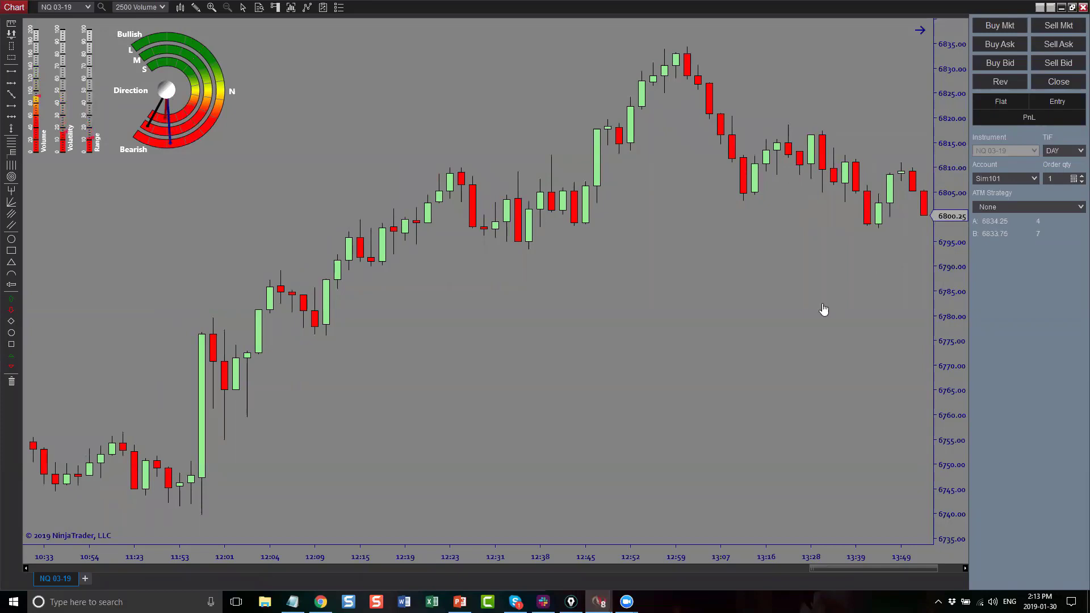
pyautogui.scroll(-4, 815, 313)
pyautogui.scroll(1, 824, 313)
pyautogui.click(964, 570)
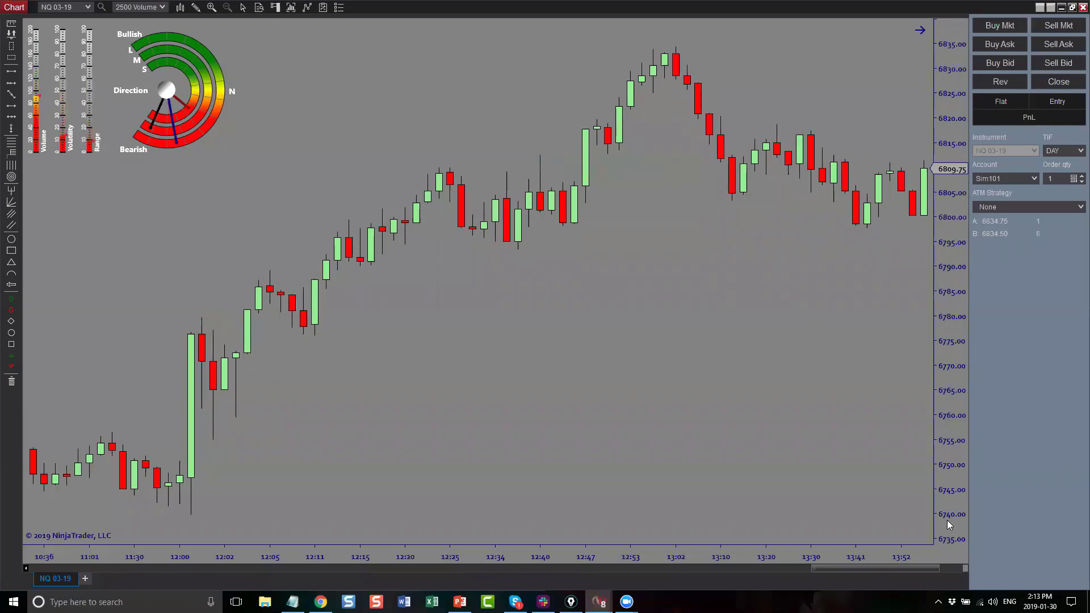
pyautogui.click(966, 568)
pyautogui.click(966, 568)
pyautogui.click(966, 567)
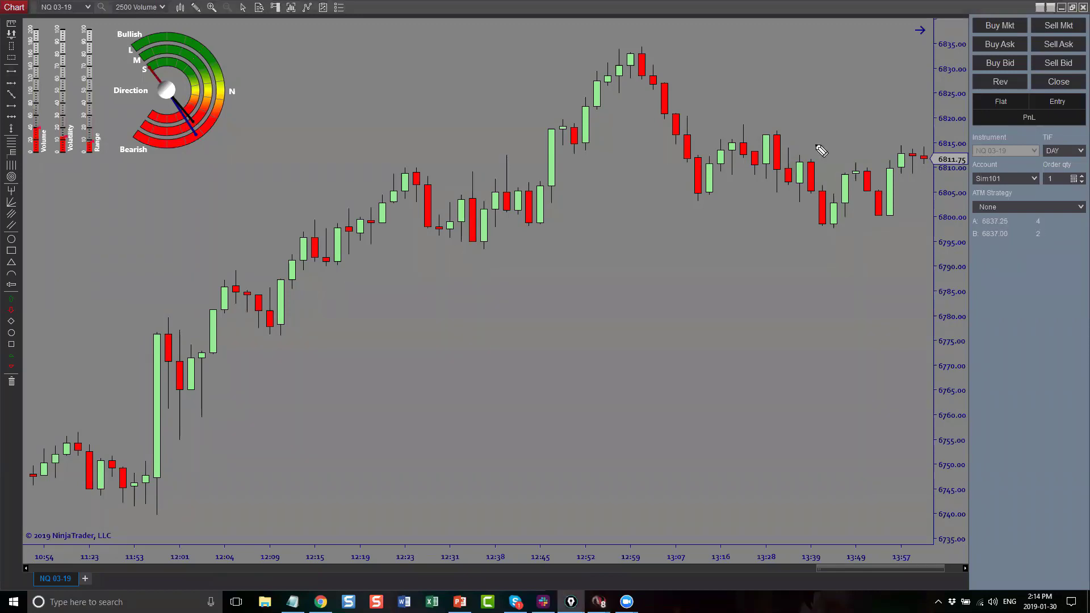
# - Annotate a descending line over the highs from 13:16 to 13:57, circle the mid and long needles with a downward arrow, and circle the short needle
pyautogui.moveTo(726, 119); pyautogui.dragTo(774, 127)
pyautogui.moveTo(851, 146); pyautogui.dragTo(908, 155)
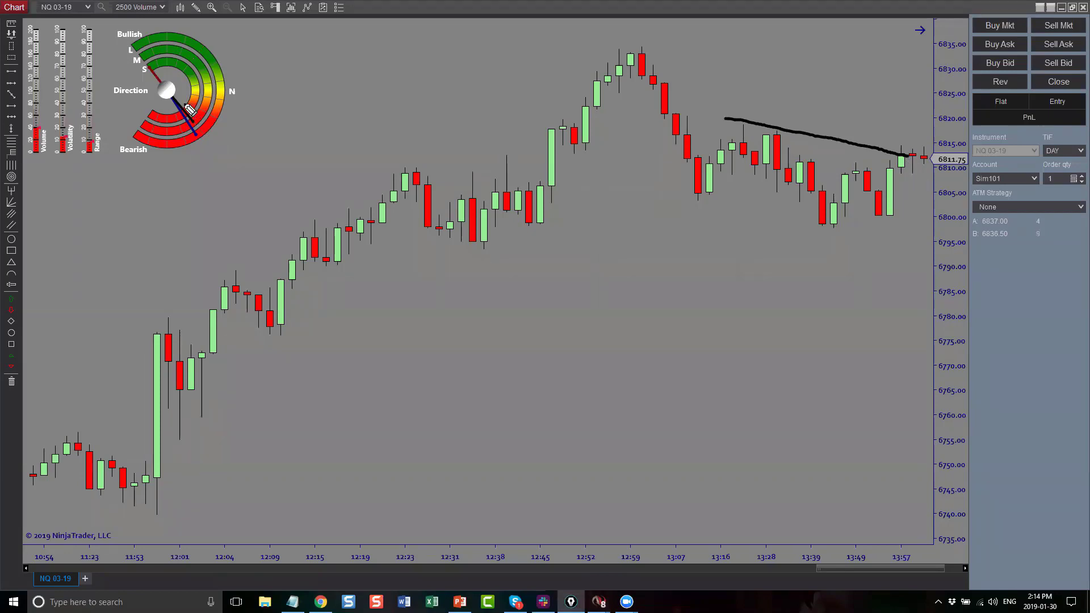
pyautogui.moveTo(173, 102)
pyautogui.mouseDown()
pyautogui.moveTo(181, 130)
pyautogui.moveTo(220, 155)
pyautogui.mouseUp()
pyautogui.moveTo(206, 106); pyautogui.dragTo(187, 89)
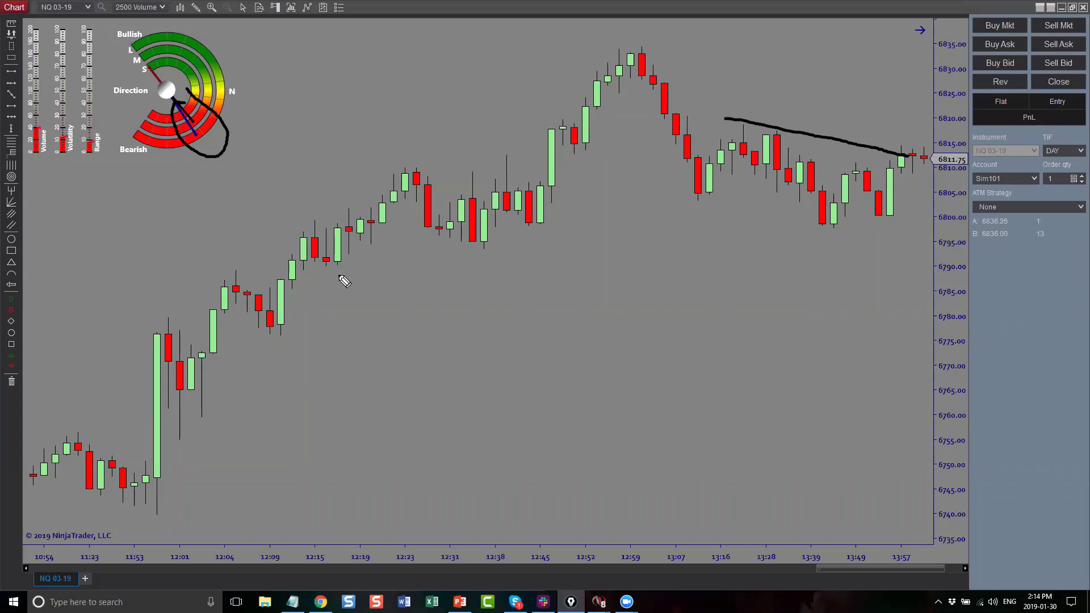
pyautogui.moveTo(206, 142)
pyautogui.mouseDown()
pyautogui.moveTo(275, 184)
pyautogui.moveTo(240, 185)
pyautogui.mouseUp()
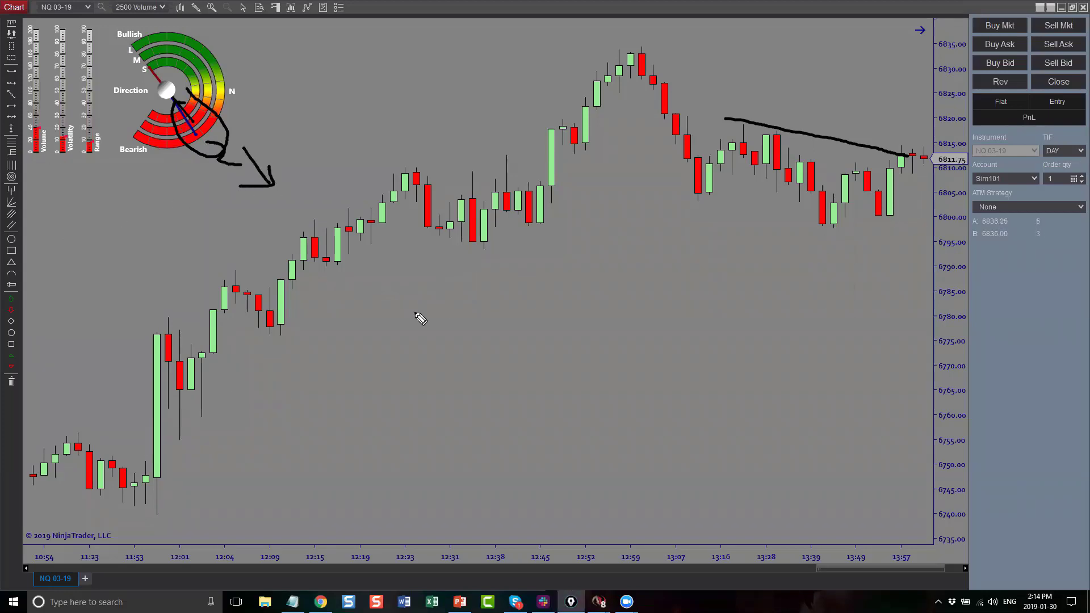
pyautogui.moveTo(150, 57)
pyautogui.mouseDown()
pyautogui.moveTo(141, 84)
pyautogui.moveTo(165, 100)
pyautogui.moveTo(179, 79)
pyautogui.moveTo(157, 57)
pyautogui.mouseUp()
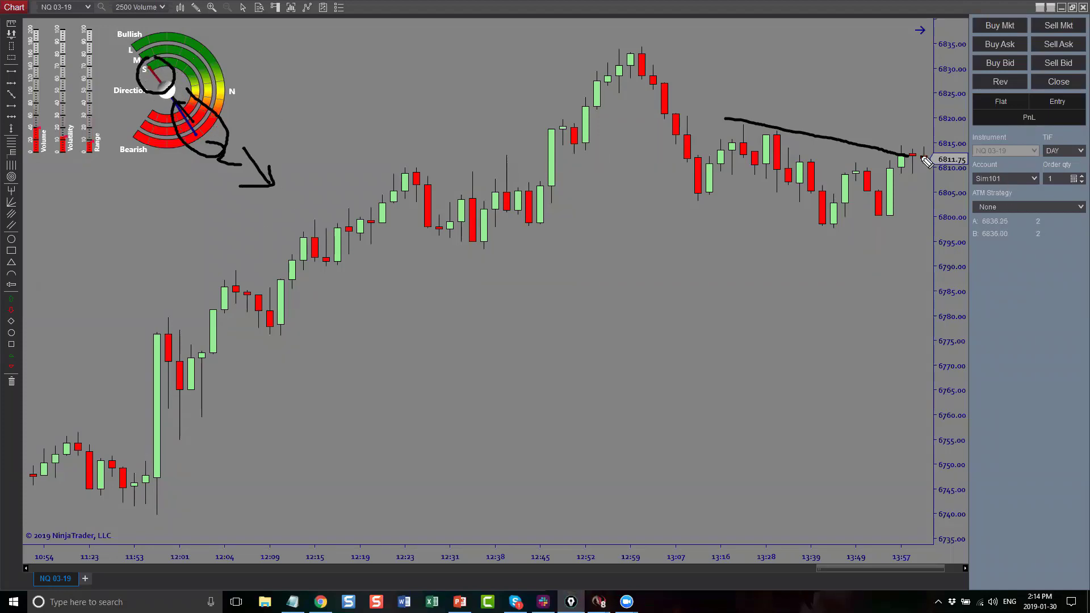
# - Mark the last few candles before 13:57 on the NQ chart and erase all the screen annotations
pyautogui.click(889, 180)
pyautogui.click(878, 198)
pyautogui.click(866, 184)
pyautogui.click(845, 194)
pyautogui.press('e')
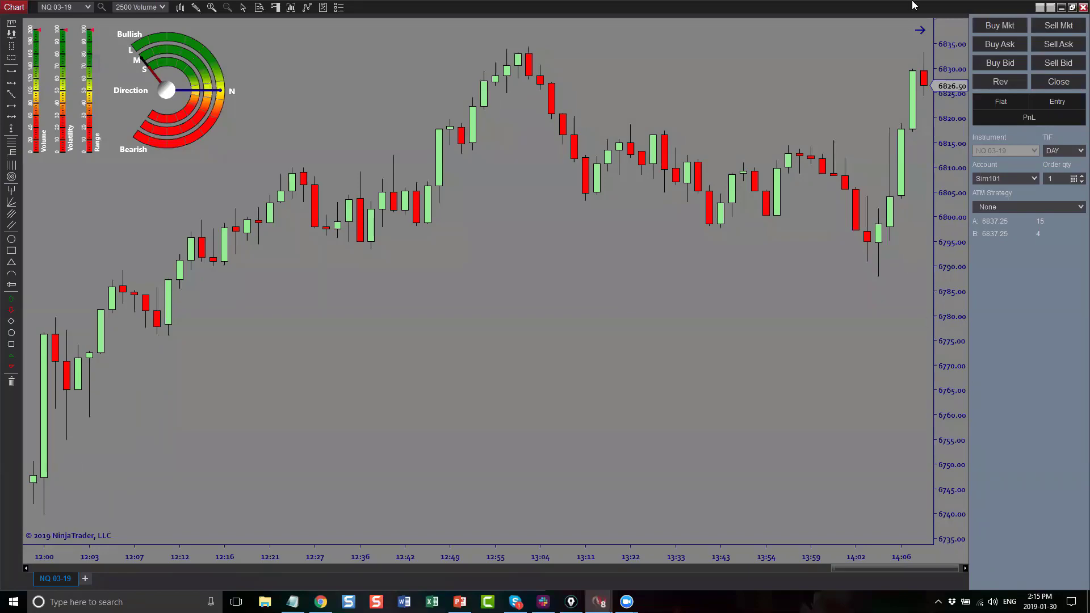
# - Return the NQ 03-19 2500 Volume chart to its latest bar and restore it to its place in the four-chart workspace
pyautogui.click(920, 29)
pyautogui.doubleClick(918, 13)
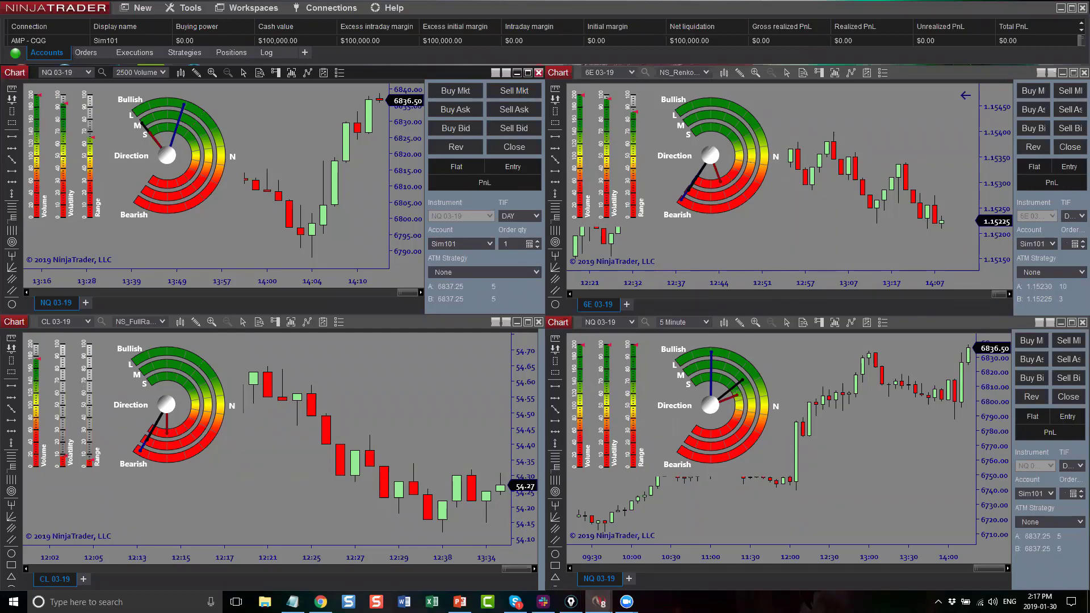
# - Switch to Chrome and show the NeuroStreet Barometer product page
pyautogui.moveTo(310, 599)
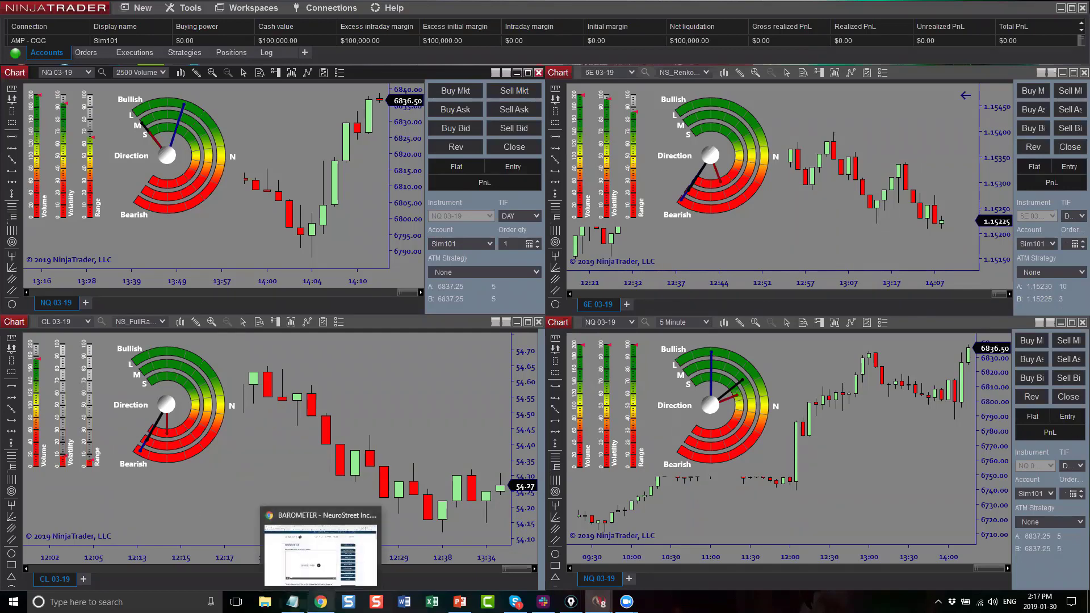
pyautogui.click(313, 573)
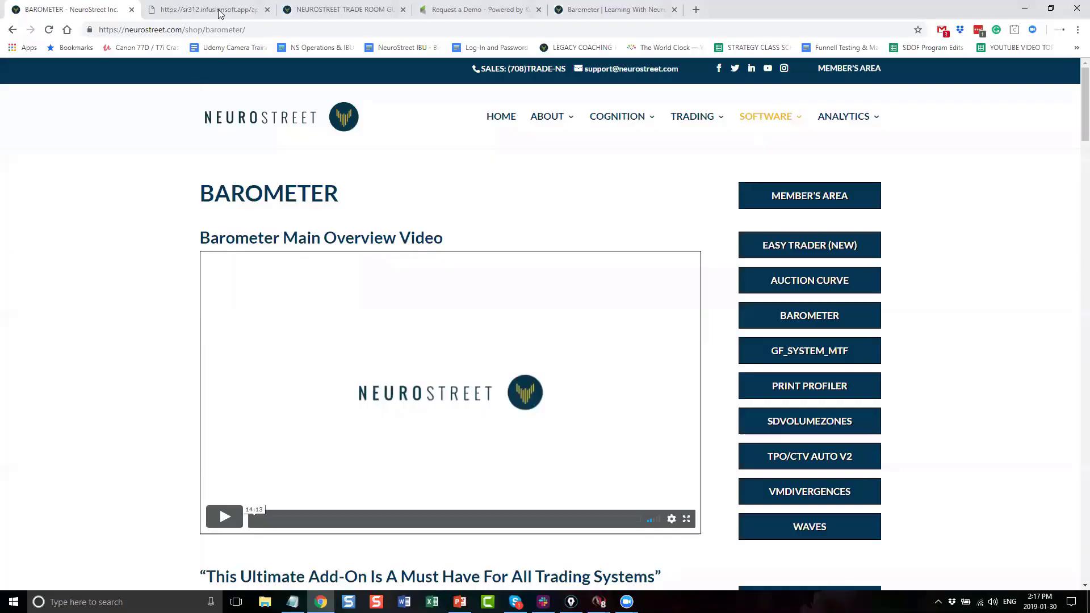
pyautogui.click(266, 32)
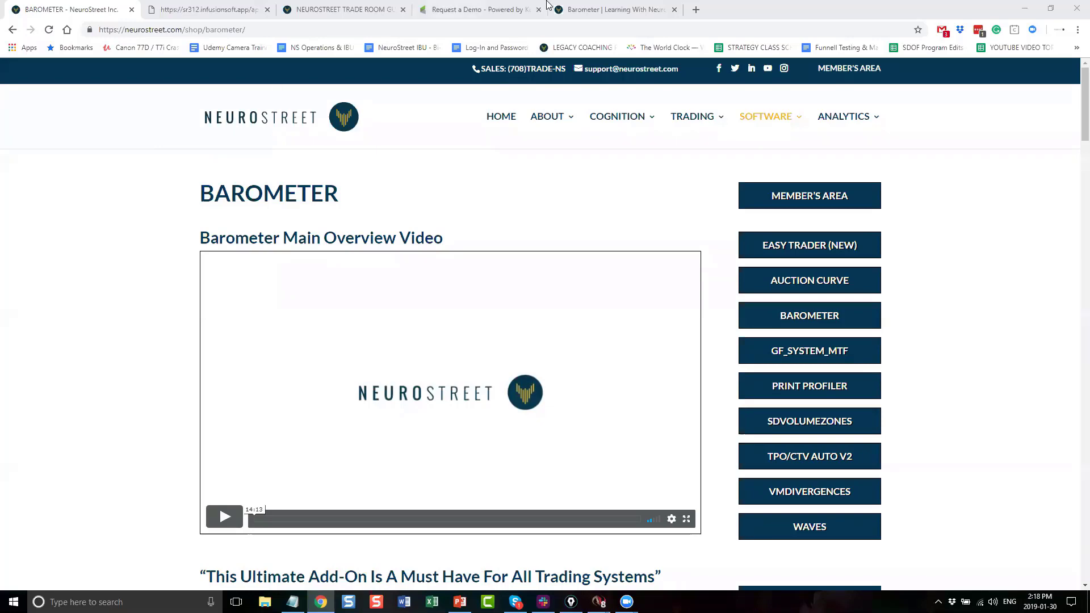
# - Review the member's Barometer page, from the NinjaTrader downloads through the license instructions to the usage videos and the NT7/NT8 Barometer manual
pyautogui.click(582, 14)
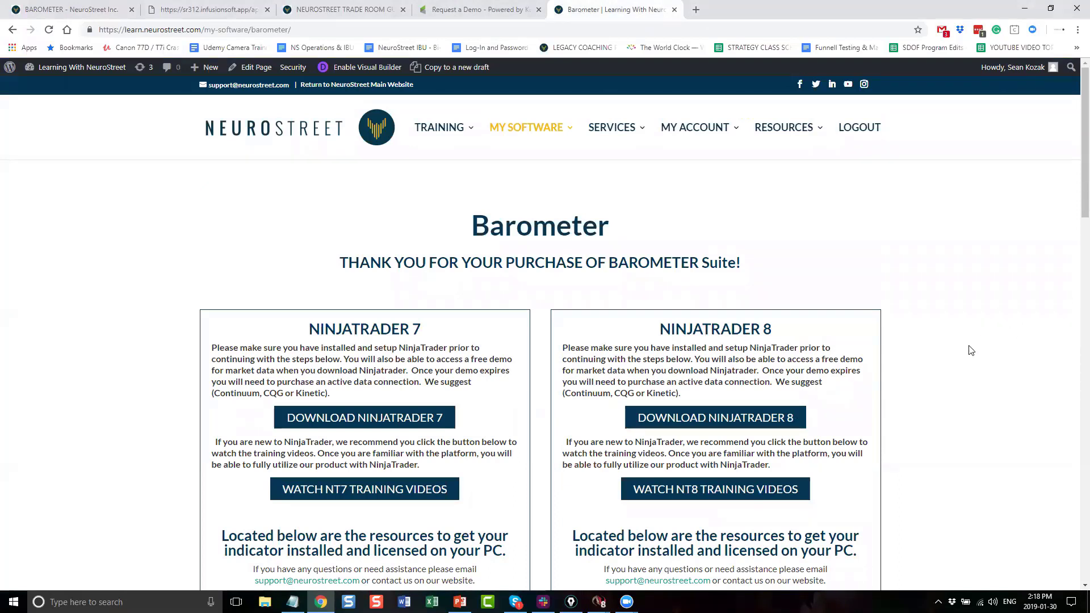
pyautogui.scroll(-6, 947, 392)
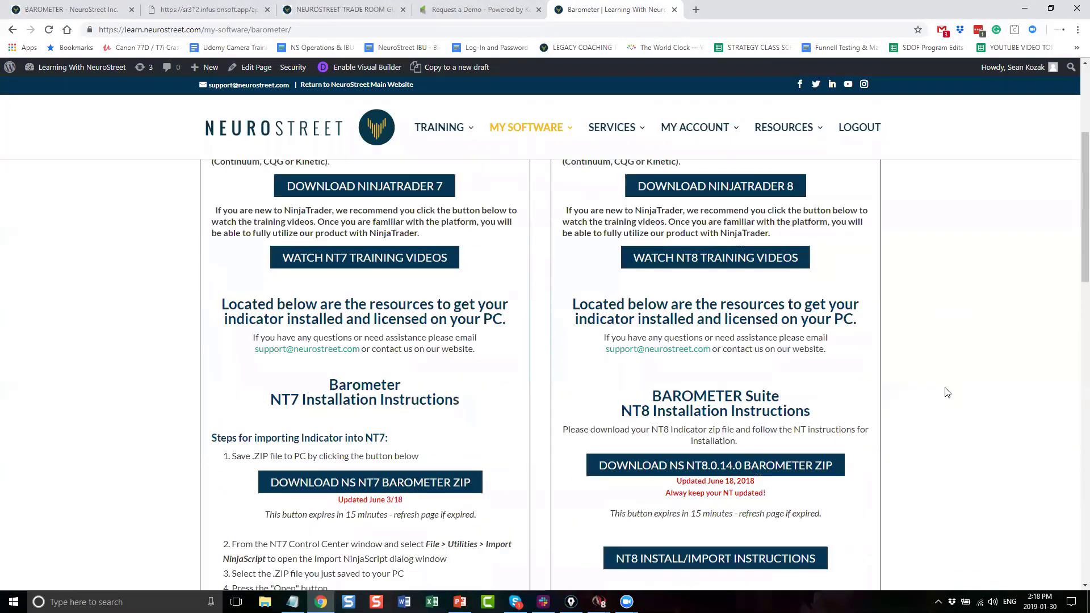
pyautogui.scroll(-3, 763, 400)
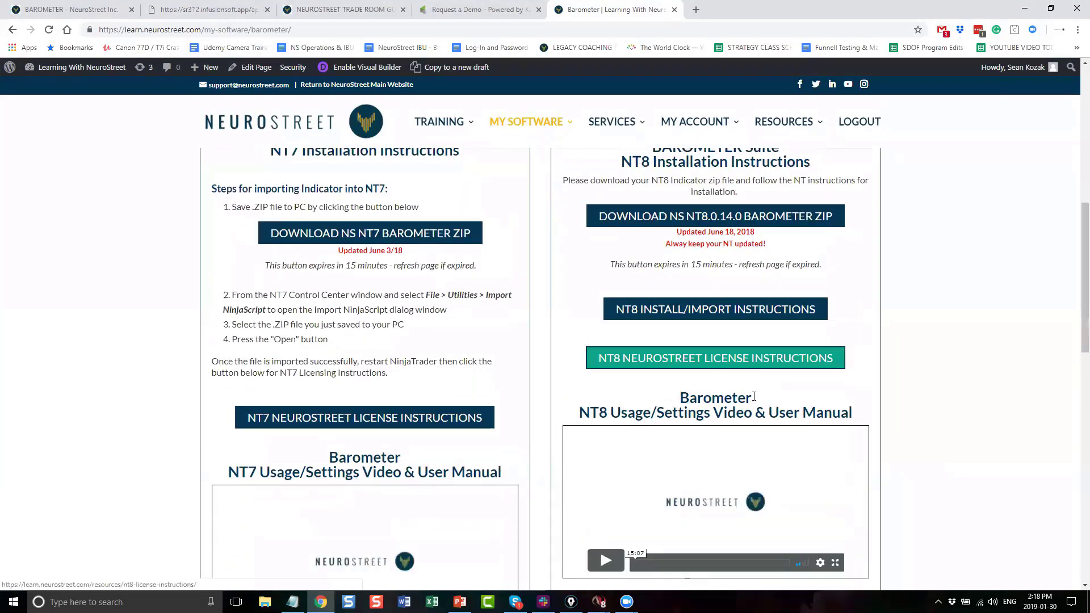
pyautogui.scroll(-3, 725, 356)
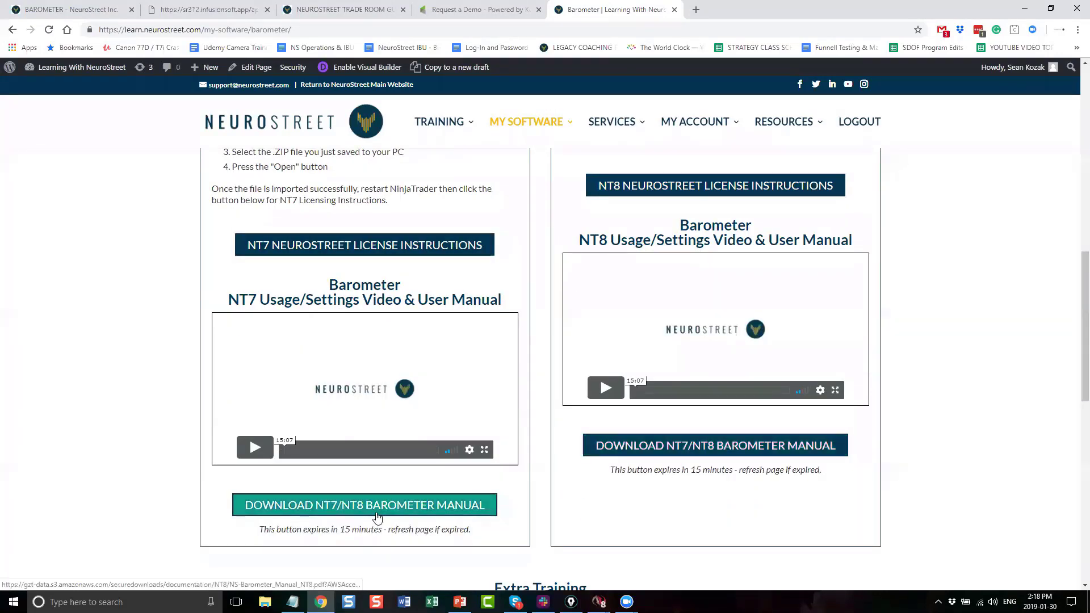
pyautogui.rightClick(684, 445)
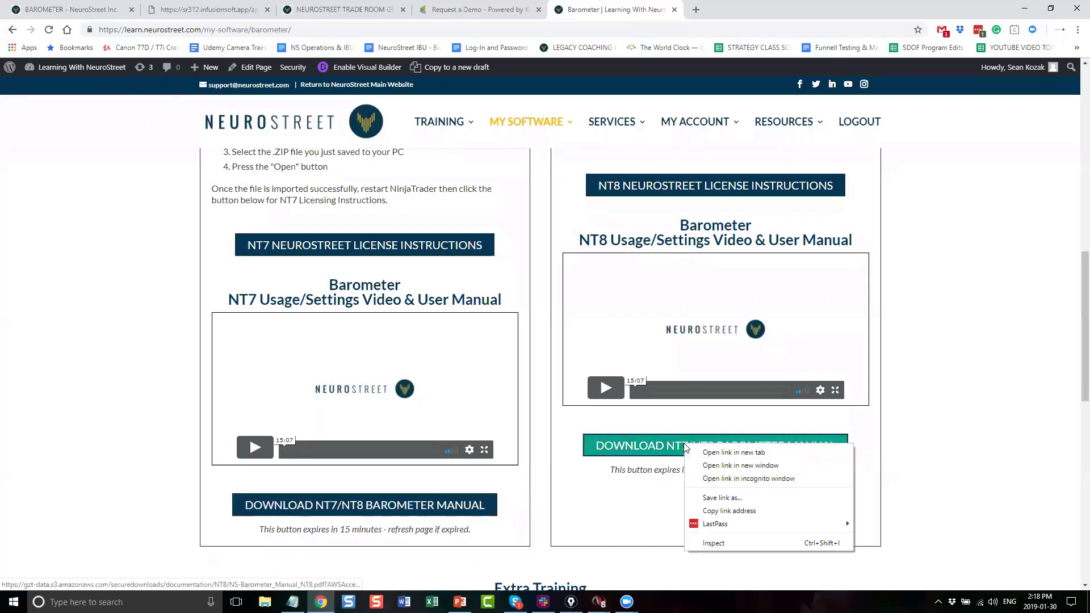
pyautogui.press('Escape')
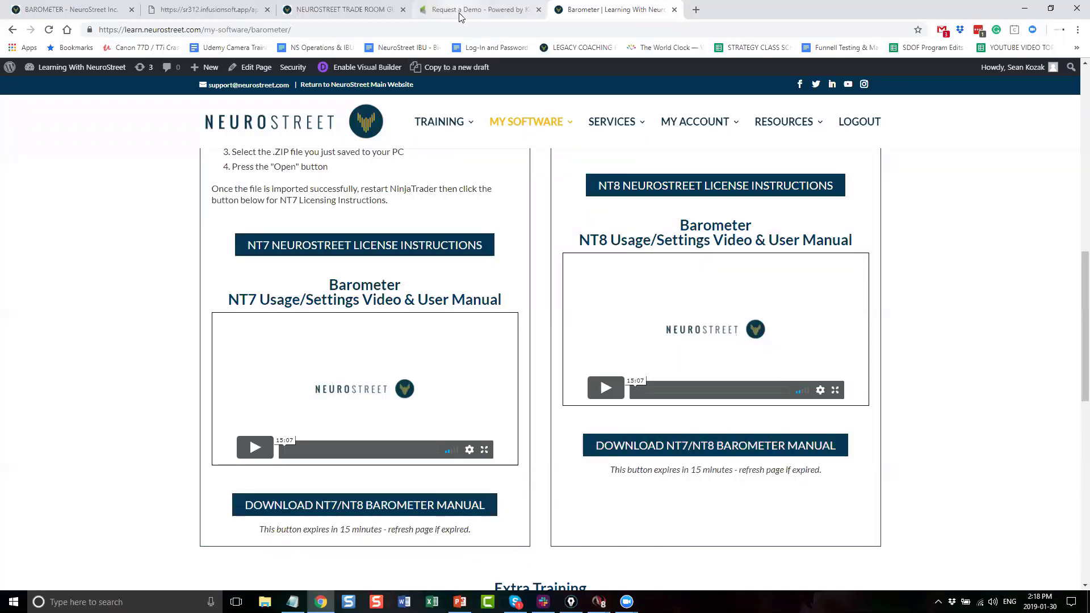
# - Show the NeuroStreet Trade Room Guest Pass page and the Book a Demo form, selecting each page's web address
pyautogui.click(365, 14)
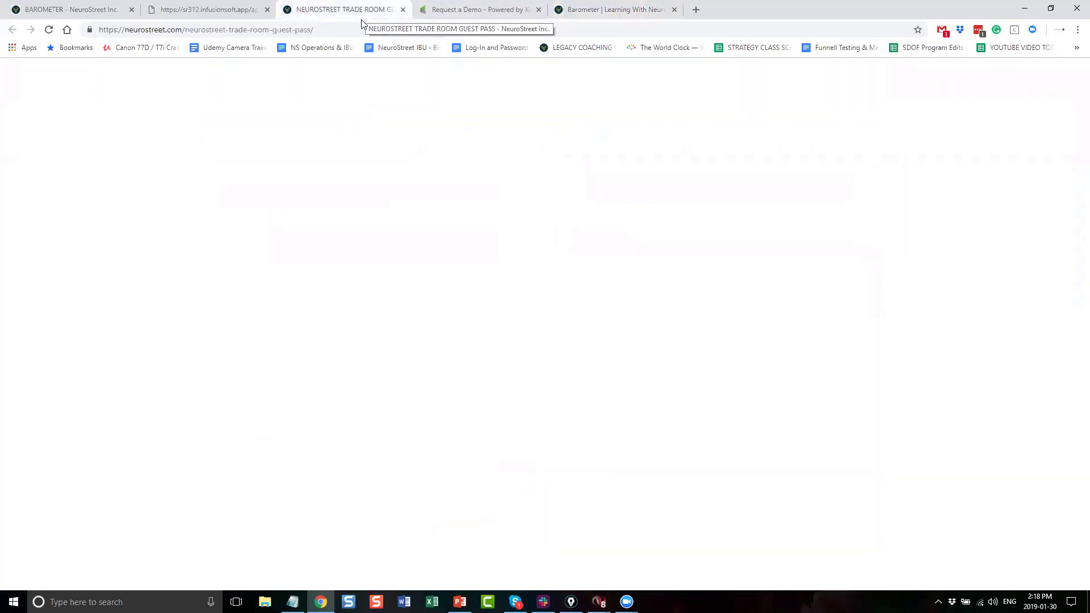
pyautogui.click(348, 30)
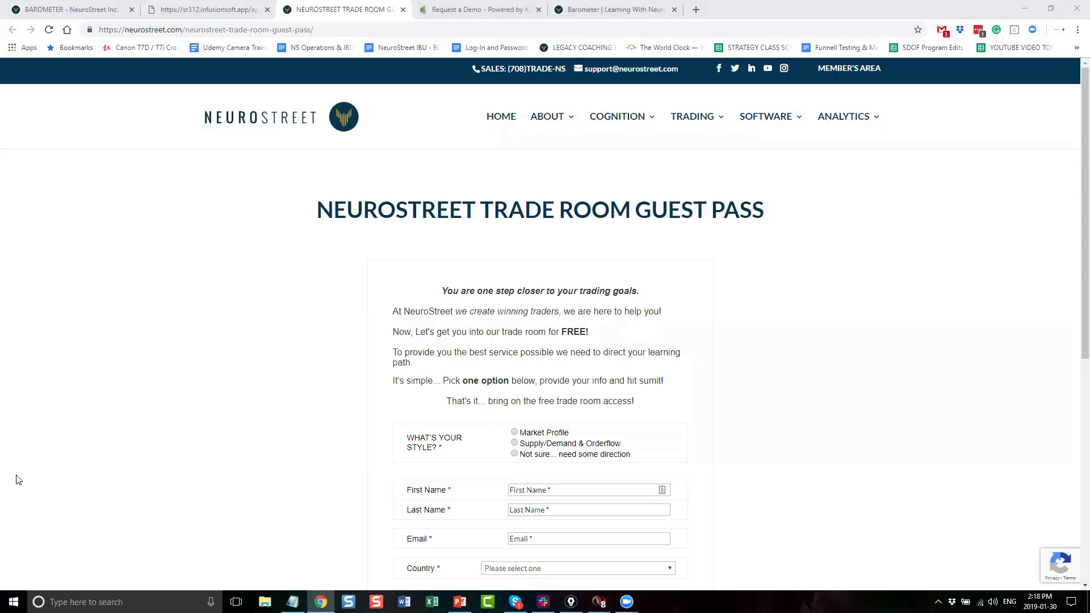
pyautogui.click(457, 10)
pyautogui.click(536, 31)
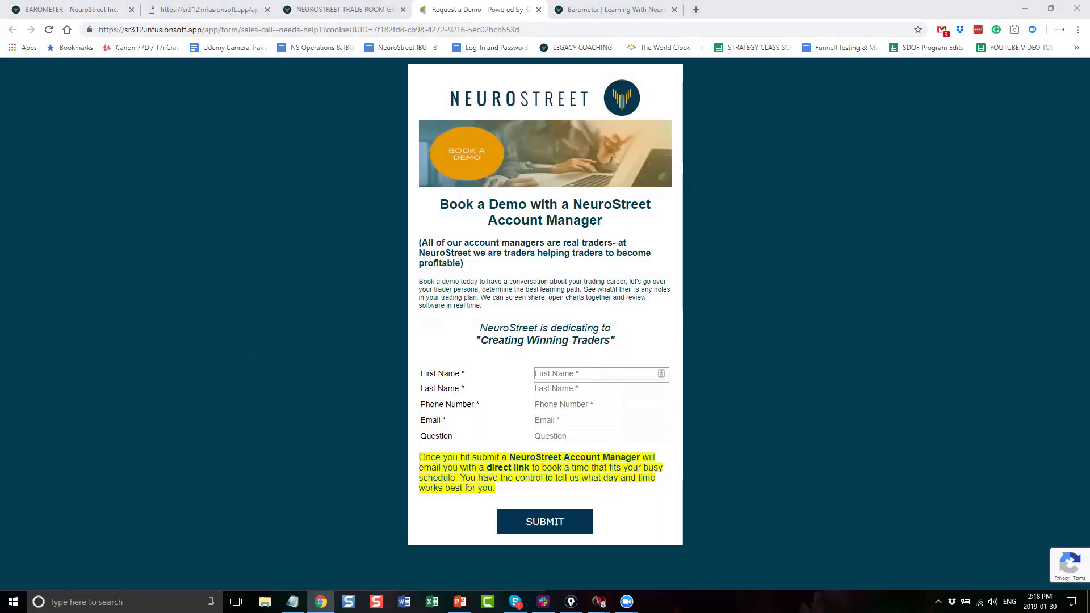
# - Switch to Baromoter Webinar Links.txt in Notepad, select the Guest Pass and Book a demo entries with their links, and put the note away
pyautogui.click(292, 602)
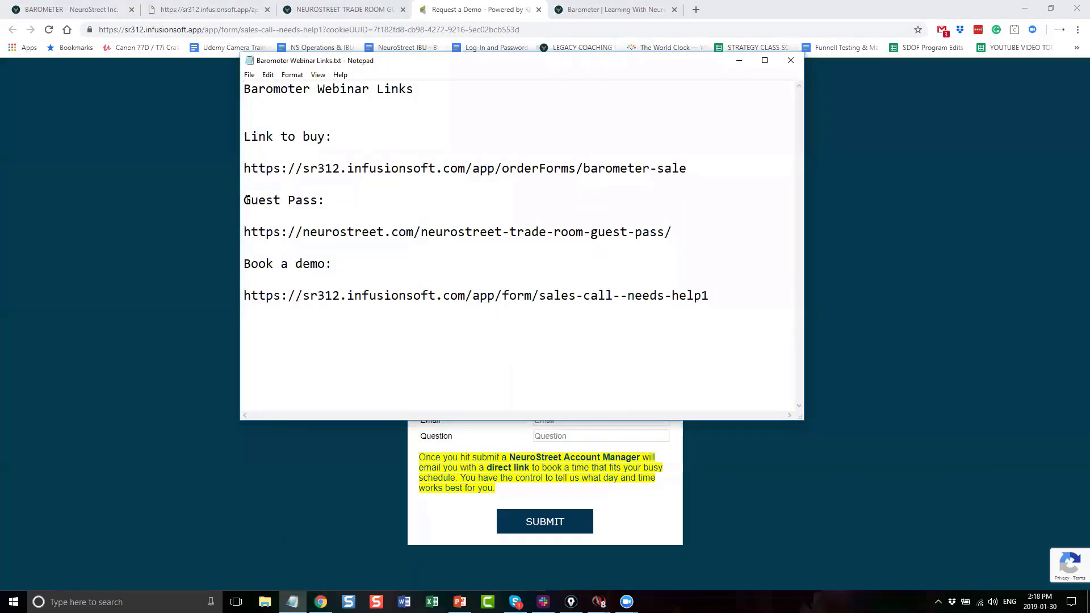
pyautogui.moveTo(245, 196); pyautogui.dragTo(730, 304)
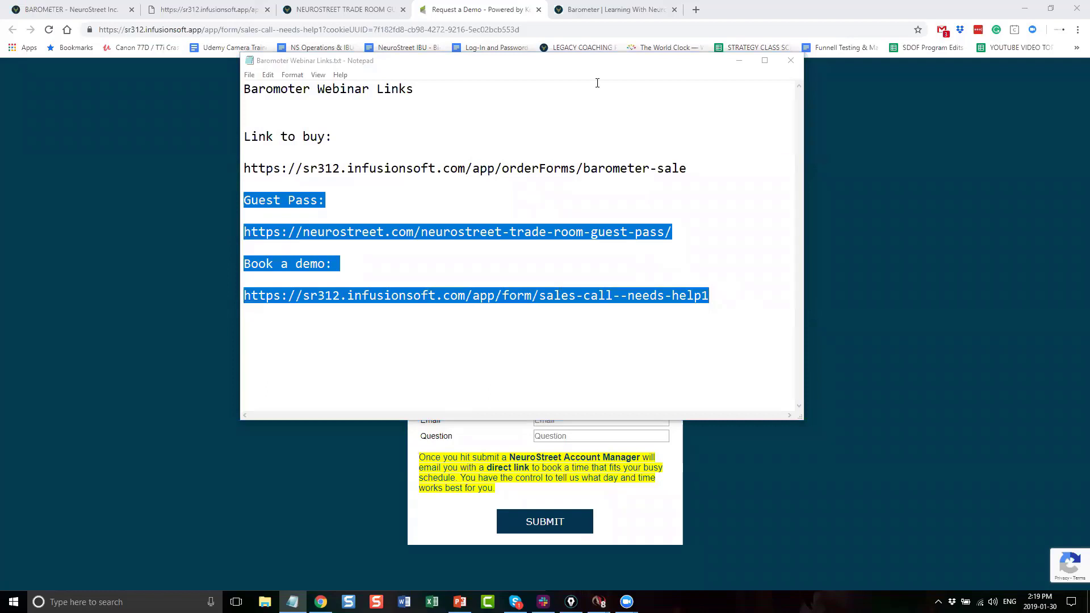
pyautogui.click(663, 67)
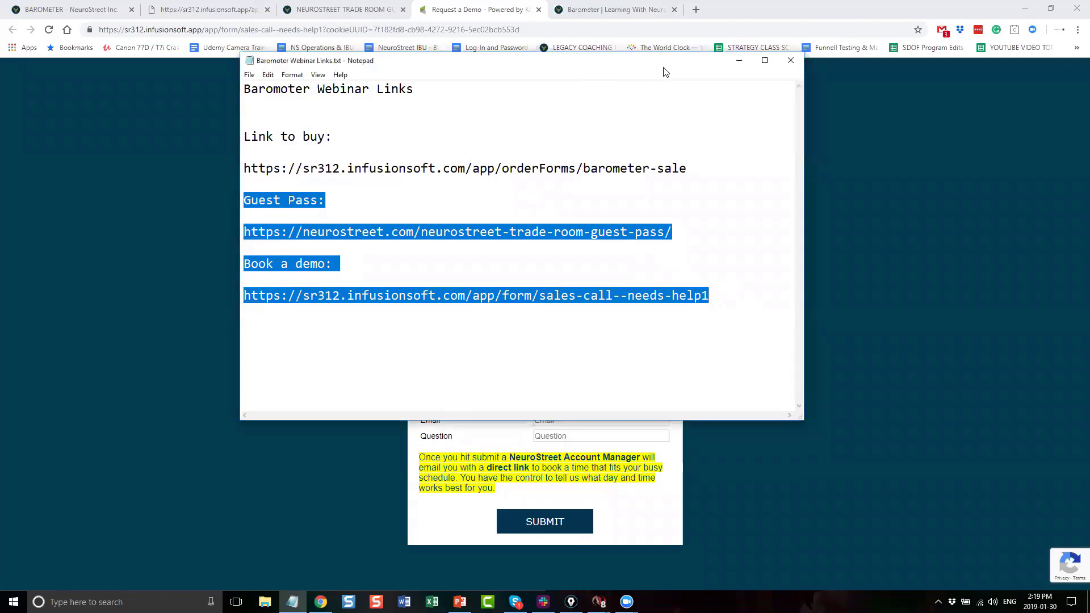
pyautogui.click(738, 63)
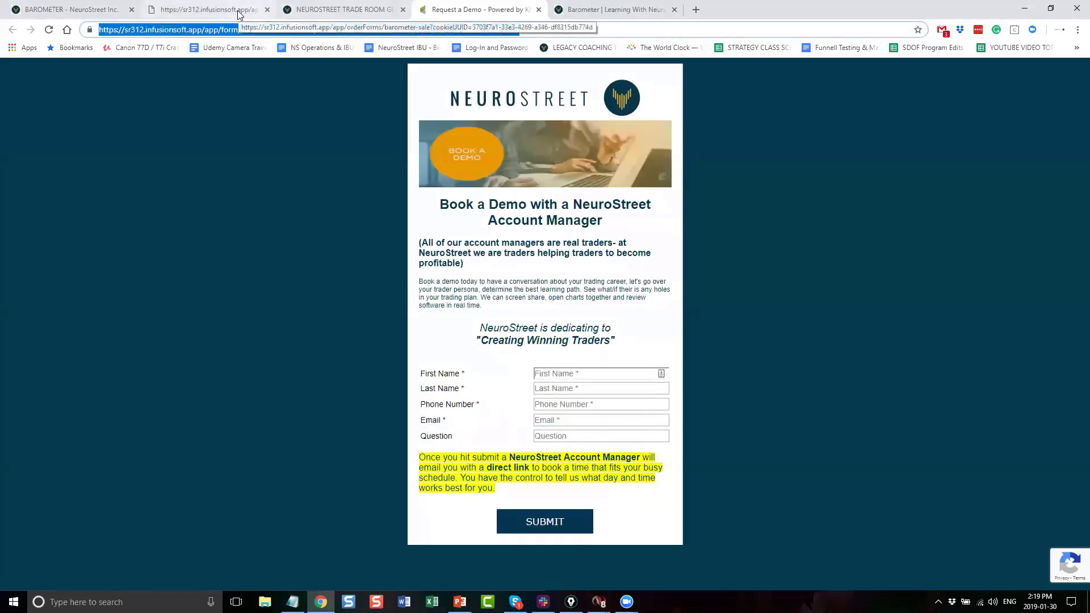
pyautogui.hotkey('alt', 'Tab')
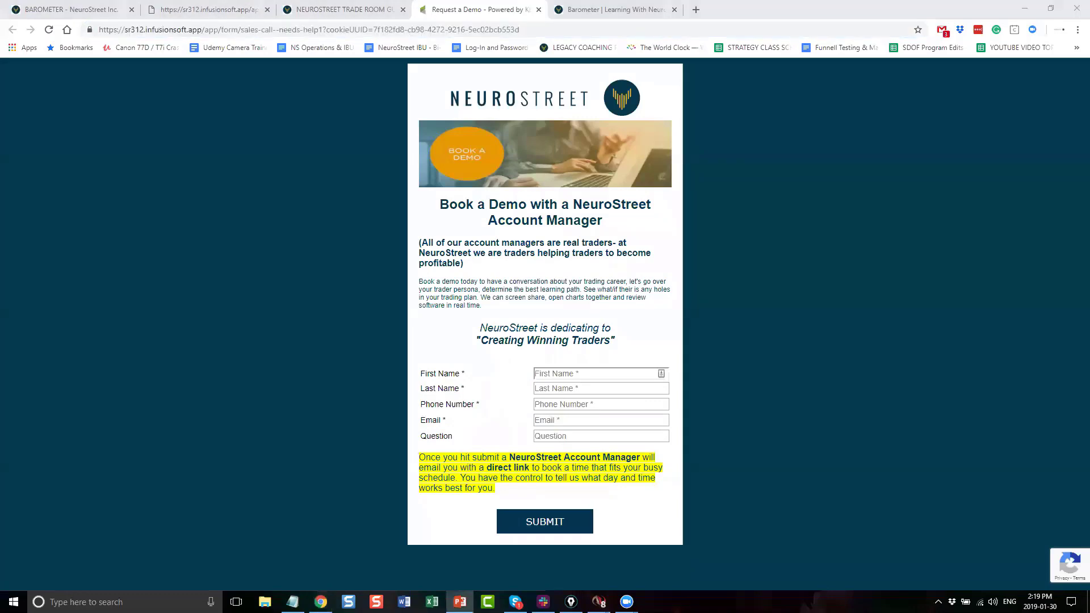